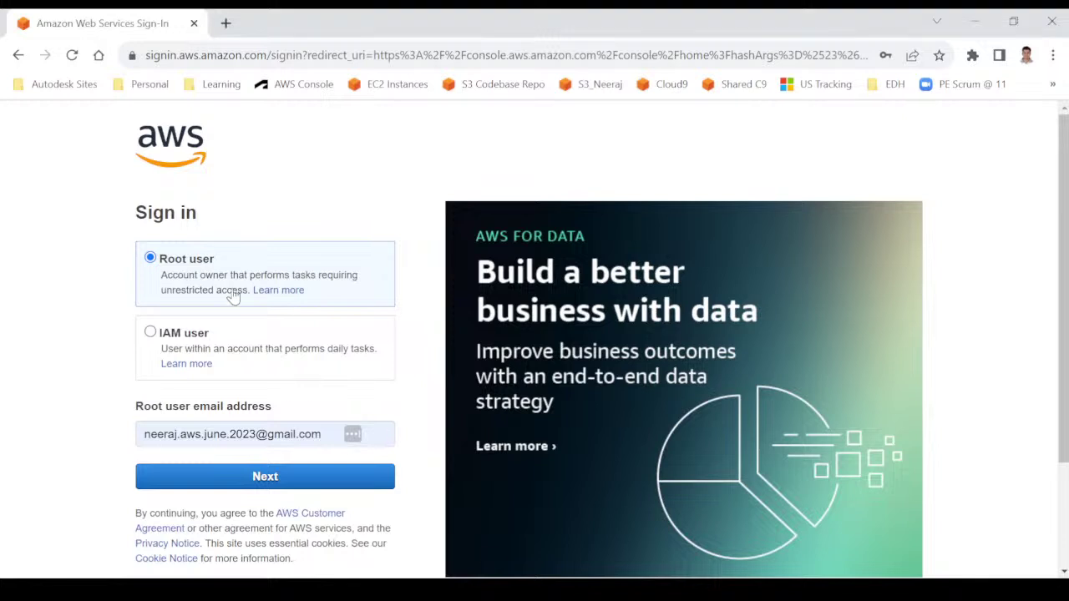
- Sign in as root user with the saved password and submit the MFA code
click(148, 488)
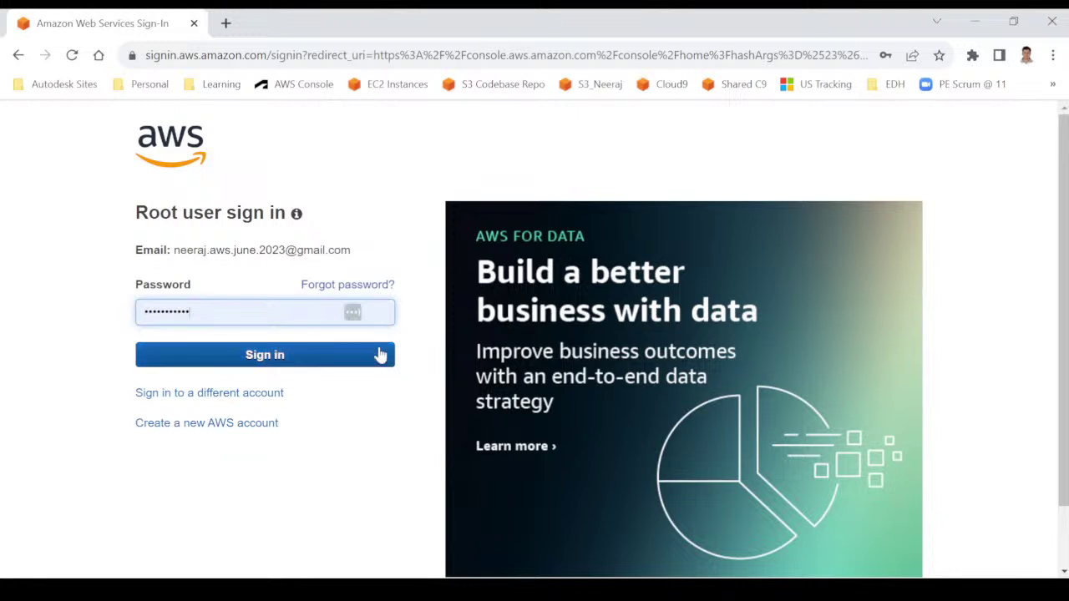
click(224, 351)
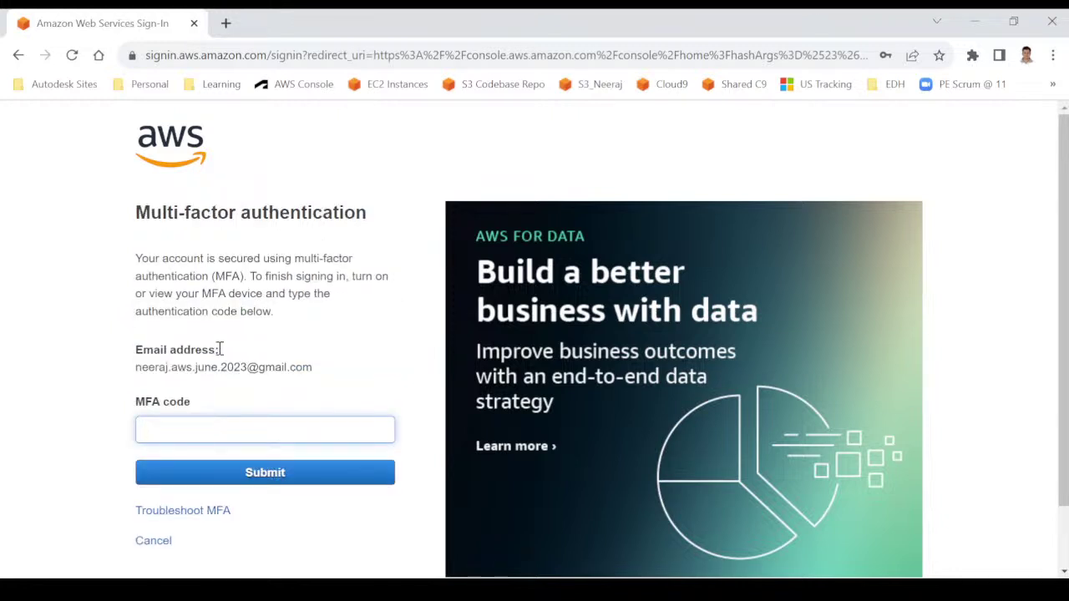
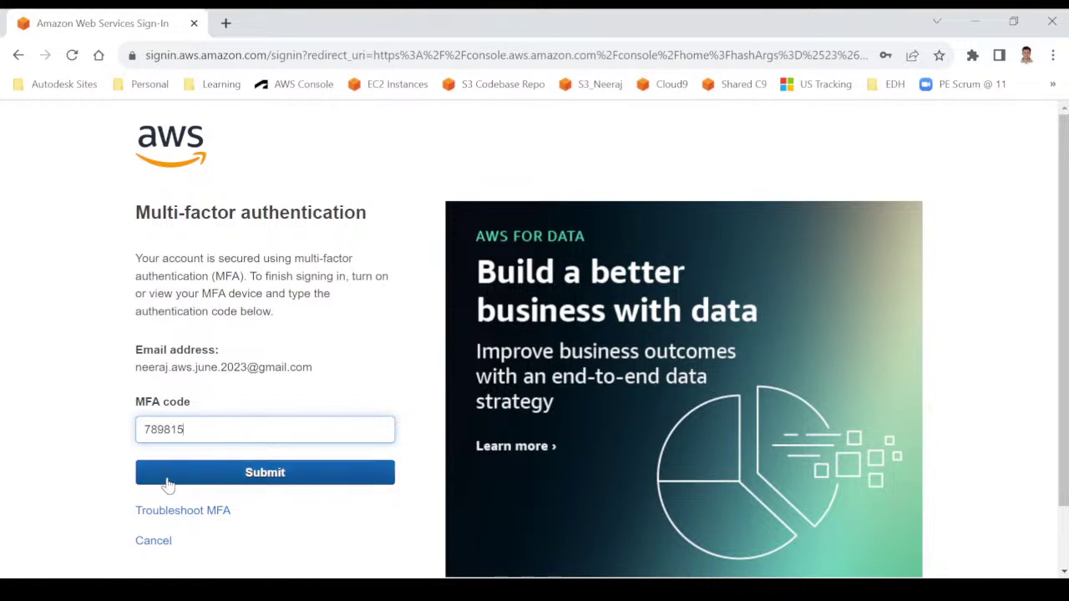
click(169, 484)
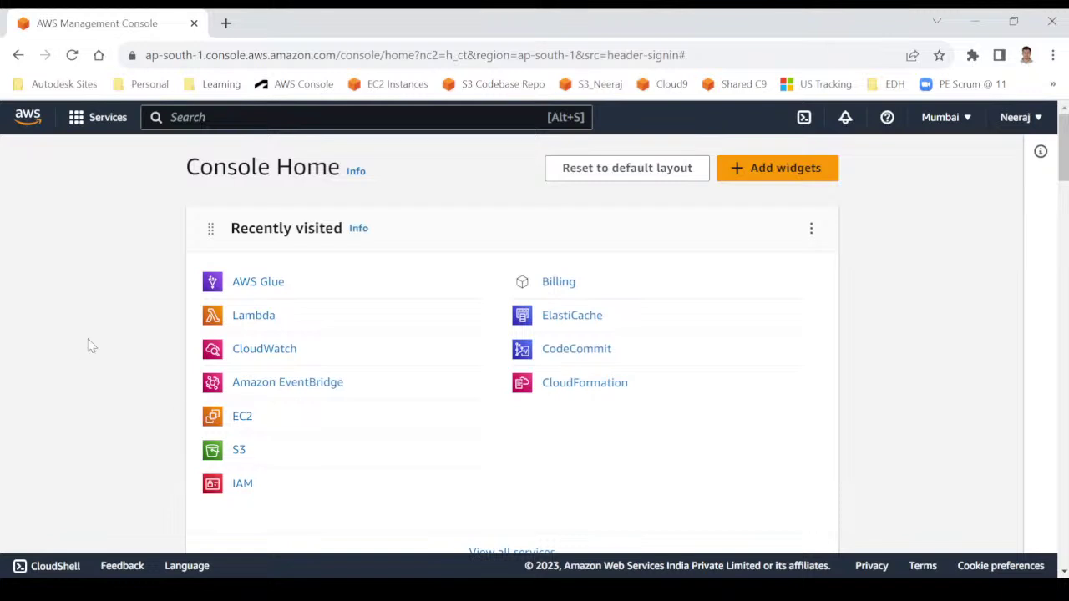
- Open AWS Glue from Recently visited on Console Home
click(244, 286)
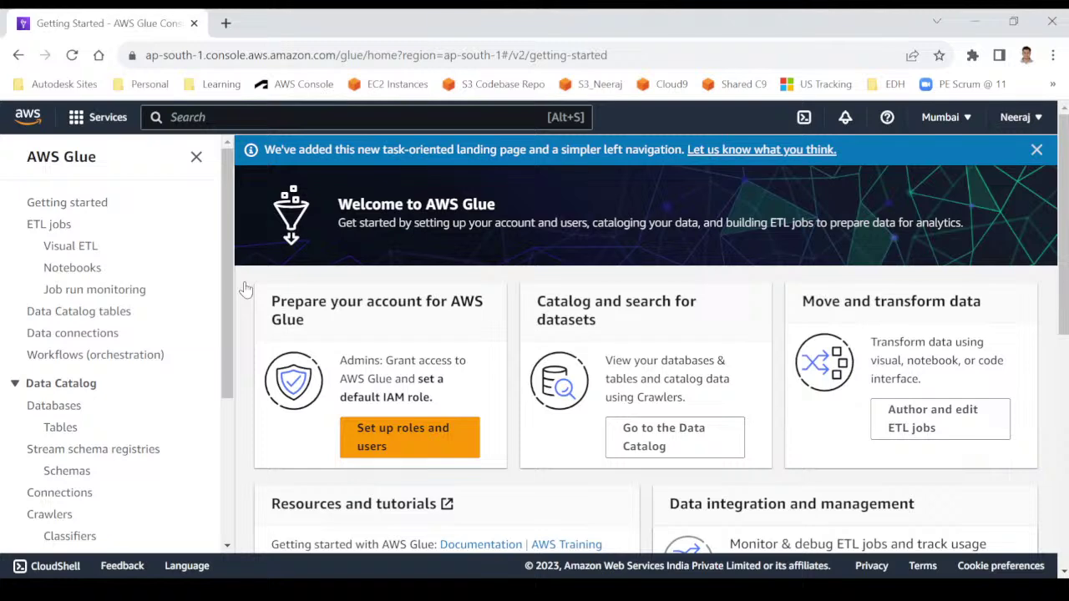
- Check the empty Databases and Tables lists, then open Crawlers in a duplicated second tab
scroll(95, 374, down, 1)
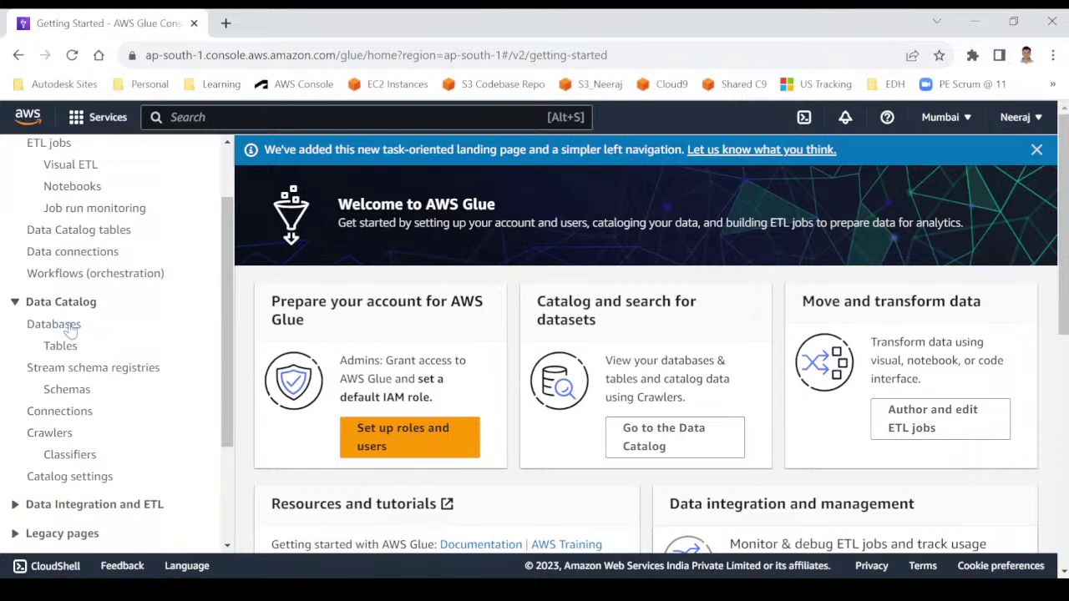
click(52, 326)
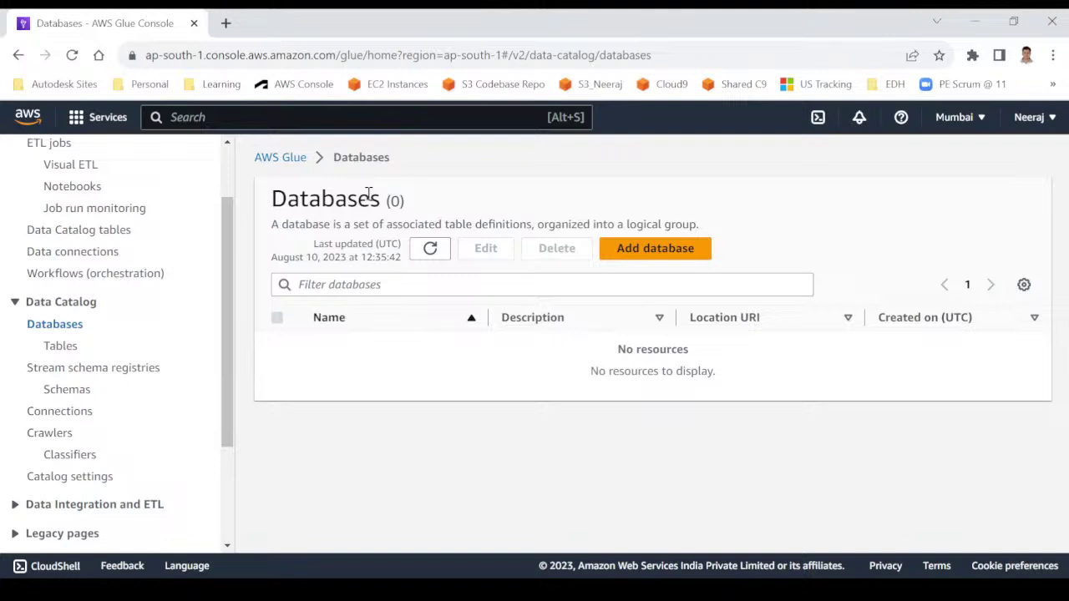
double_click(394, 201)
click(60, 349)
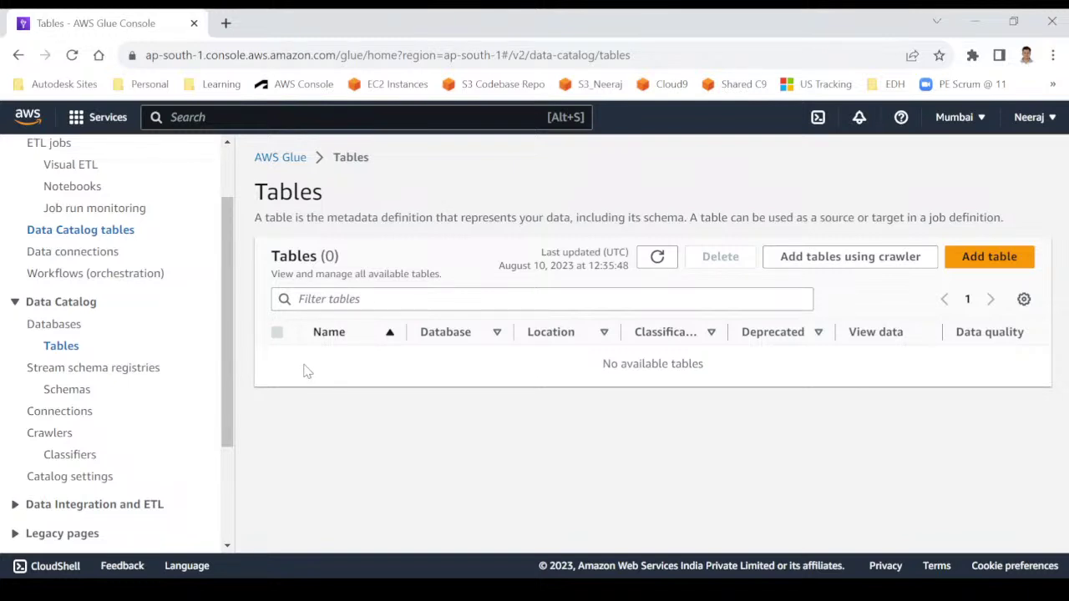
click(40, 437)
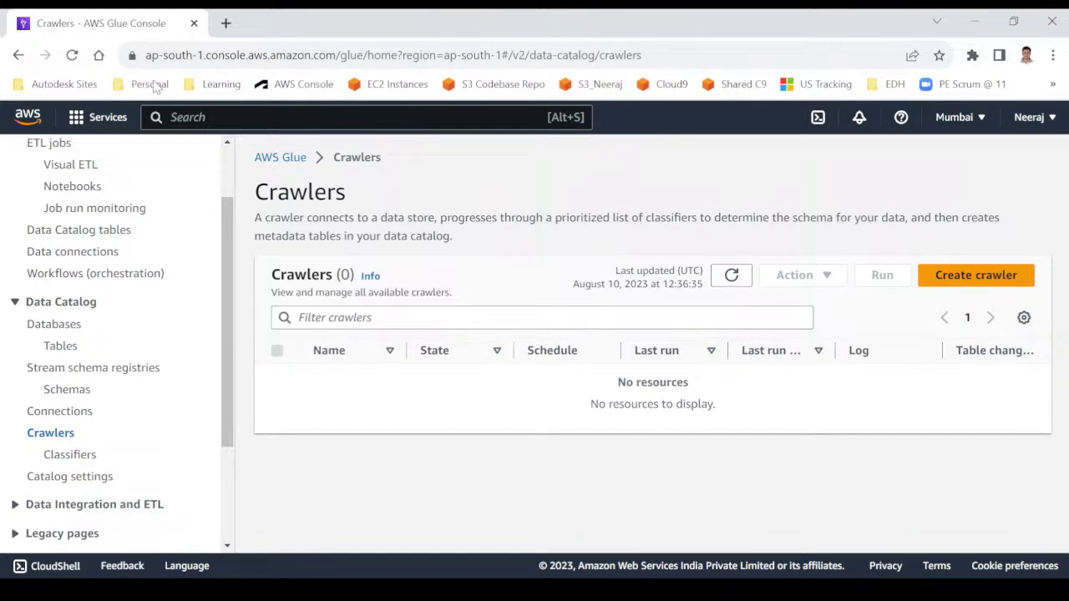
click(154, 141)
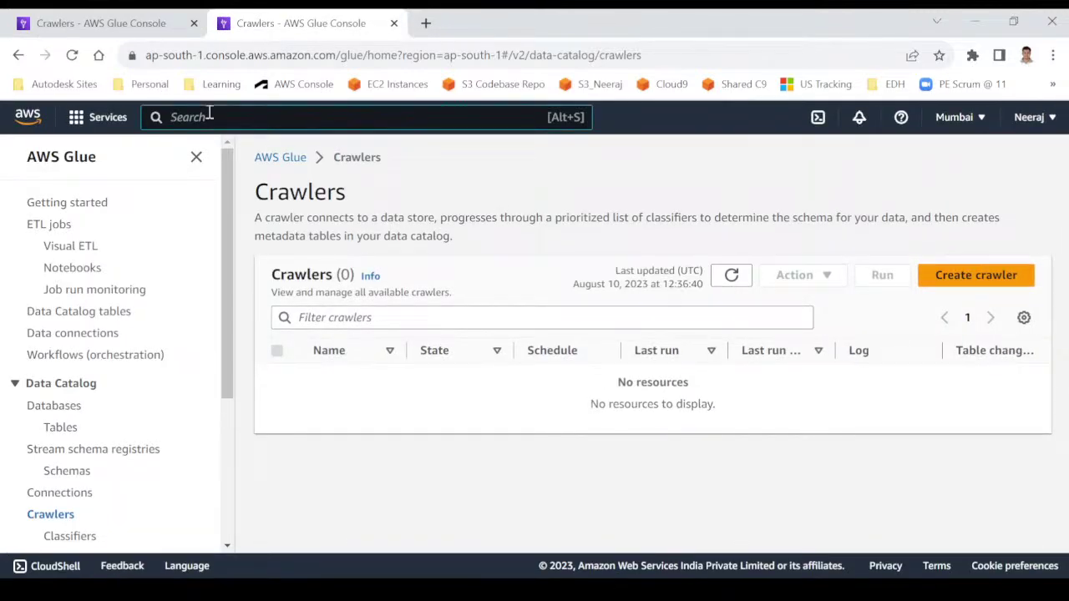
- Open S3 and verify my-first-bucket-3987 contains sample_emp_data.csv
text(s3)
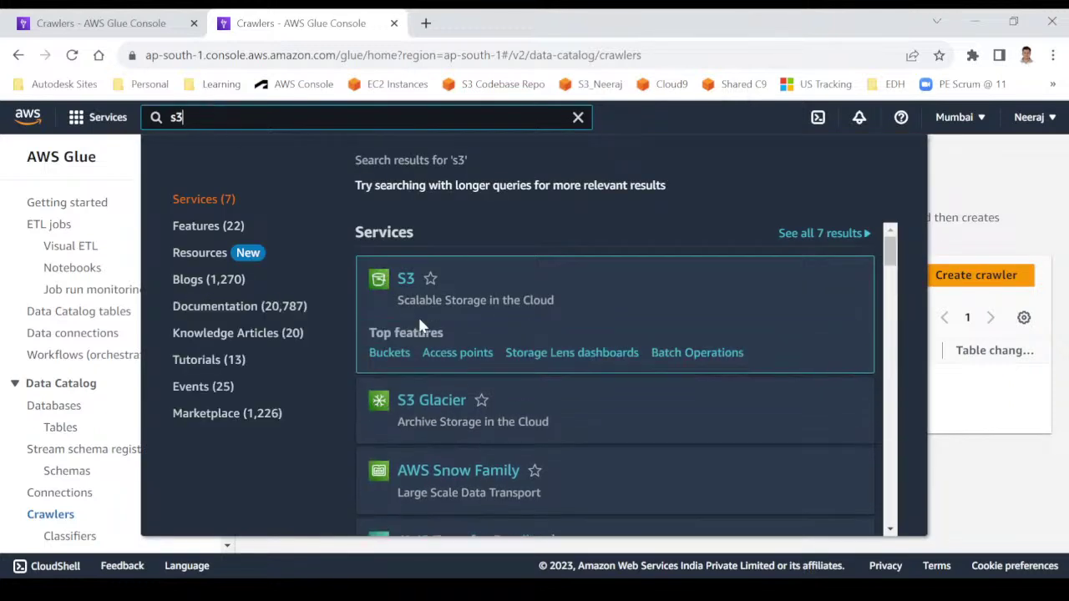
click(407, 283)
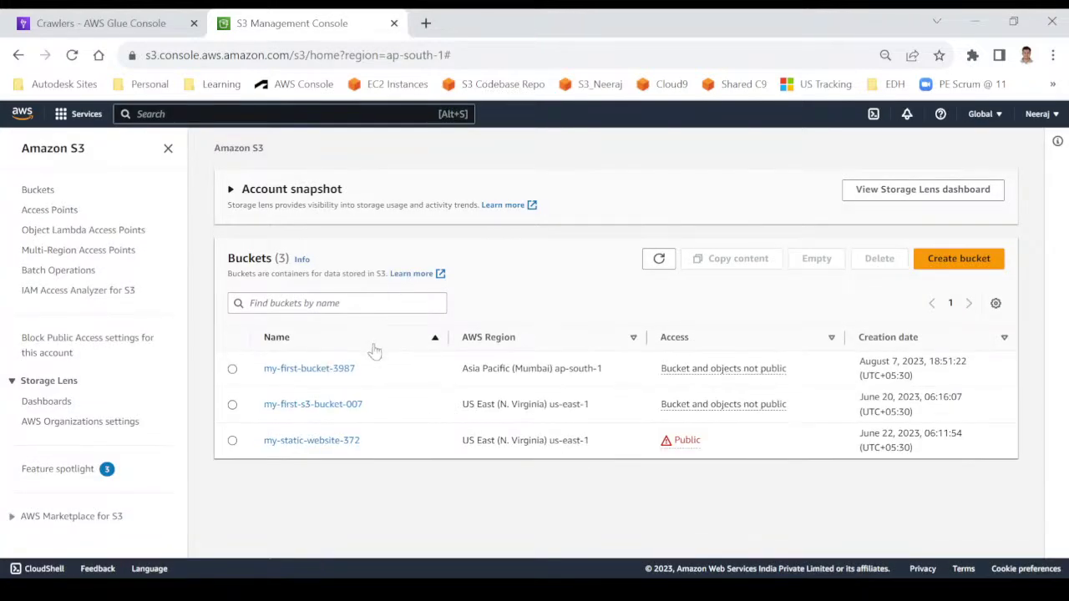
click(315, 370)
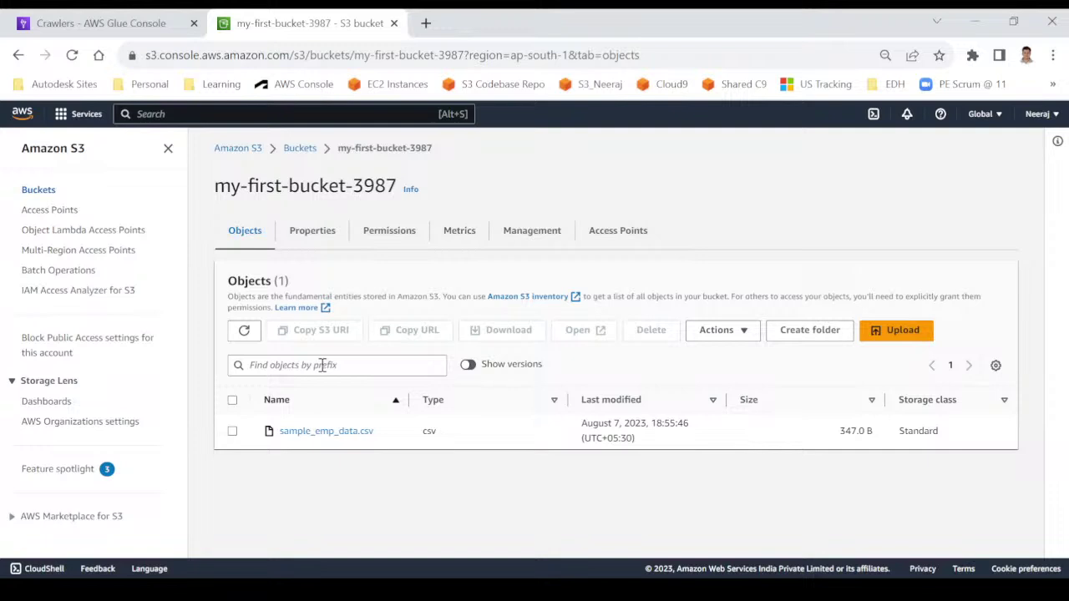
- Back on Glue Crawlers, create a crawler named my-first-crawler and proceed to data sources
click(83, 23)
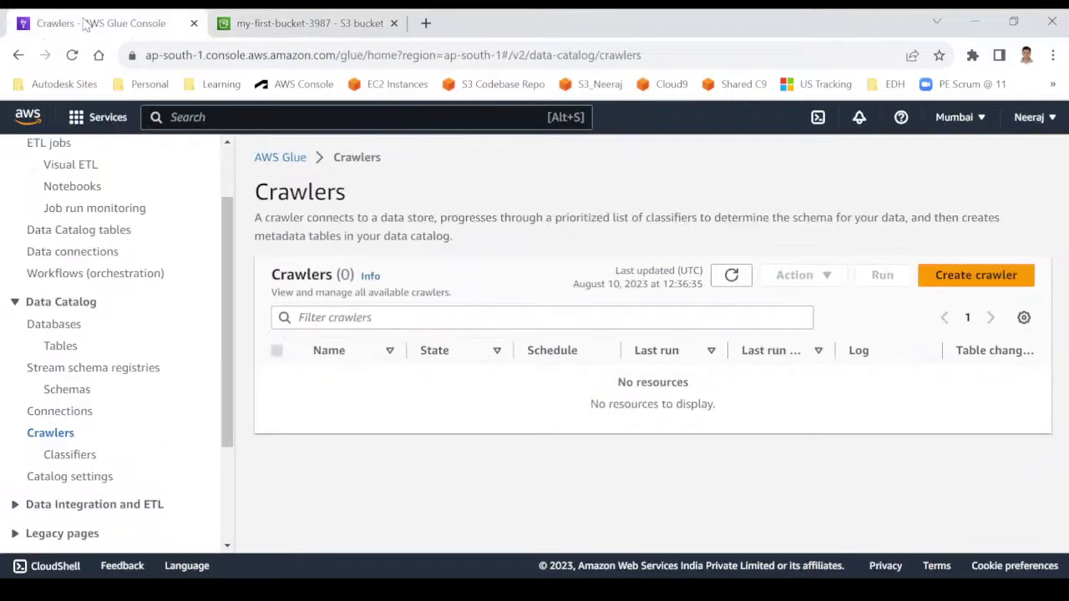
click(956, 276)
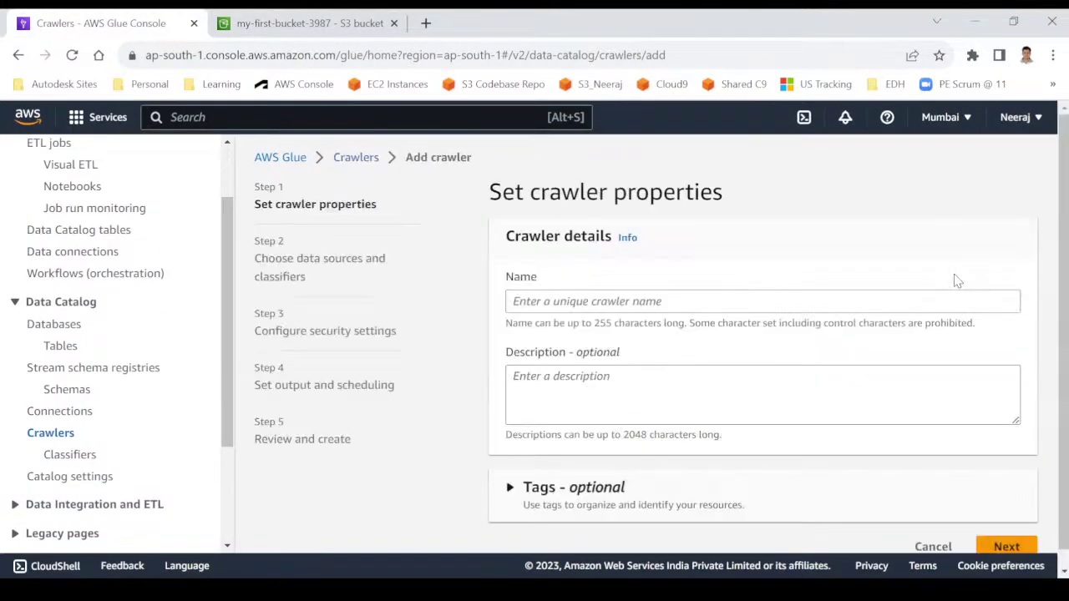
click(765, 301)
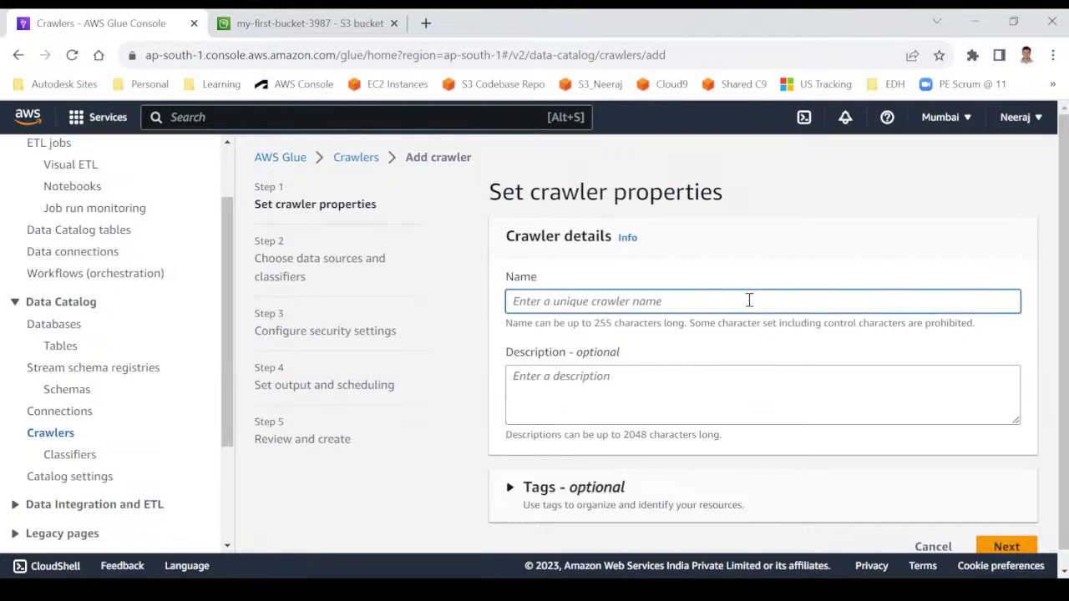
text(my-firdt)
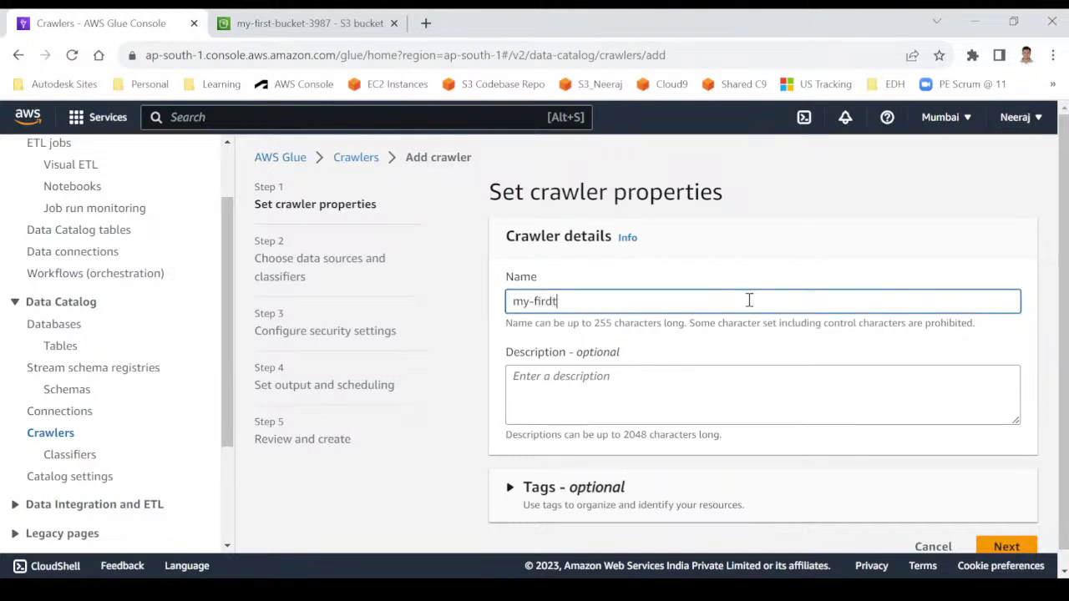
key(BackSpace)
key(BackSpace)
text(st-crawler)
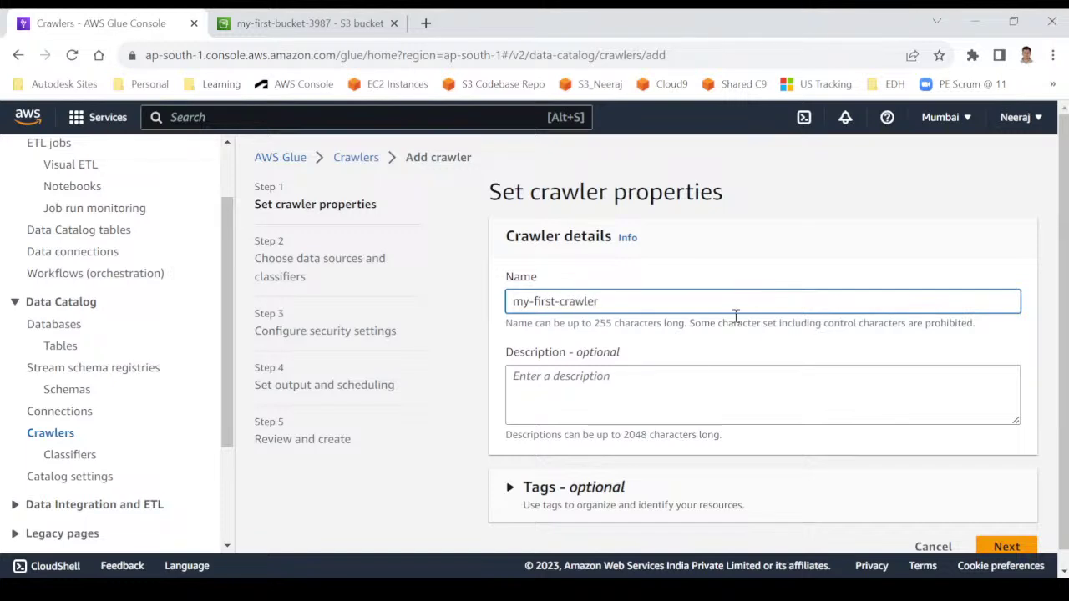
scroll(685, 384, down, 1)
click(1027, 539)
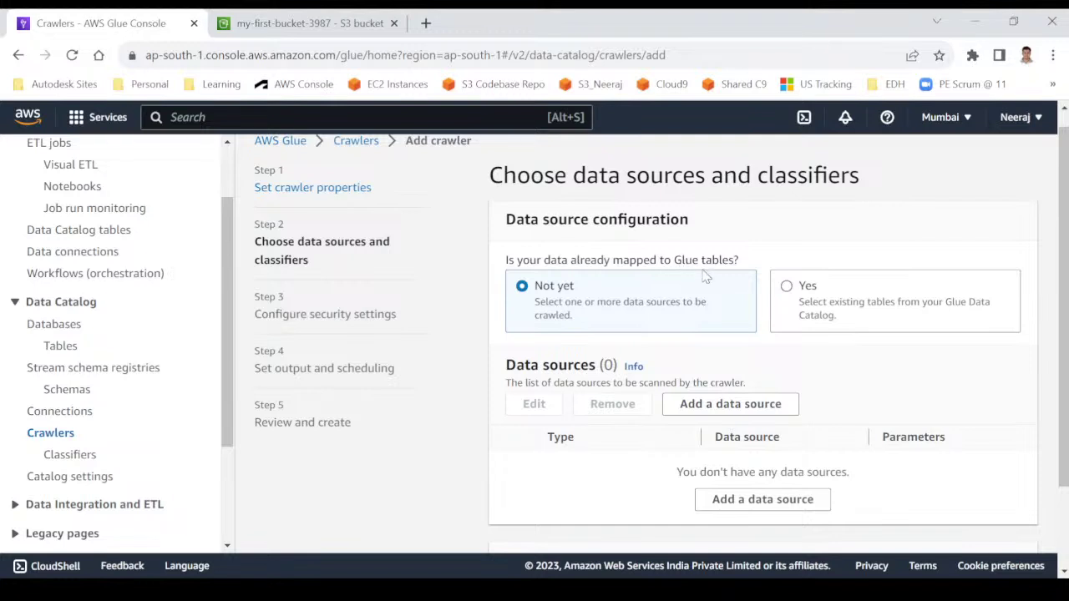
scroll(619, 328, down, 1)
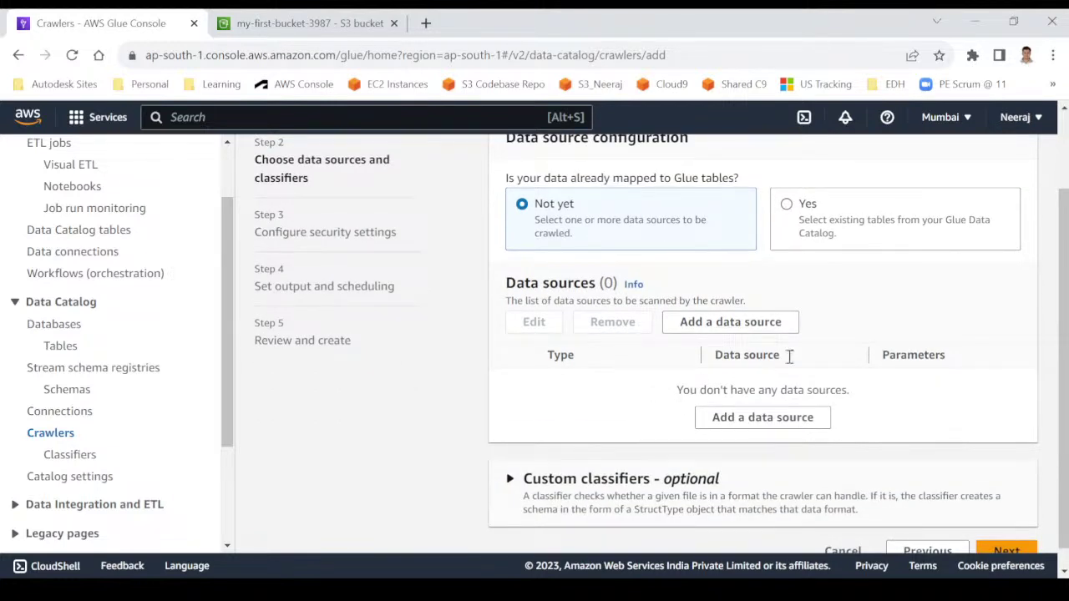
- Add a crawler data source, keeping S3 as the source type
click(726, 417)
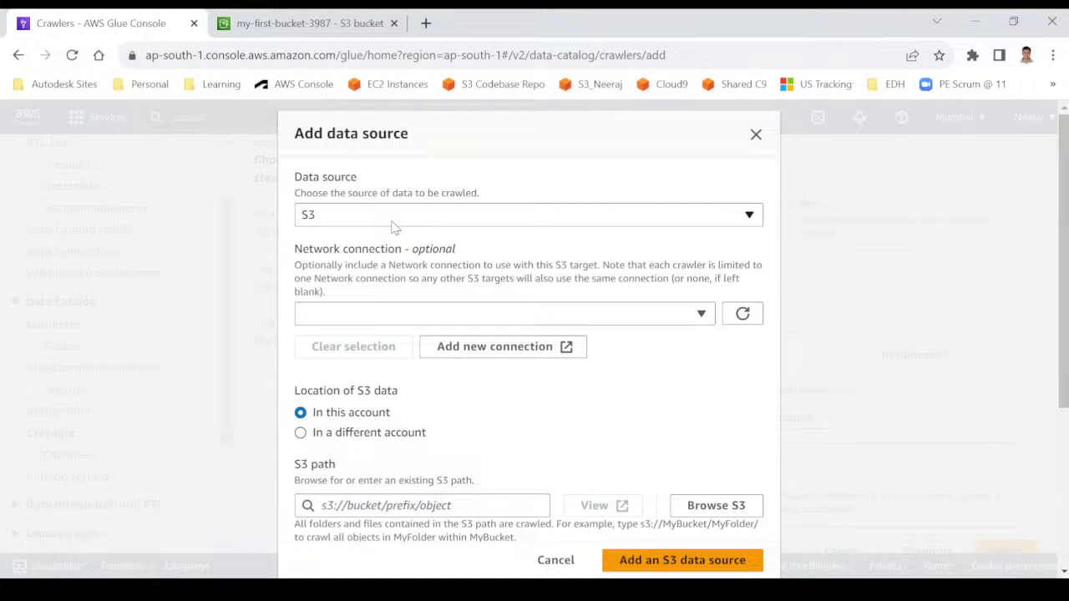
click(461, 226)
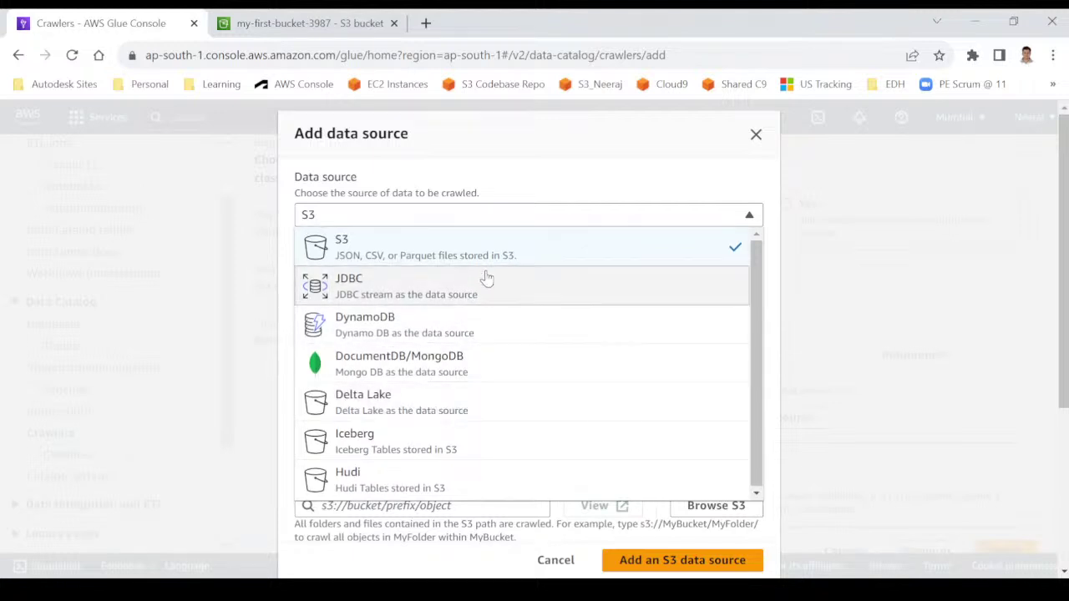
click(442, 245)
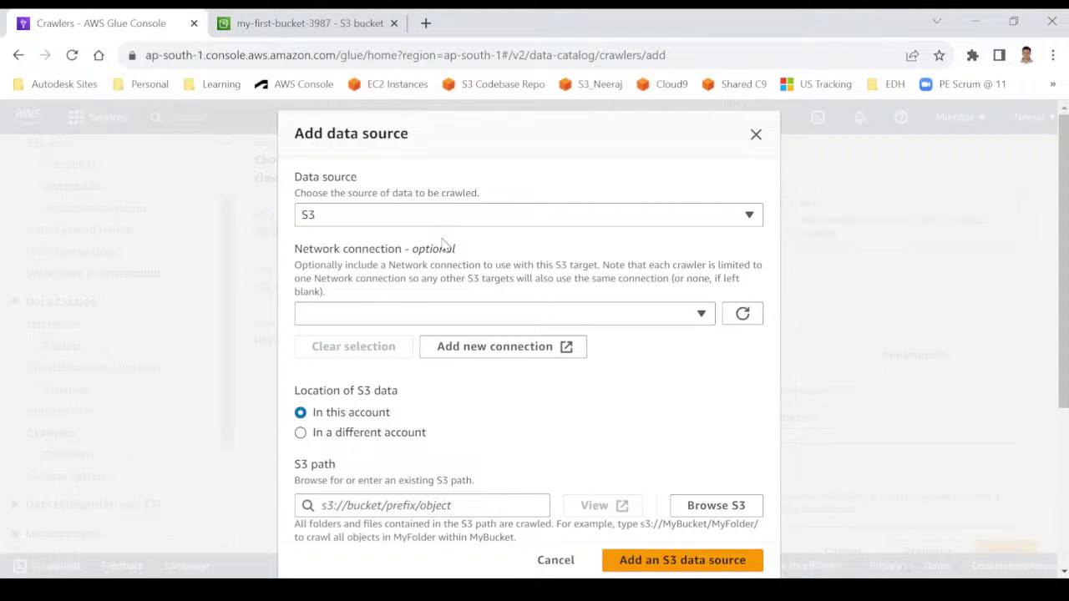
scroll(377, 327, down, 2)
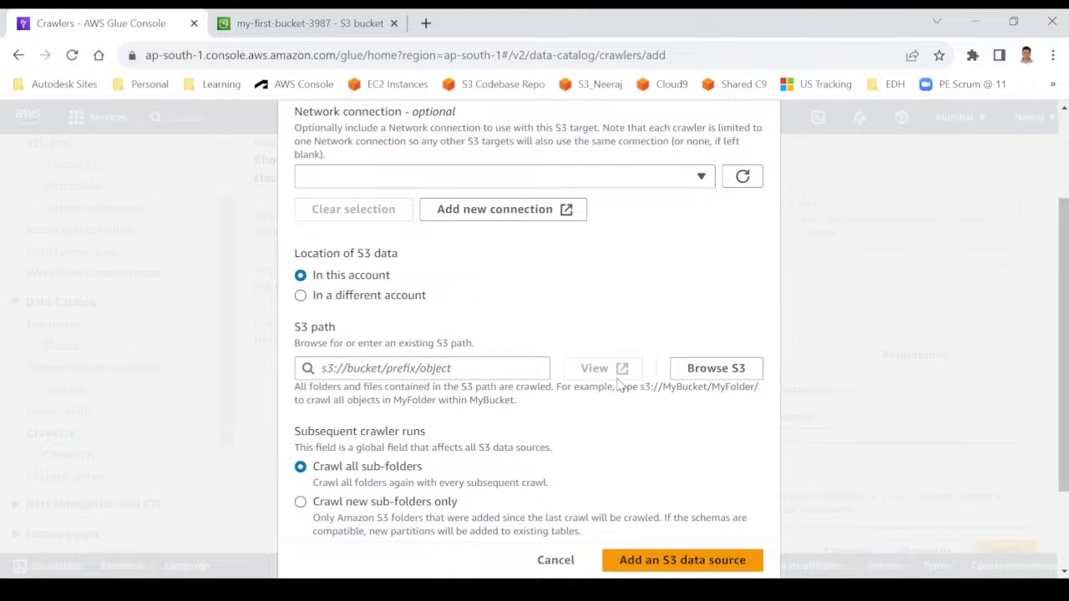
- Browse to sample_emp_data.csv in my-first-bucket-3987 and add it as the S3 data source
click(701, 370)
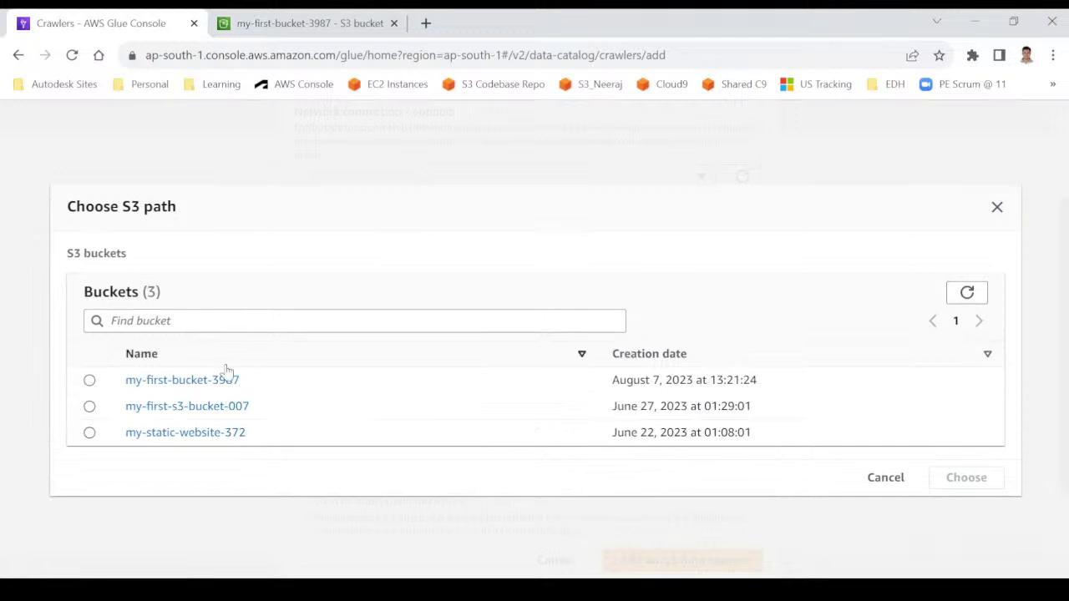
click(127, 381)
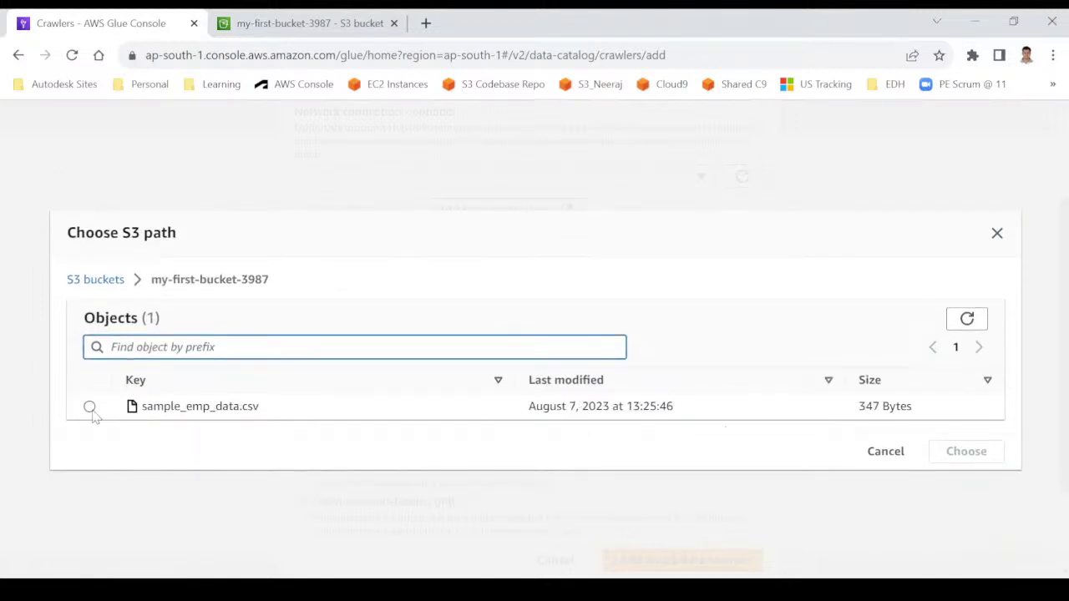
click(89, 407)
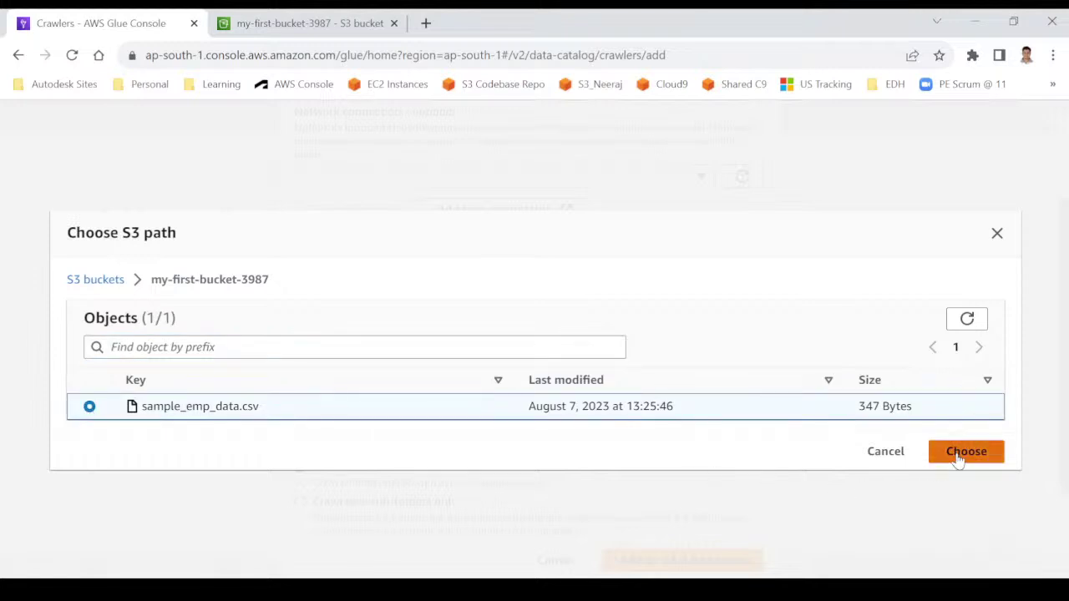
click(959, 455)
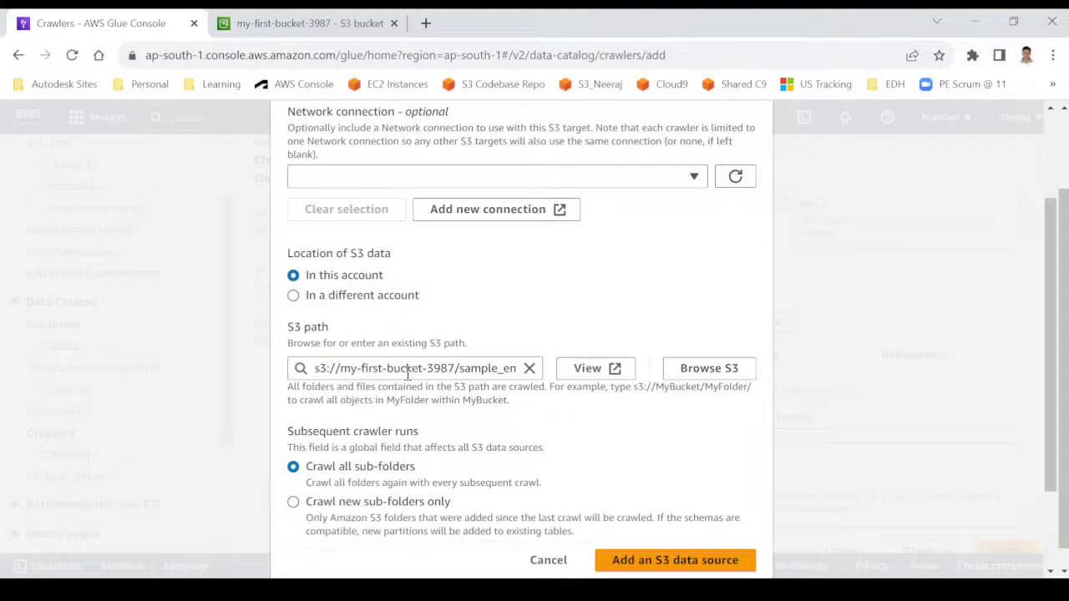
drag(341, 370, 451, 373)
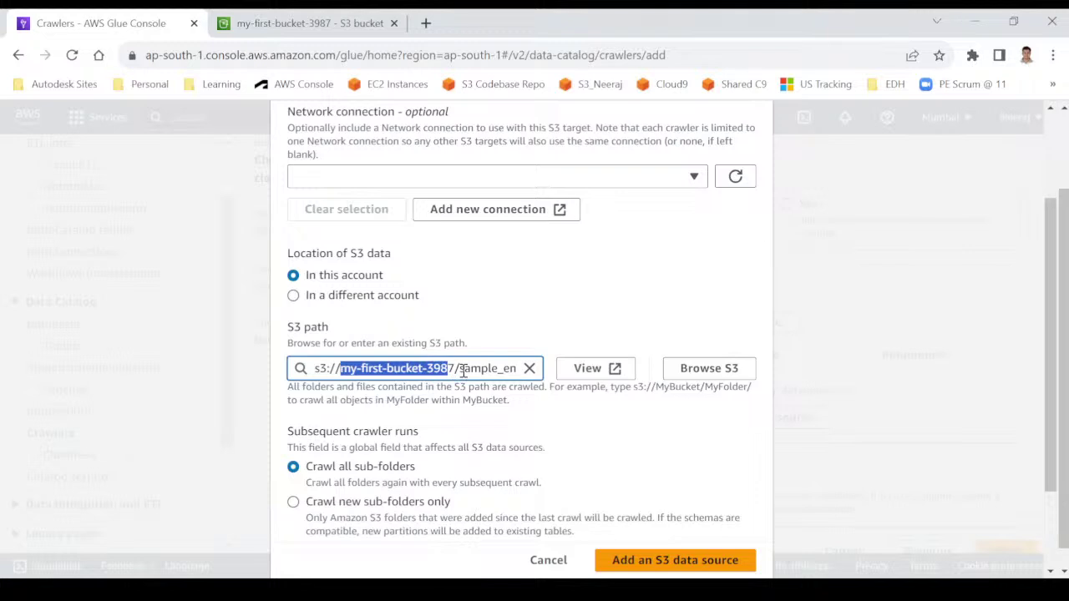
scroll(466, 420, down, 3)
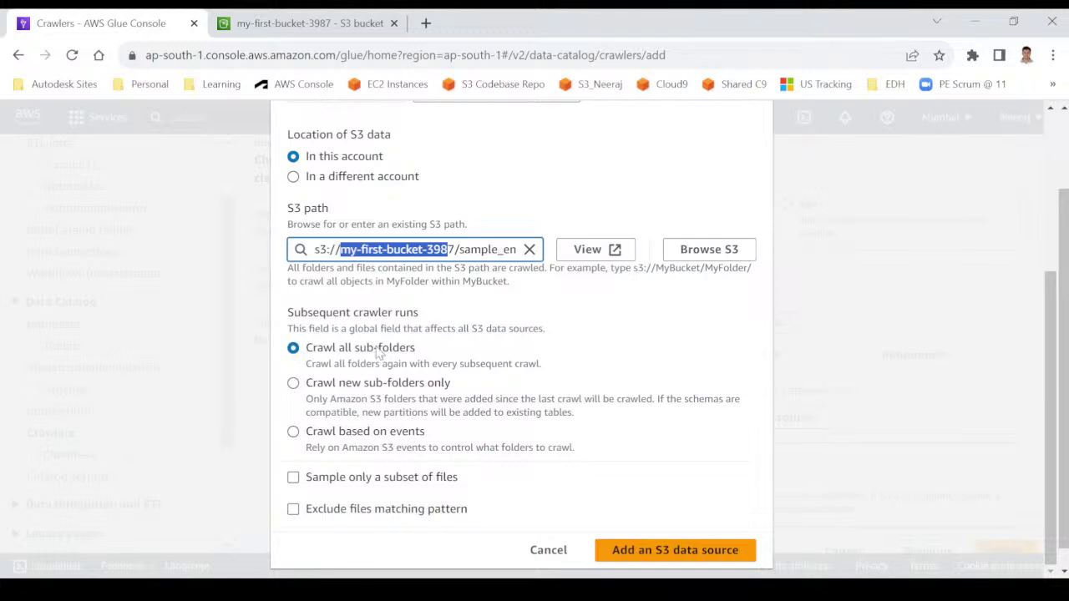
click(659, 551)
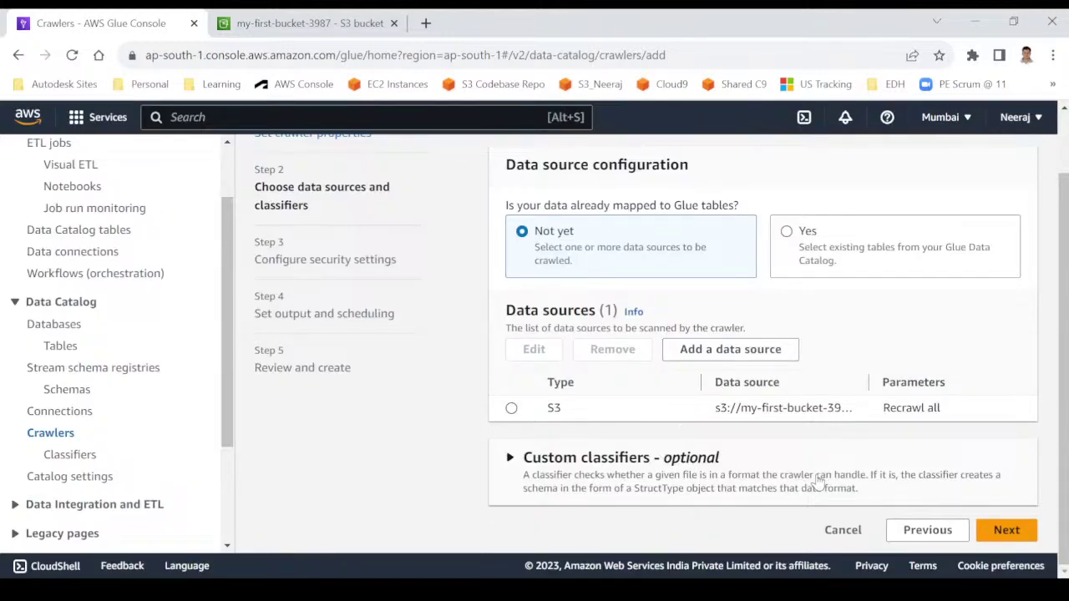
- Create a new IAM role with a custom suffix after AWSGlueServiceRole- for the crawler
click(1006, 530)
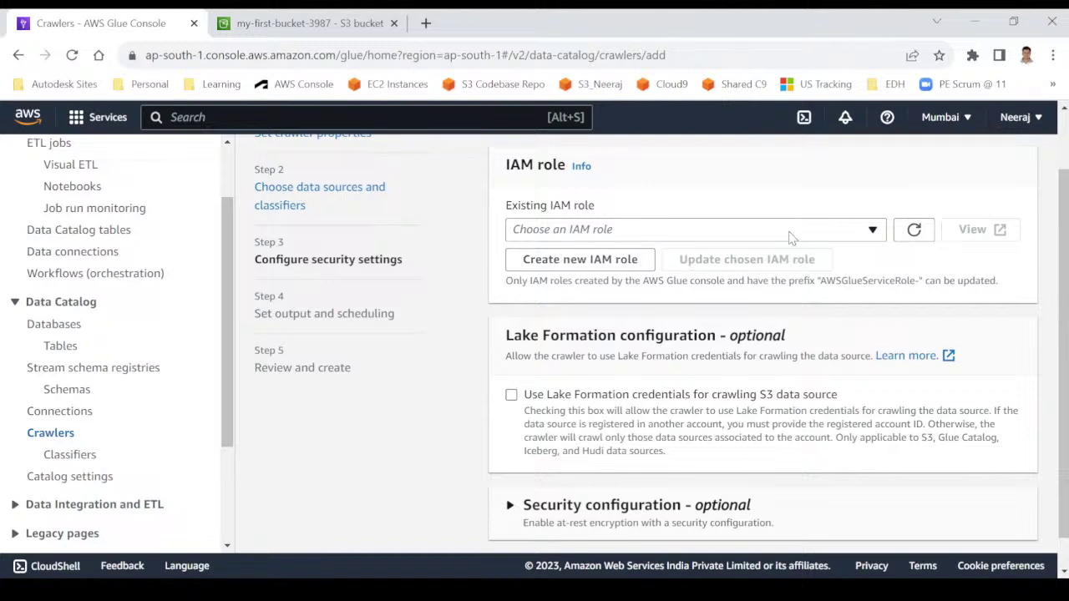
click(562, 261)
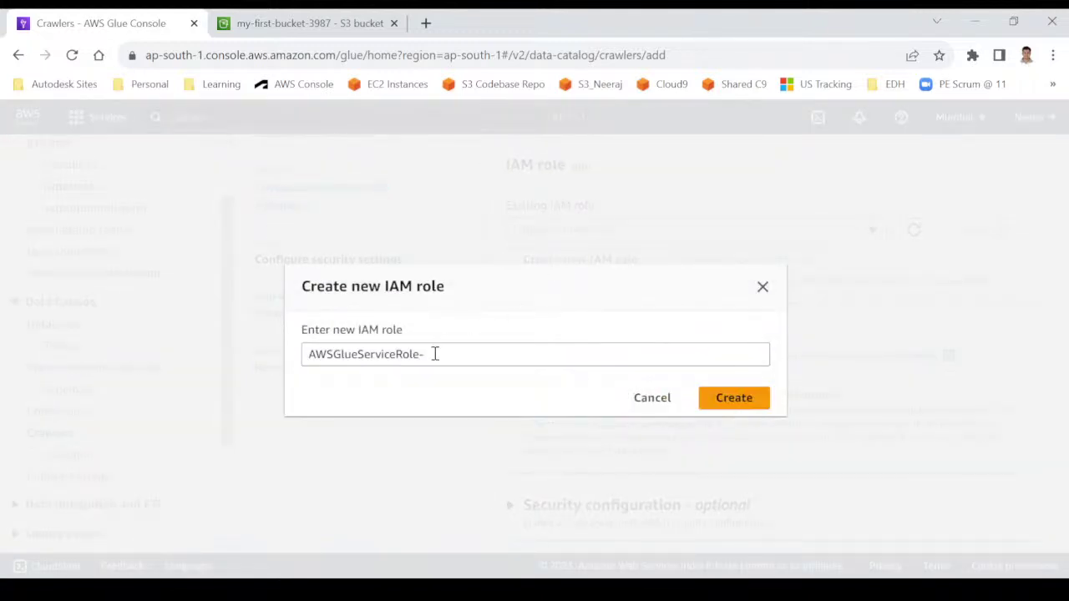
click(445, 354)
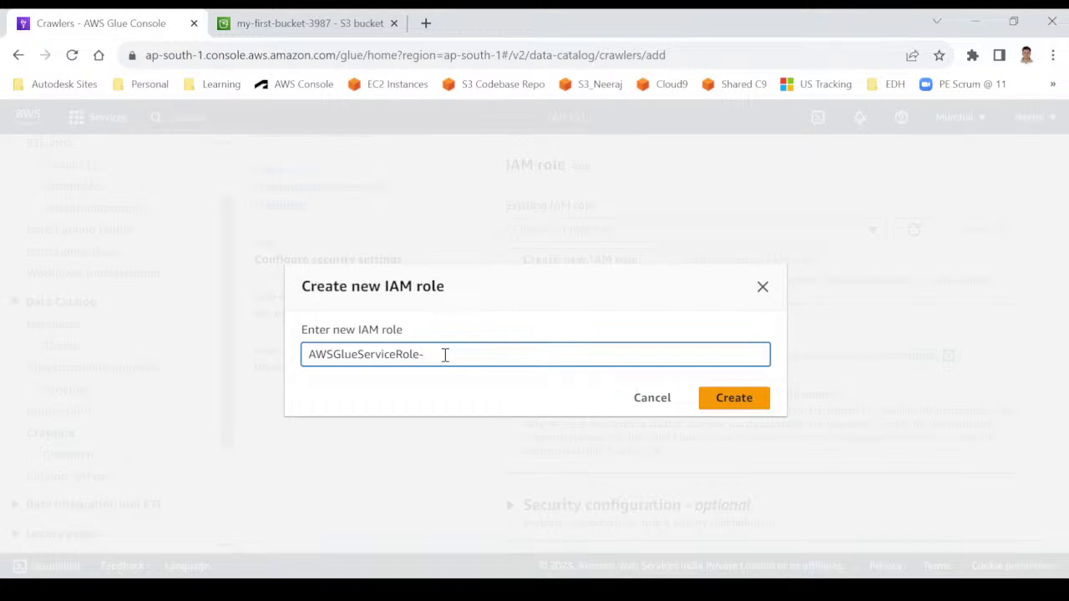
text(test)
text(neeraj)
click(720, 402)
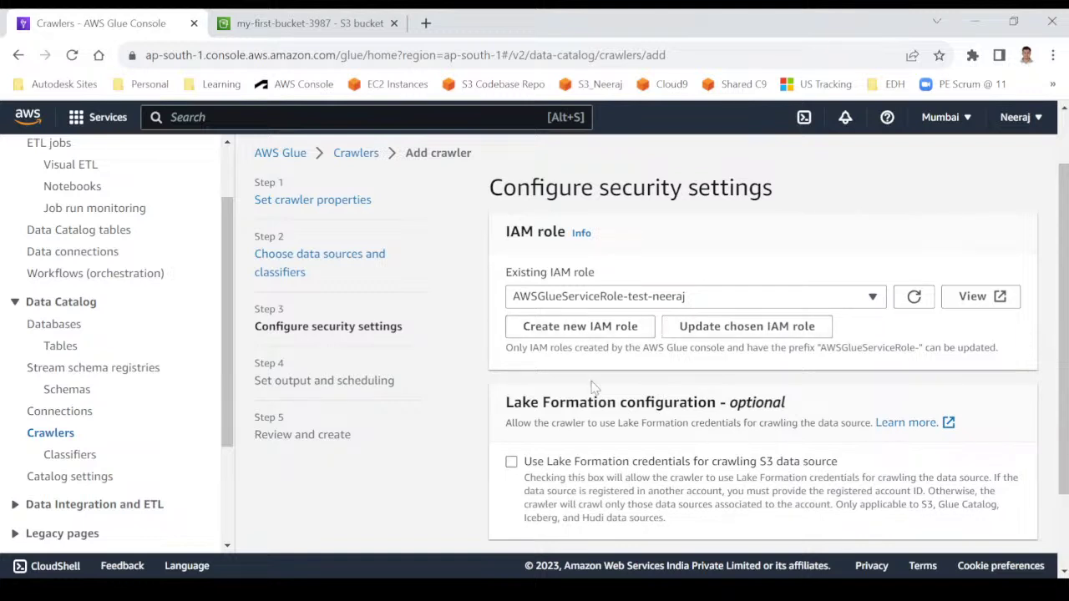
scroll(593, 388, down, 1)
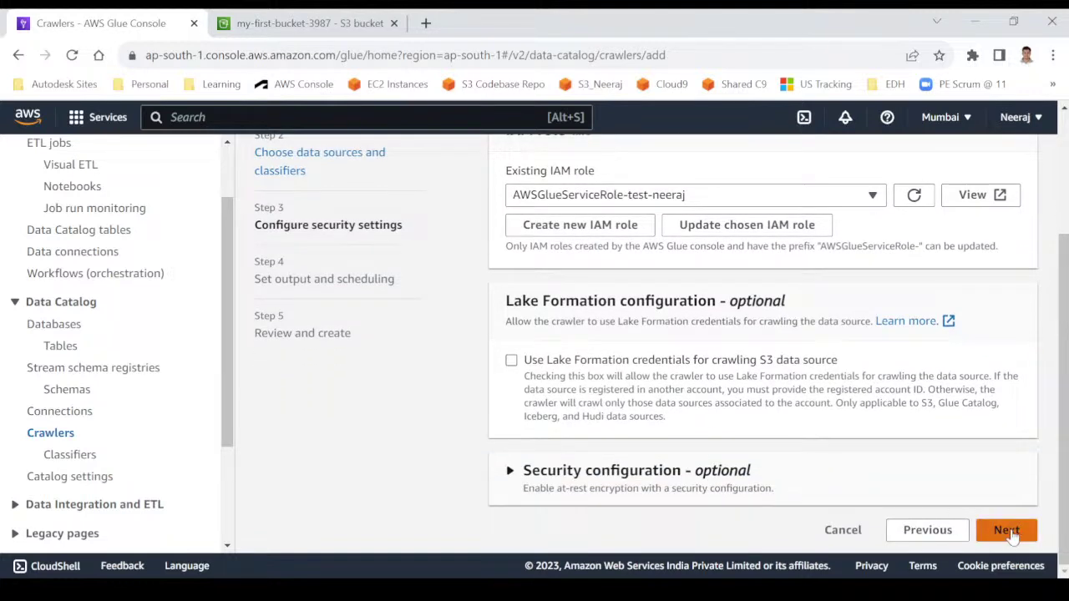
- In output settings, find no target database and open the Create a database page
click(1014, 534)
scroll(573, 451, down, 1)
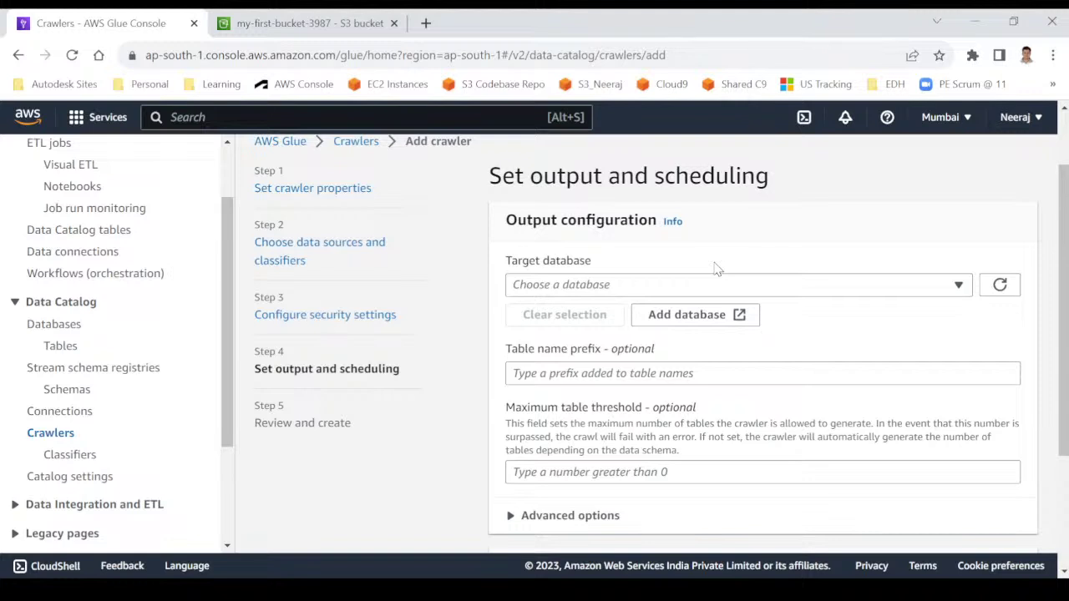
click(769, 288)
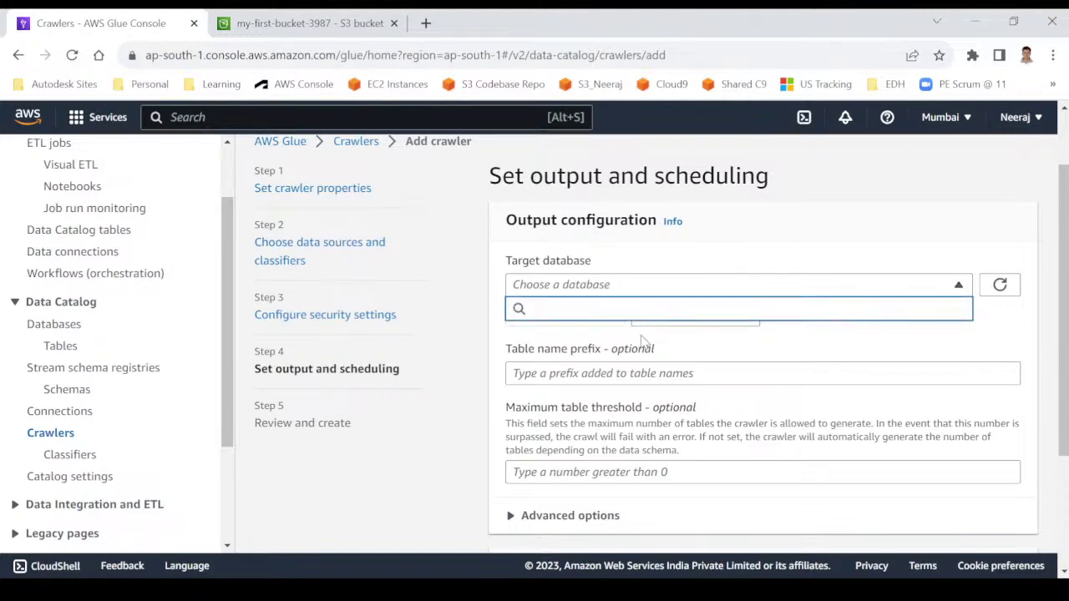
click(821, 349)
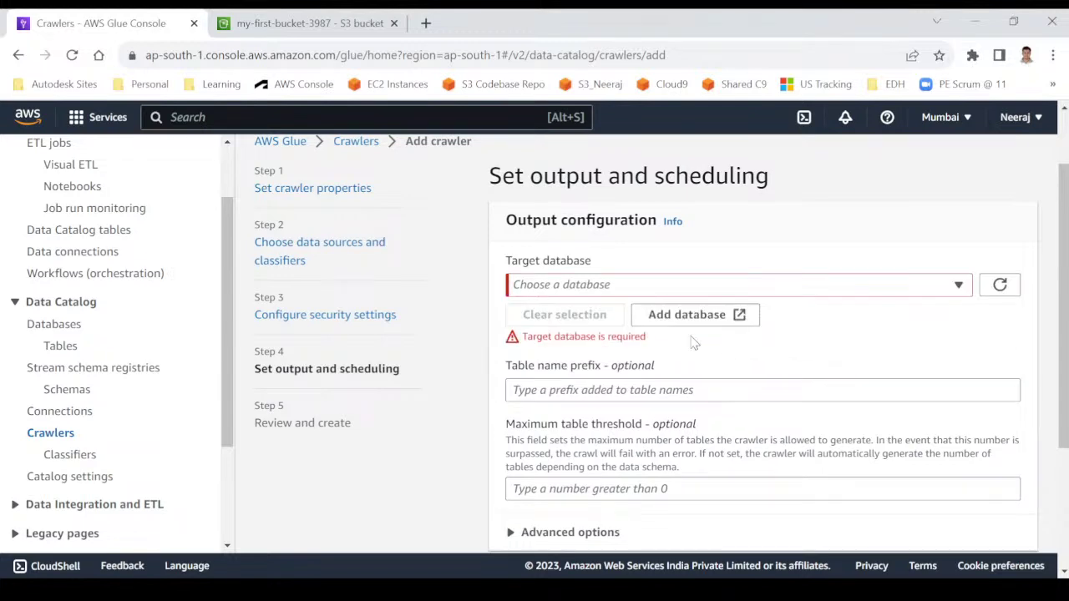
click(643, 315)
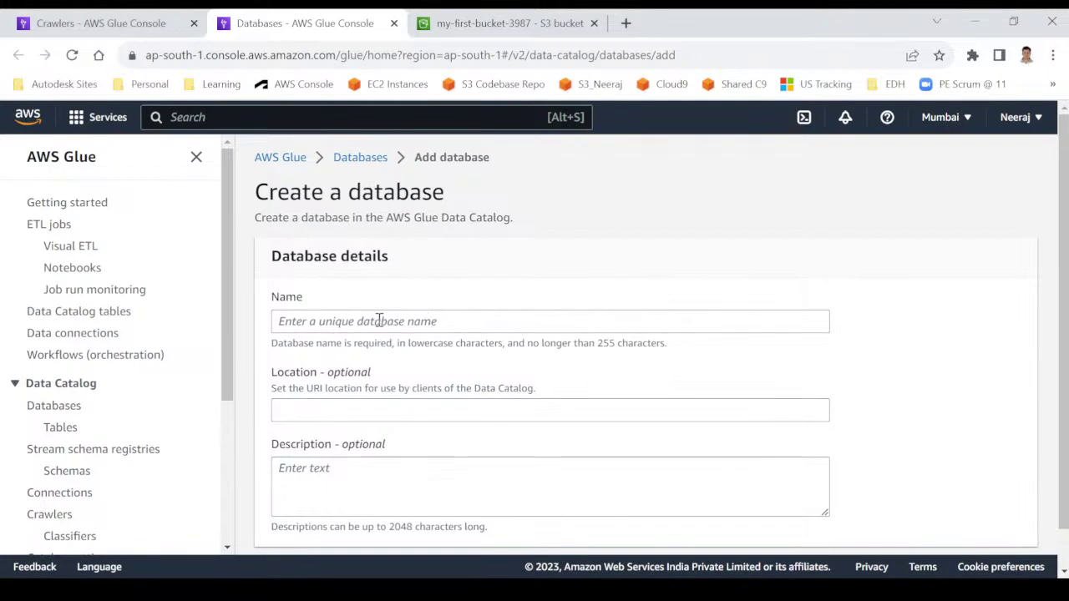
- Name the new database test_db and create it
click(379, 320)
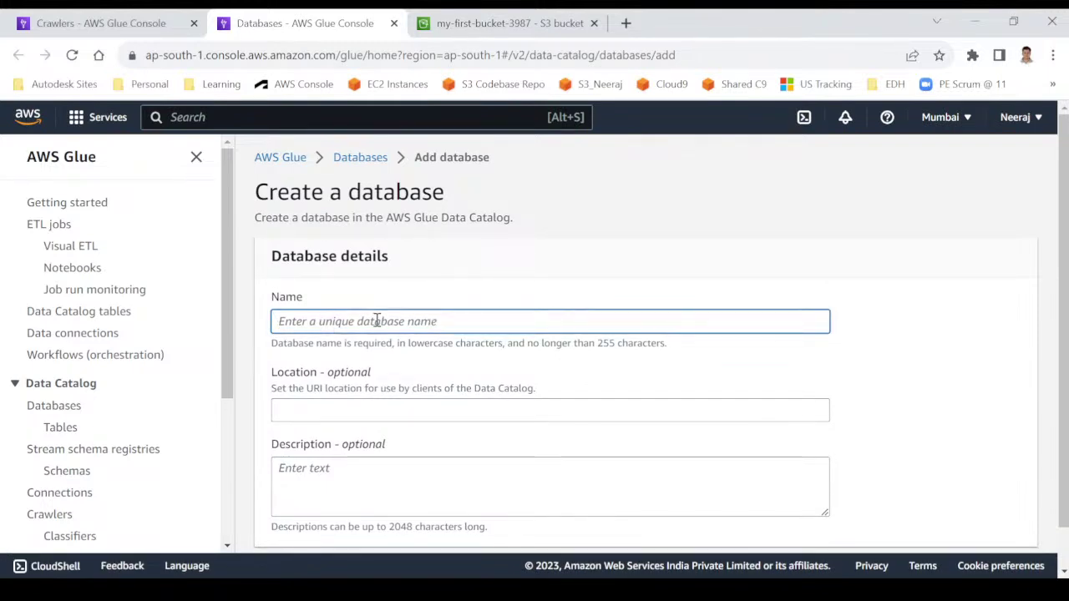
text(test)
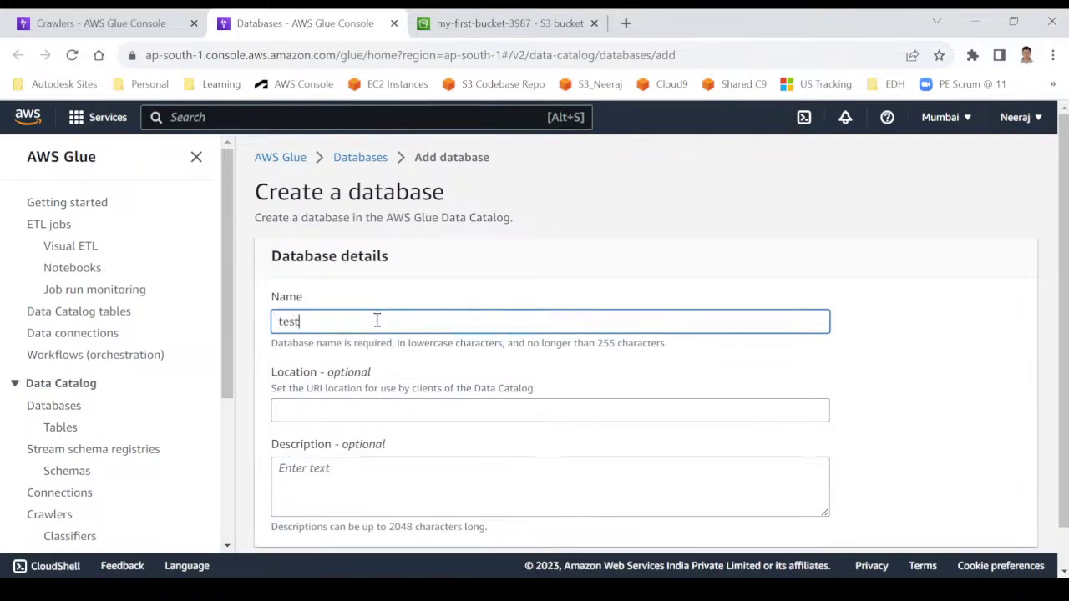
text(_db)
scroll(499, 392, down, 1)
click(966, 531)
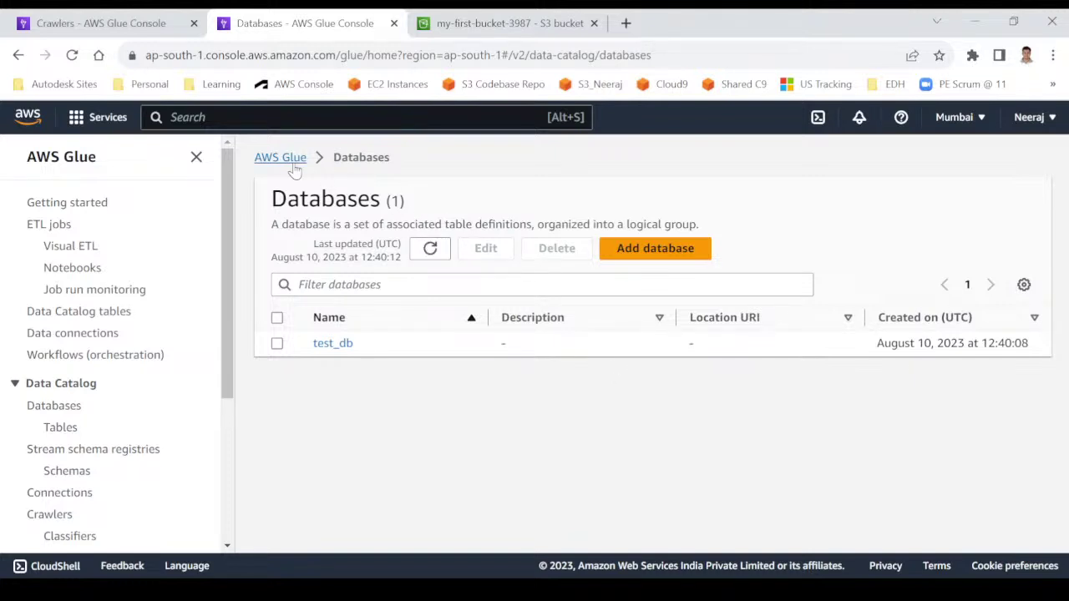
- Refresh the target database list and select test_db as the crawler's target database
click(81, 26)
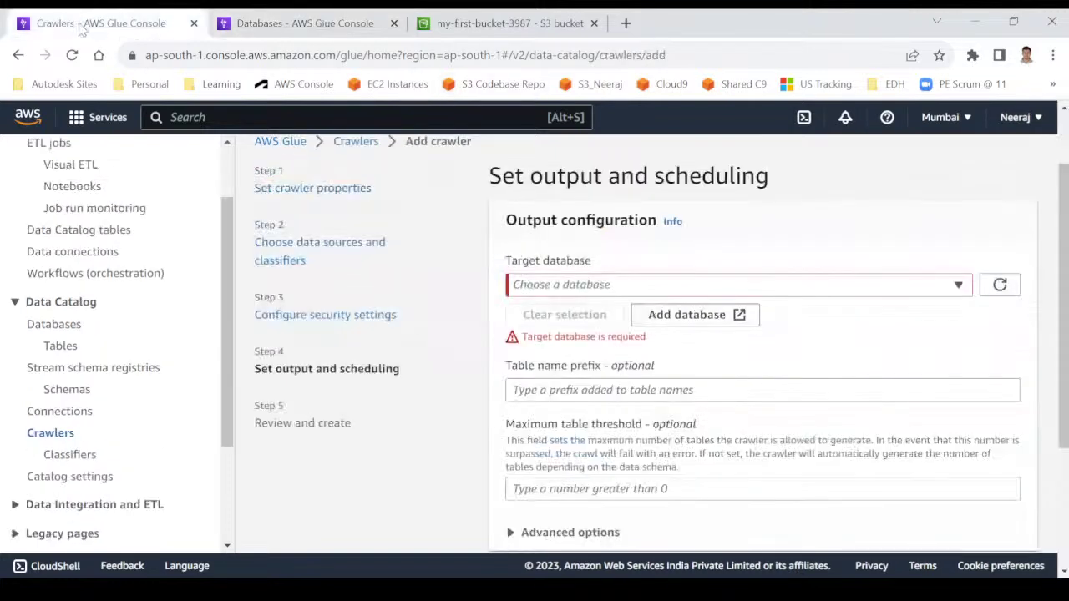
click(1000, 285)
click(958, 286)
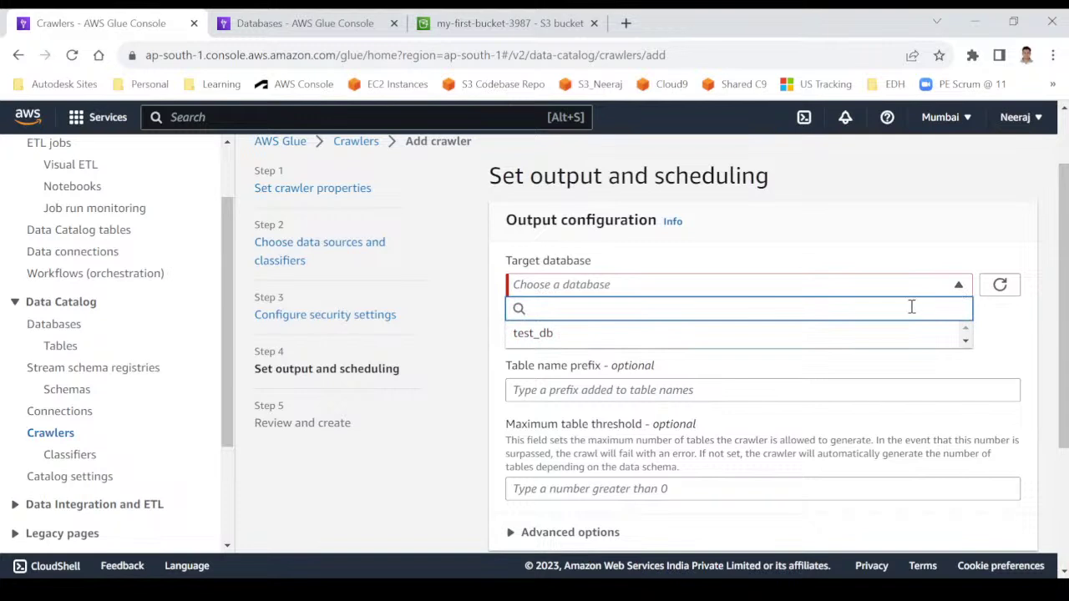
click(870, 338)
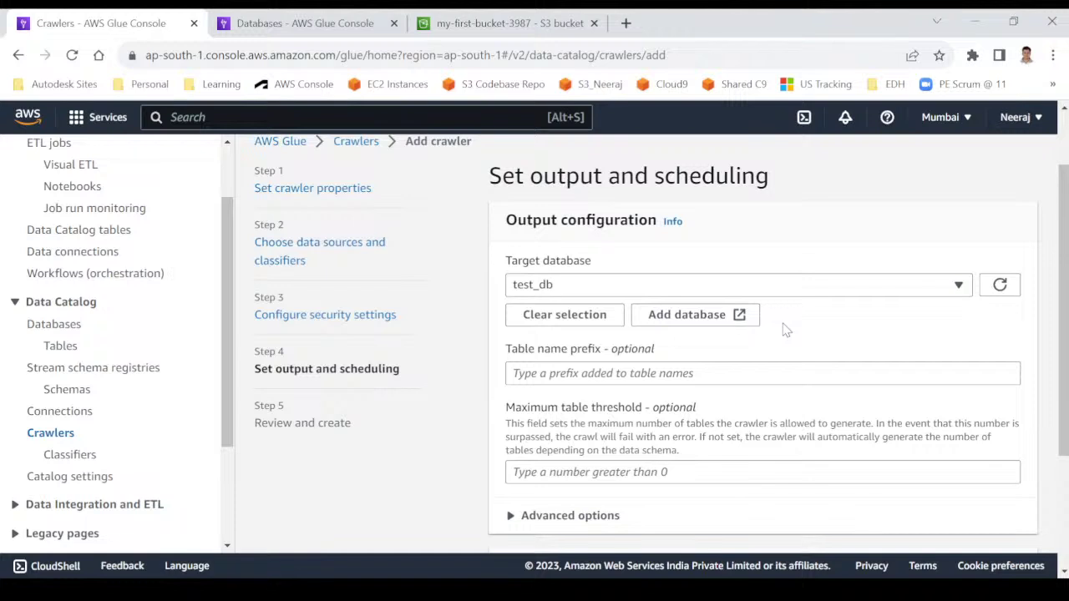
- Keep the crawl frequency On demand and advance to the Review and create step
scroll(595, 430, down, 2)
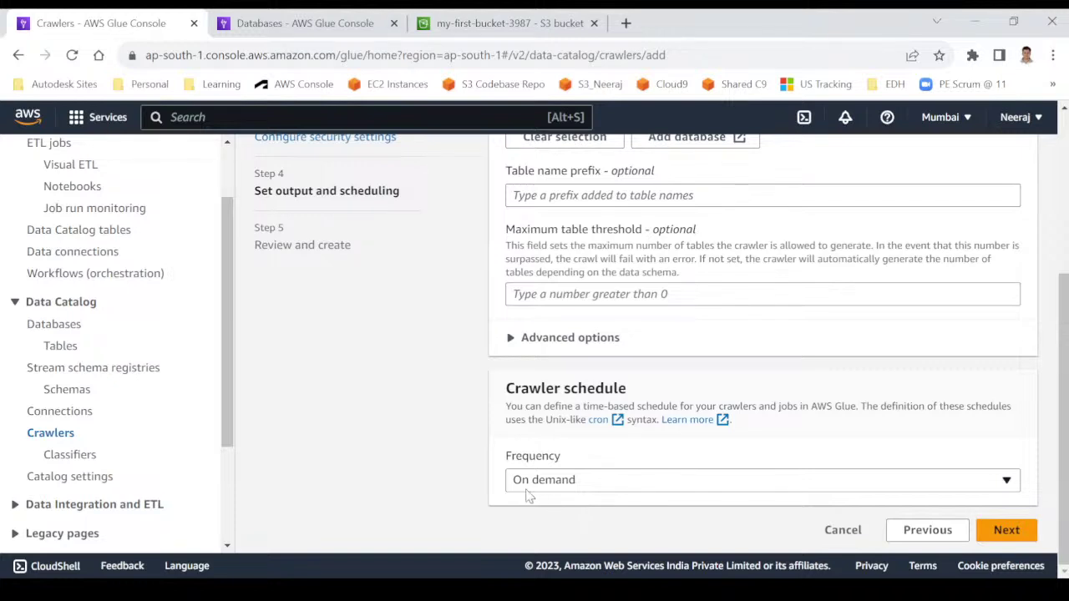
click(565, 484)
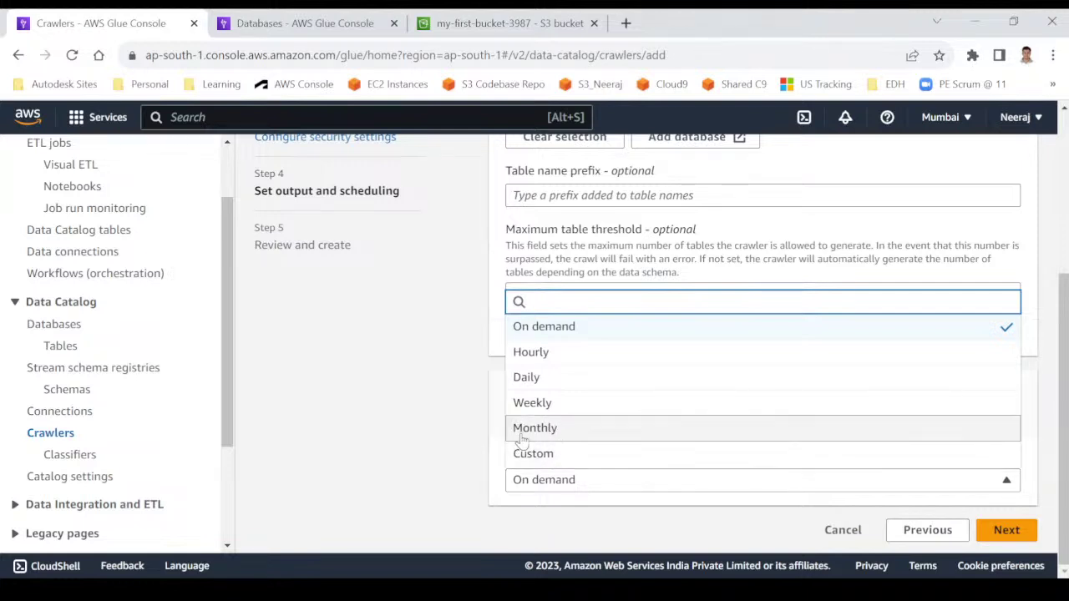
click(436, 444)
click(1008, 537)
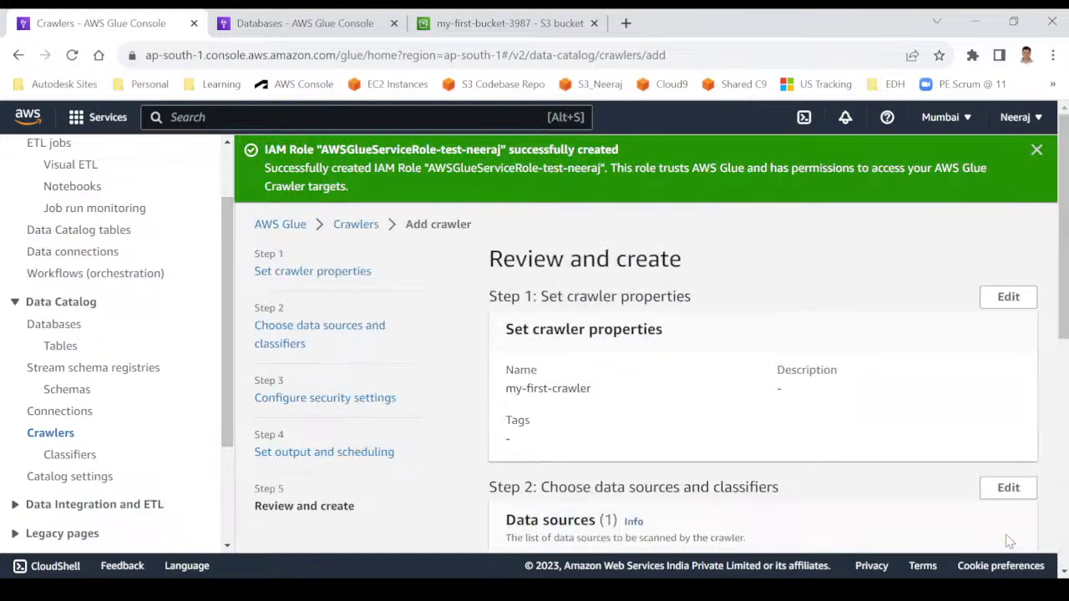
- Check the crawler name, IAM role, test_db target and On demand schedule, then create my-first-crawler
scroll(607, 431, down, 2)
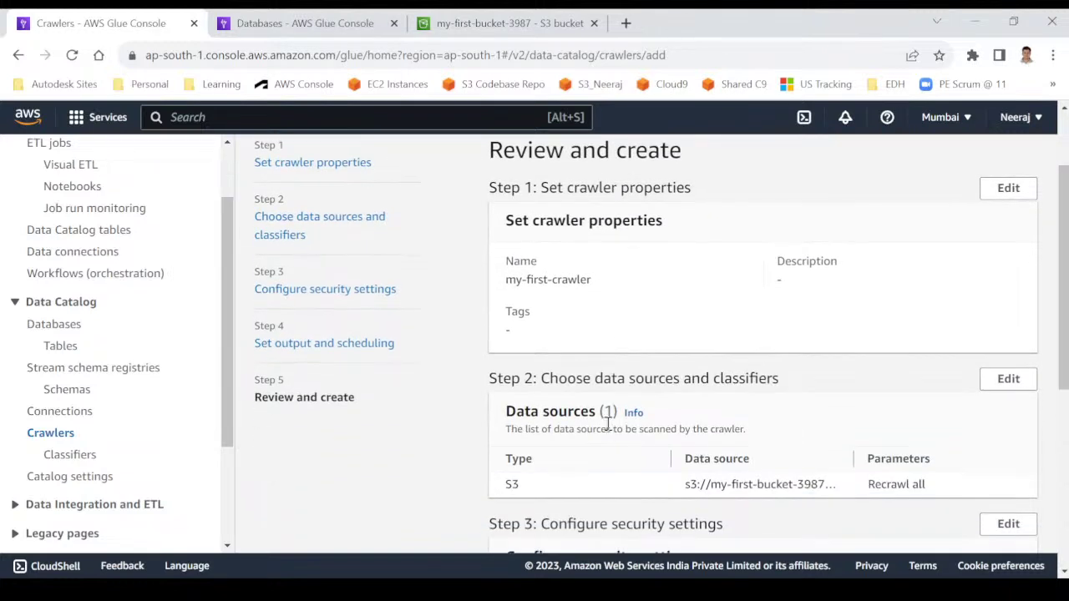
drag(601, 266, 501, 267)
scroll(593, 296, down, 1)
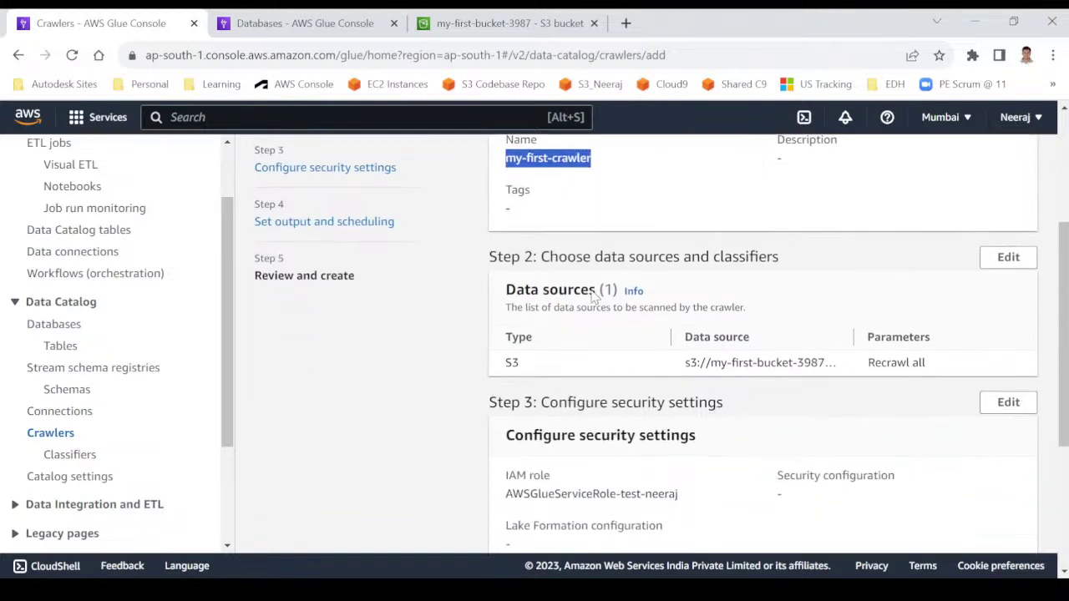
drag(685, 364, 781, 363)
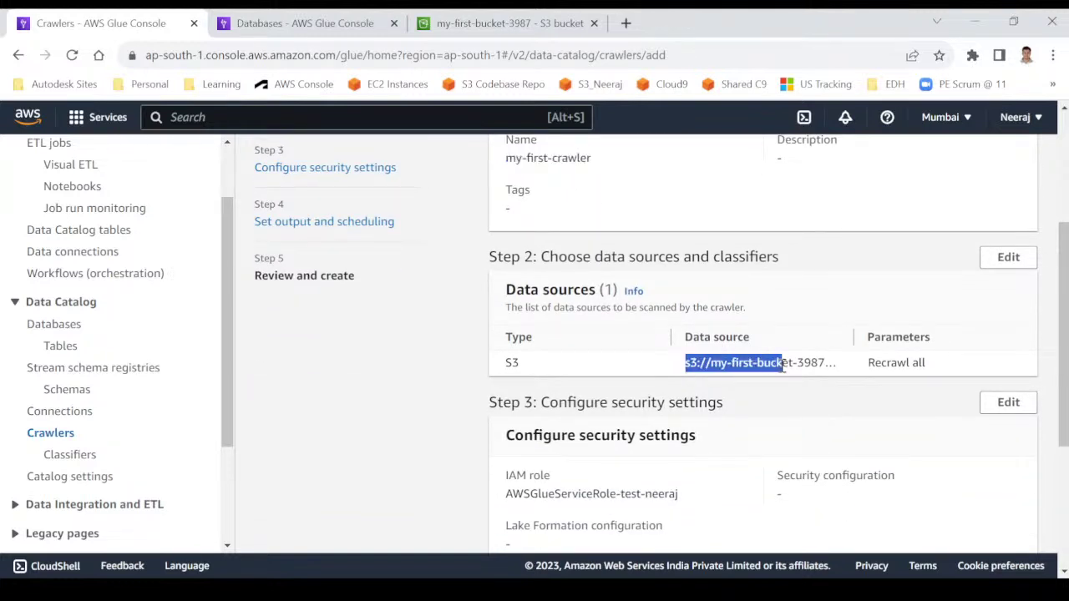
scroll(781, 364, down, 1)
drag(687, 334, 592, 336)
scroll(740, 429, down, 2)
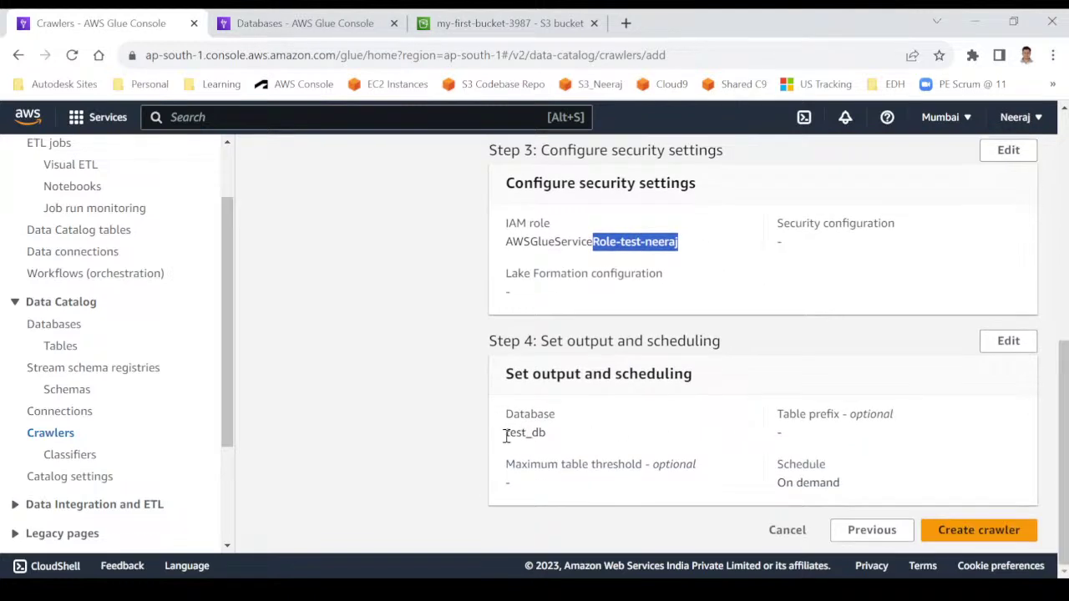
drag(504, 435, 538, 434)
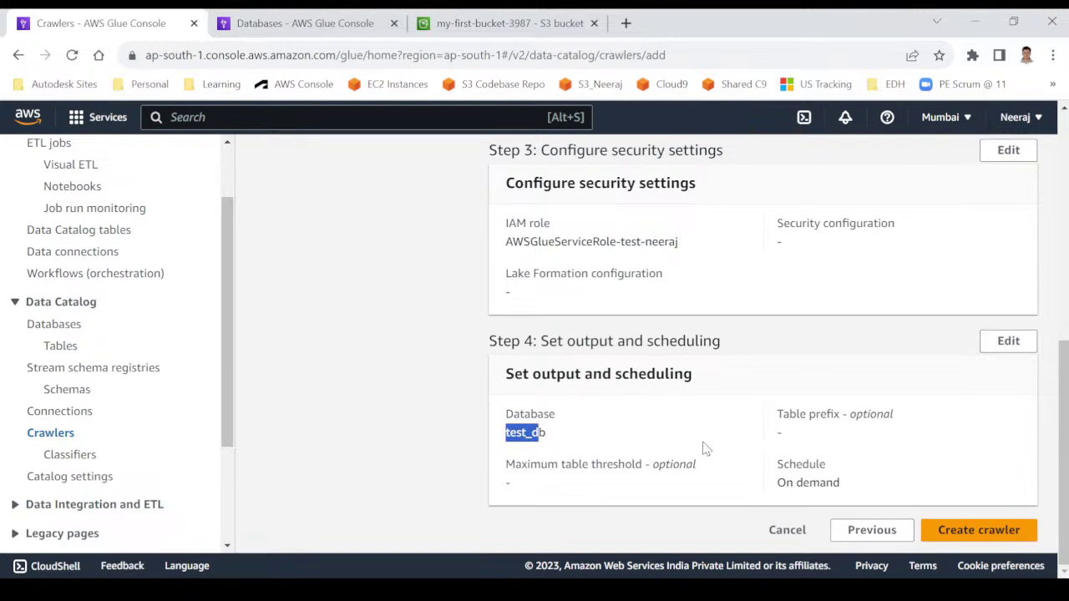
drag(777, 483, 843, 491)
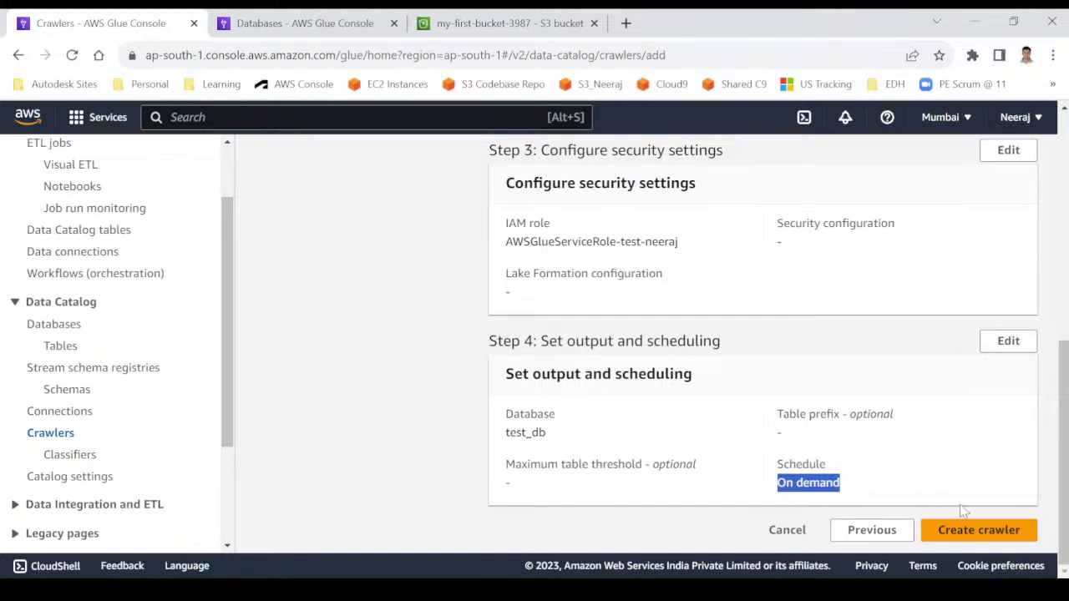
click(989, 532)
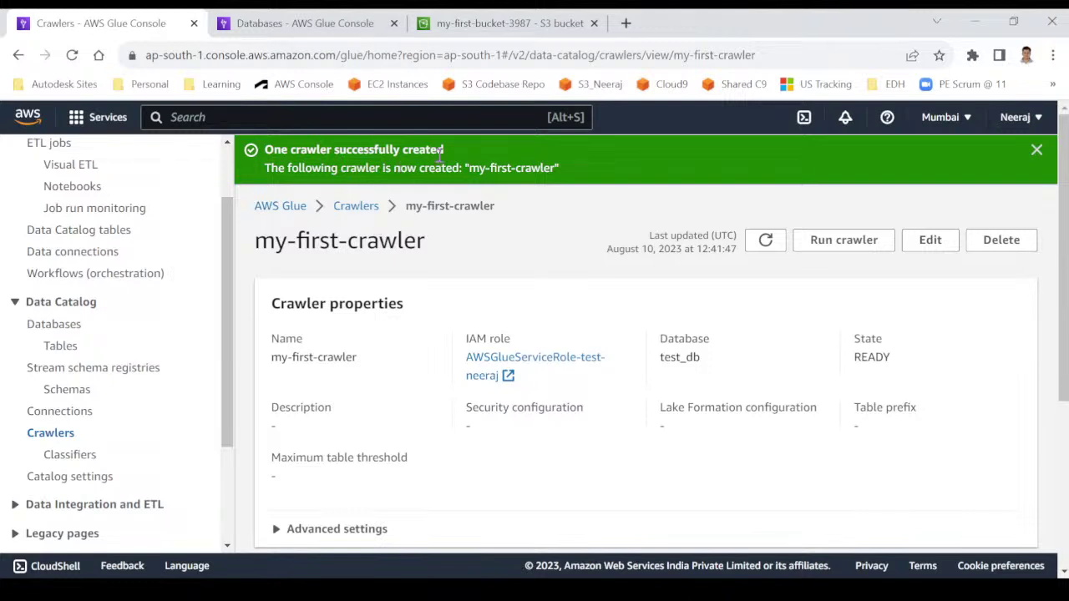
- Run my-first-crawler until it completes in 39 s with 1 table change, then go to Databases
click(829, 249)
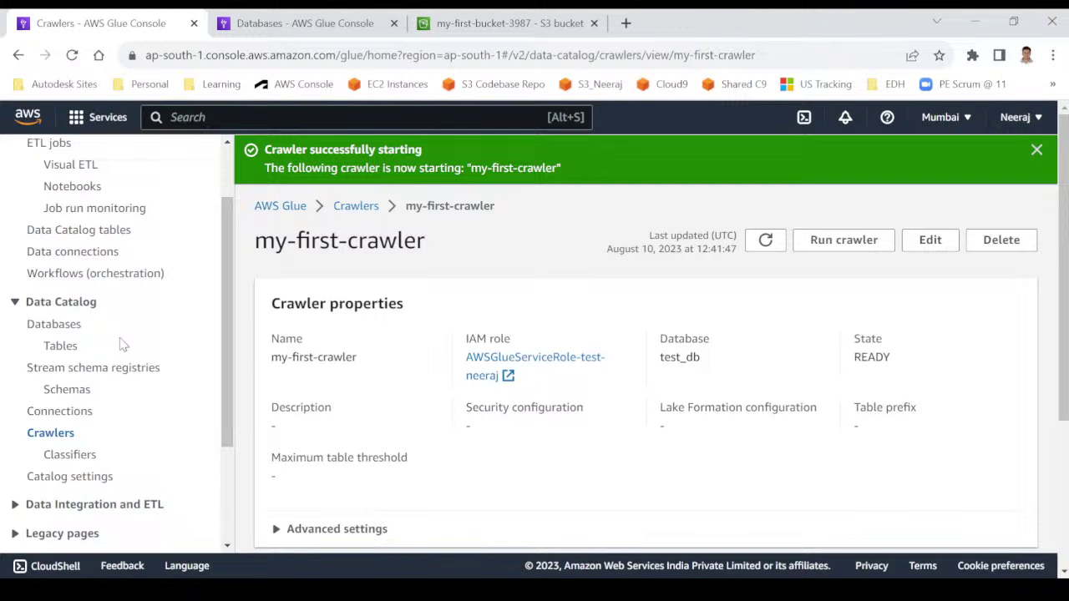
scroll(351, 425, down, 3)
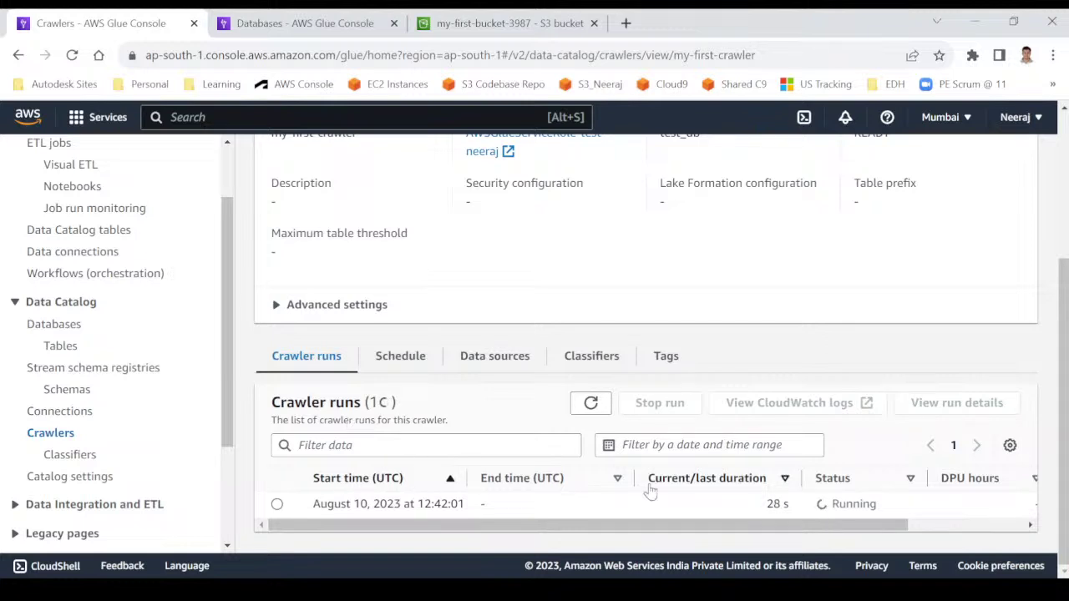
click(592, 405)
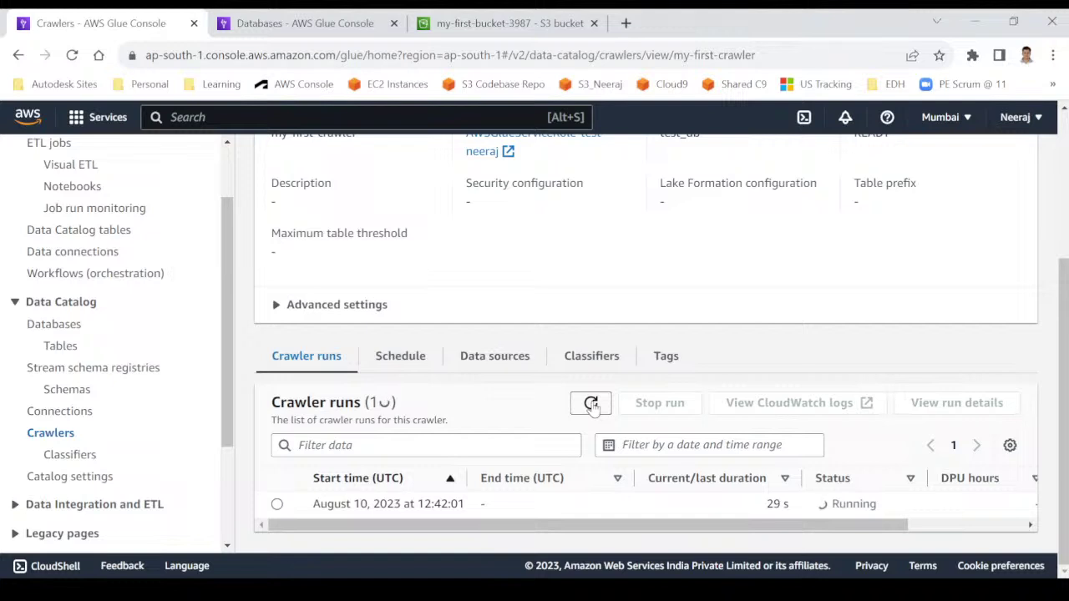
click(592, 405)
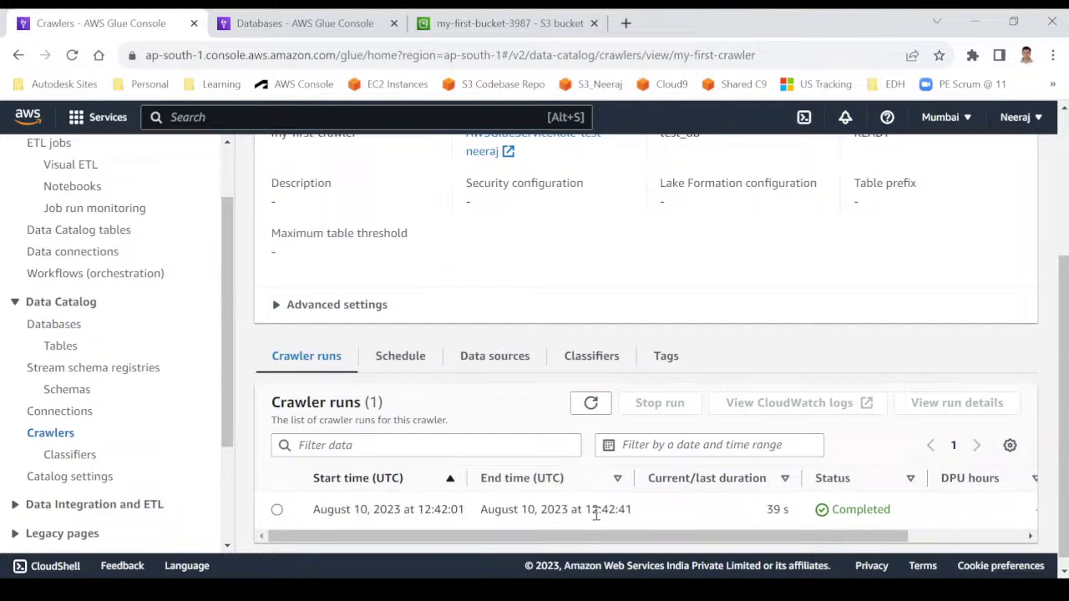
drag(501, 538, 566, 538)
drag(698, 509, 720, 509)
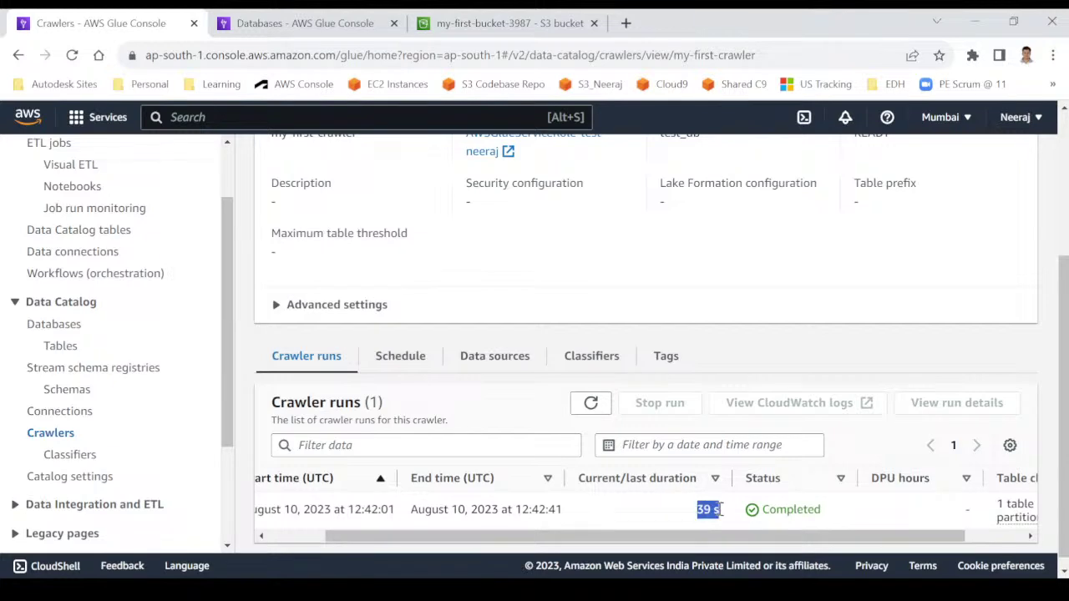
drag(767, 540, 843, 543)
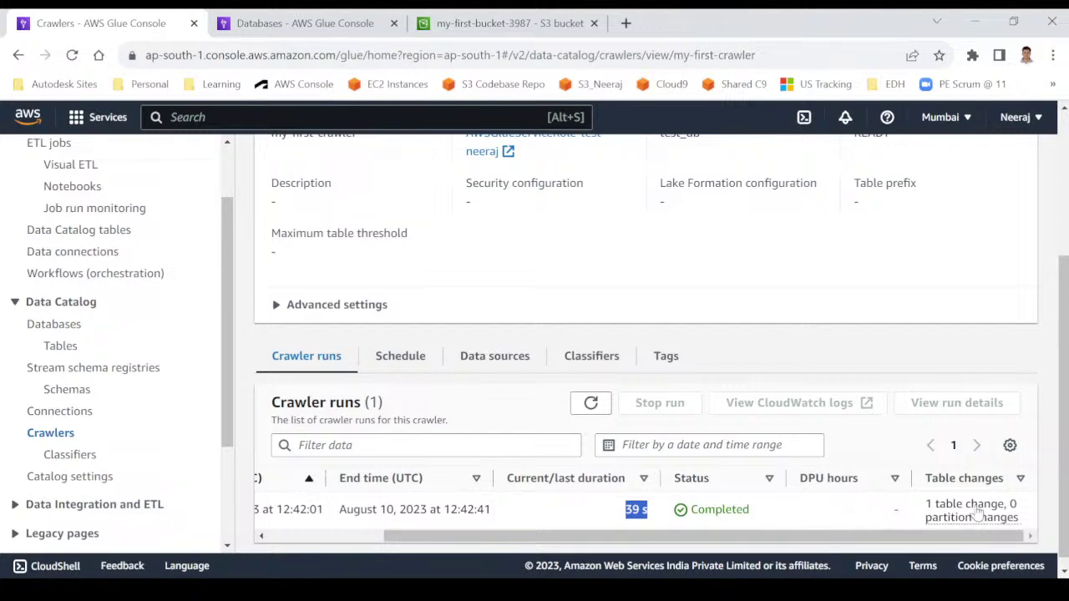
click(53, 325)
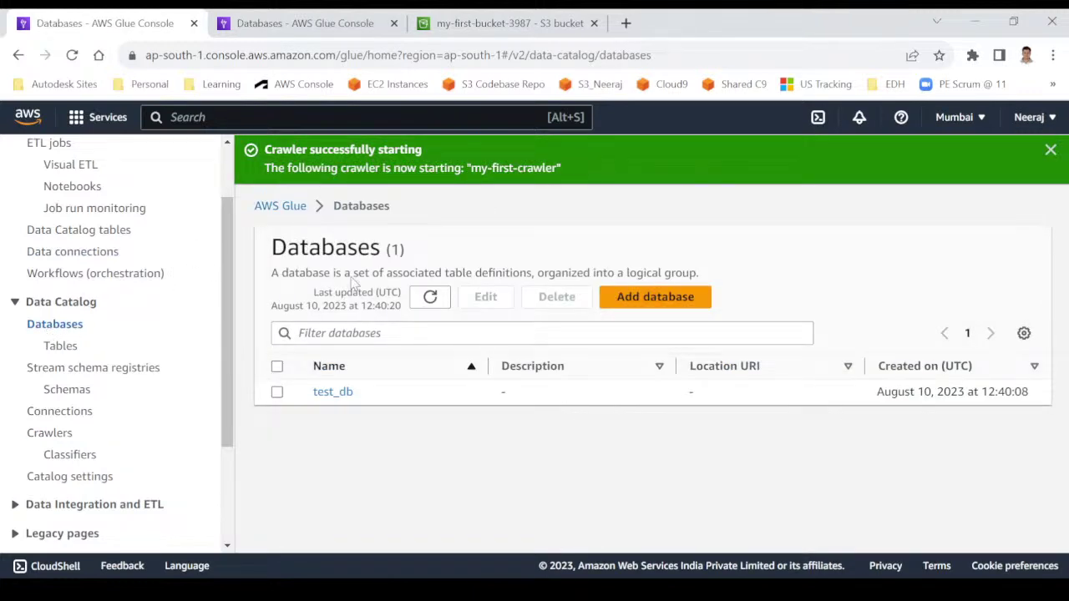
- Open test_db and widen the Tables Name column so sample_emp_data_csv shows in full
click(332, 392)
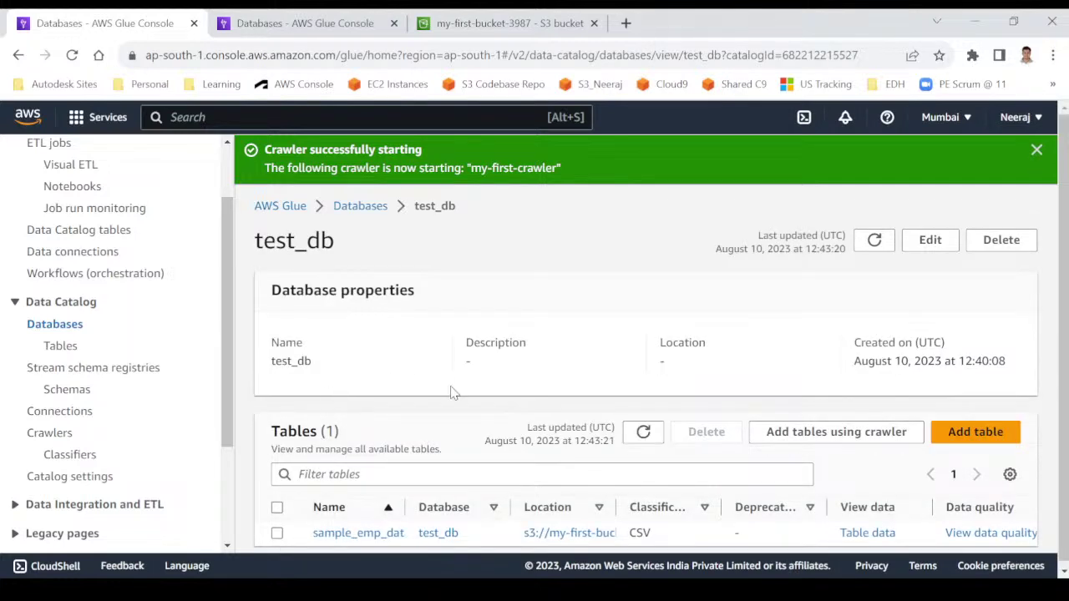
drag(407, 502, 468, 502)
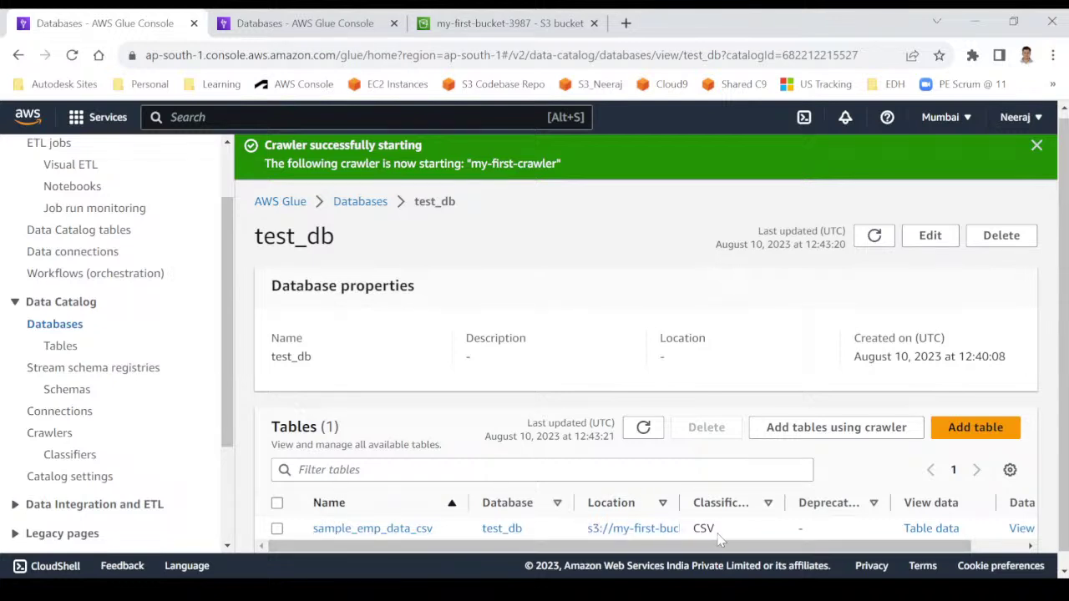
scroll(718, 538, right, 2)
scroll(718, 538, left, 2)
- Open sample_emp_data_csv and view its six-column schema, emp_id through mgr_emp_id
click(386, 530)
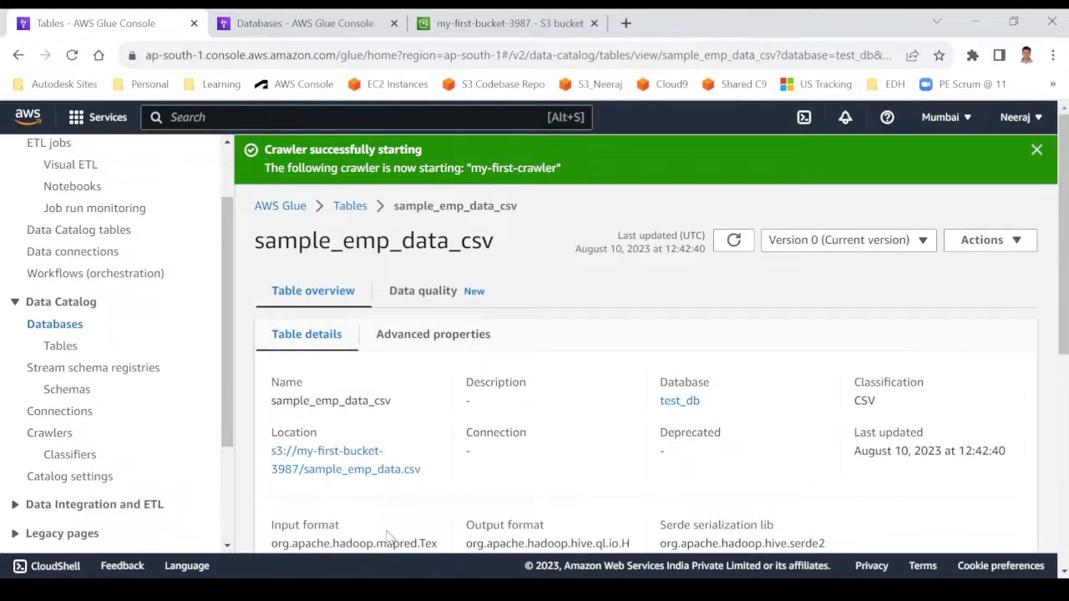
scroll(460, 471, down, 3)
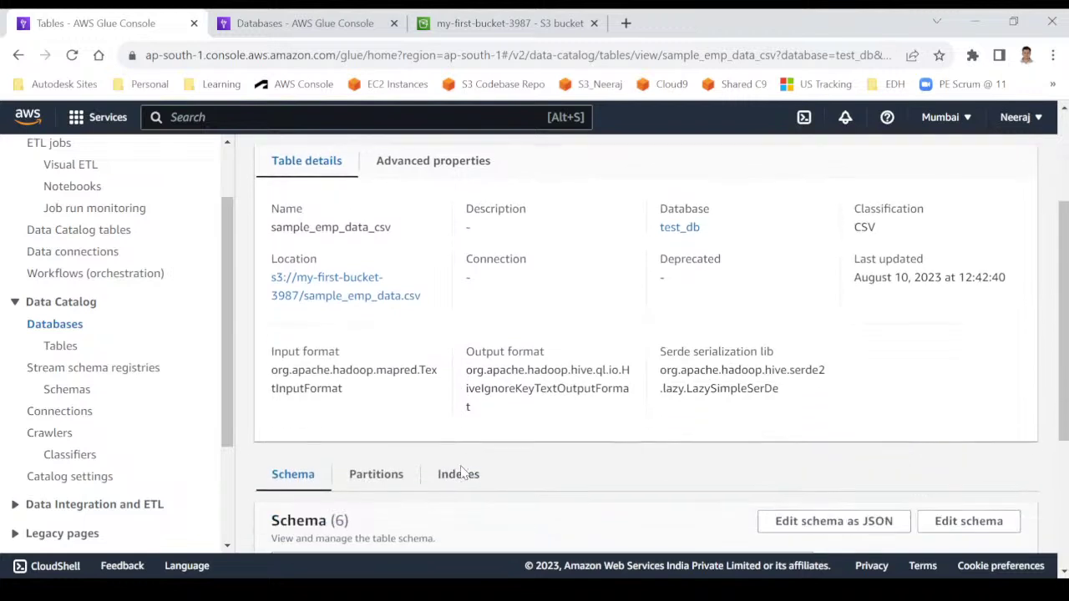
scroll(460, 470, down, 3)
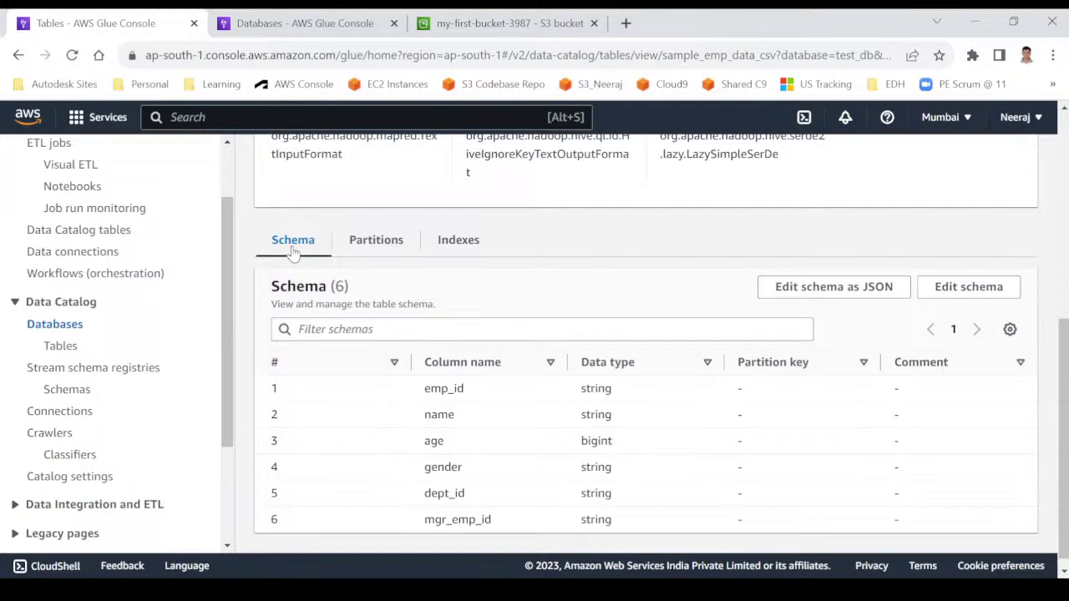
scroll(294, 253, down, 1)
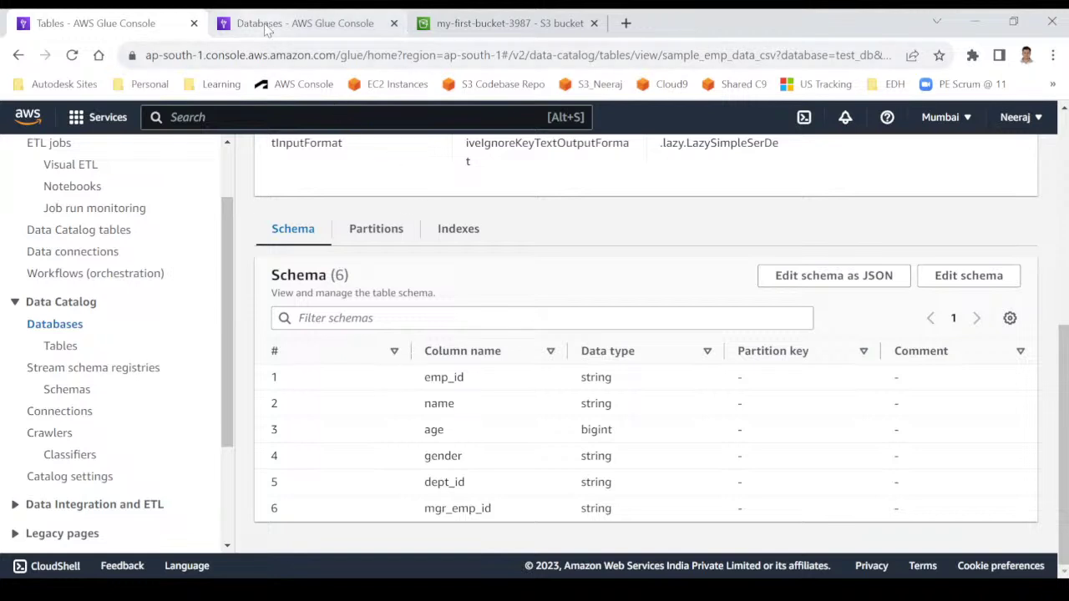
click(616, 589)
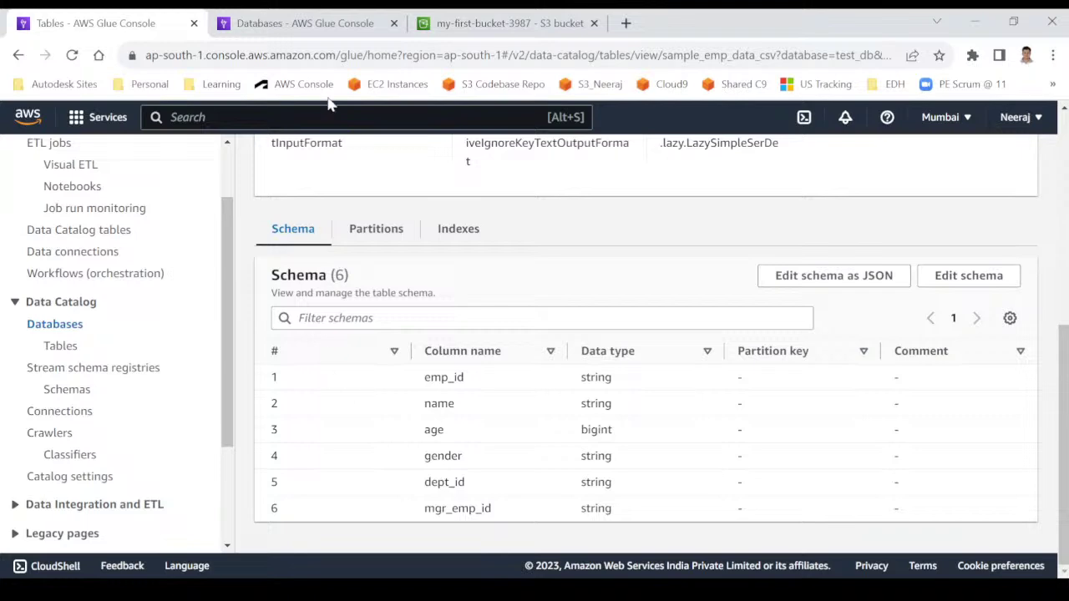
- Search for 'athena' in the service search bar and open Amazon Athena
click(279, 24)
text(athena)
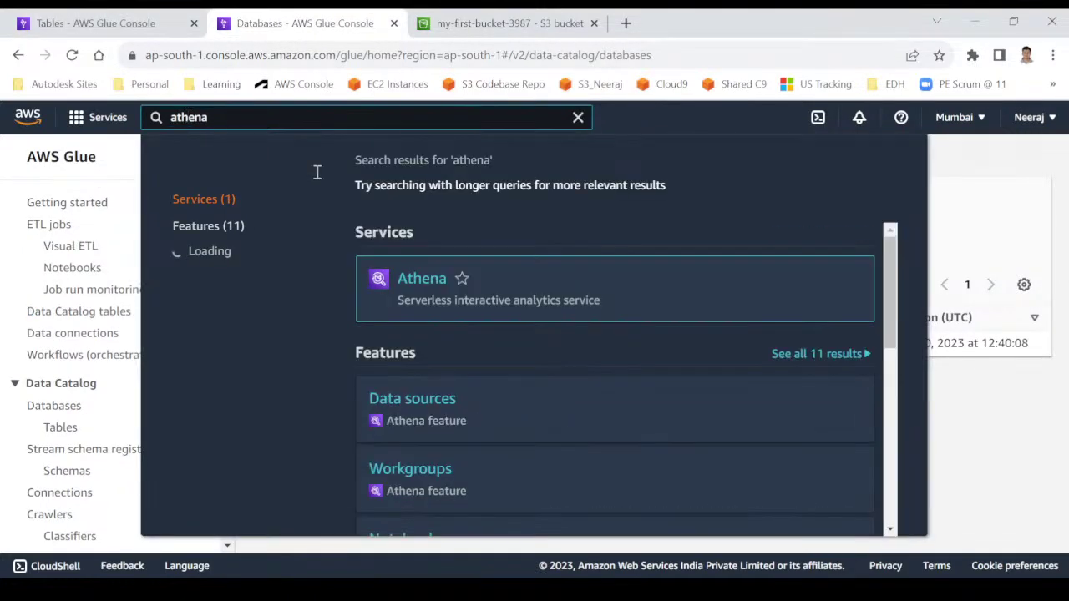
mouse_move(411, 284)
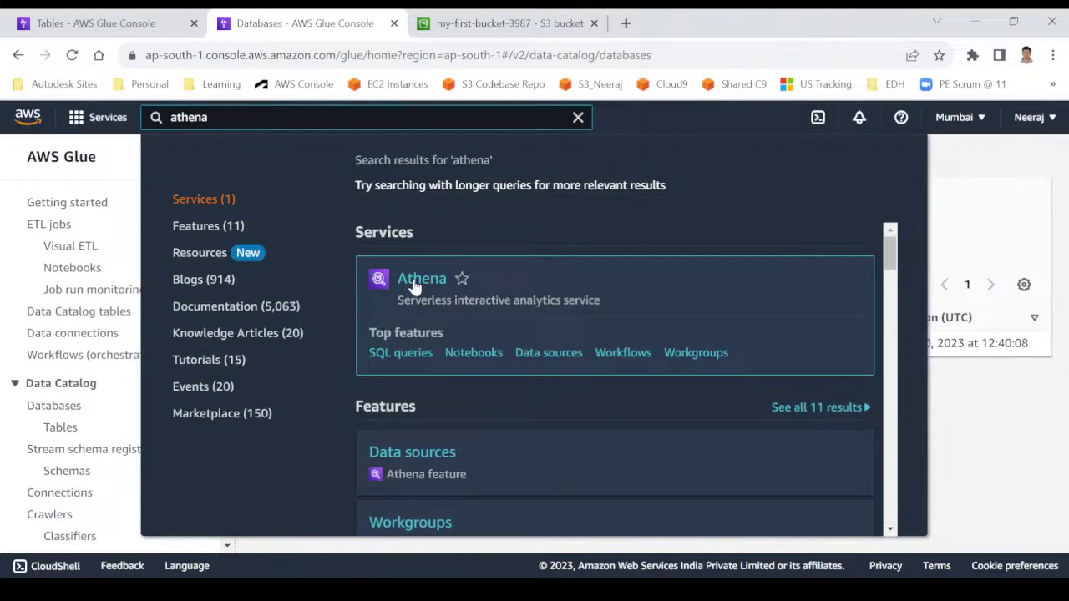
click(413, 282)
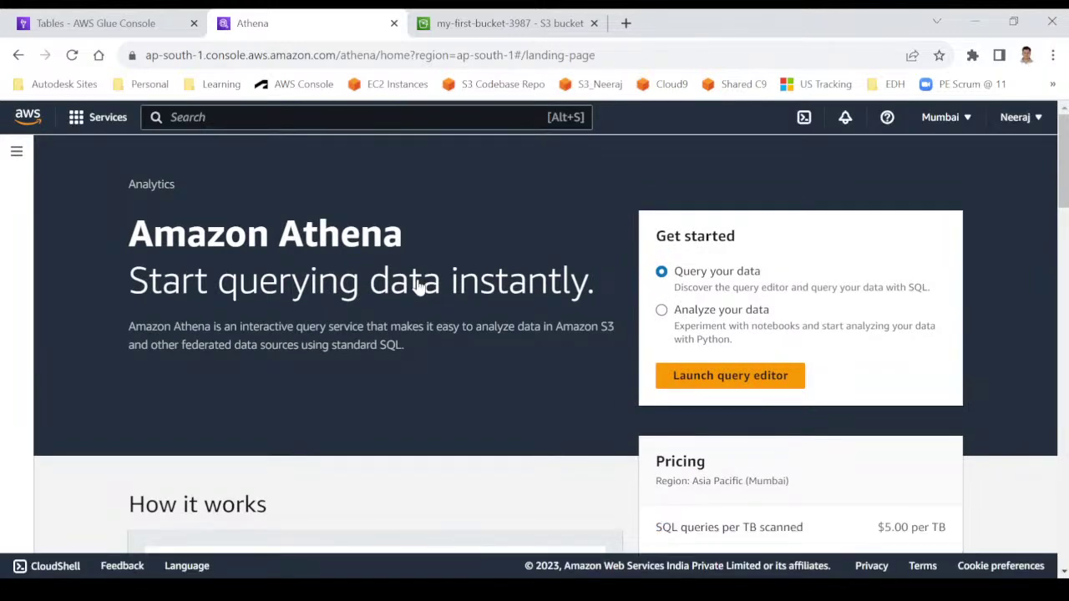
- Launch the Athena query editor, close the engine-upgrade banner, and show the test_db Data panel
scroll(539, 331, down, 1)
click(705, 299)
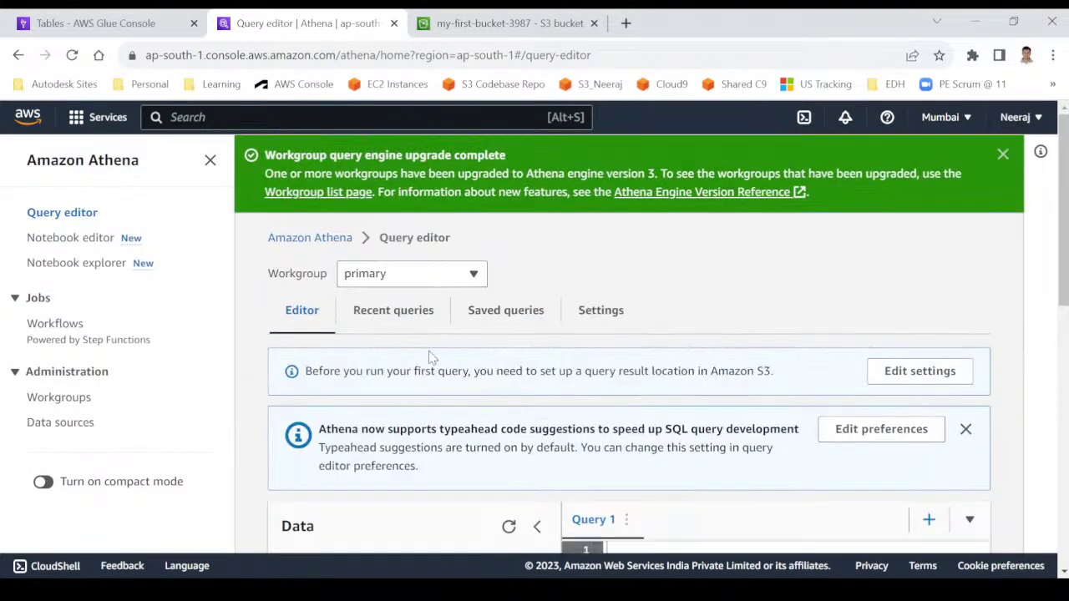
click(1002, 155)
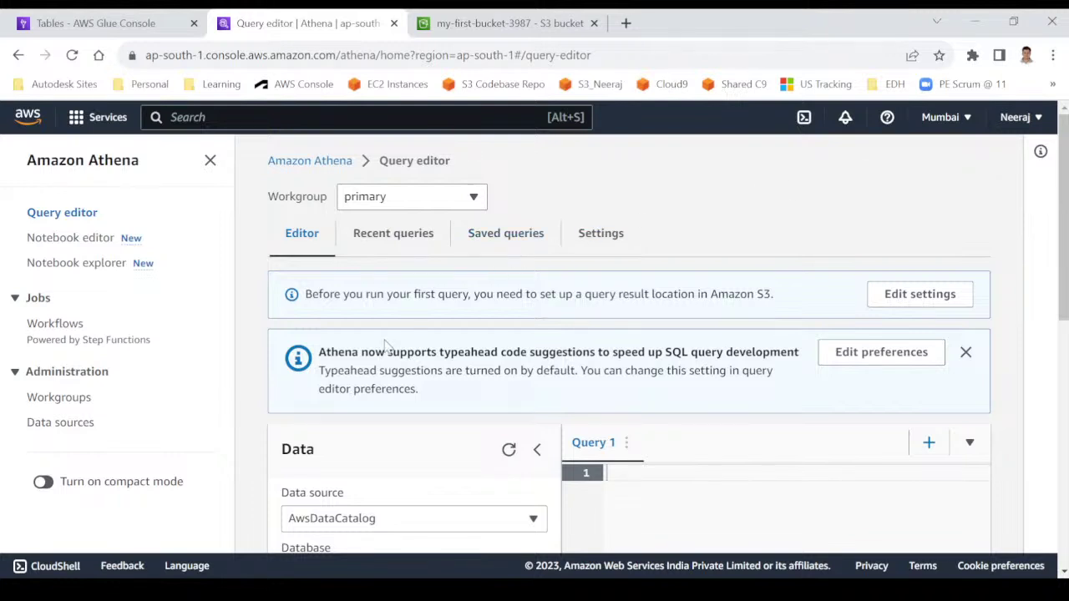
scroll(388, 347, down, 2)
scroll(389, 346, down, 1)
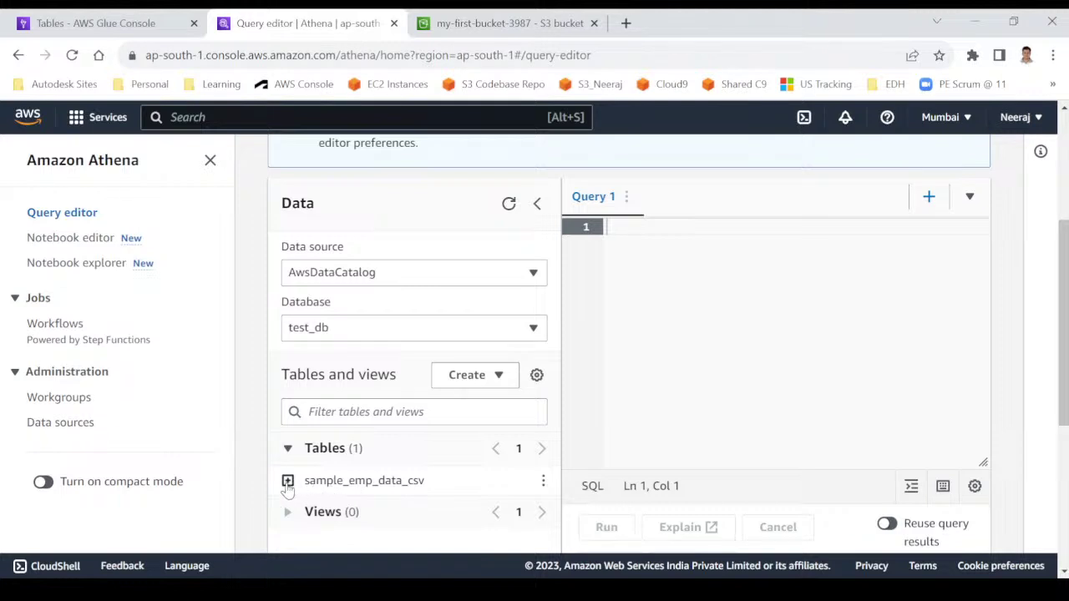
- Expand sample_emp_data_csv in the Tables list to show its six columns, emp_id through mgr_emp_id
click(287, 482)
scroll(317, 480, down, 2)
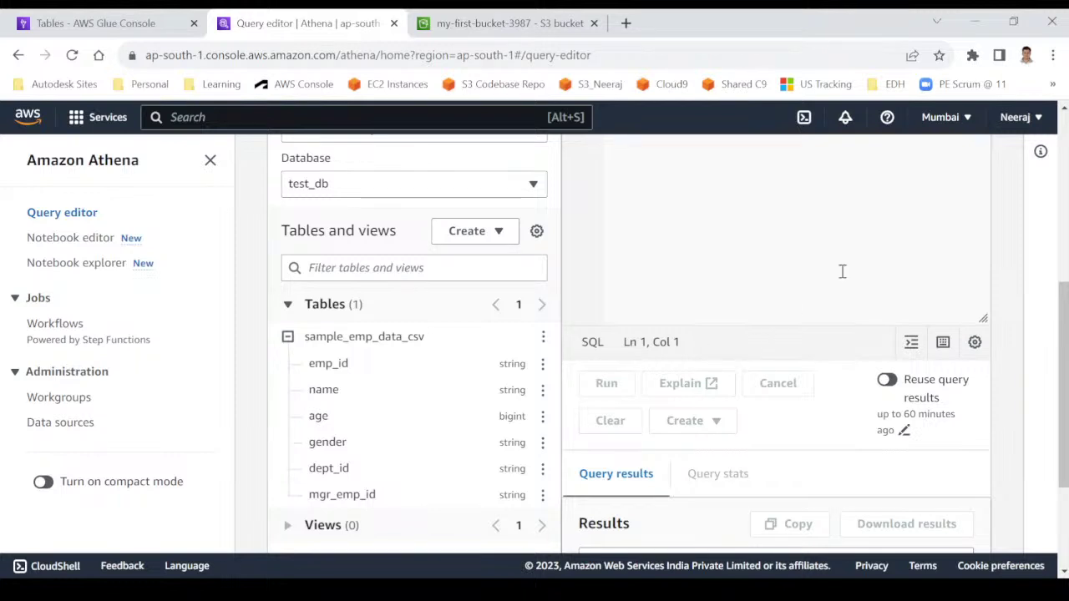
scroll(840, 269, up, 2)
- Enter SELECT * FROM test_db."sample_emp_data_csv" in Query 1, without a trailing semicolon
key(Return)
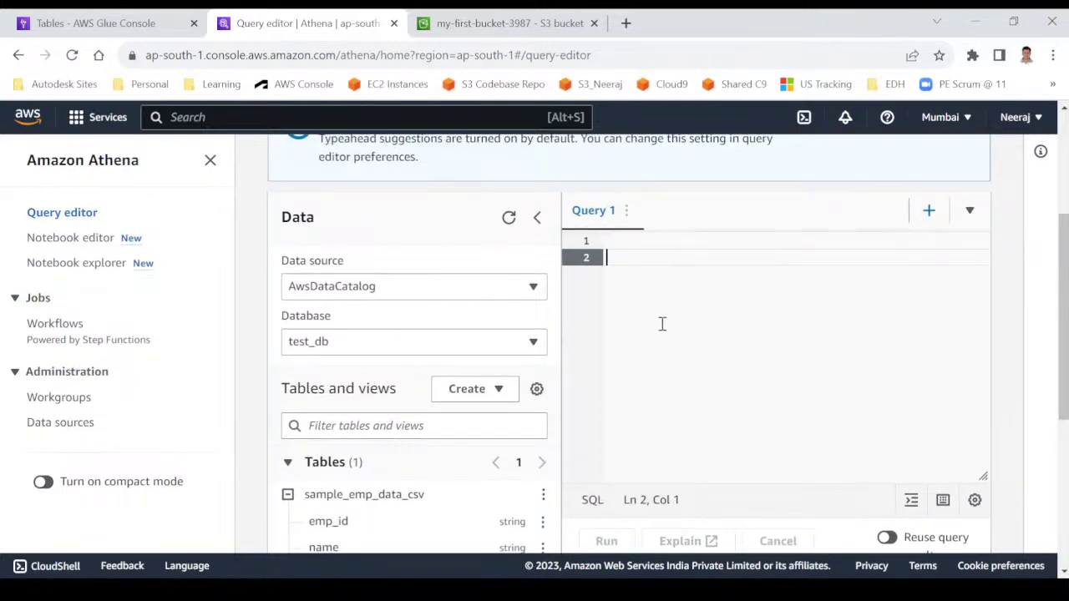
text(SEL)
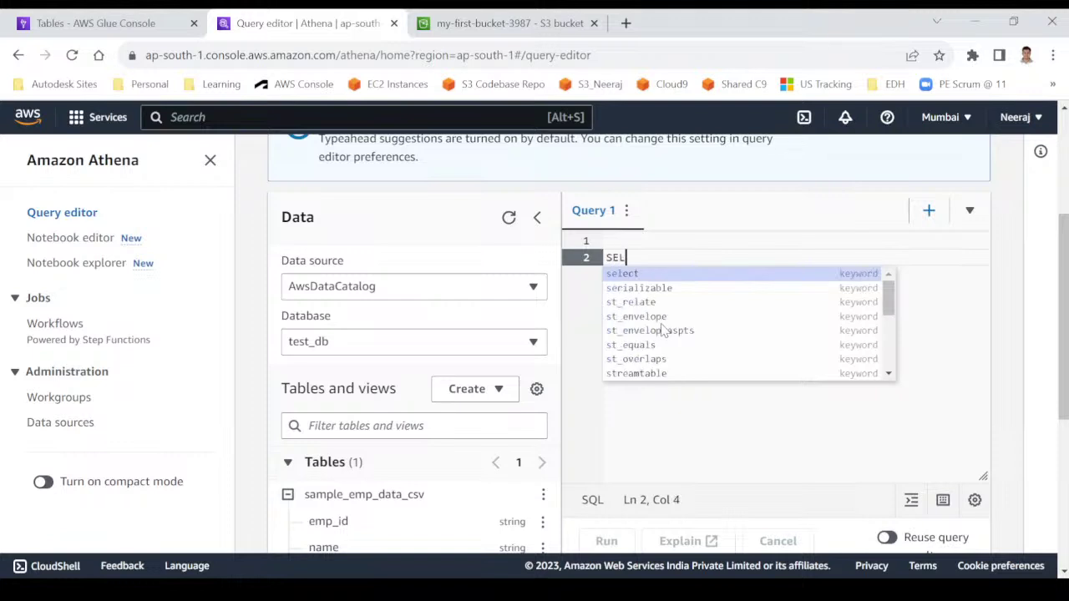
text(ECT )
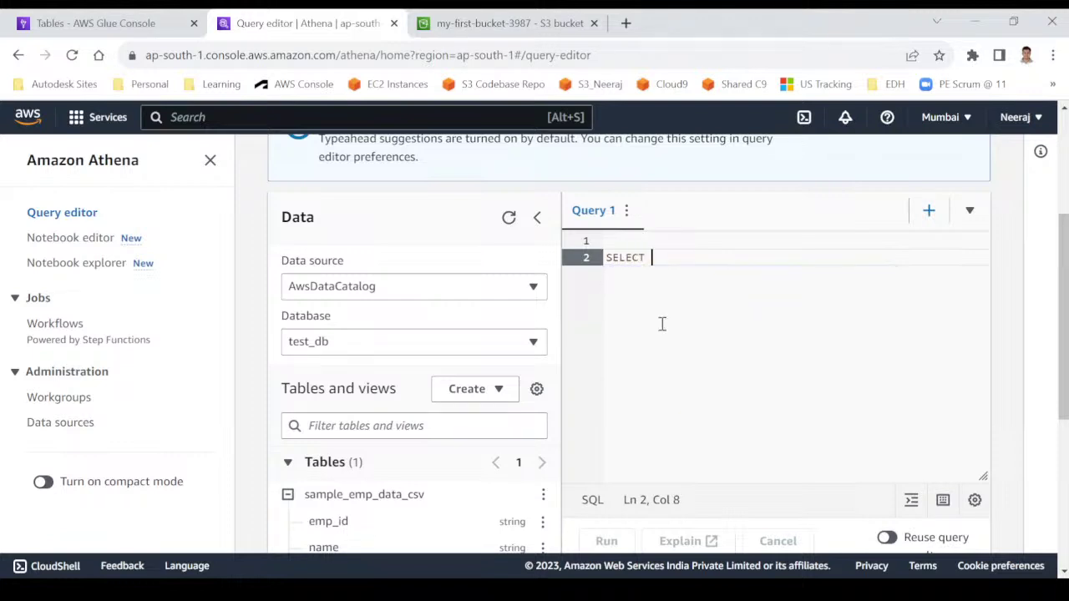
text(* FROM test_db.)
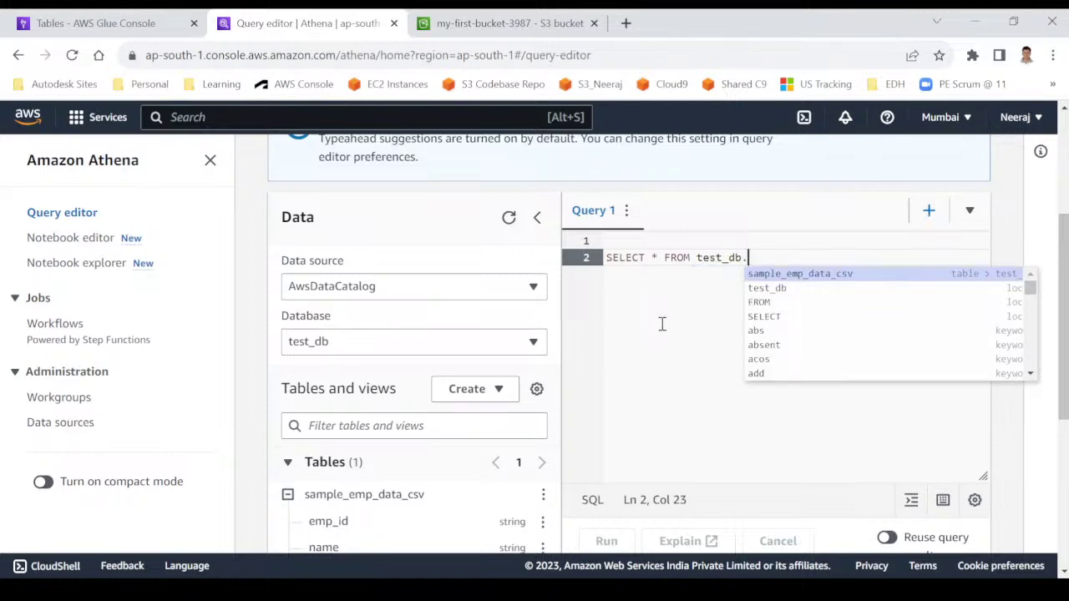
key(Return)
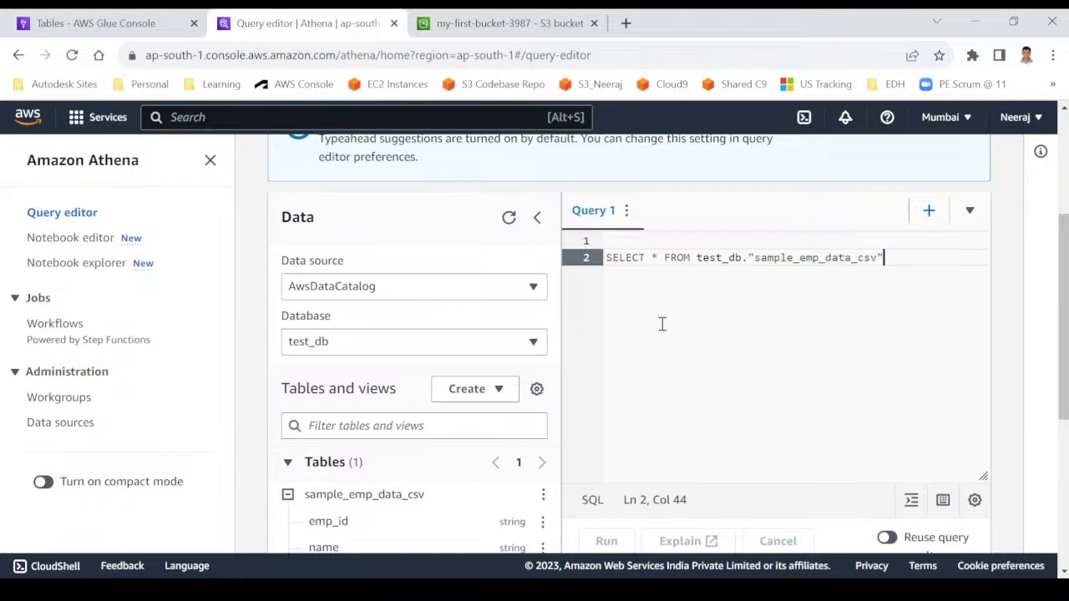
text(;)
drag(907, 259, 603, 258)
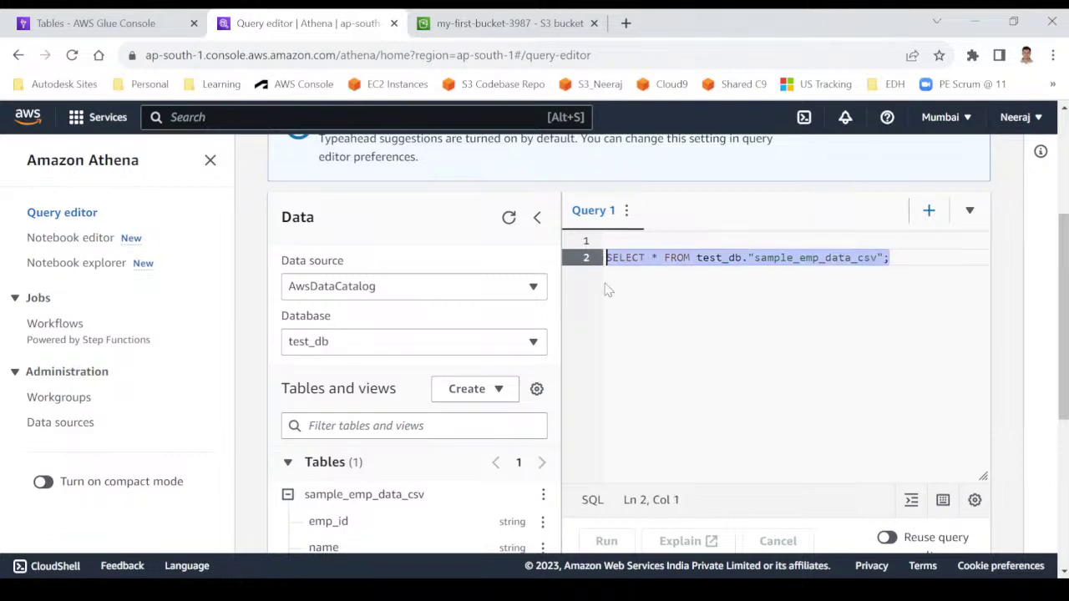
scroll(594, 392, down, 1)
scroll(594, 393, down, 2)
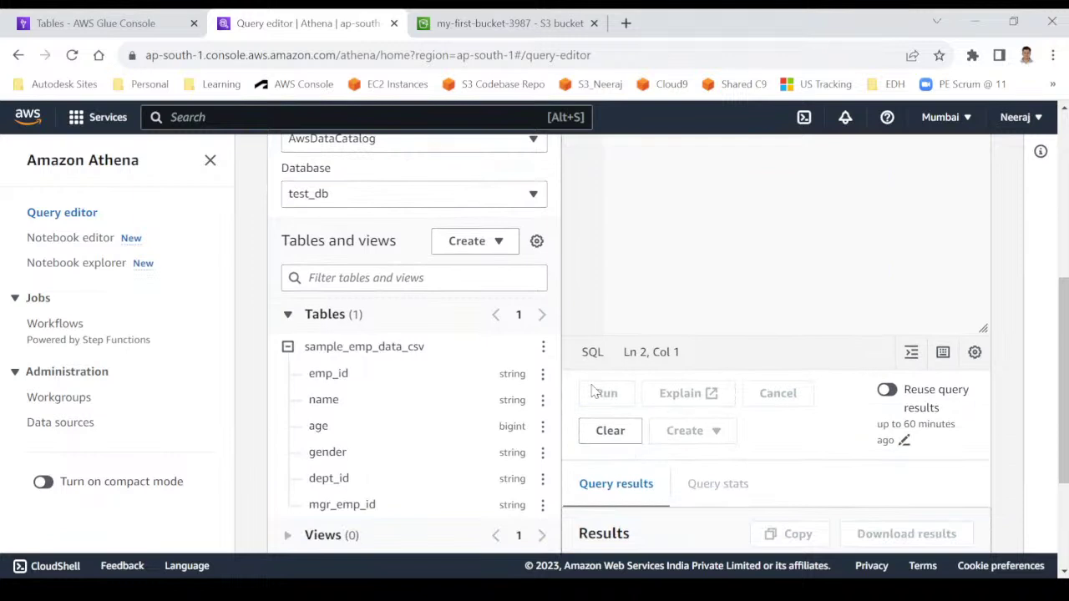
click(691, 307)
scroll(690, 308, up, 3)
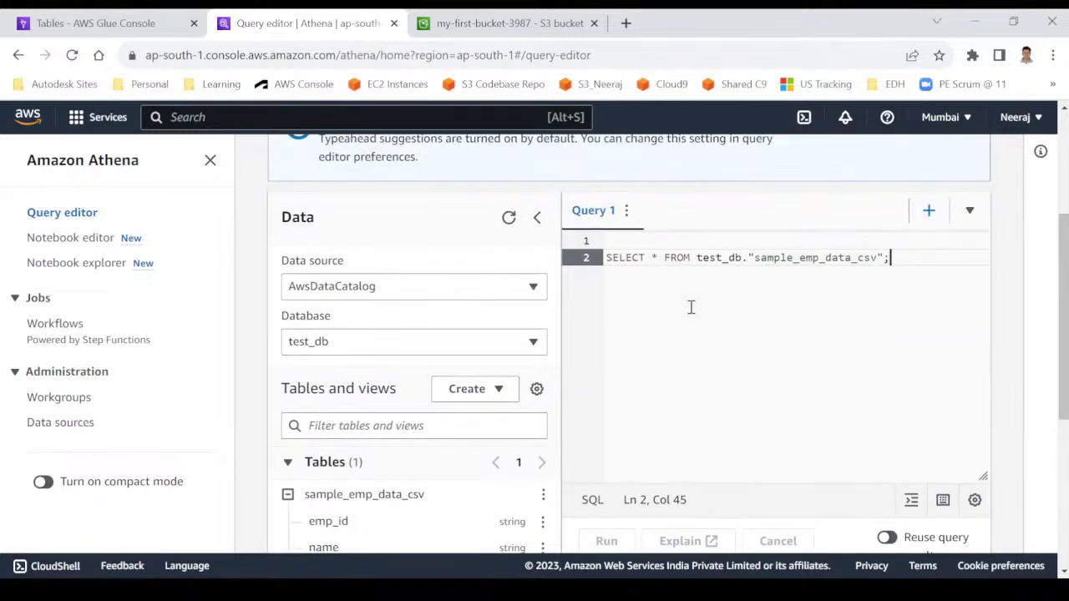
key(BackSpace)
scroll(666, 315, up, 2)
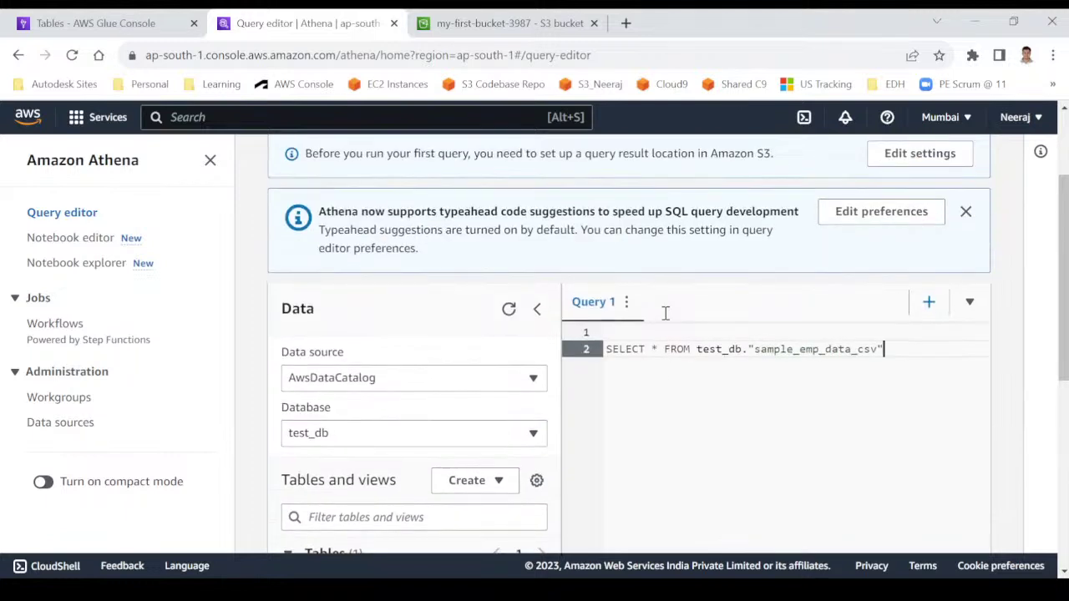
scroll(668, 320, up, 1)
scroll(665, 320, up, 1)
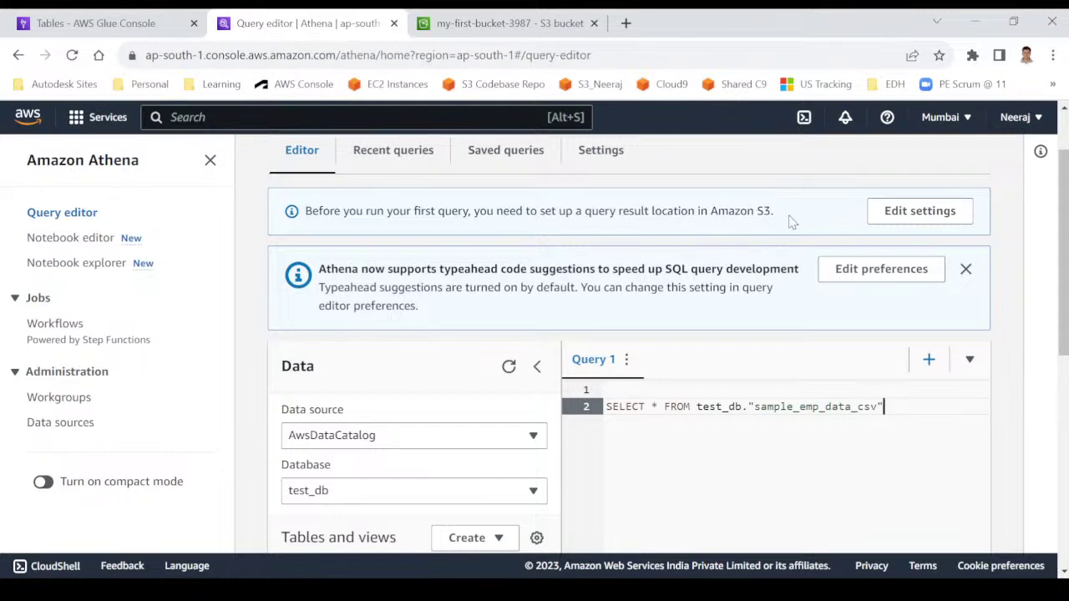
- Dismiss the typeahead notice and browse S3 into my-first-bucket-3987 for the query result location
click(966, 269)
click(916, 216)
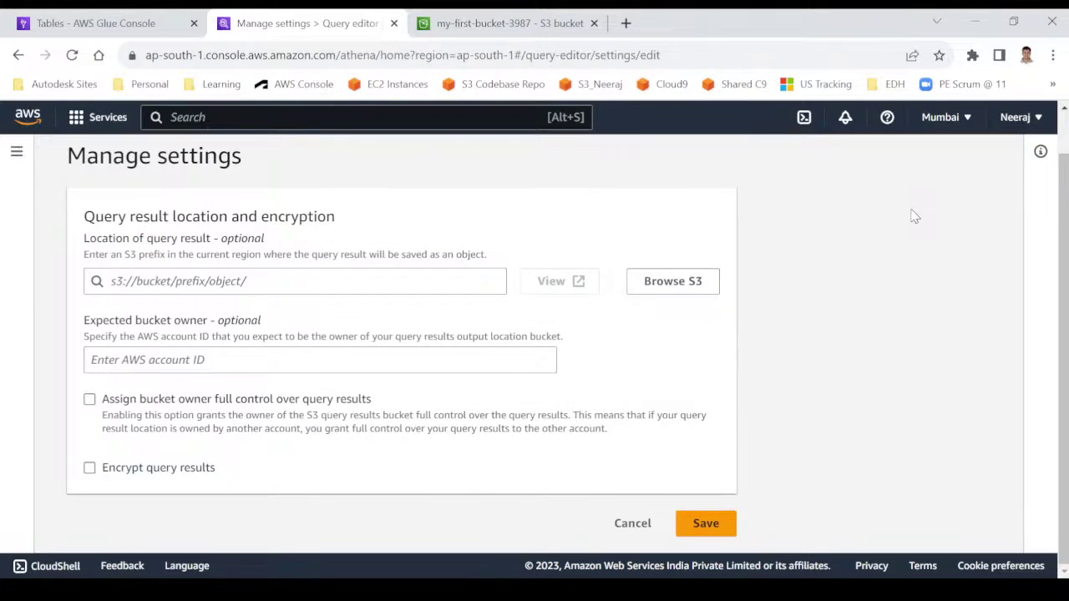
click(683, 279)
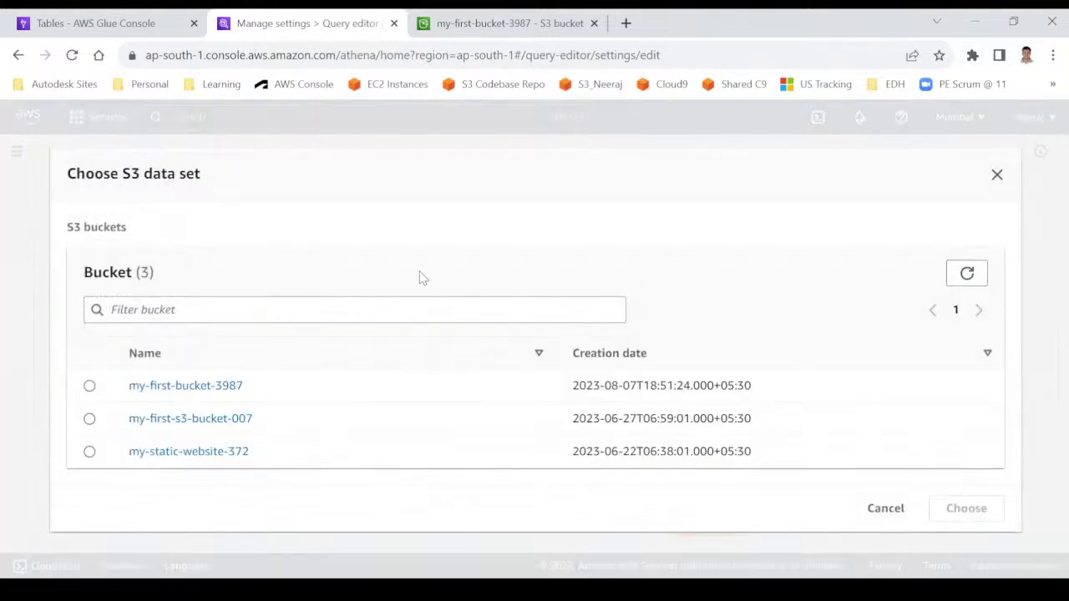
click(156, 386)
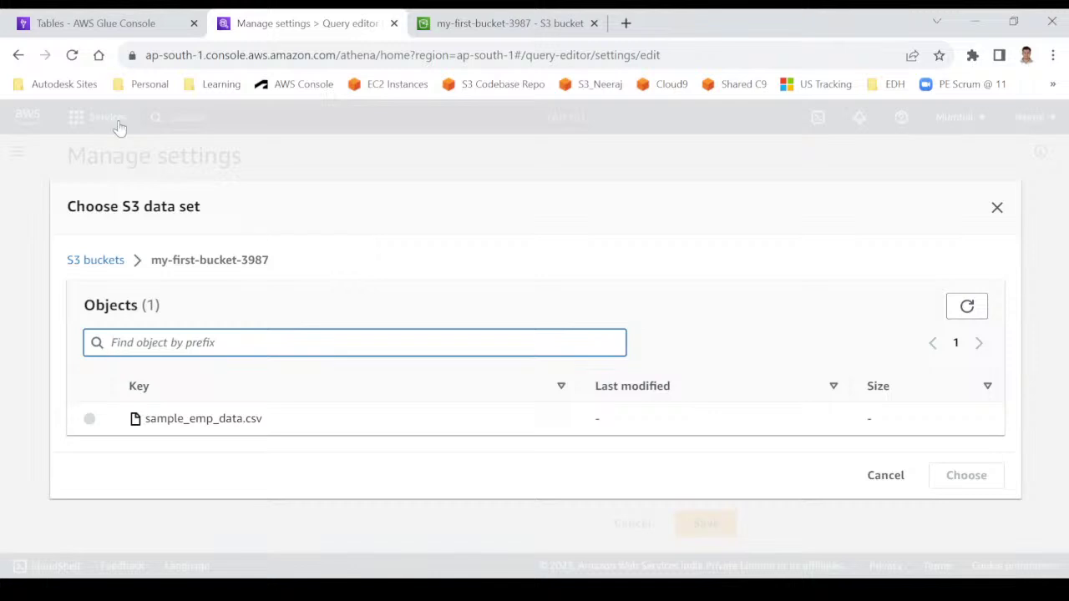
- Add a folder named athena_query_op to my-first-bucket-3987 for Athena query results
click(476, 24)
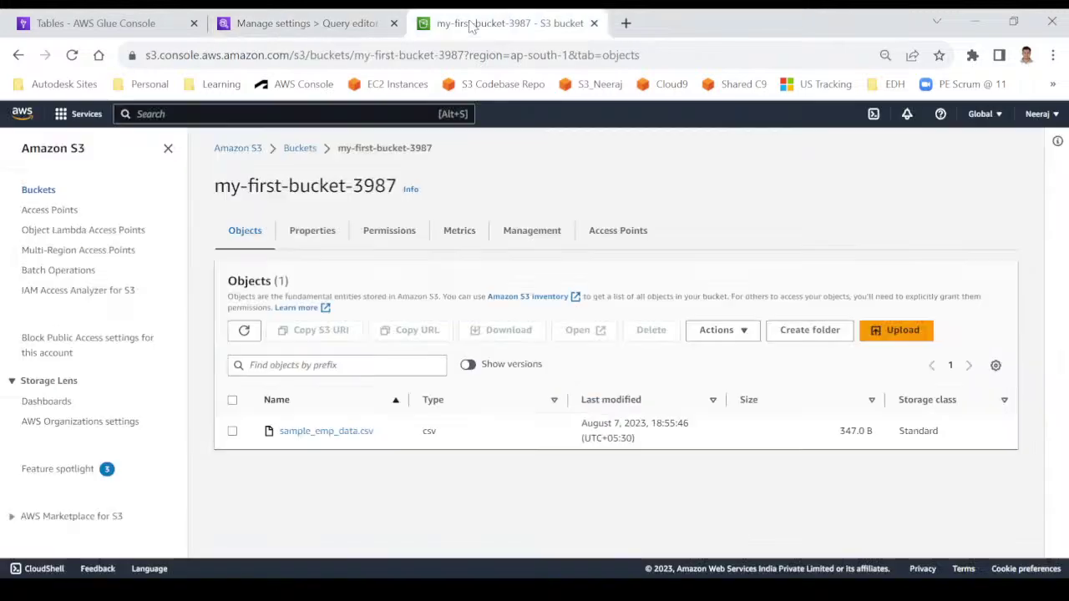
click(806, 334)
text(athena_qu)
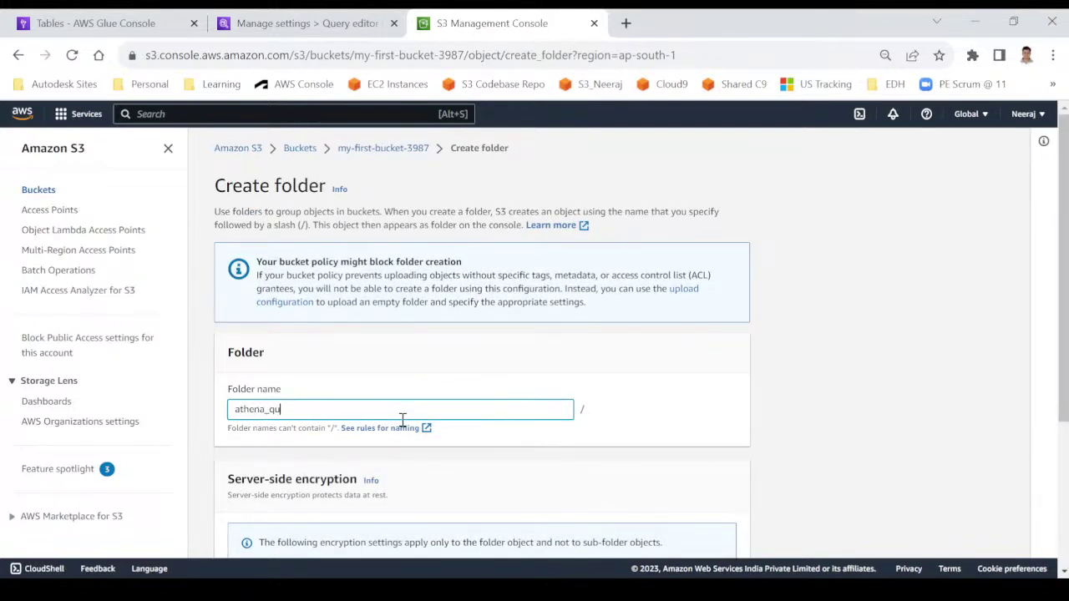
text(ery_op)
scroll(563, 444, down, 3)
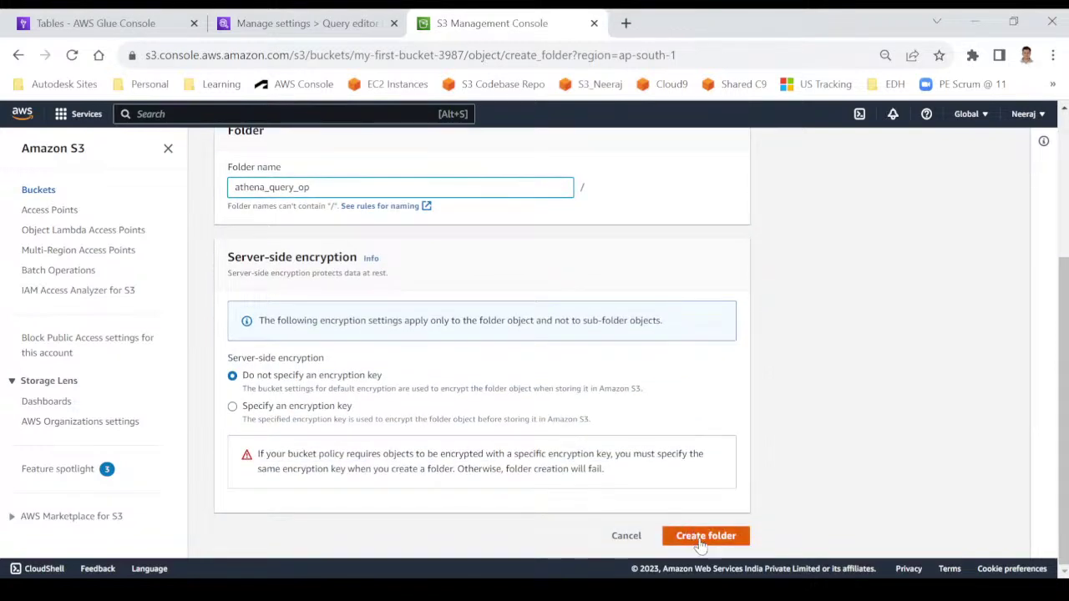
click(702, 537)
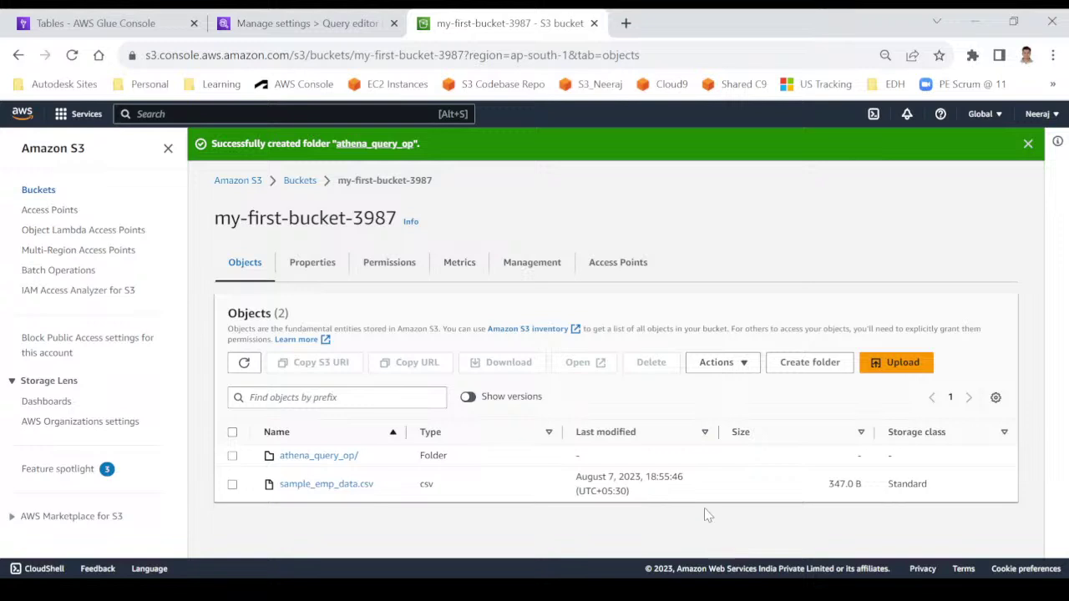
- Choose s3://my-first-bucket-3987/athena_query_op/ as Athena's query result location and save it
click(270, 25)
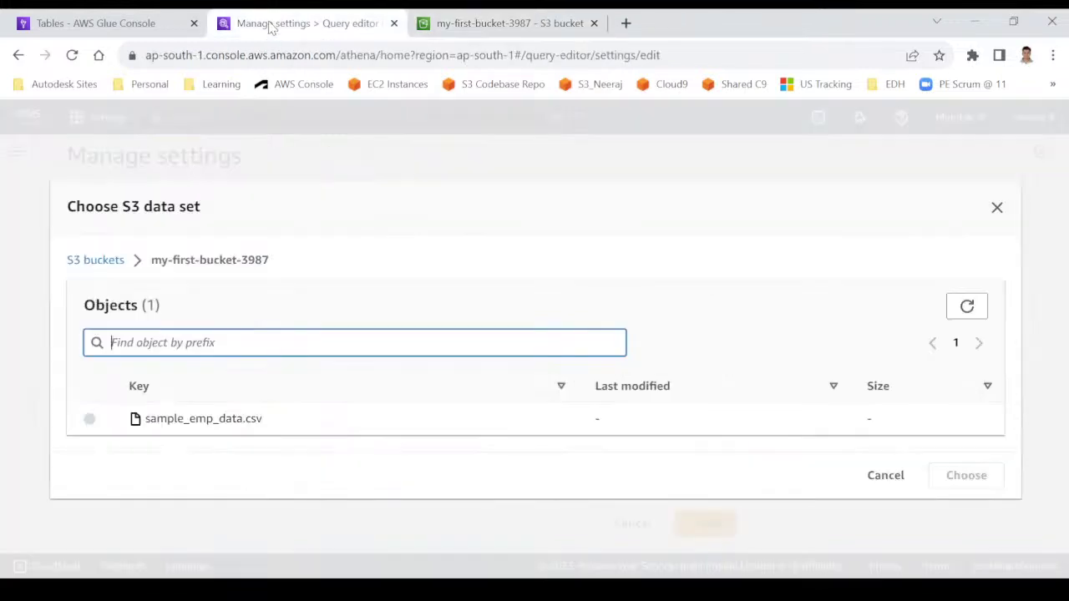
click(966, 309)
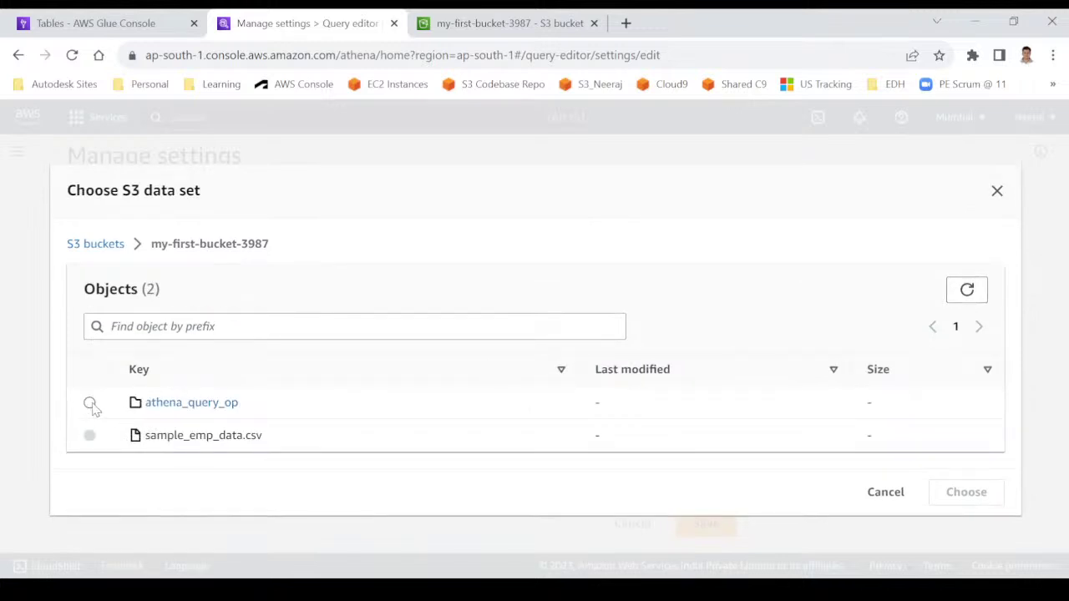
click(90, 403)
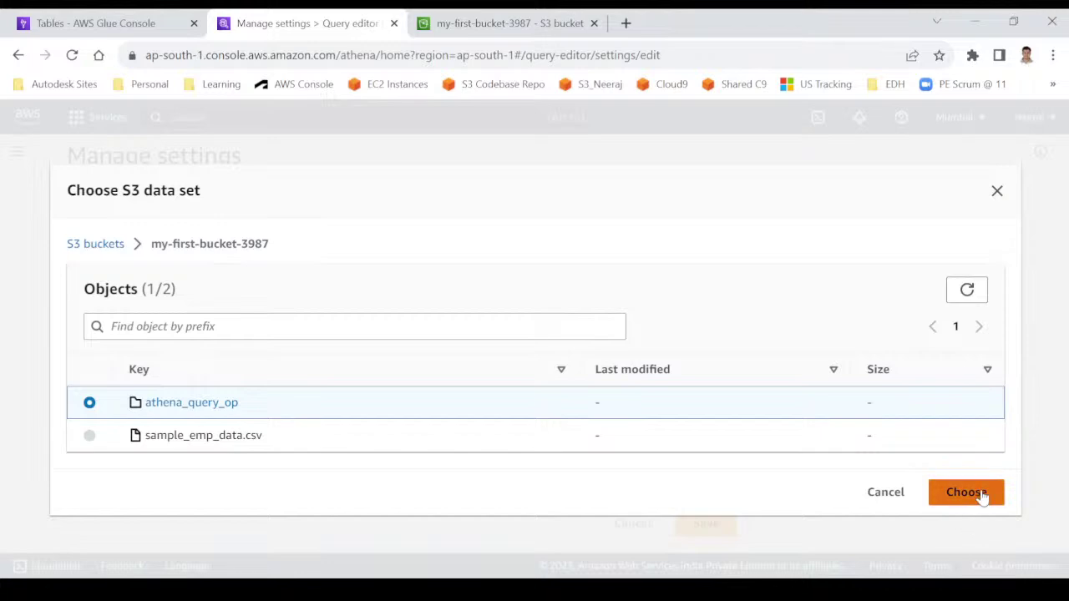
click(966, 493)
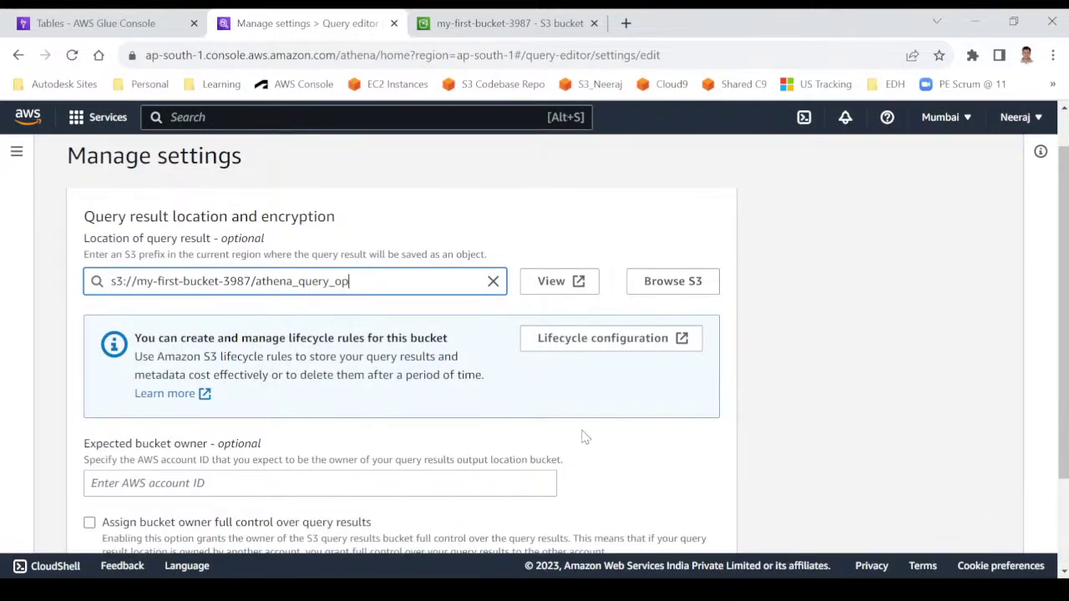
scroll(584, 436, down, 3)
click(702, 519)
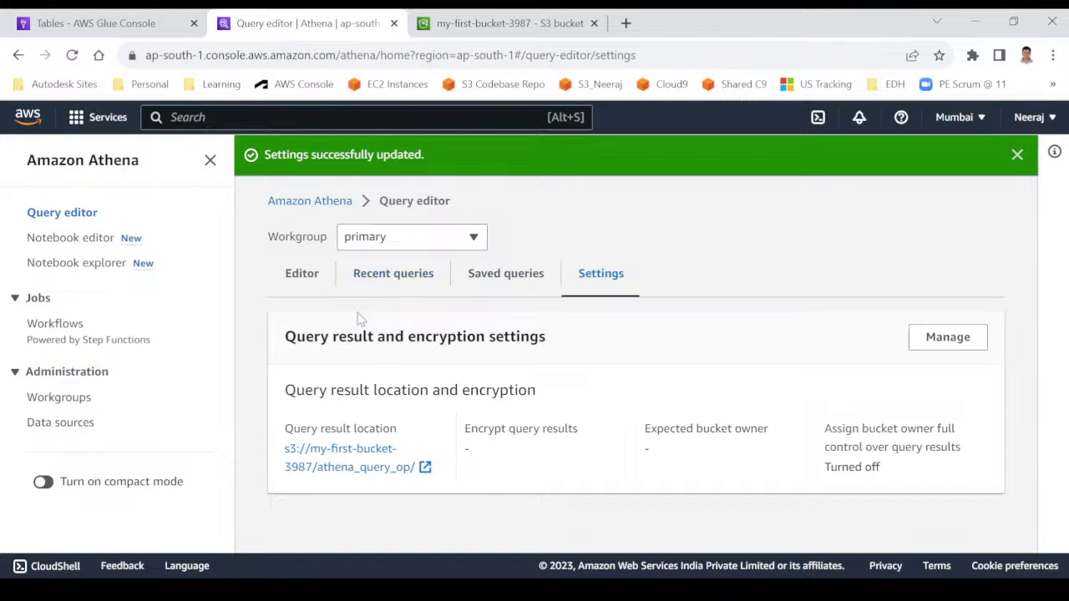
- Run the SELECT * query on test_db's sample_emp_data_csv in the query editor
click(297, 275)
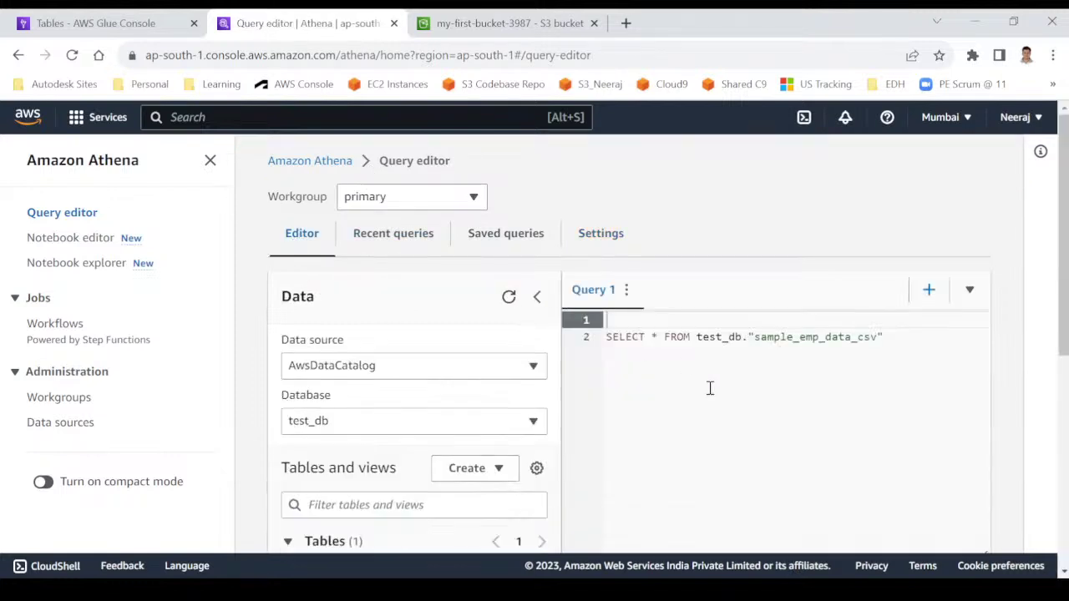
scroll(710, 390, down, 3)
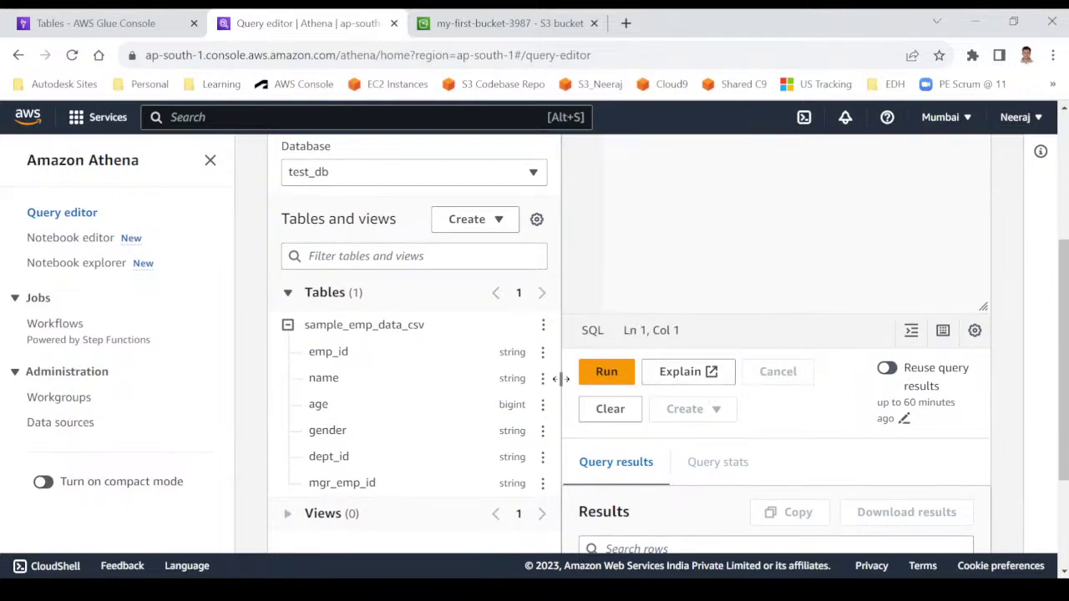
scroll(703, 284, up, 2)
drag(909, 268, 582, 271)
scroll(592, 348, down, 1)
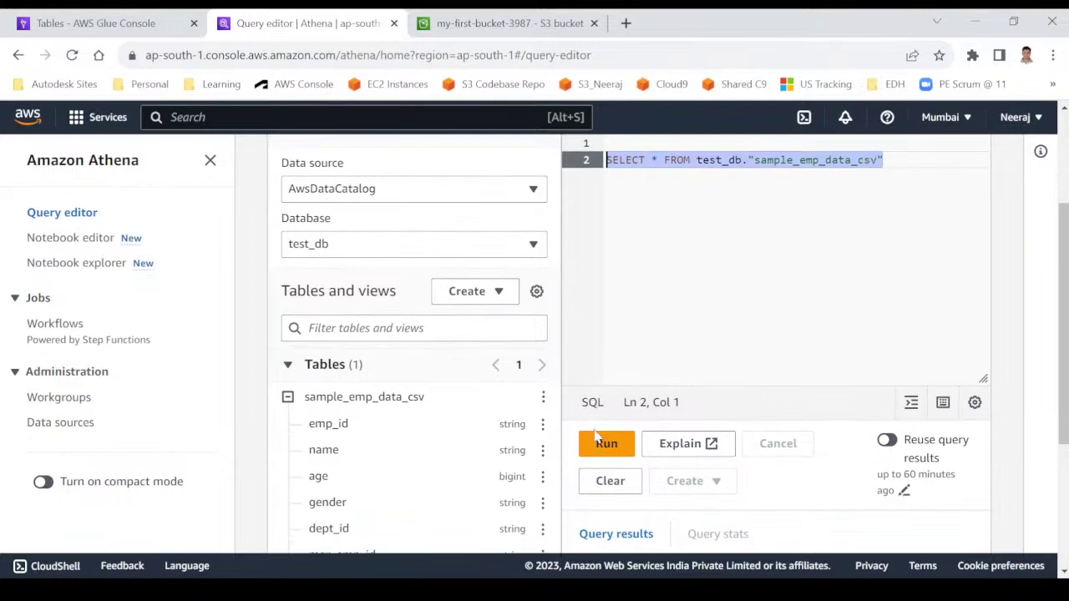
click(210, 161)
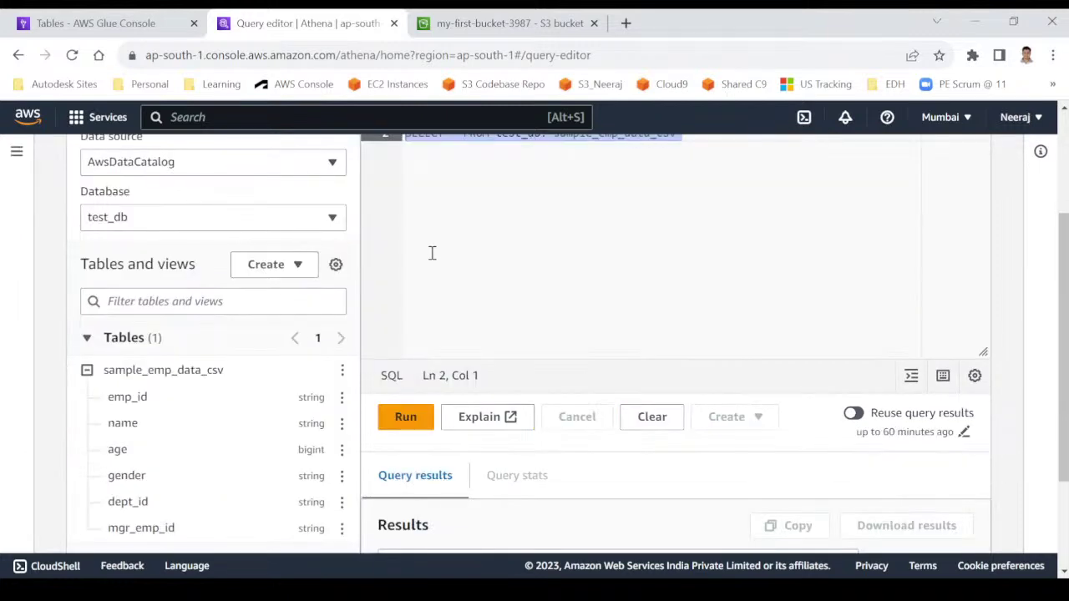
scroll(432, 252, down, 1)
click(406, 405)
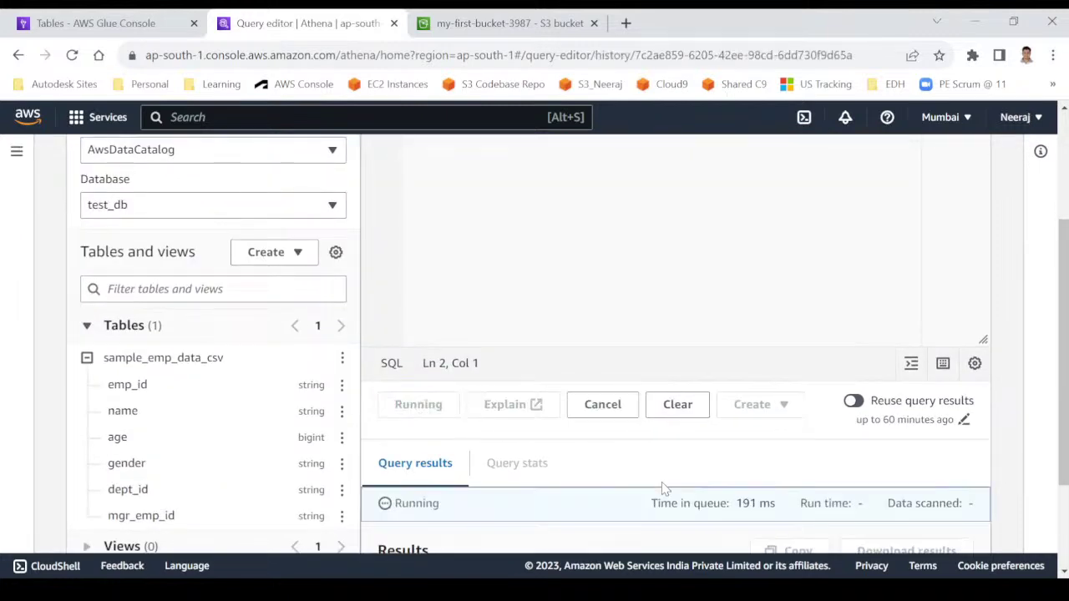
scroll(662, 488, down, 1)
scroll(662, 488, down, 1)
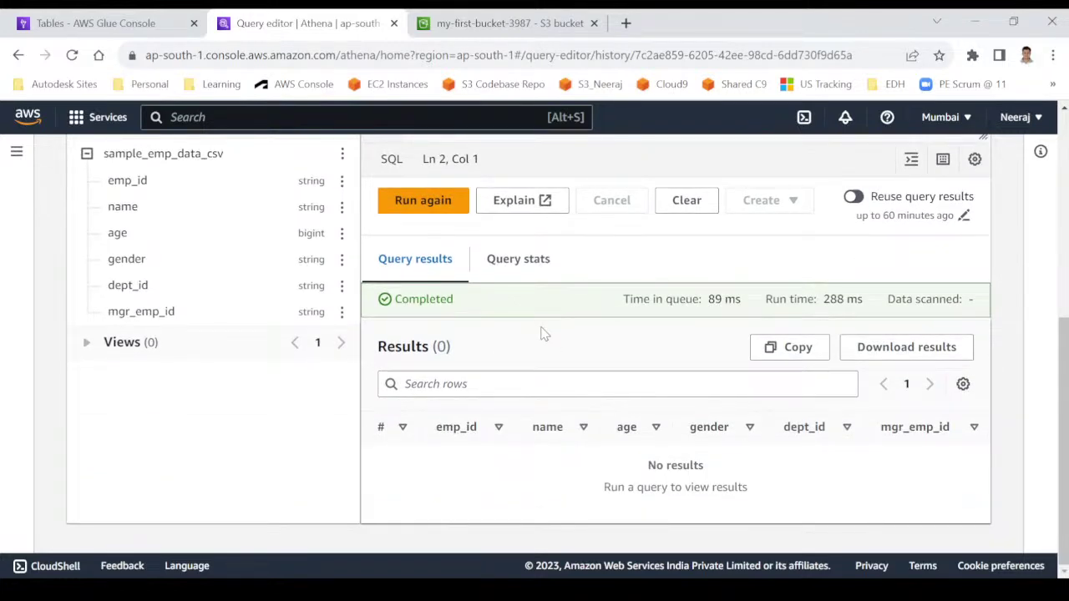
scroll(541, 334, up, 4)
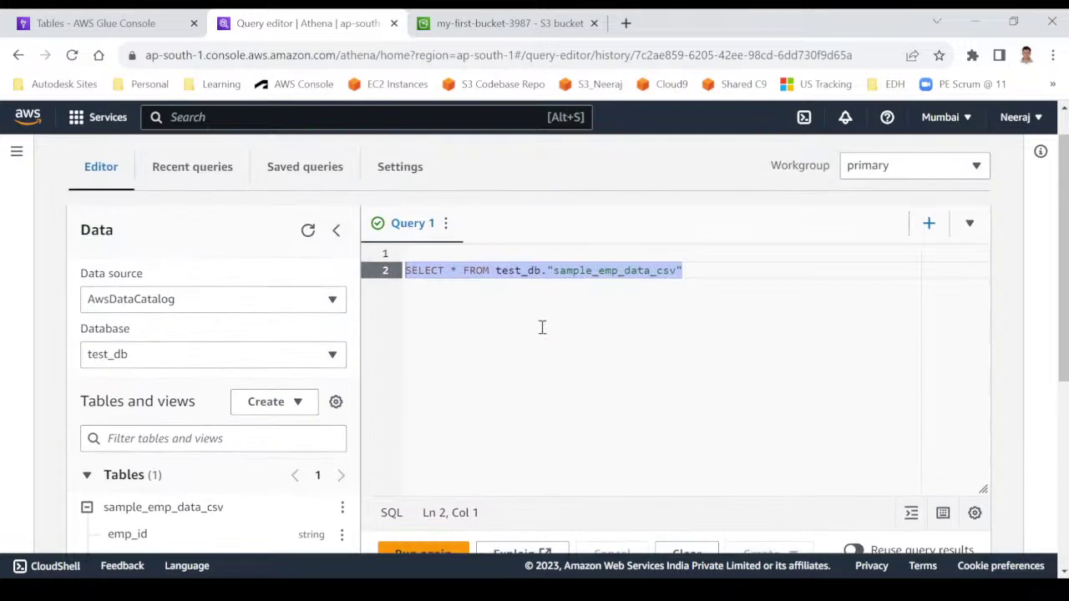
- Append a semicolon to the SELECT statement and rerun it, getting zero rows in 350 ms
click(541, 327)
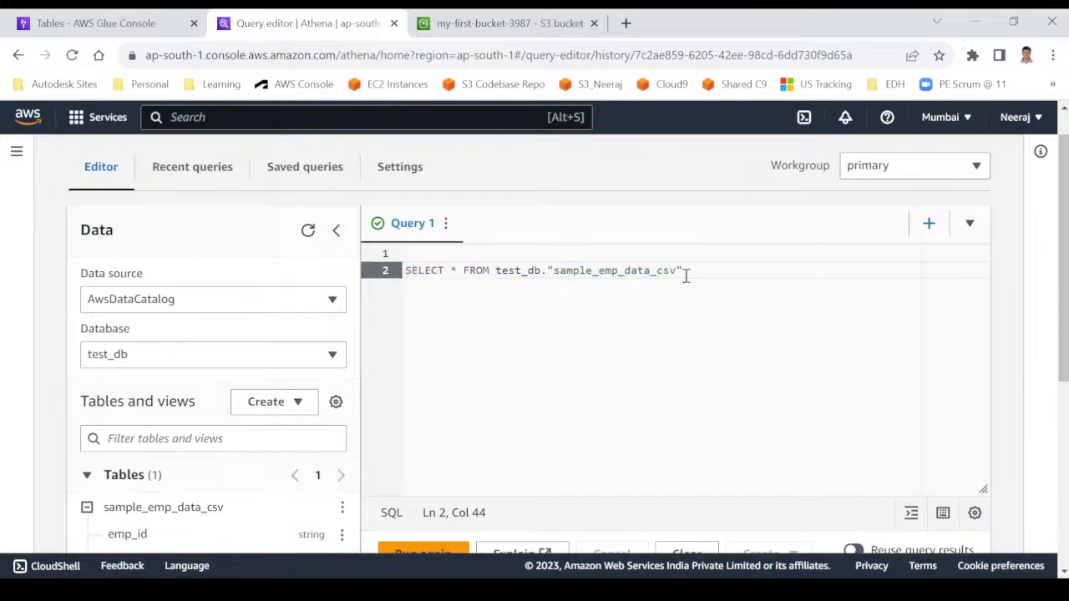
text(;)
drag(704, 271, 378, 270)
scroll(419, 325, down, 2)
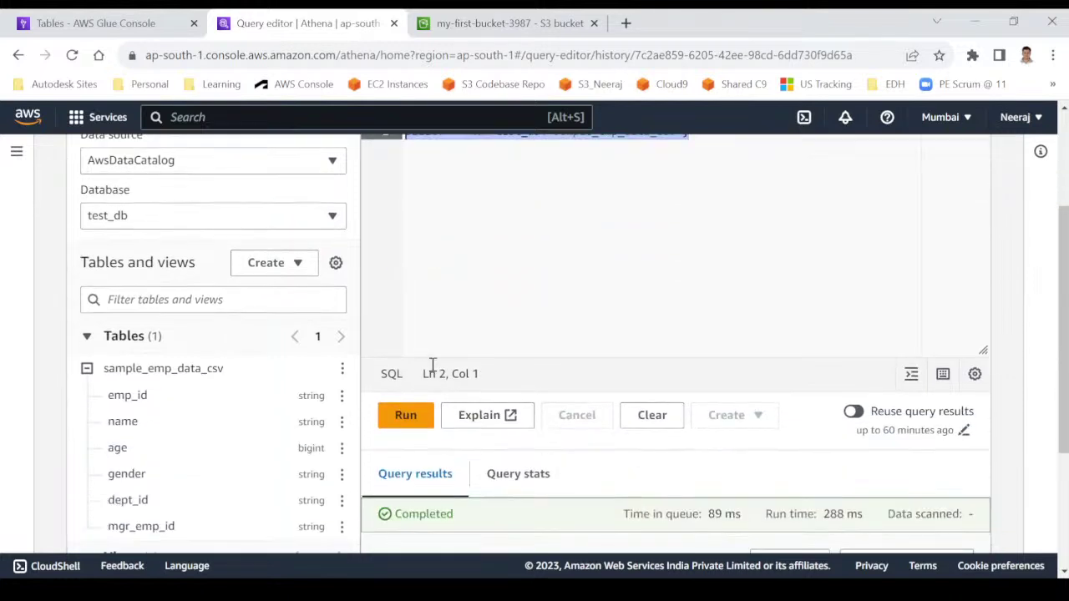
click(406, 416)
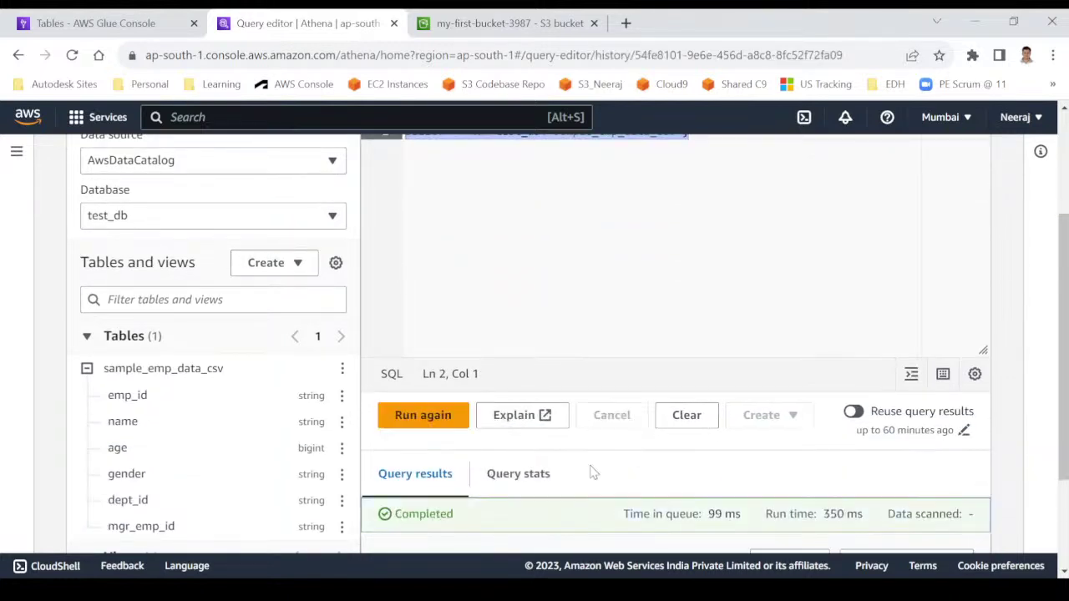
scroll(583, 503, down, 3)
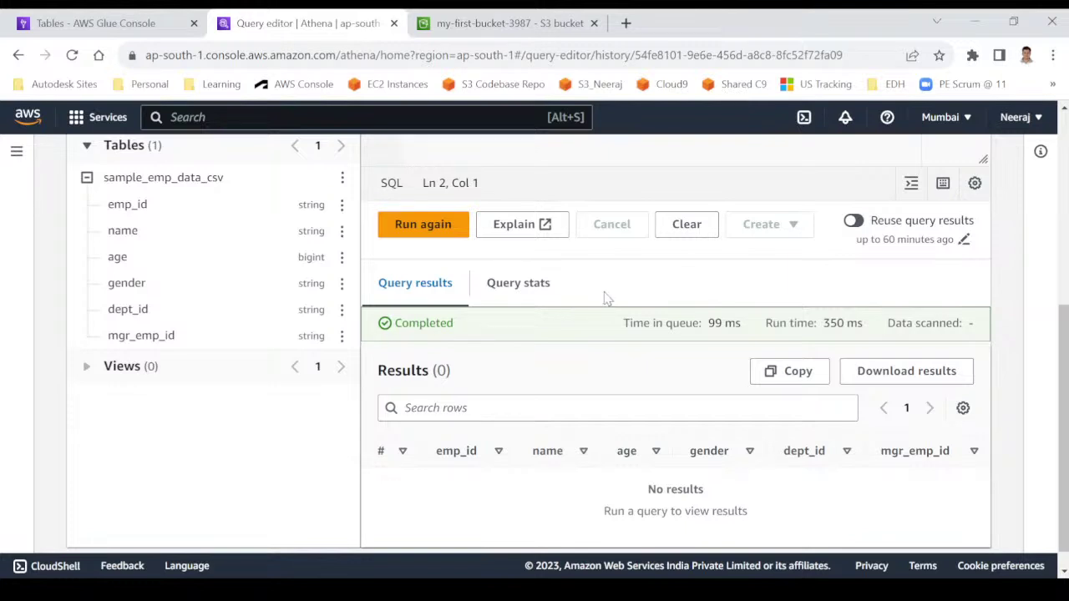
scroll(605, 298, up, 5)
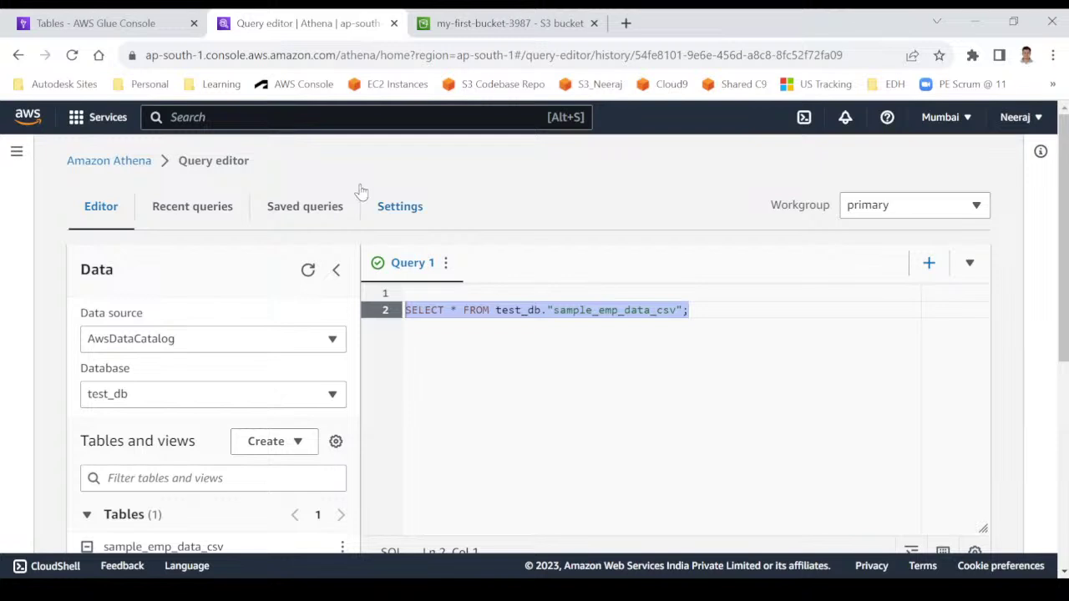
scroll(515, 424, down, 1)
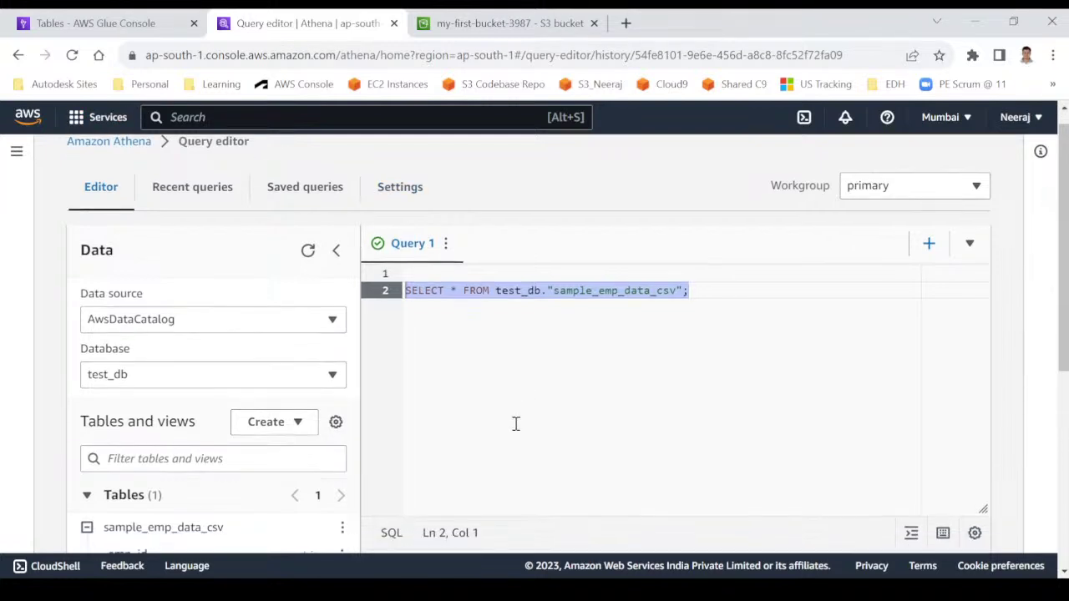
scroll(516, 424, down, 1)
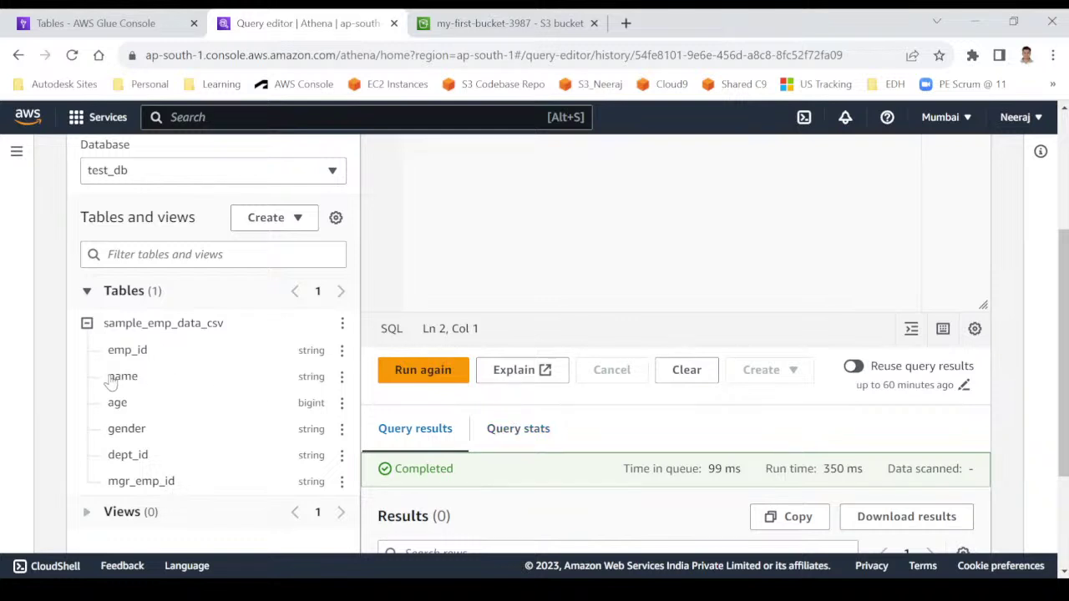
- Preview the sample_emp_data_csv table from its actions menu
click(342, 325)
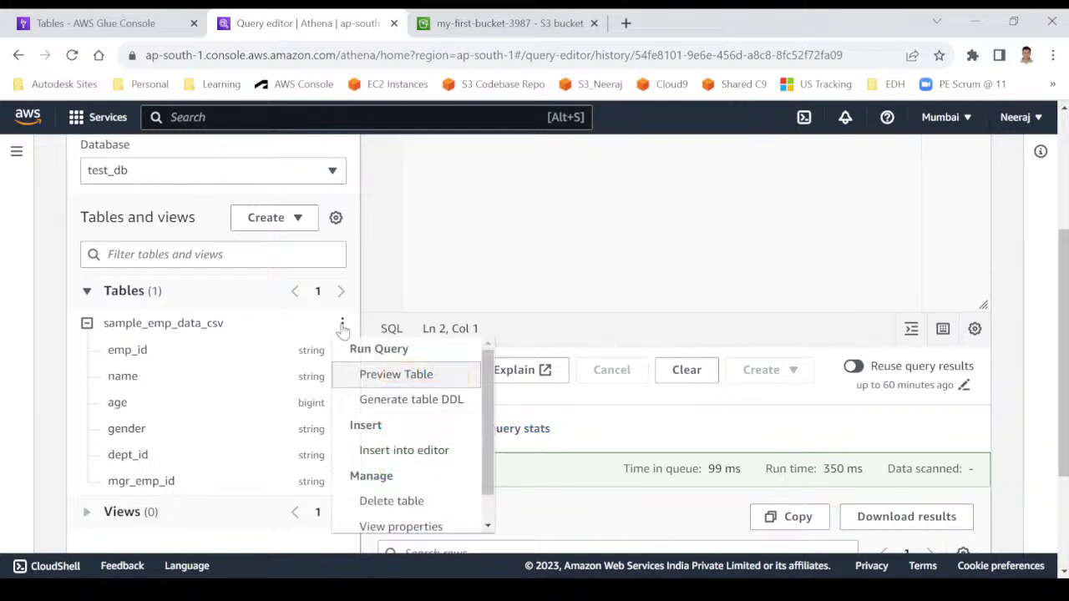
click(397, 378)
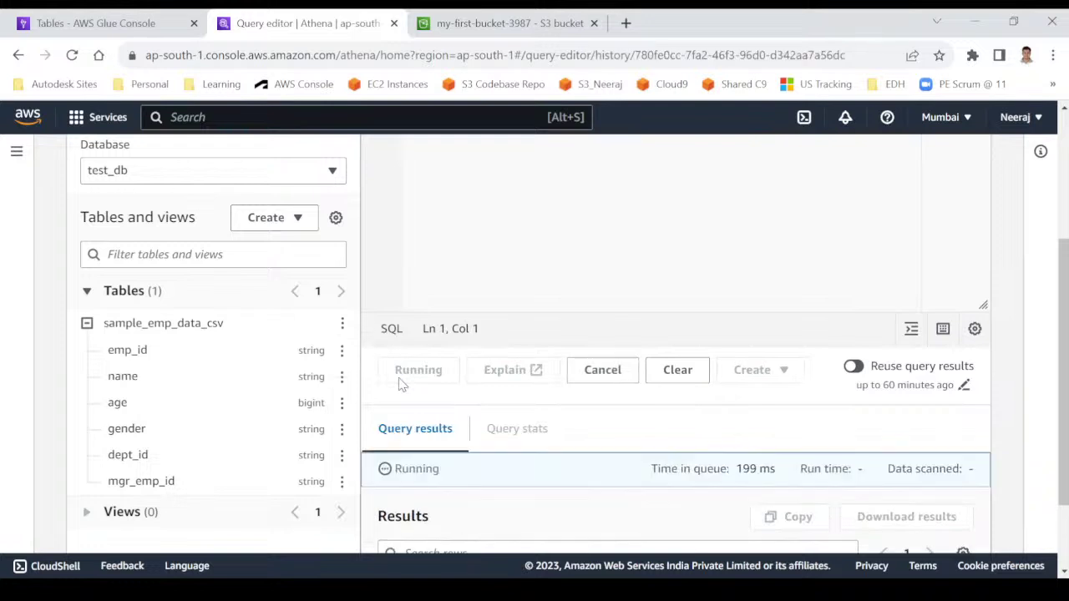
scroll(537, 470, down, 2)
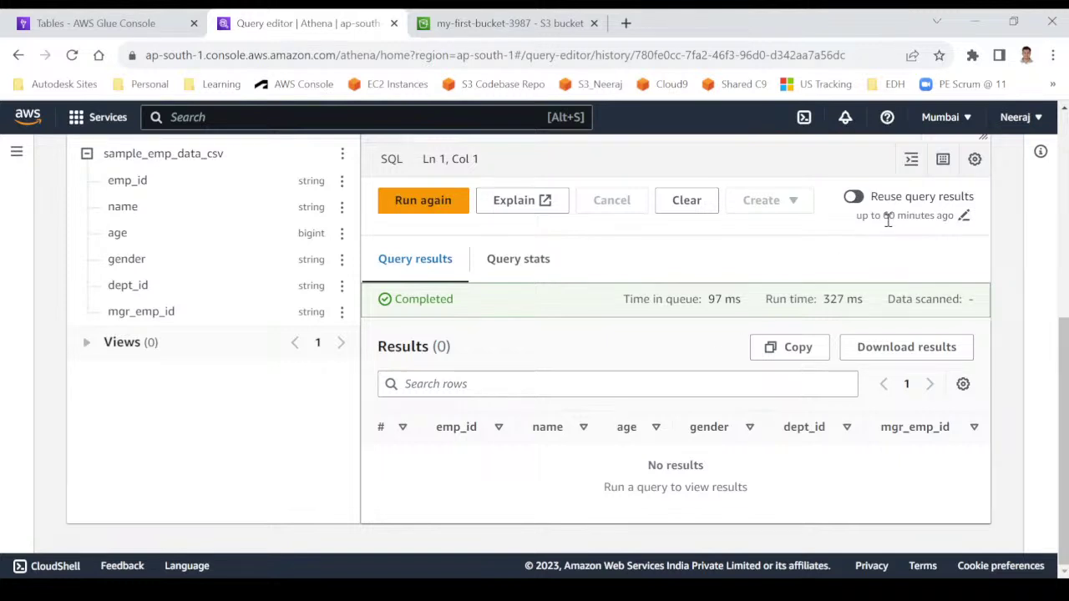
- Review the preview query's runtime stats: 463 ms total, 62% execution
click(515, 269)
scroll(551, 345, down, 3)
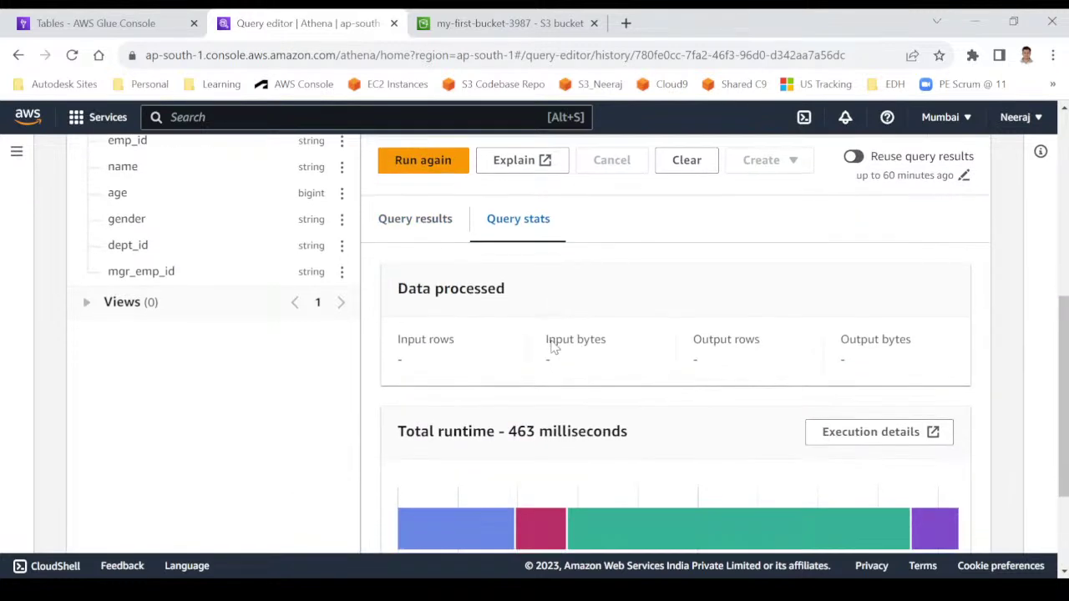
scroll(551, 344, down, 2)
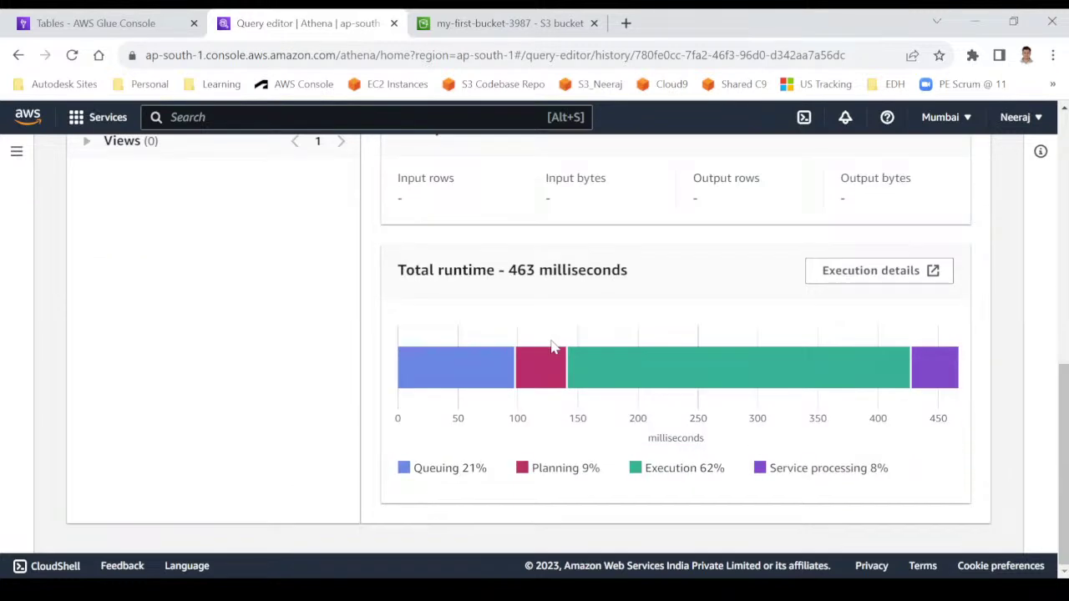
scroll(551, 345, up, 7)
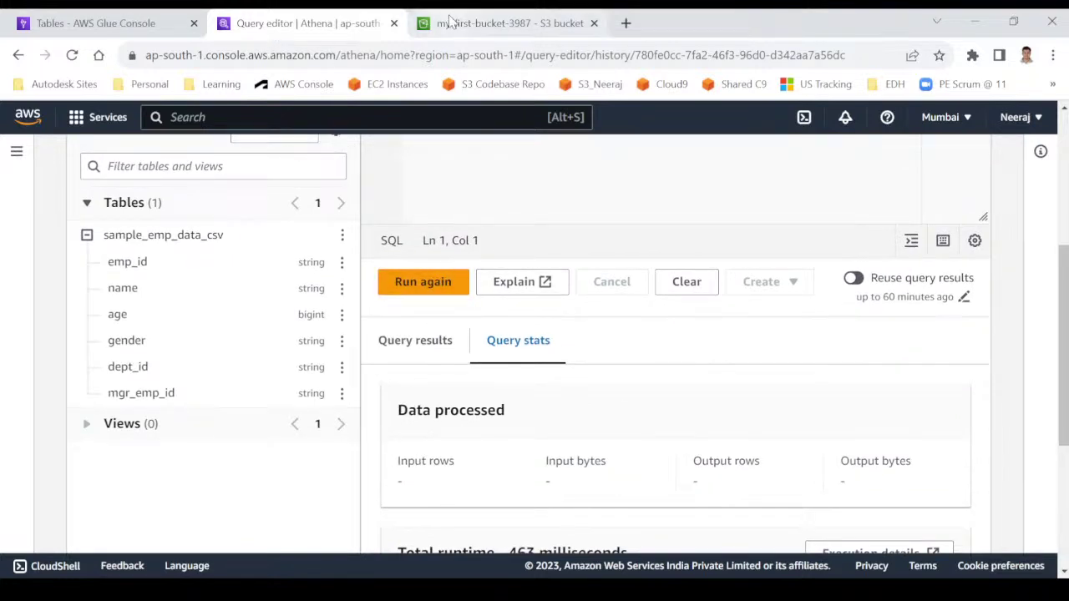
click(475, 22)
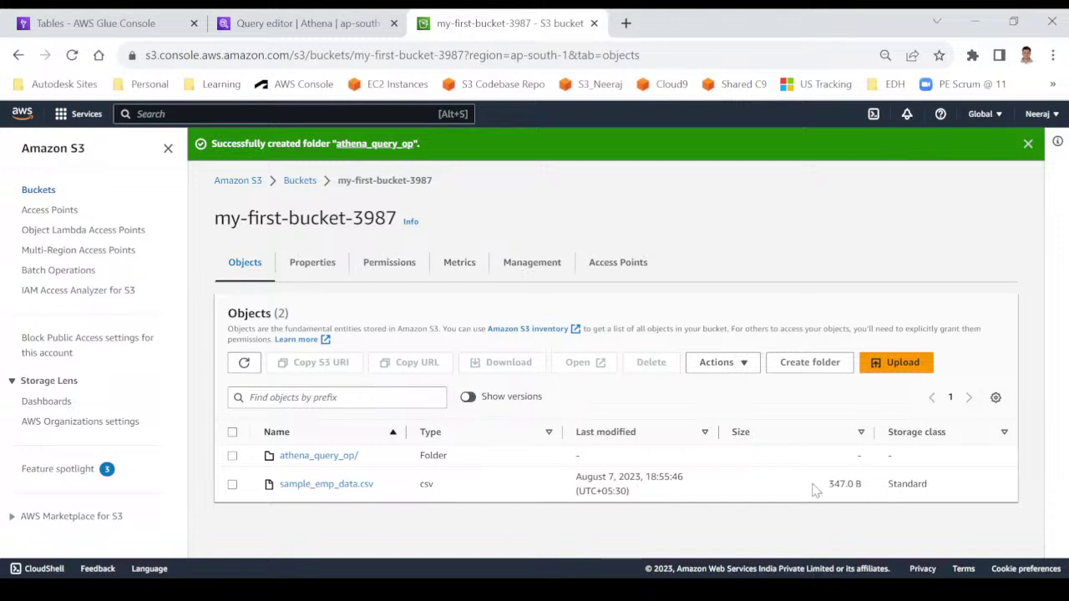
drag(818, 483, 869, 485)
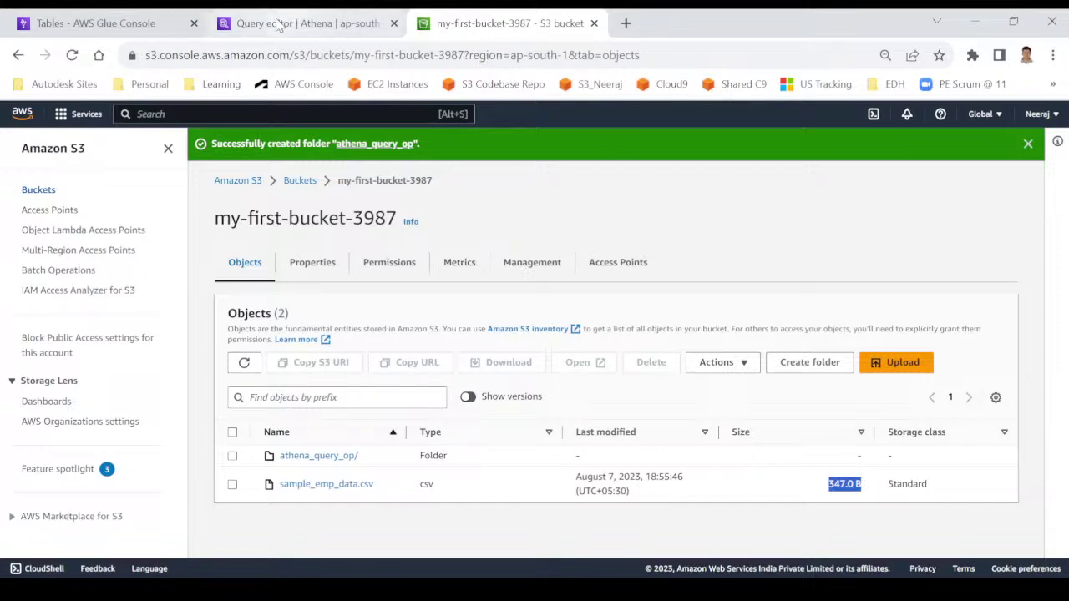
click(284, 24)
scroll(522, 282, up, 4)
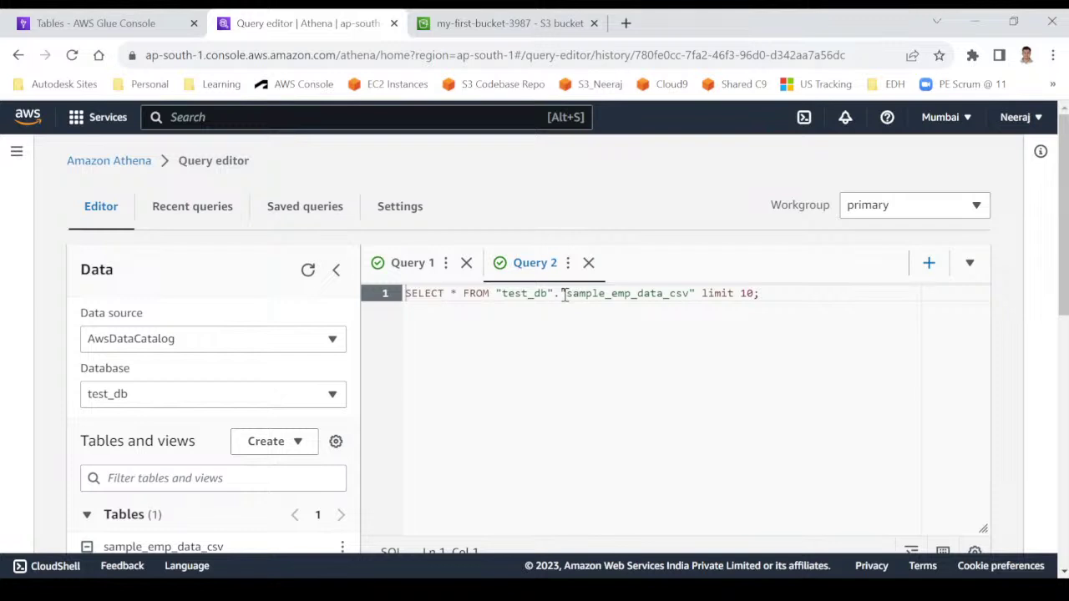
- Remove the double quotes around test_db and sample_emp_data_csv in the preview query
click(564, 293)
key(BackSpace)
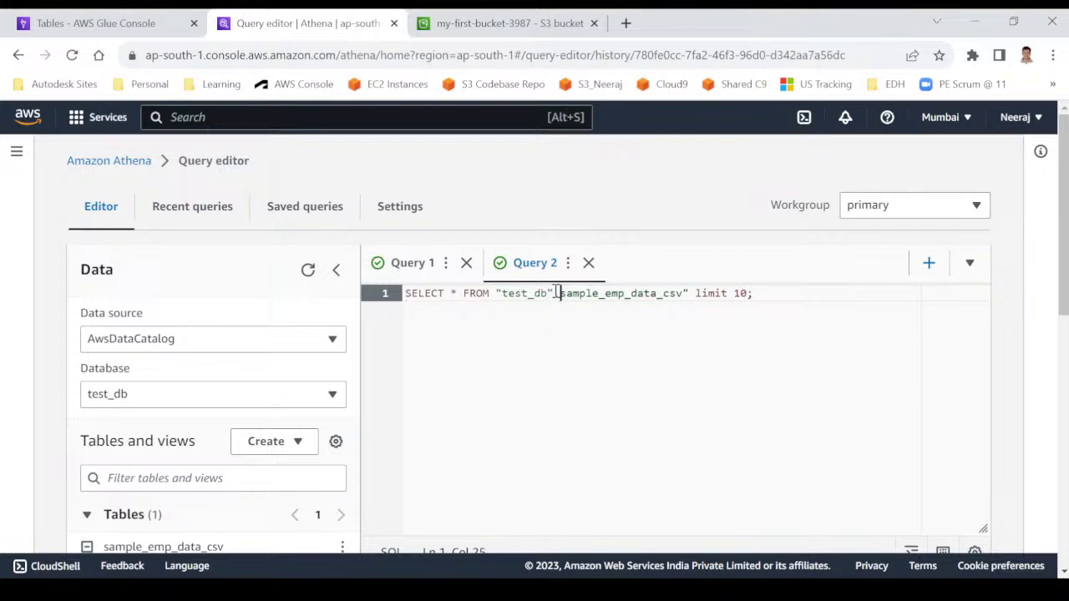
key(BackSpace)
click(501, 293)
key(BackSpace)
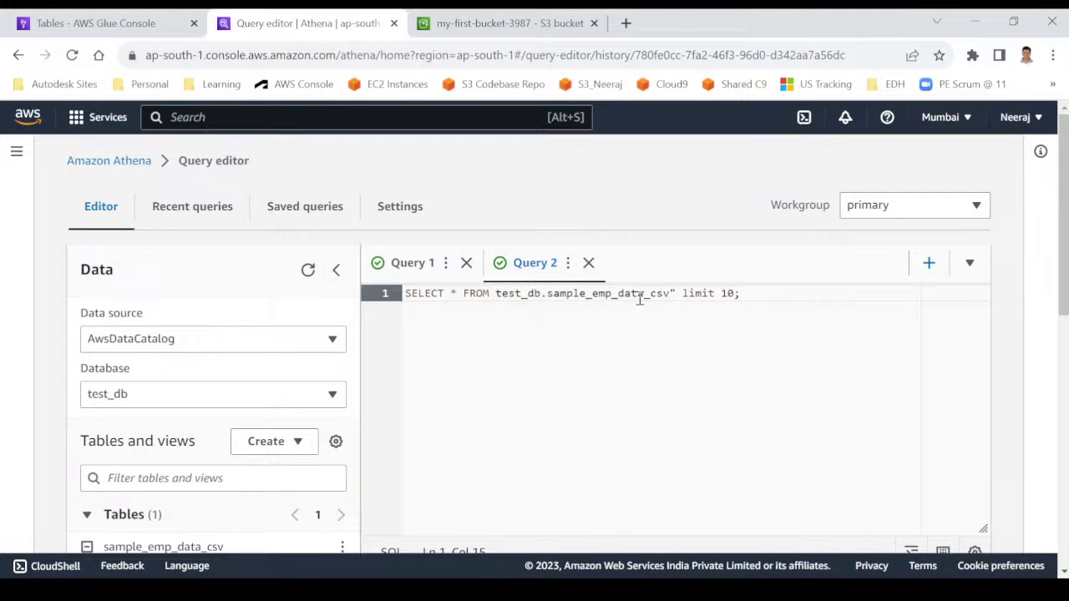
key(BackSpace)
key(BackSpace)
key(BackSpace)
key(BackSpace)
key(BackSpace)
key(BackSpace)
key(BackSpace)
key(BackSpace)
key(BackSpace)
- Run the edited limit 10 query, which completes in 502 ms with zero rows
drag(727, 294, 407, 293)
scroll(401, 302, down, 3)
click(403, 304)
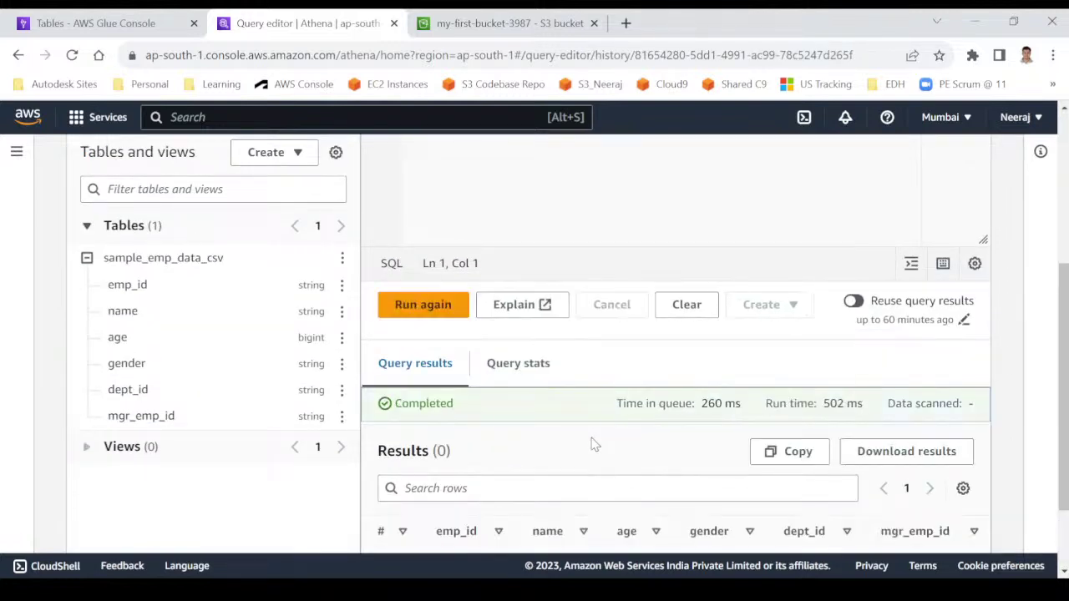
scroll(592, 444, down, 2)
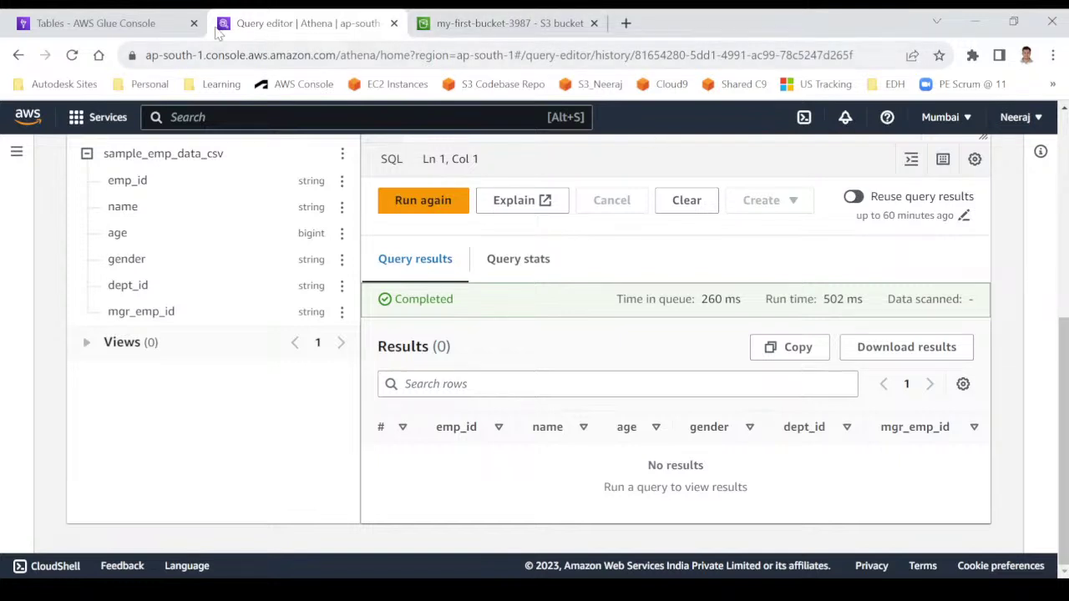
- Search the bucket's upload view for 'em', then clear the search and return to the objects list
click(459, 24)
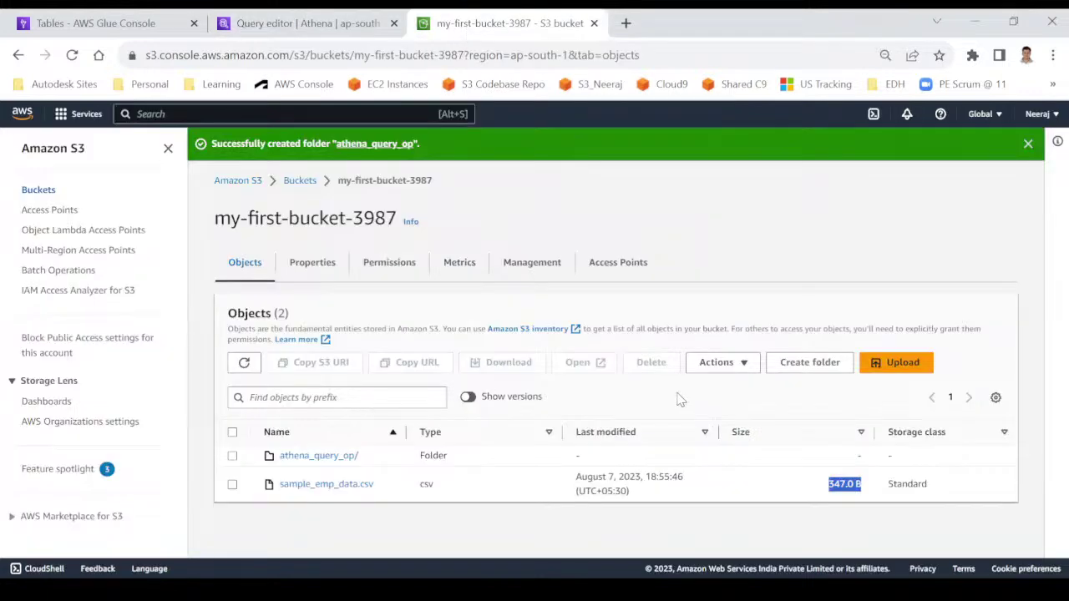
click(875, 369)
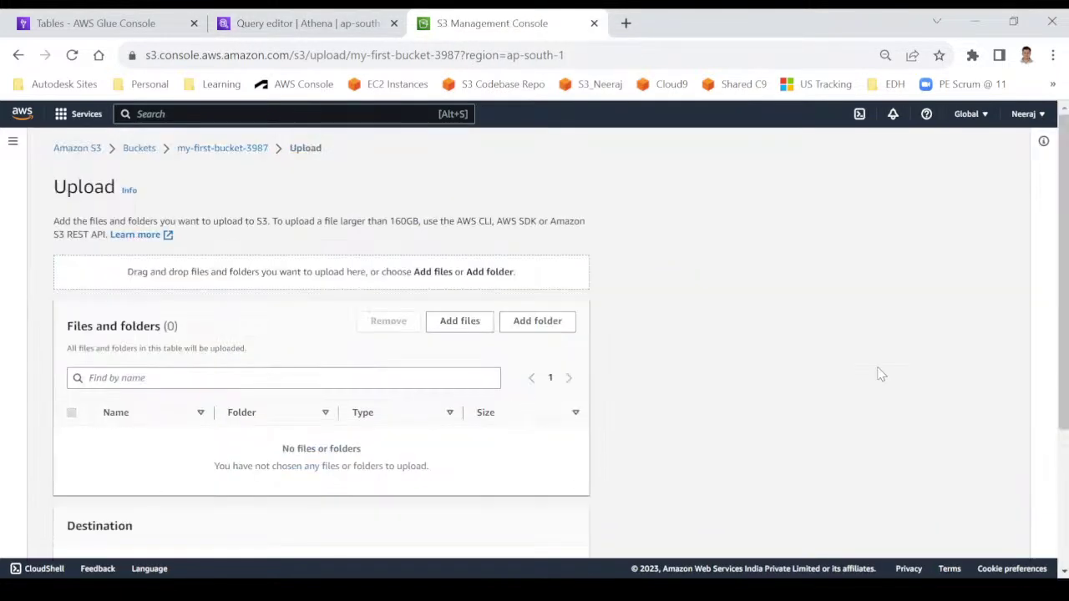
click(311, 372)
text(employee)
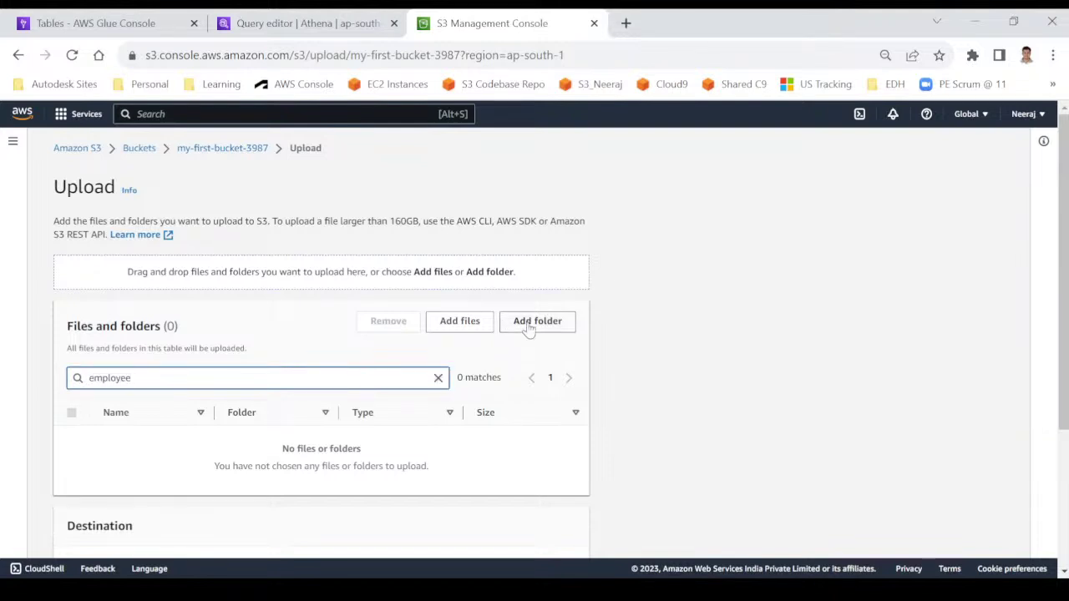
drag(160, 384, 10, 372)
key(ctrl+c)
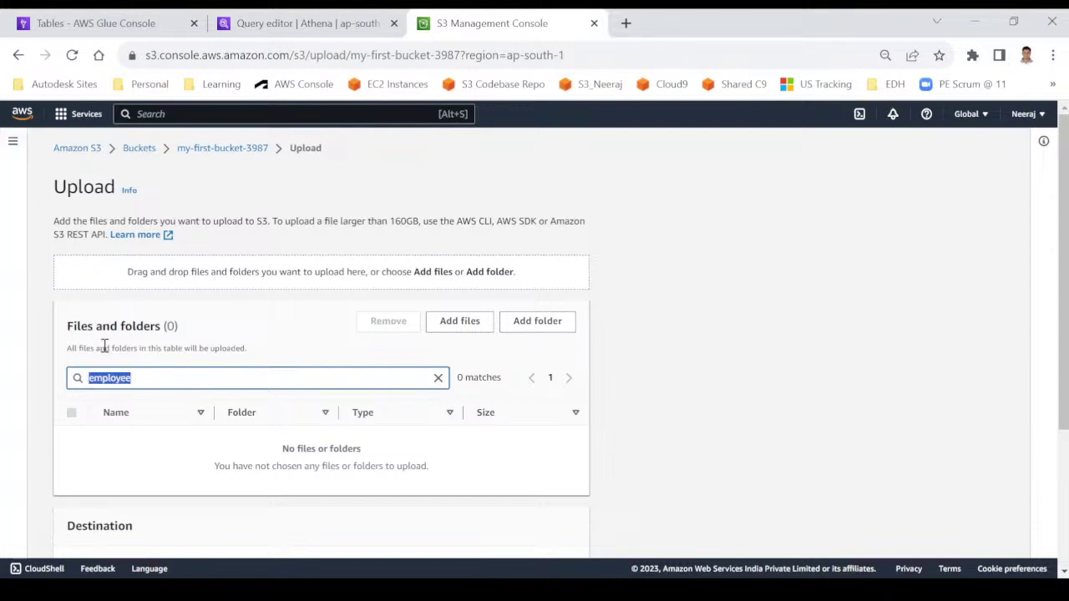
key(BackSpace)
click(213, 149)
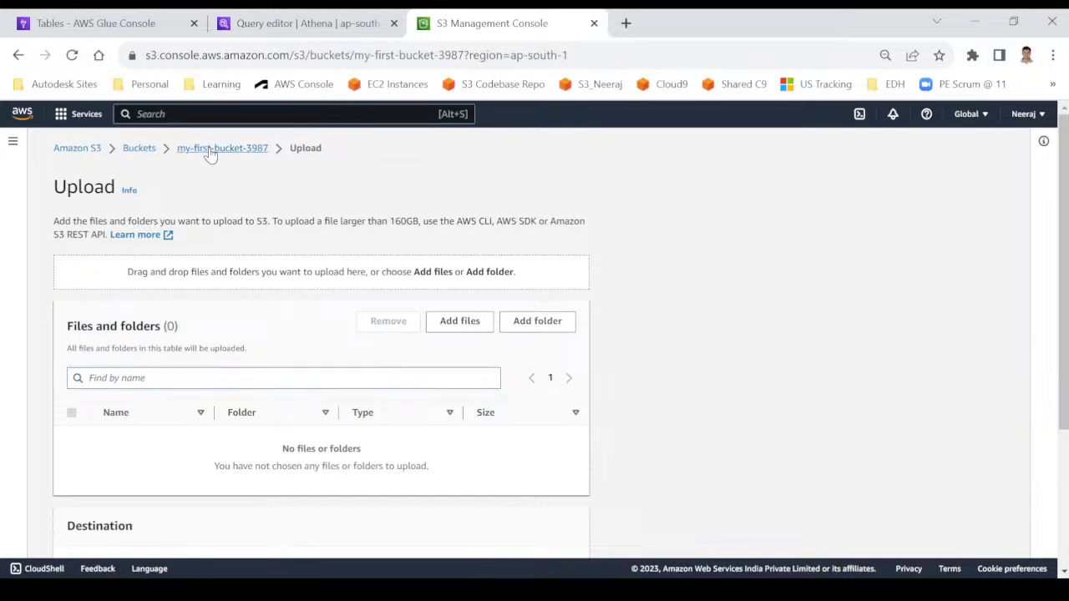
- Create a folder named employee in my-first-bucket-3987
click(660, 322)
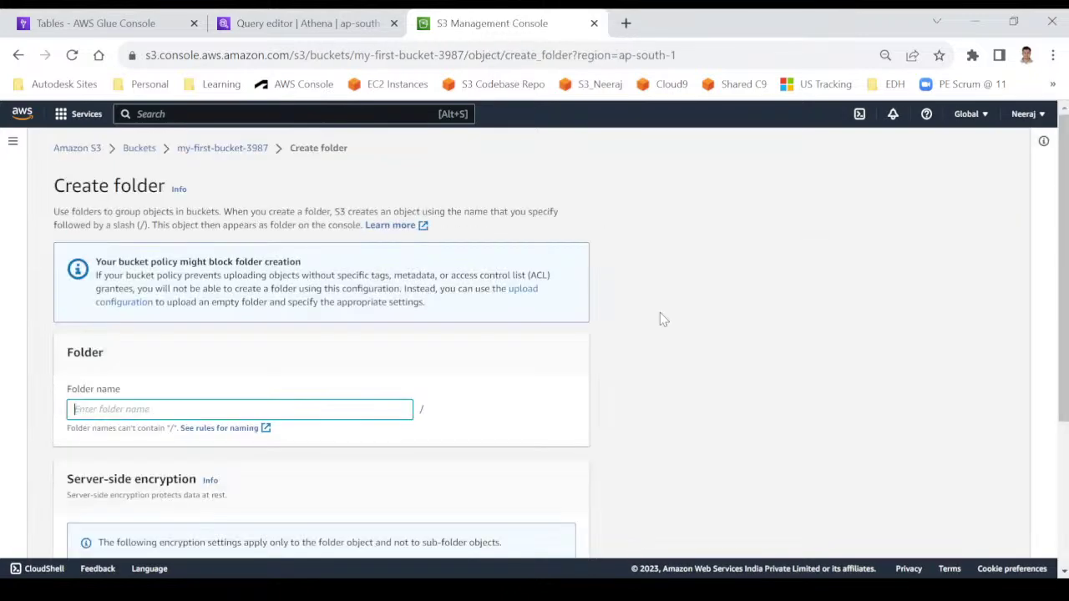
key(ctrl+v)
scroll(459, 384, down, 3)
click(522, 535)
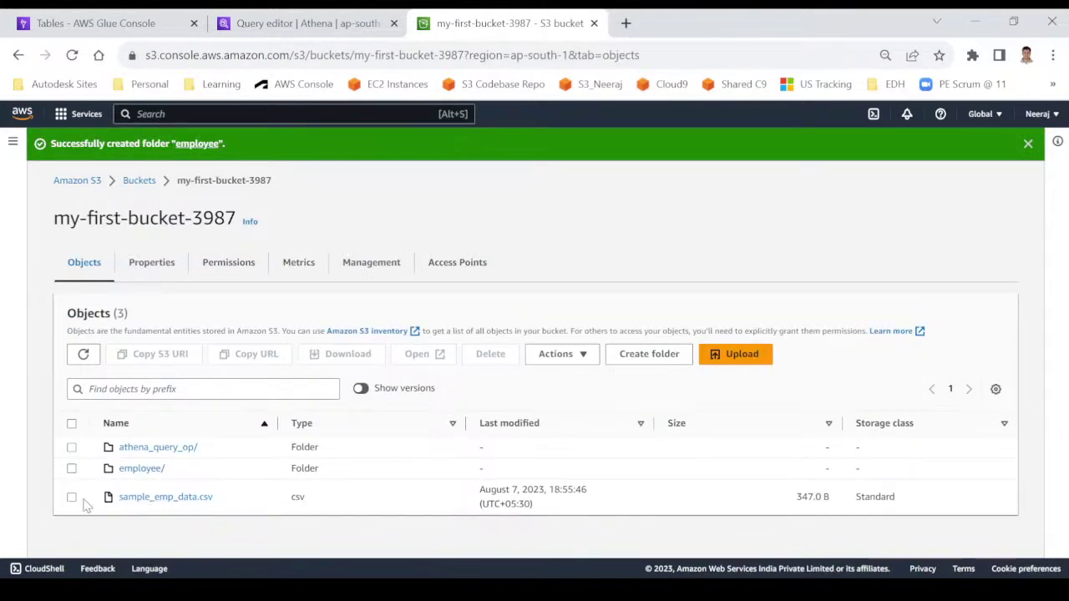
- Move sample_emp_data.csv into the employee/ folder
click(71, 497)
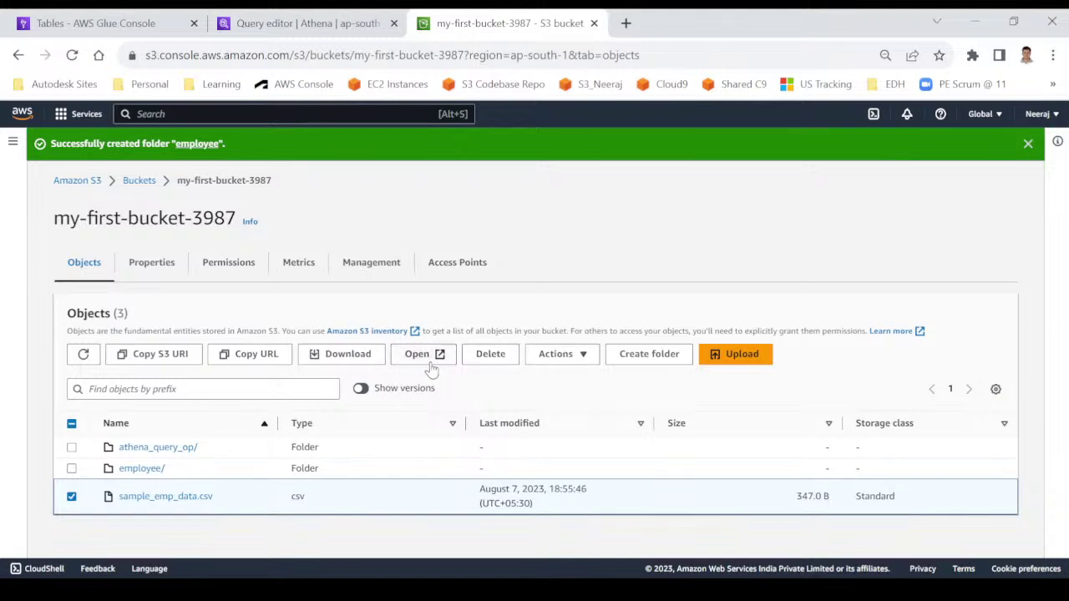
click(547, 359)
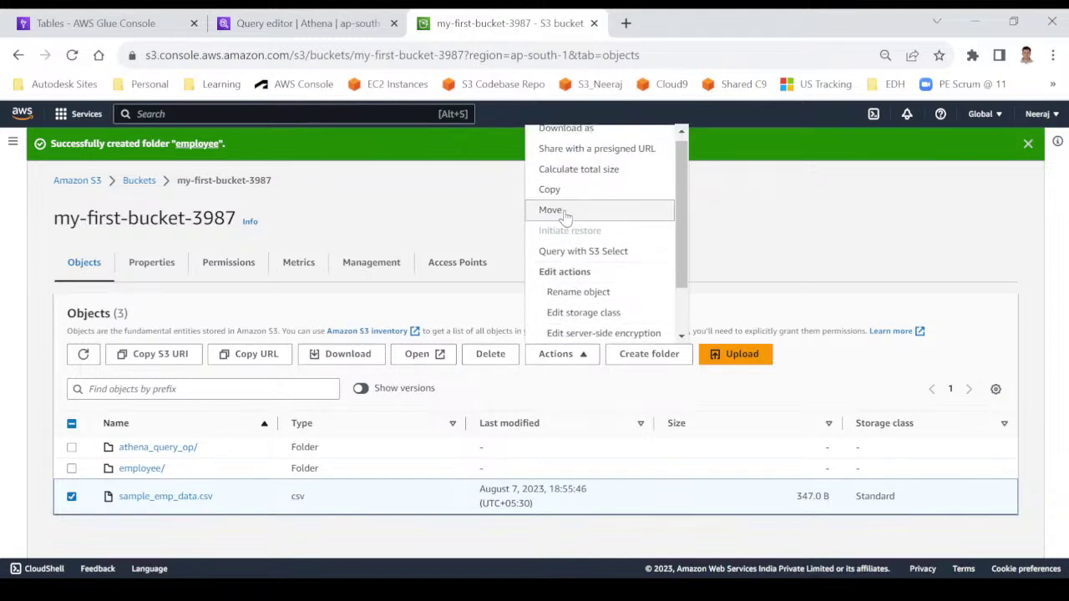
click(550, 211)
scroll(264, 389, down, 4)
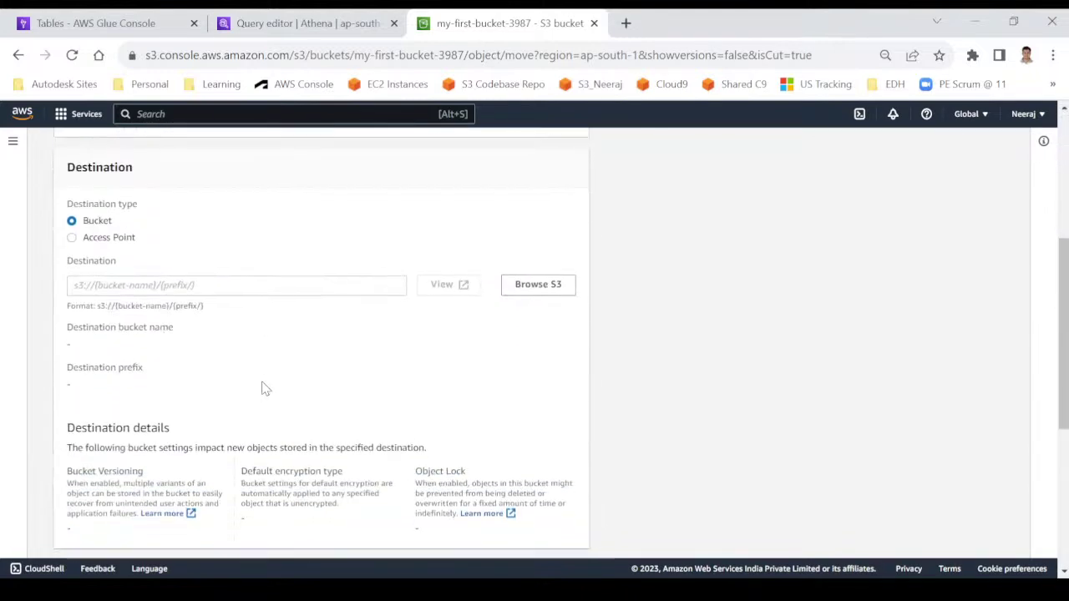
click(538, 281)
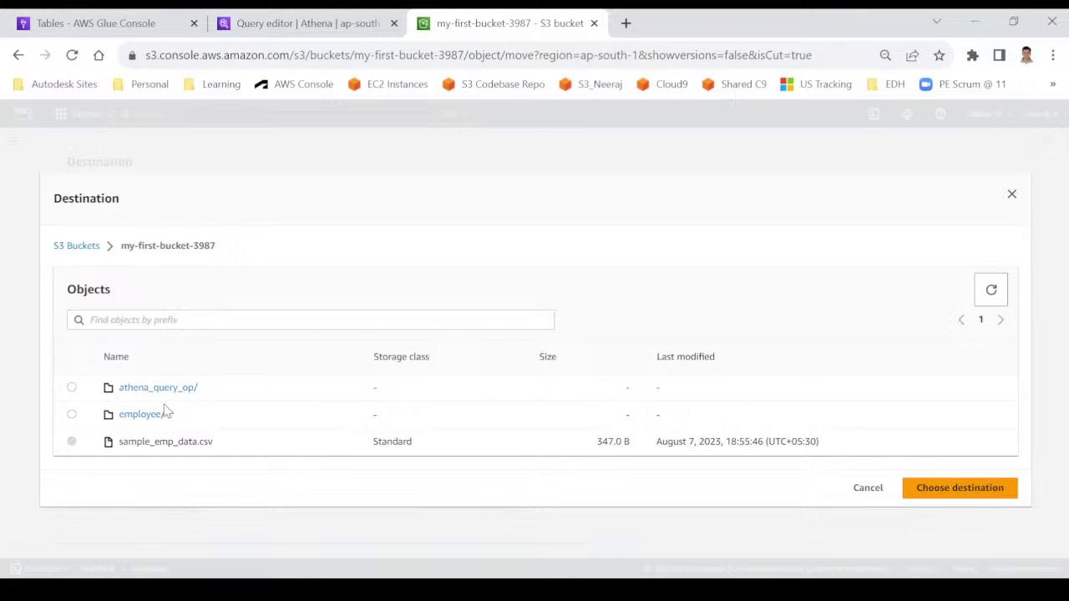
click(72, 414)
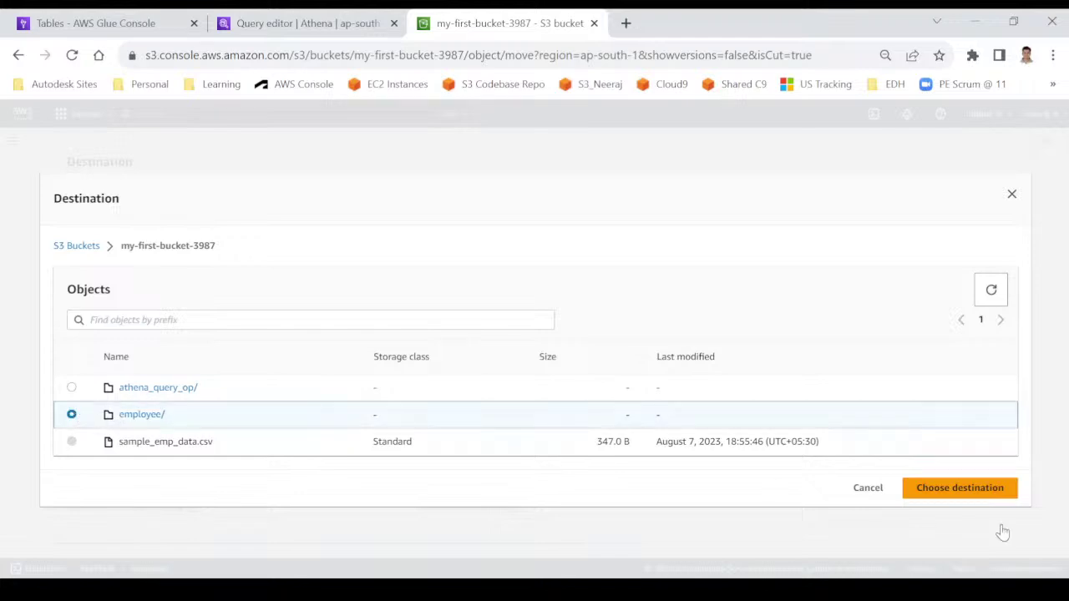
click(947, 489)
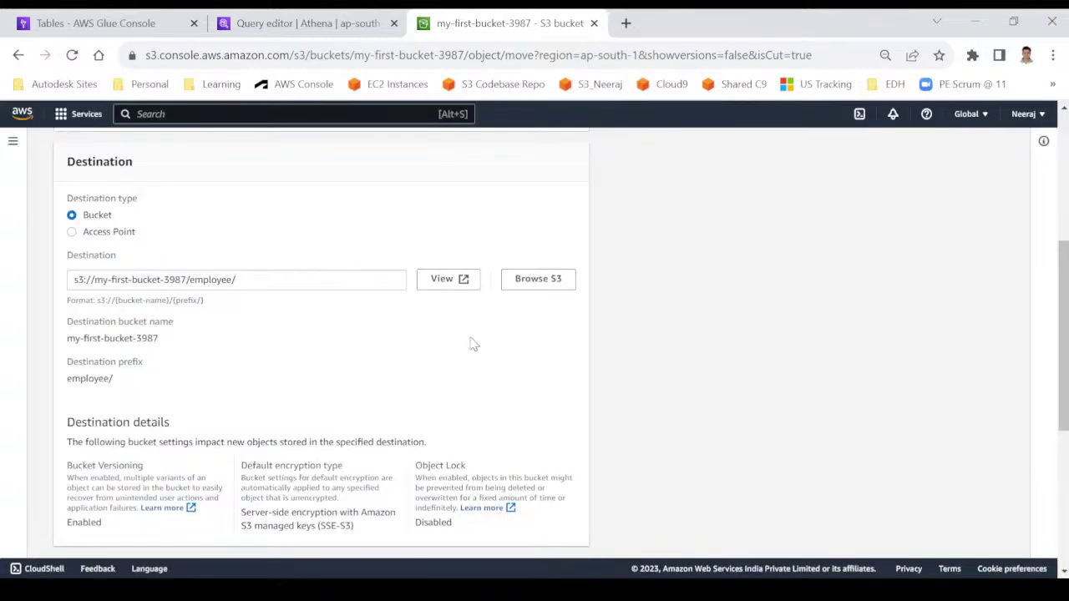
scroll(501, 351, down, 5)
click(561, 534)
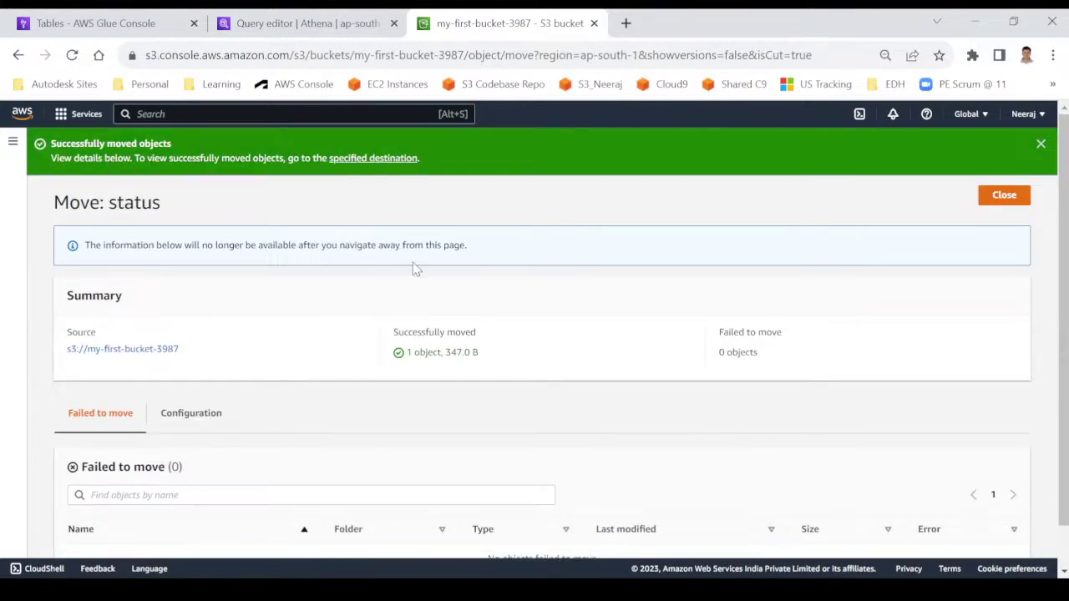
- Close the move status and open employee/ to verify the file is there
scroll(746, 184, down, 1)
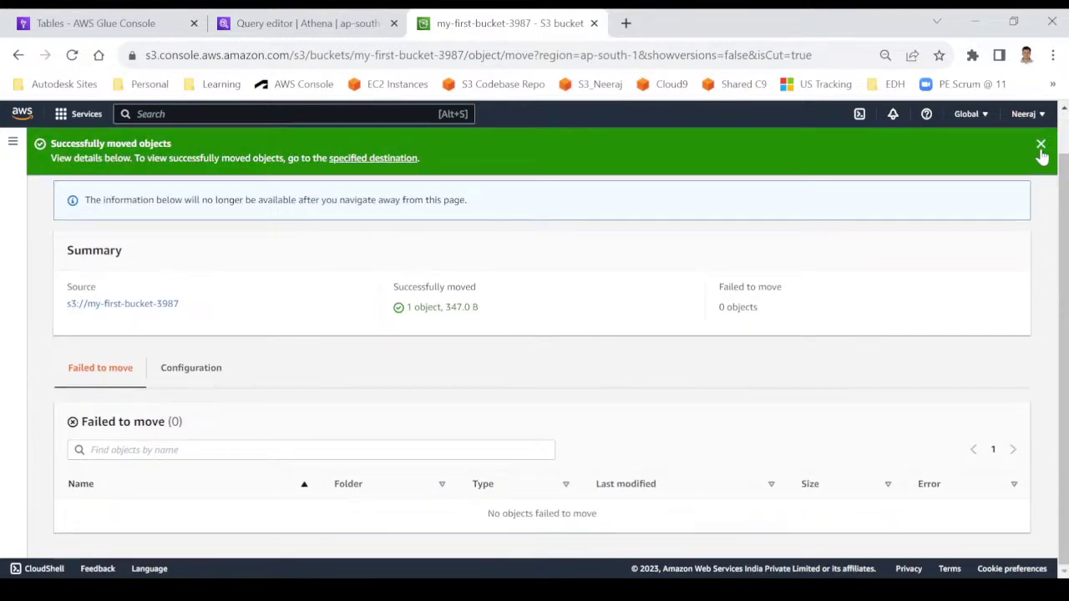
click(1040, 147)
click(1019, 152)
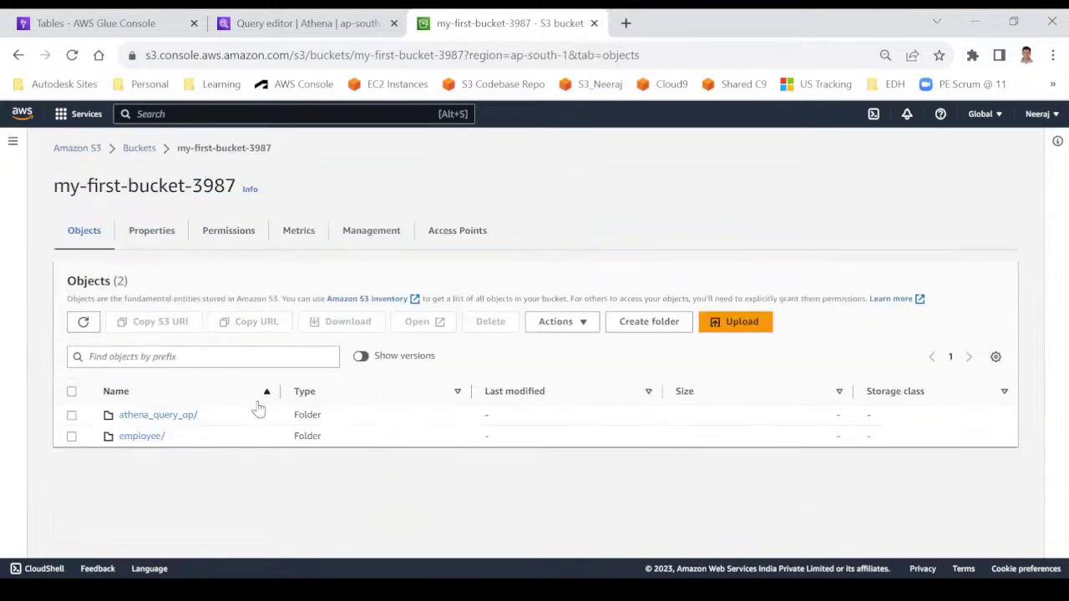
click(147, 436)
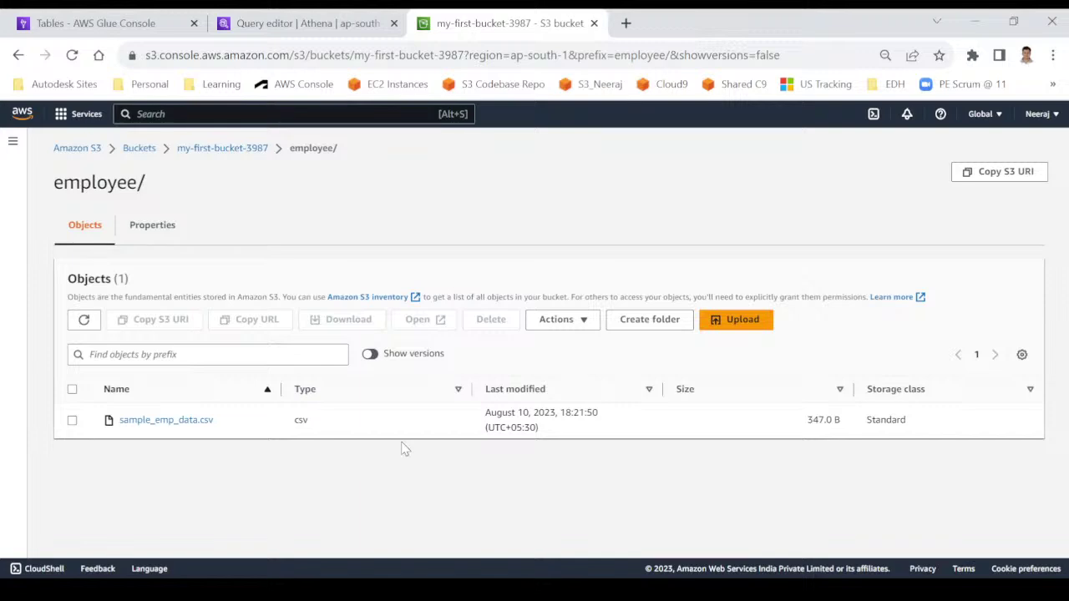
- In Glue, open the Crawlers list and select my-first-crawler
click(98, 28)
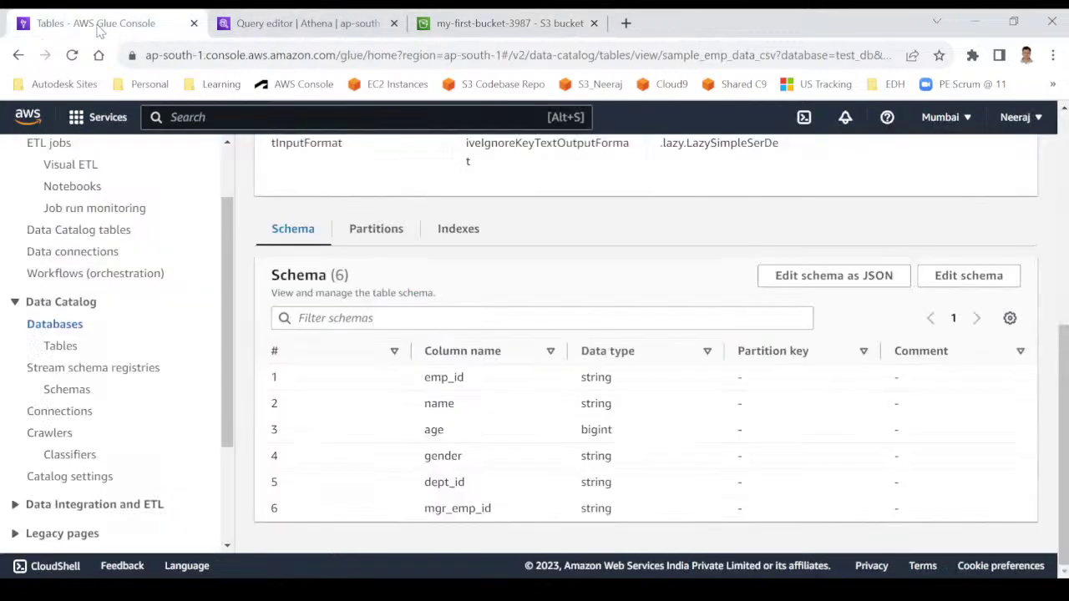
scroll(536, 288, up, 5)
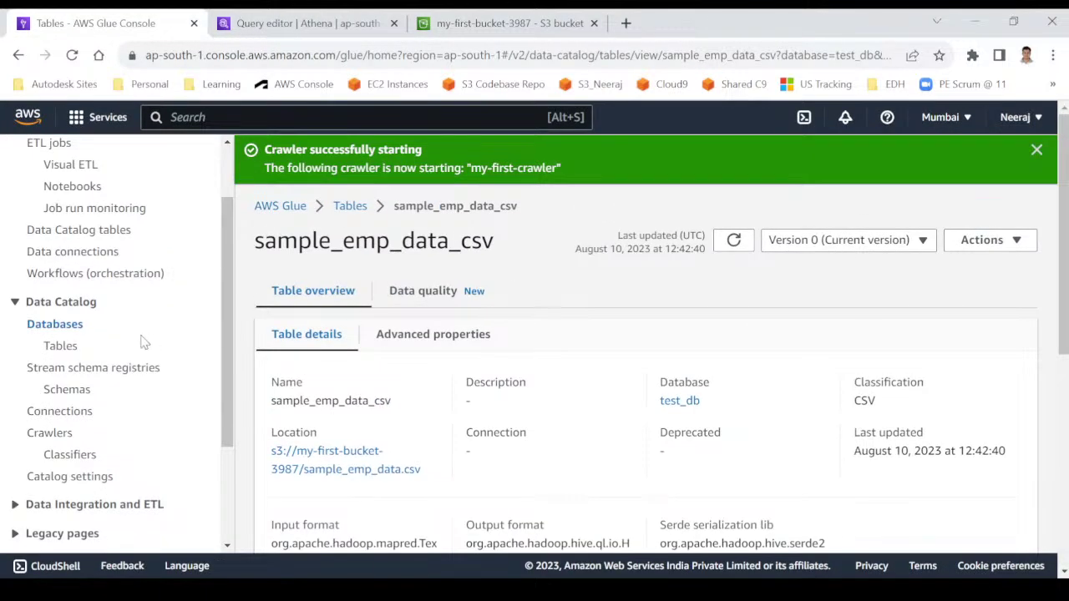
click(43, 434)
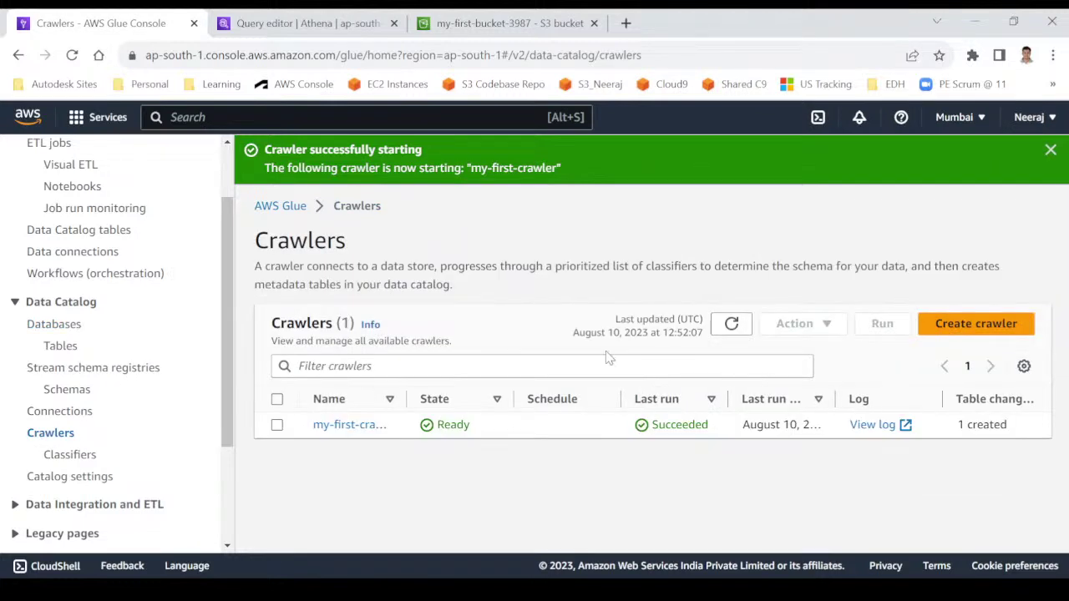
click(276, 424)
- Change my-first-crawler's S3 data source path to s3://my-first-bucket-3987/employee
click(822, 323)
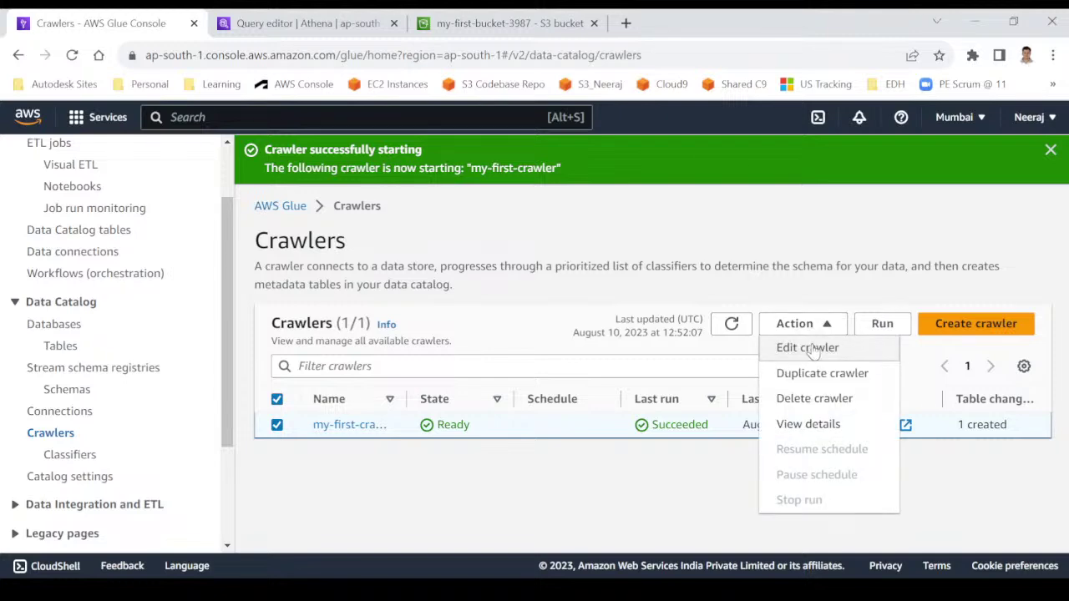
click(804, 347)
scroll(592, 375, down, 2)
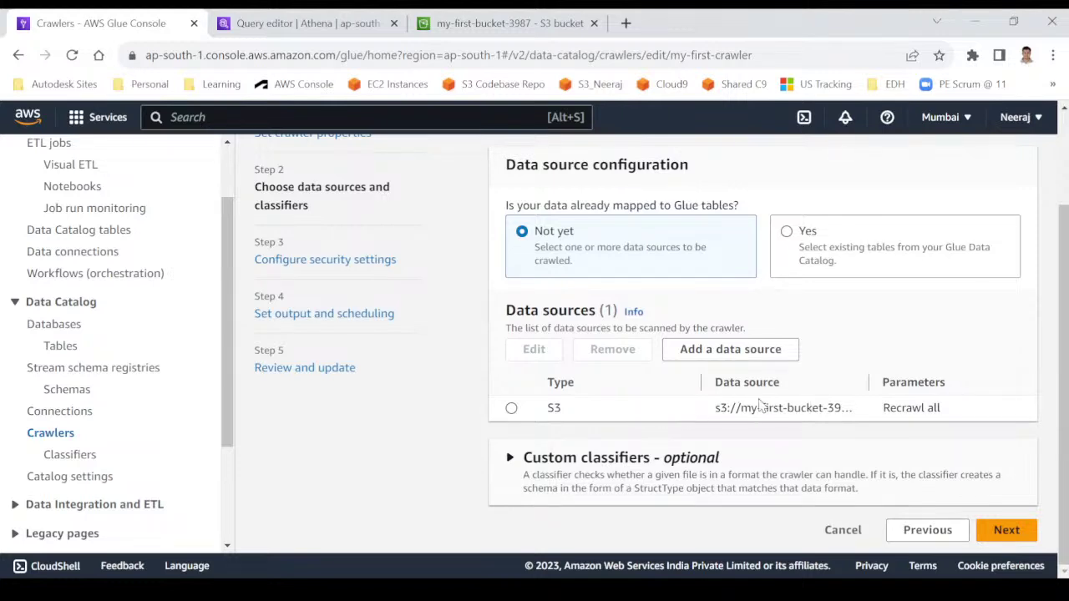
click(511, 409)
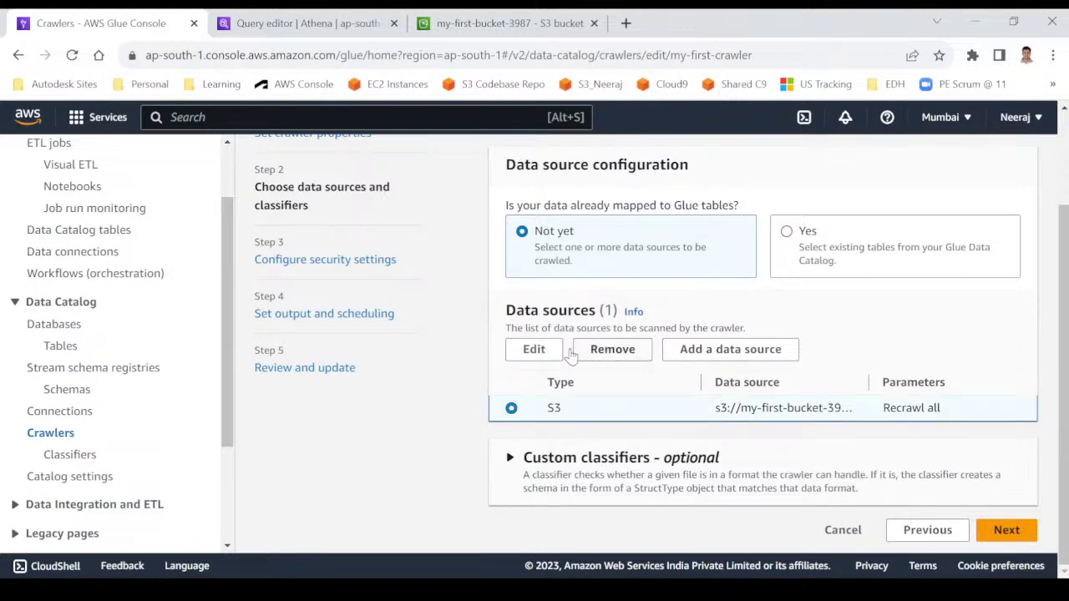
click(531, 349)
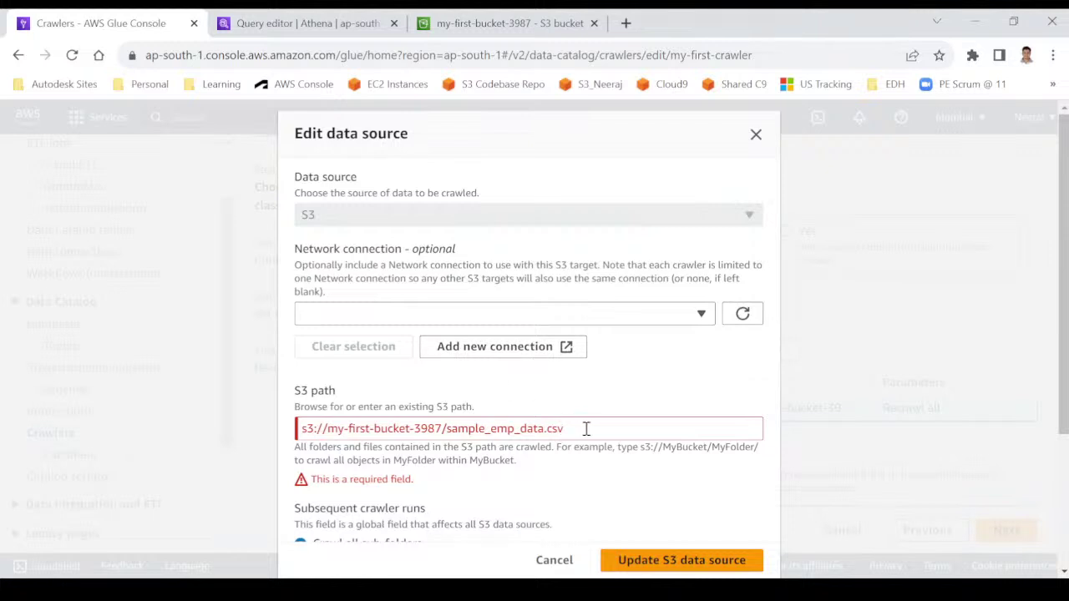
drag(585, 429, 447, 429)
text(employee)
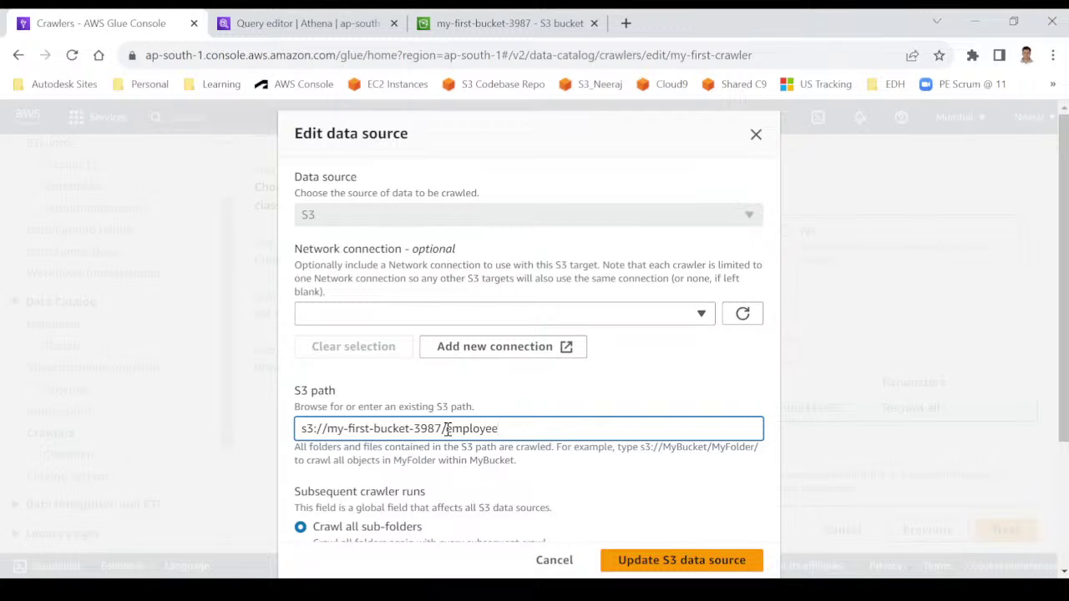
scroll(447, 430, down, 2)
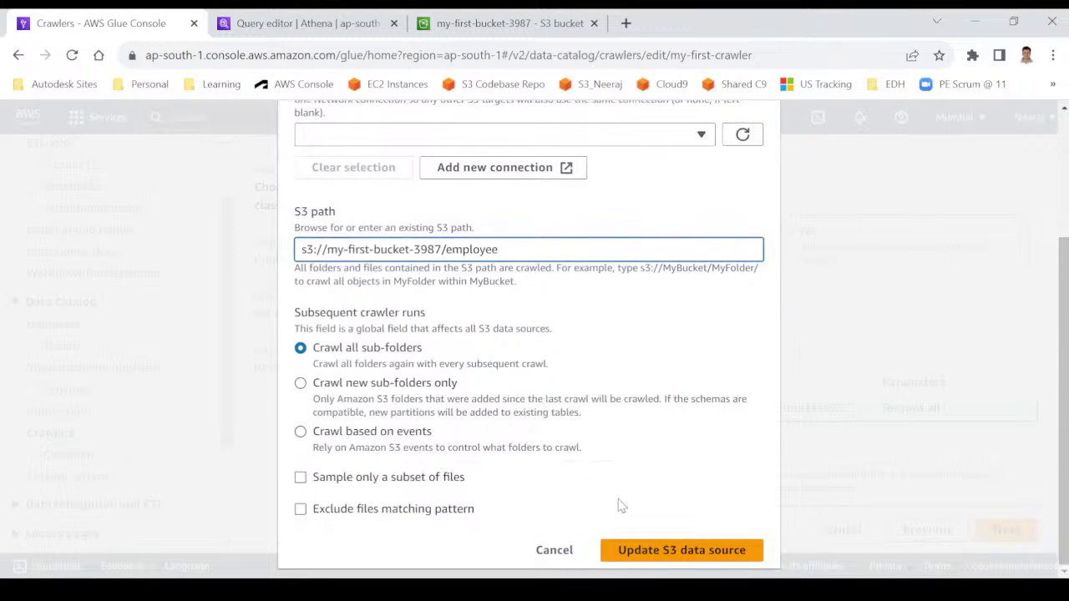
click(683, 553)
- Step through the remaining crawler settings and save the update
click(1005, 532)
scroll(882, 440, down, 1)
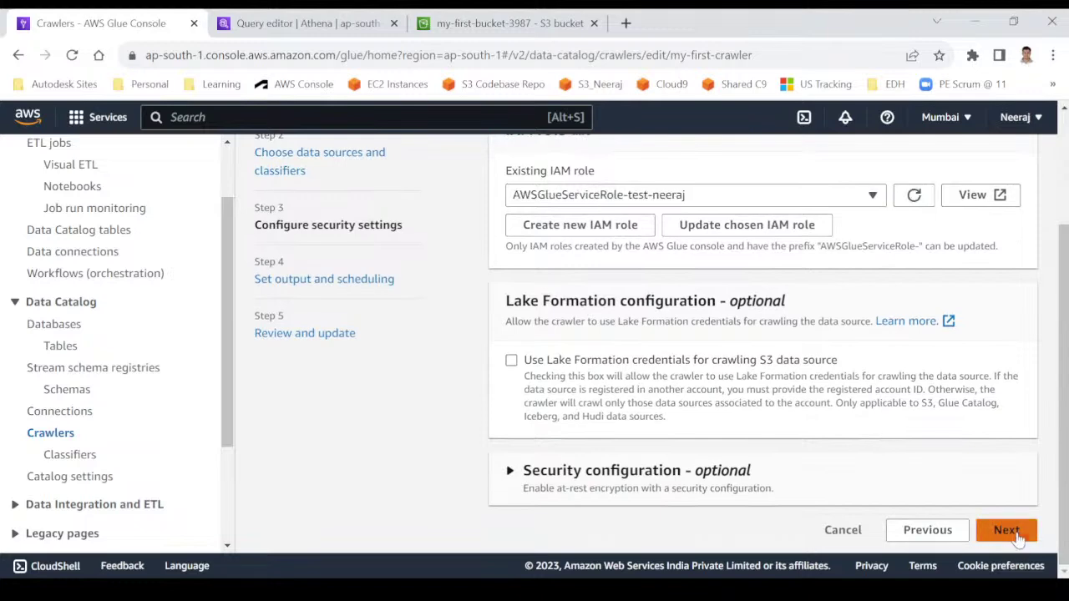
click(1004, 530)
scroll(781, 429, down, 3)
click(1005, 529)
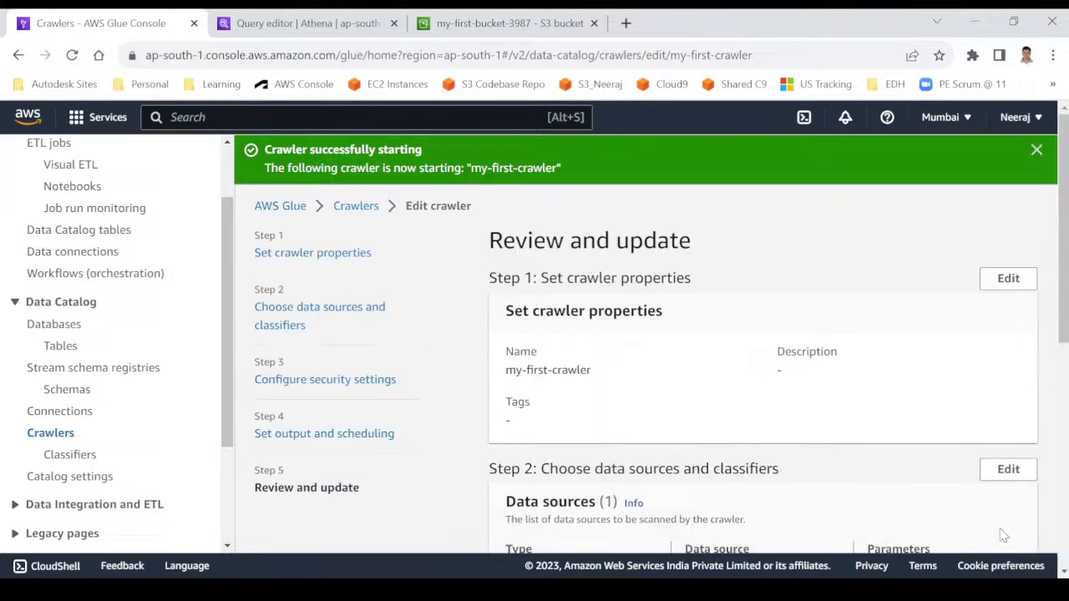
scroll(760, 435, down, 5)
click(994, 529)
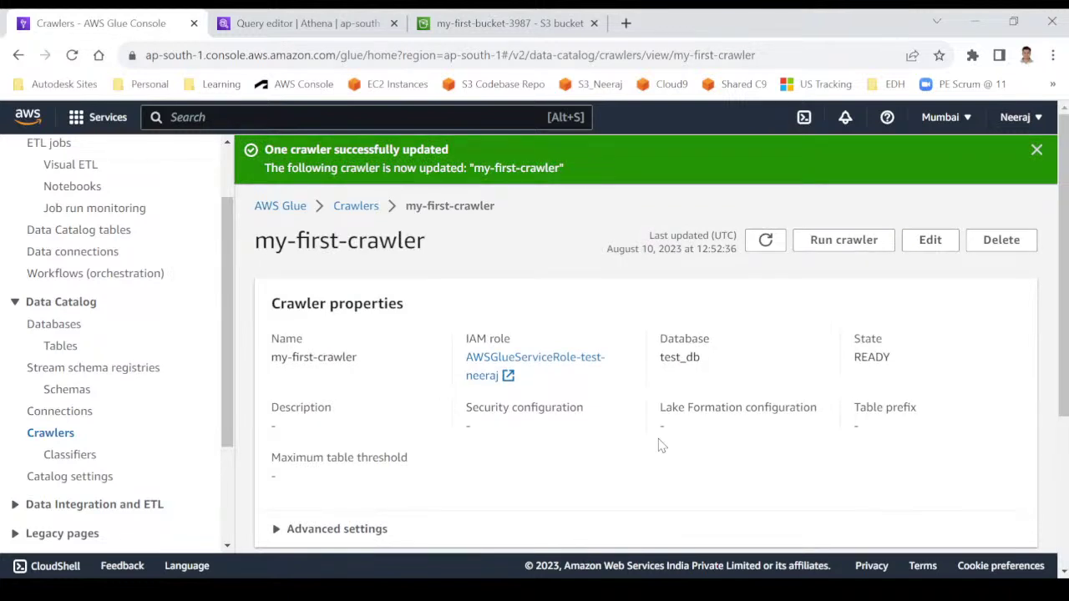
- Run the updated my-first-crawler and refresh until the run shows Completed after 40 s
scroll(659, 445, down, 3)
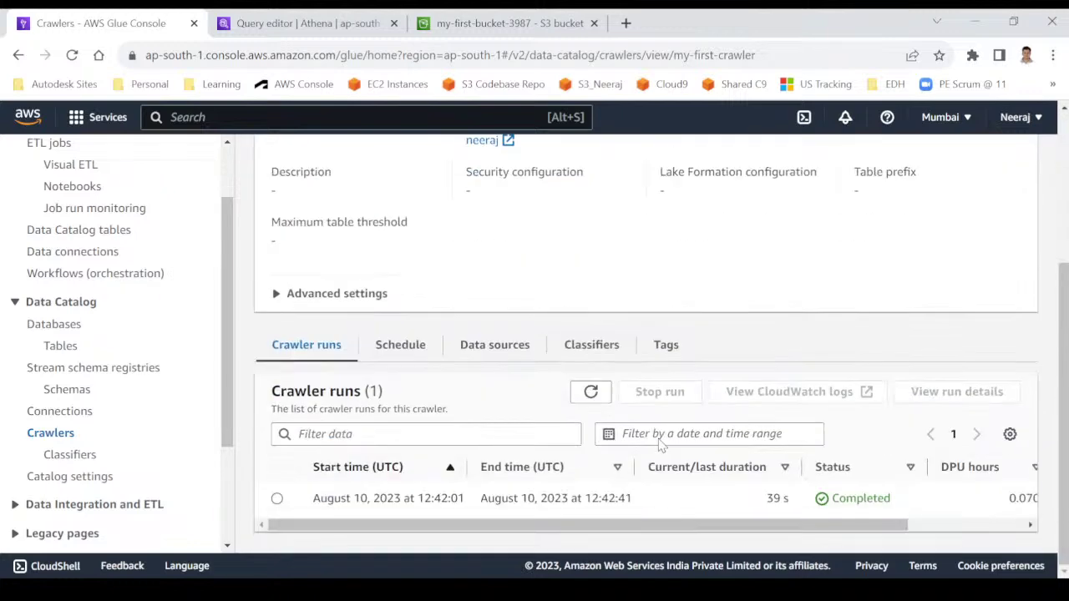
scroll(659, 445, up, 3)
click(845, 242)
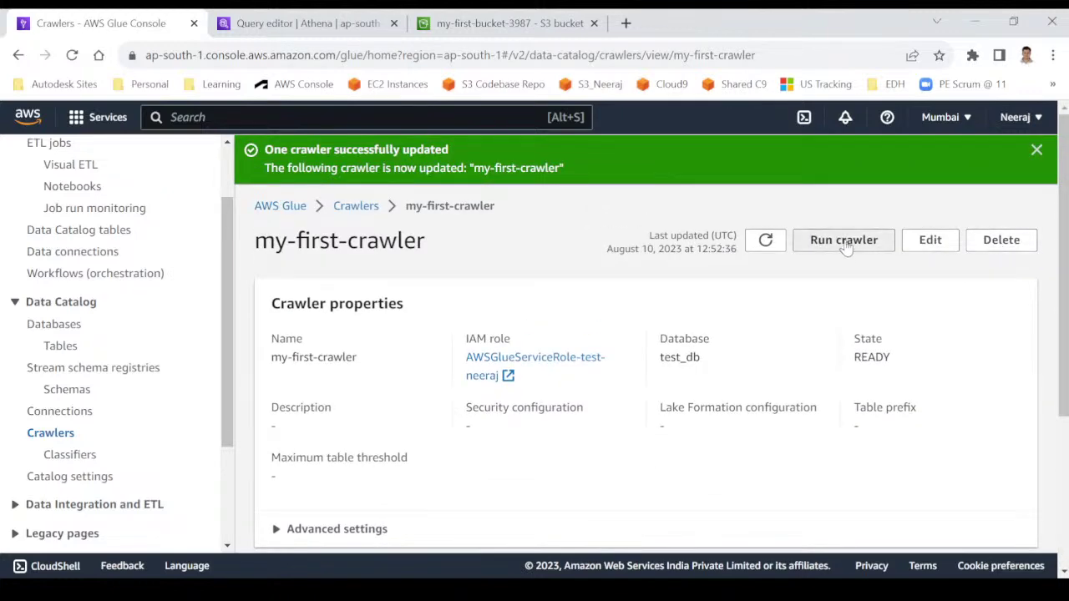
scroll(506, 458, down, 3)
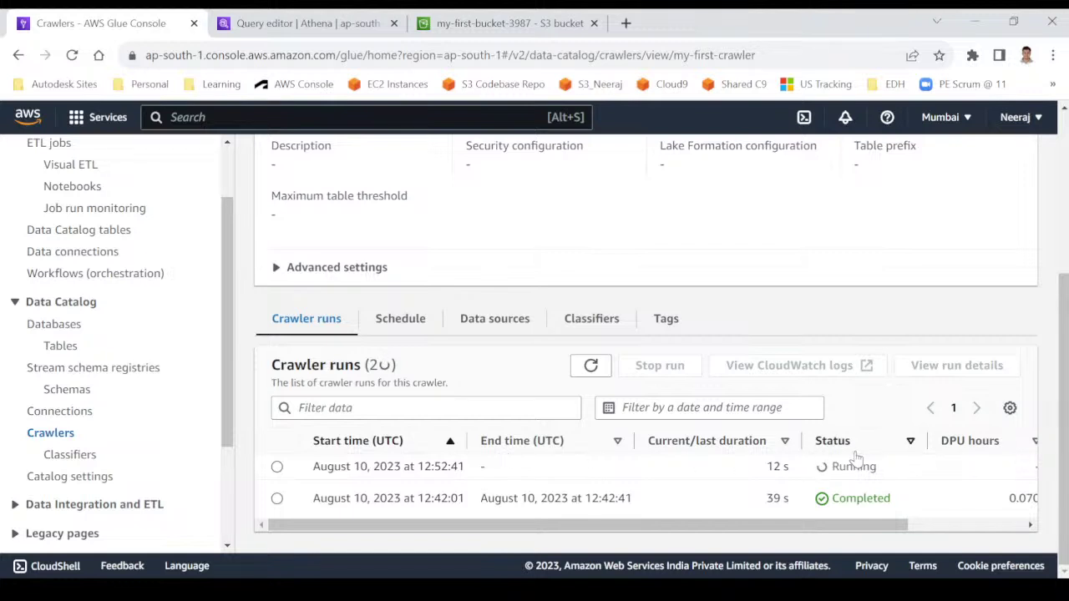
click(590, 364)
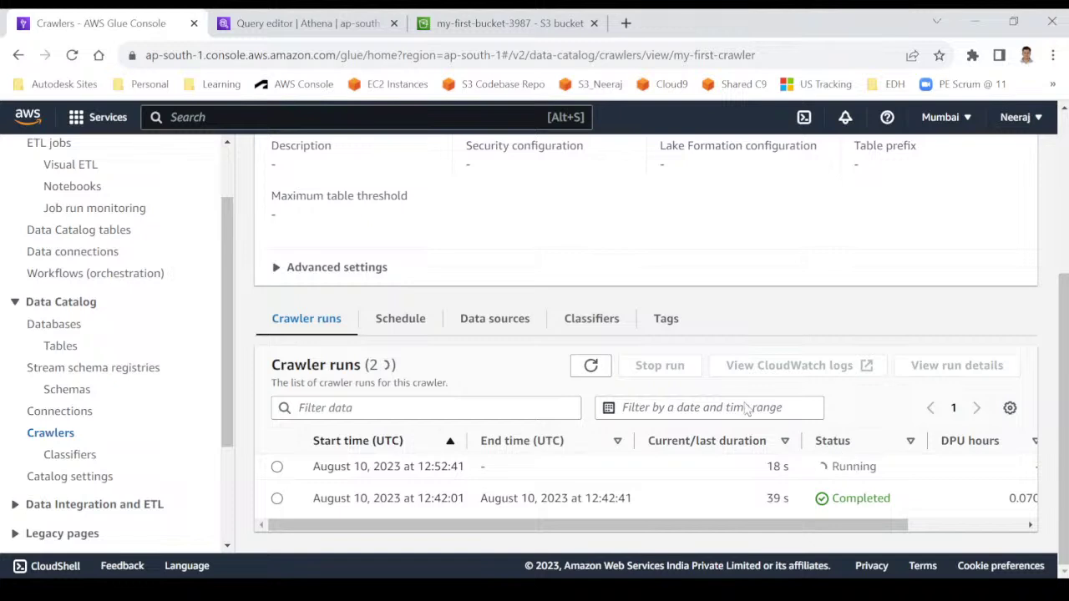
click(591, 368)
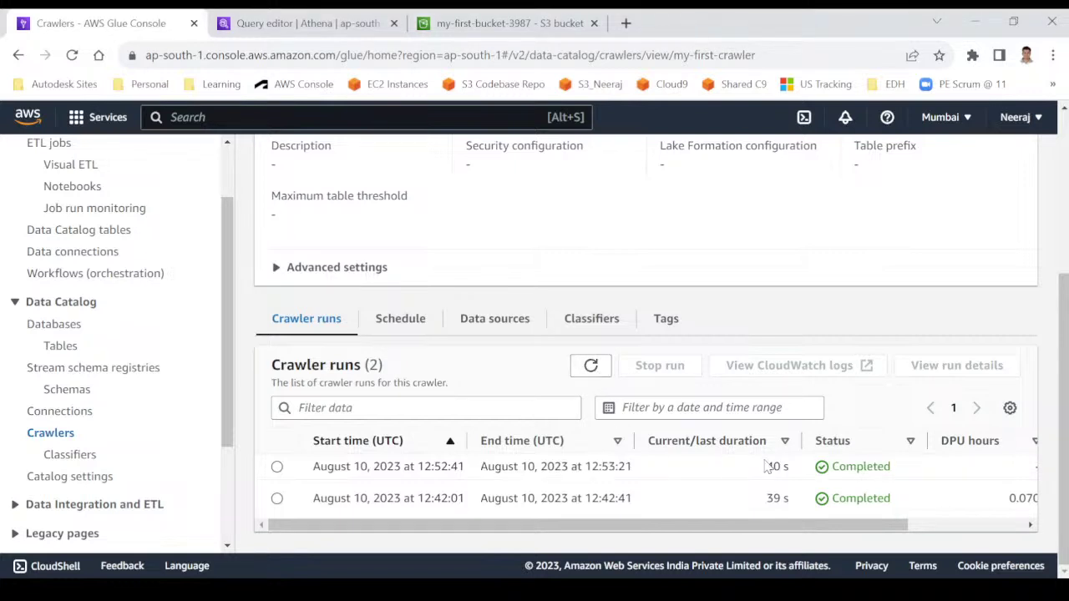
scroll(767, 467, right, 3)
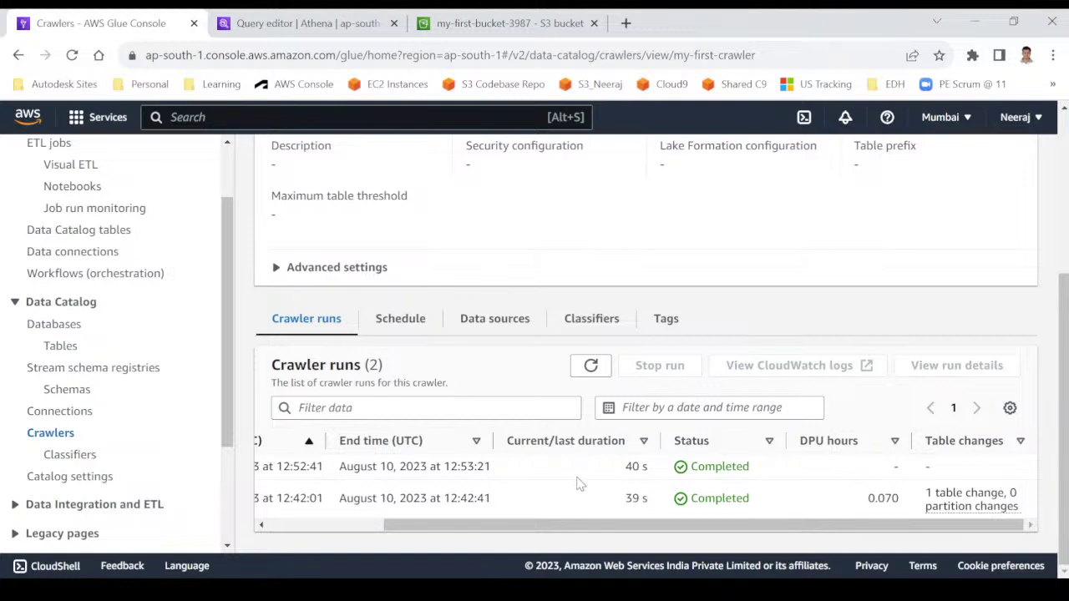
scroll(580, 484, left, 3)
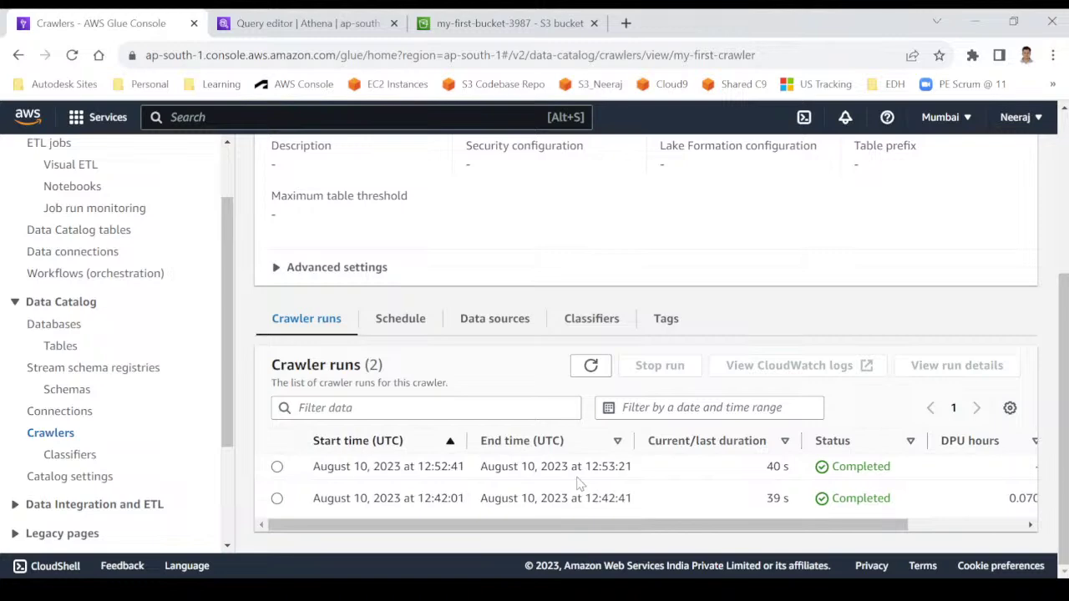
- Refresh test_db's tables in Athena, showing only sample_emp_data_csv, then go back to Glue
click(298, 25)
scroll(300, 326, up, 3)
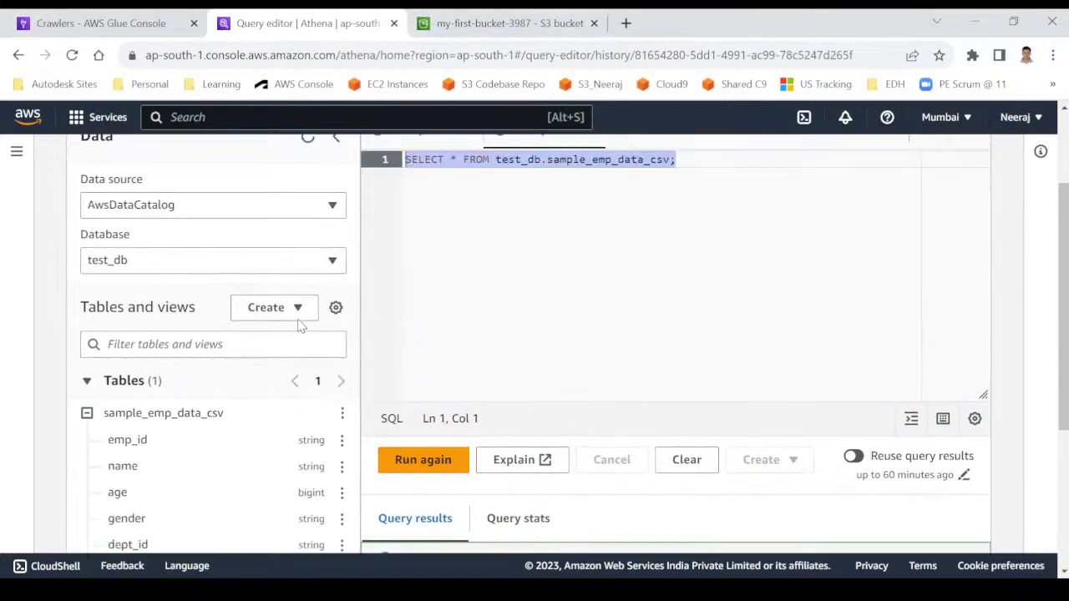
scroll(302, 326, up, 1)
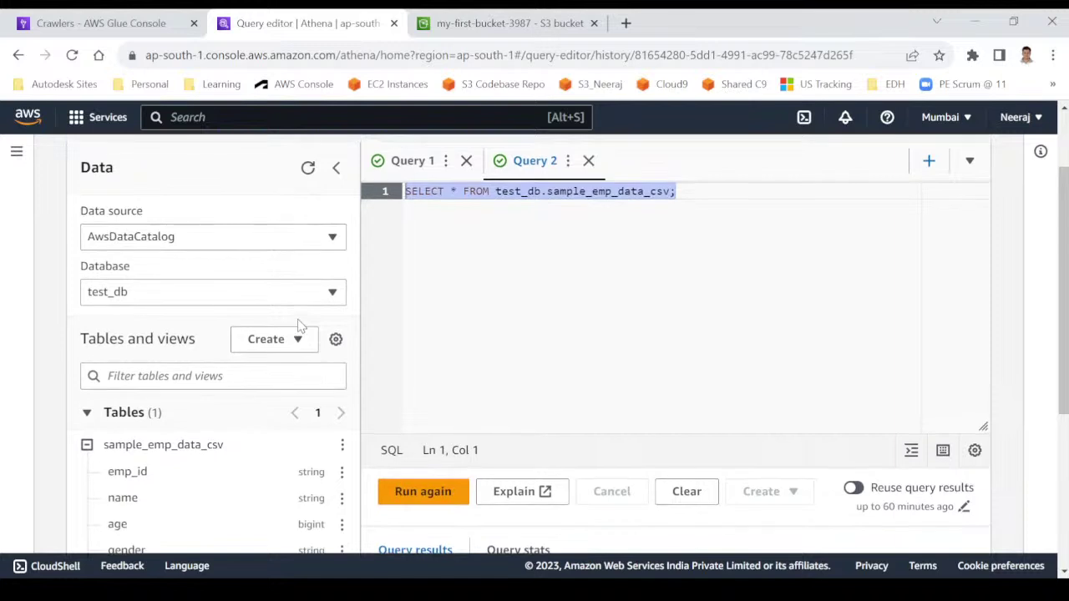
click(309, 167)
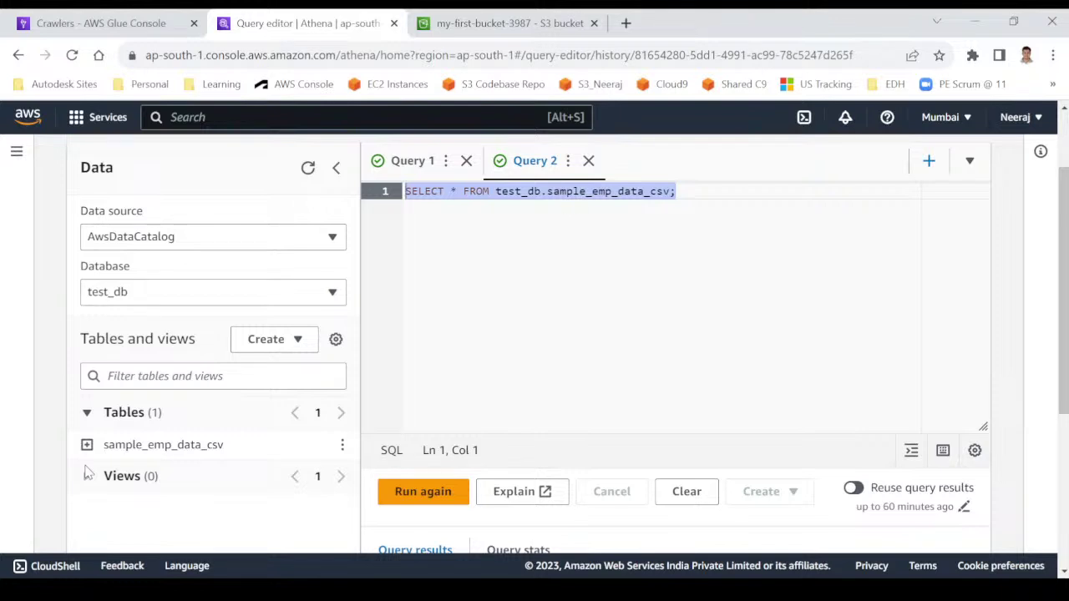
click(50, 25)
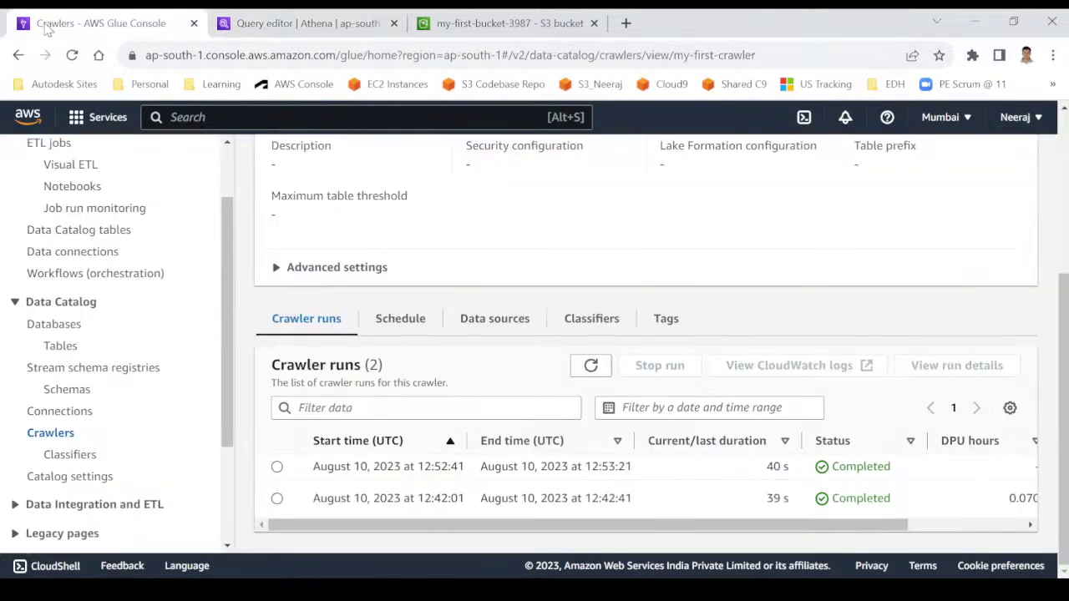
- Delete the sample_emp_data_csv table from the Data Catalog
click(62, 349)
click(276, 406)
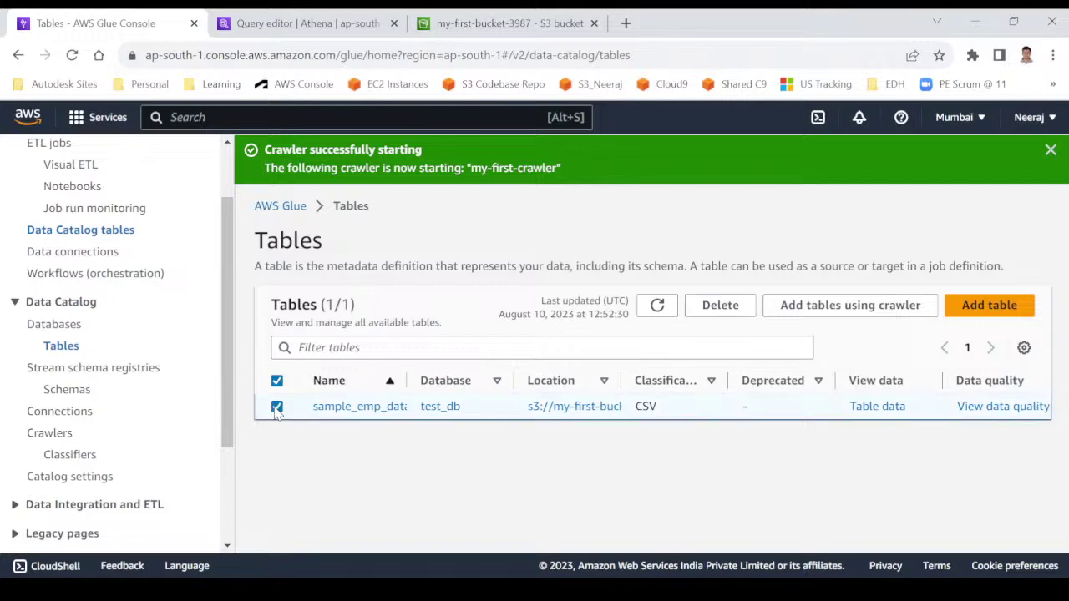
click(714, 306)
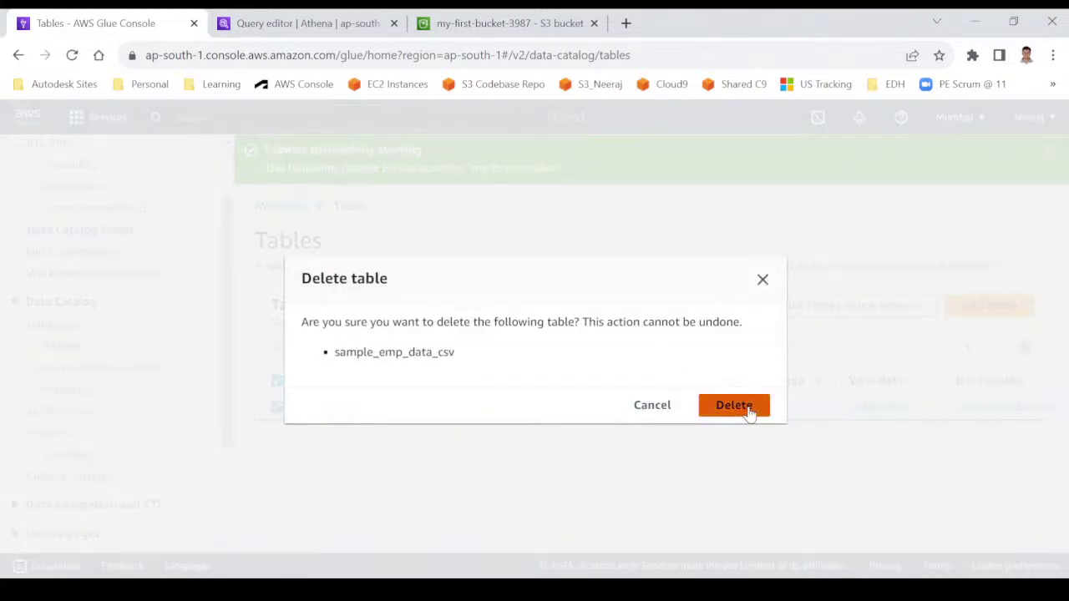
click(745, 406)
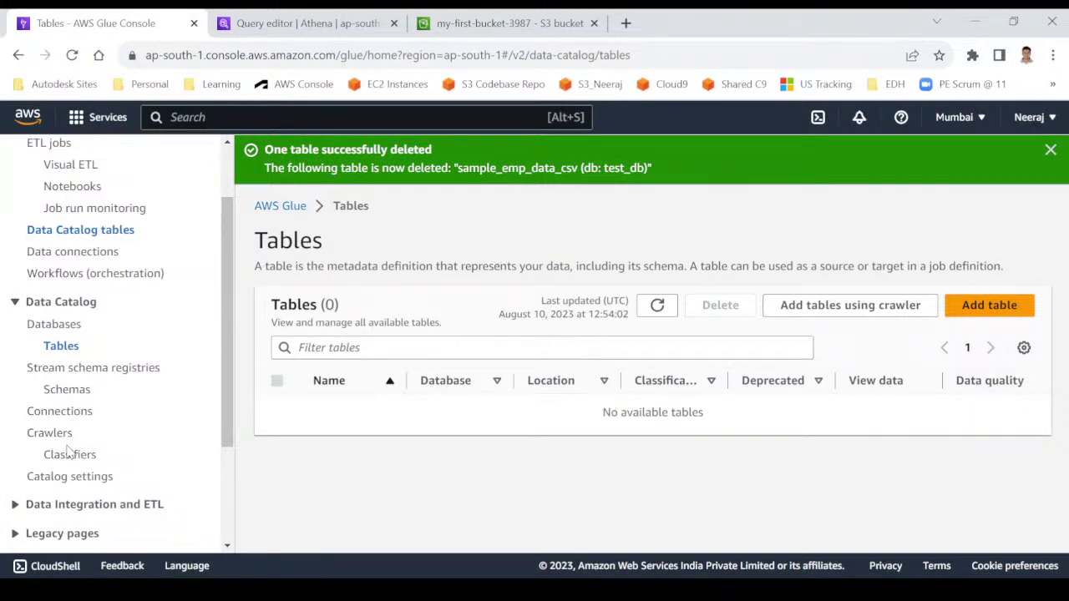
- Retry running my-first-crawler, dismiss the start error, and refresh until it shows Ready
click(94, 431)
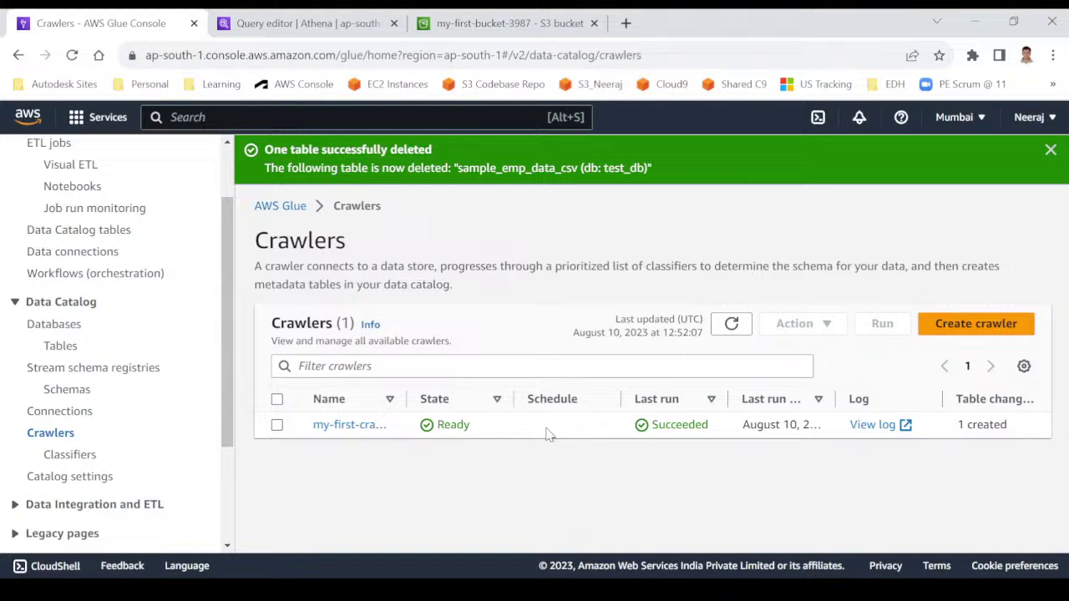
click(278, 426)
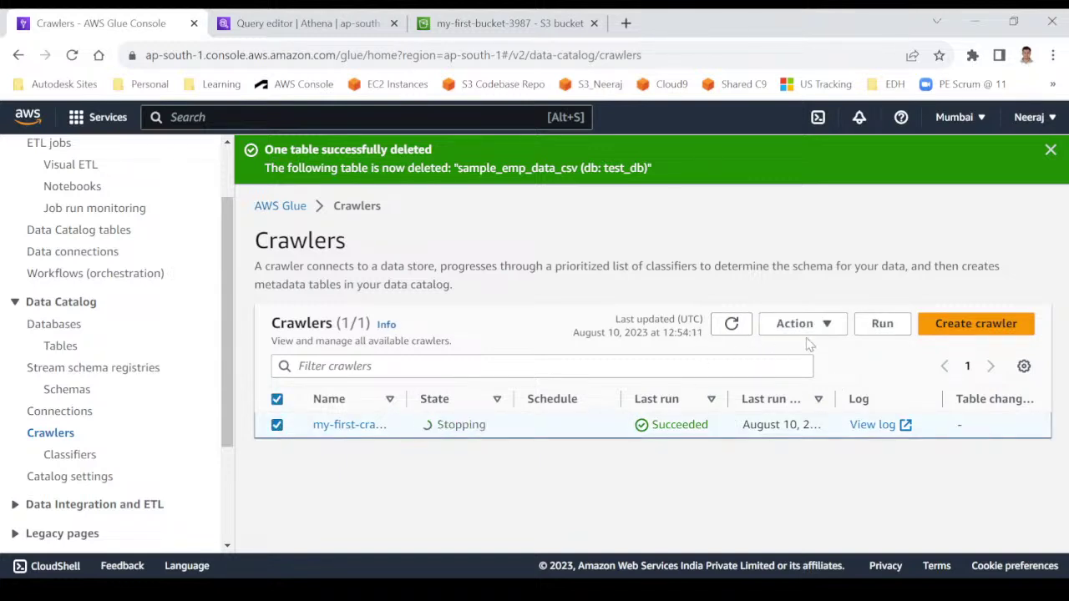
click(881, 327)
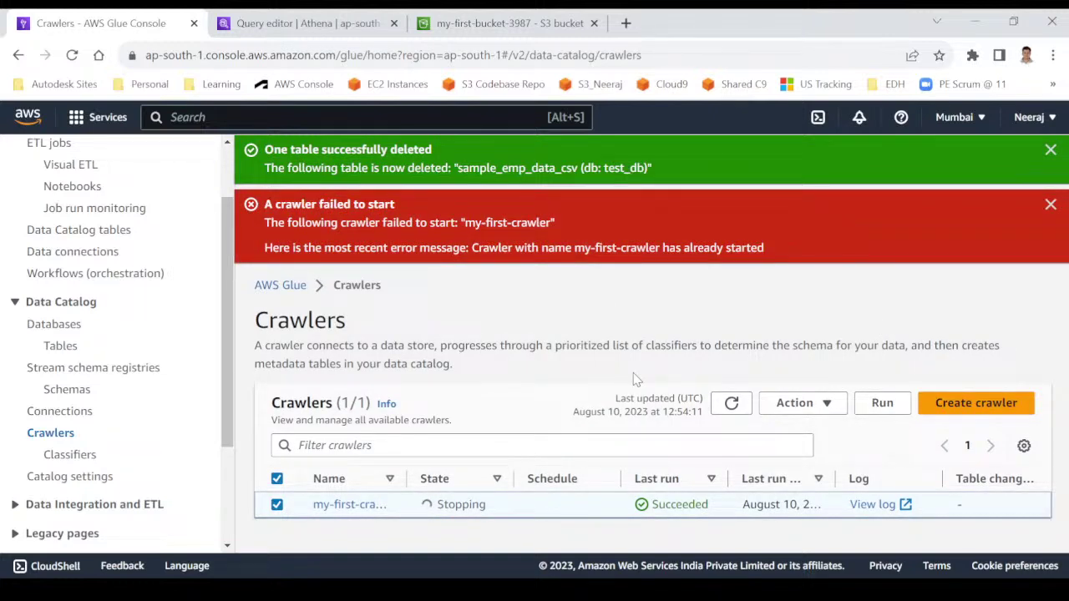
click(1050, 205)
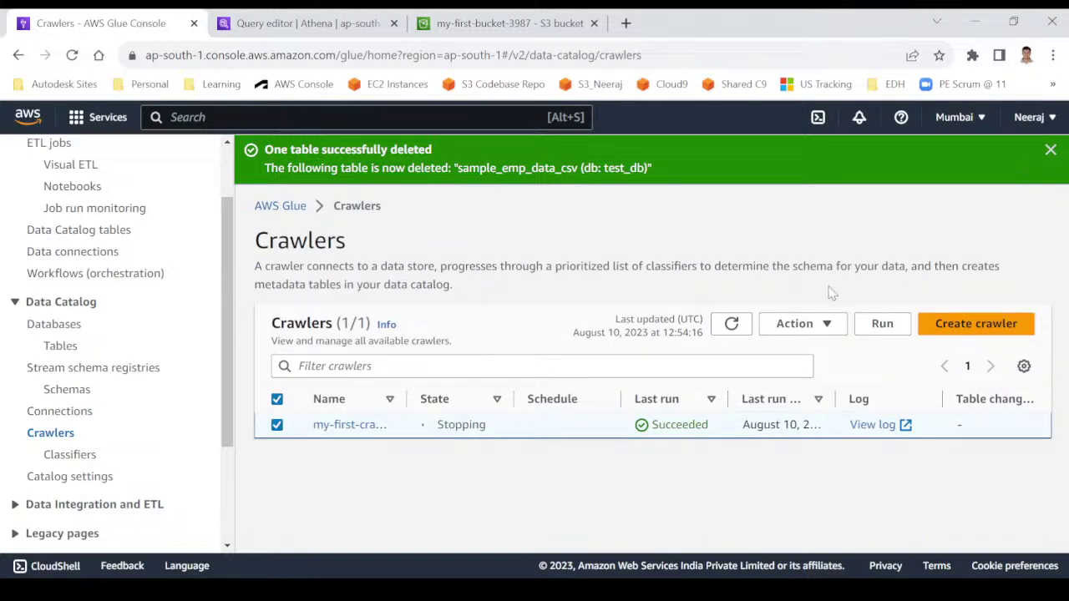
click(732, 325)
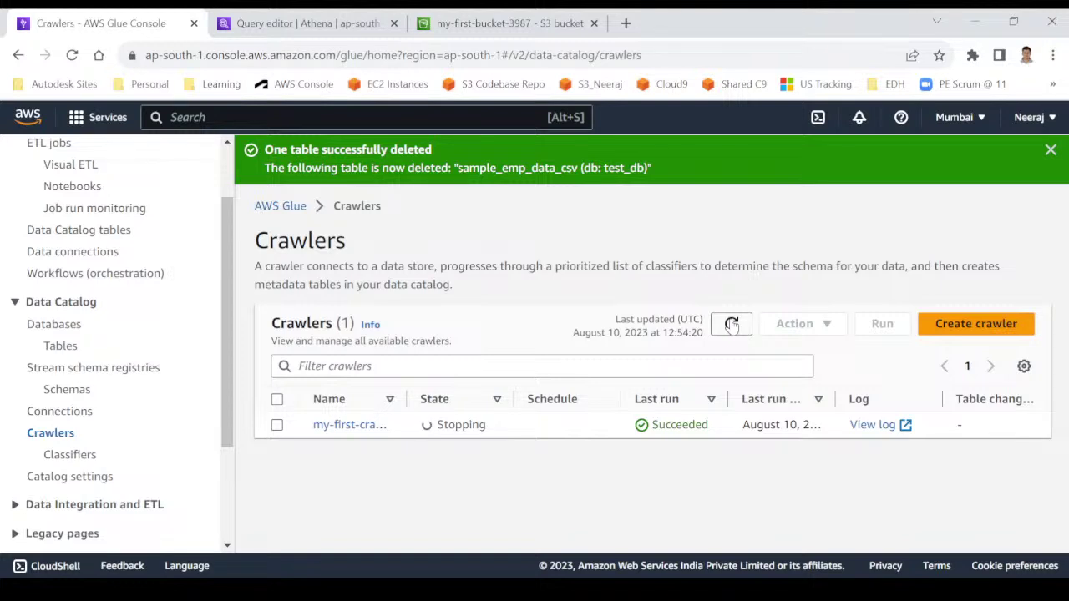
click(731, 325)
click(731, 325)
click(731, 325)
double_click(457, 427)
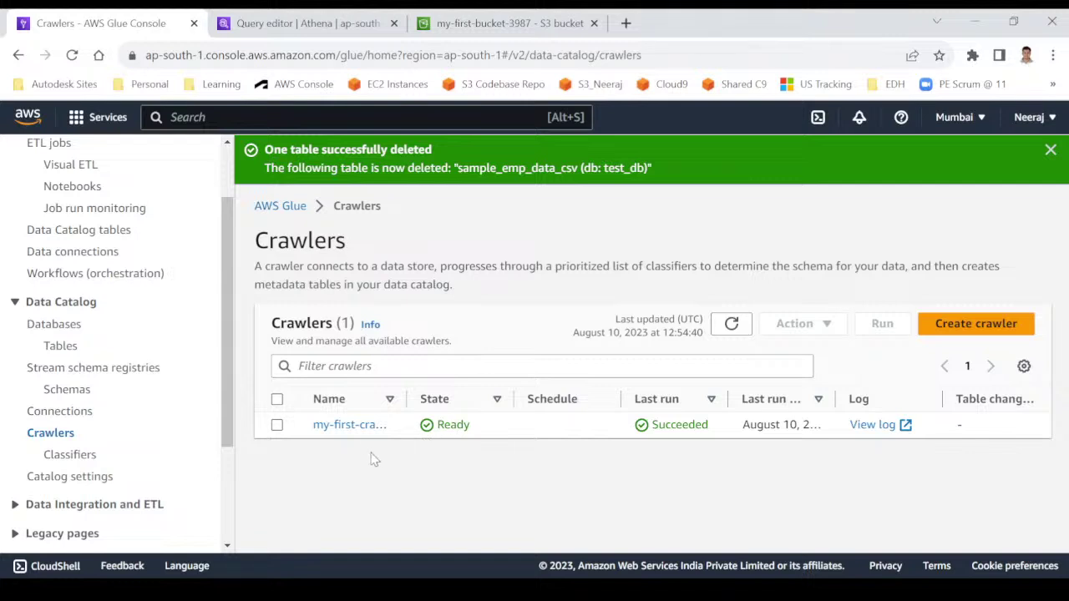
- Start a new run of my-first-crawler and open its run history
click(277, 425)
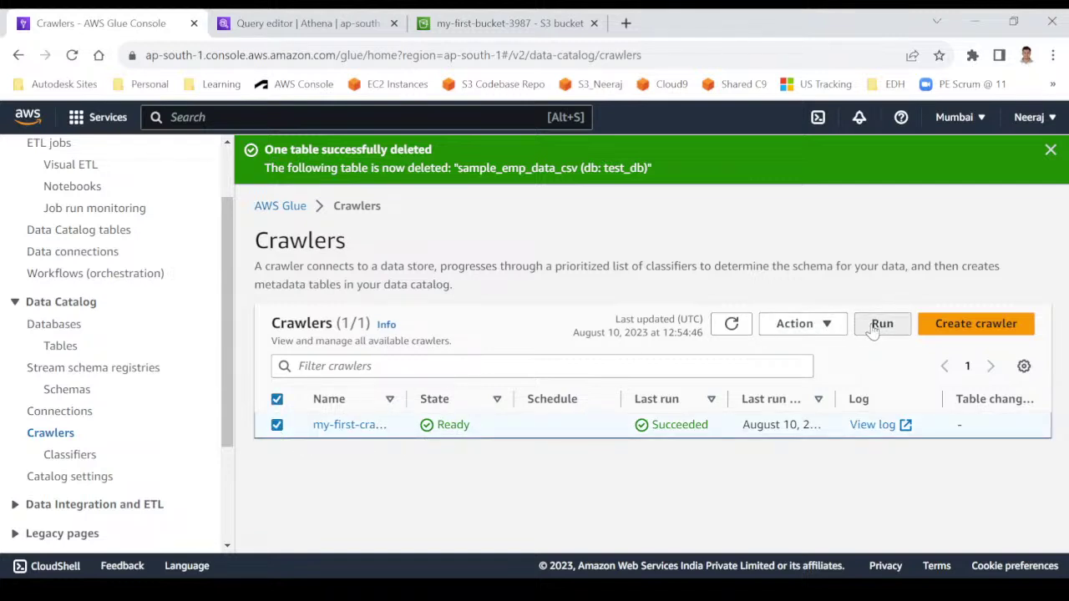
click(877, 326)
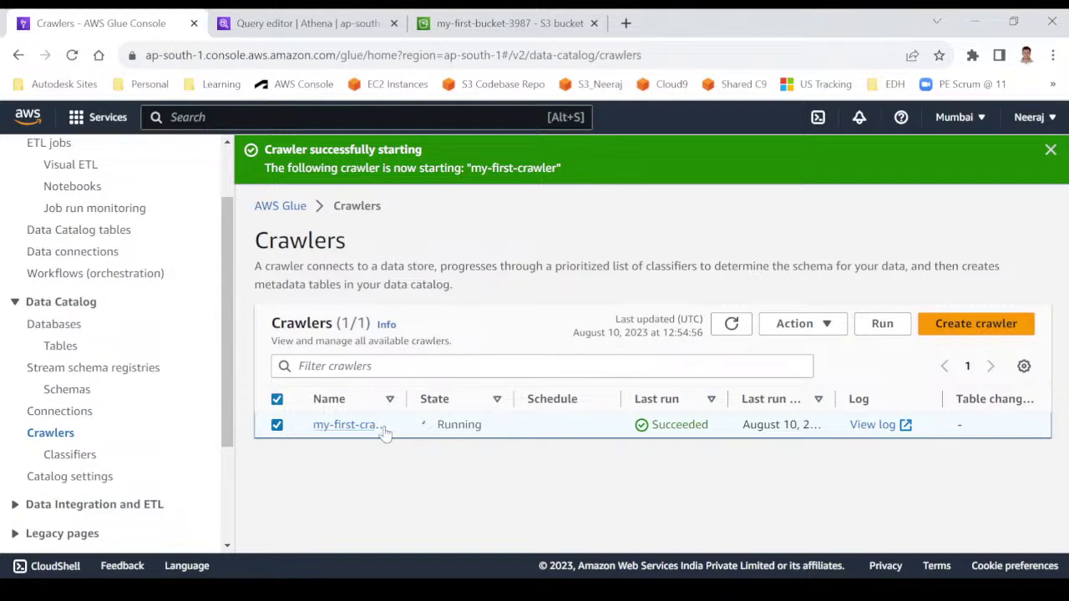
click(357, 429)
scroll(526, 434, down, 5)
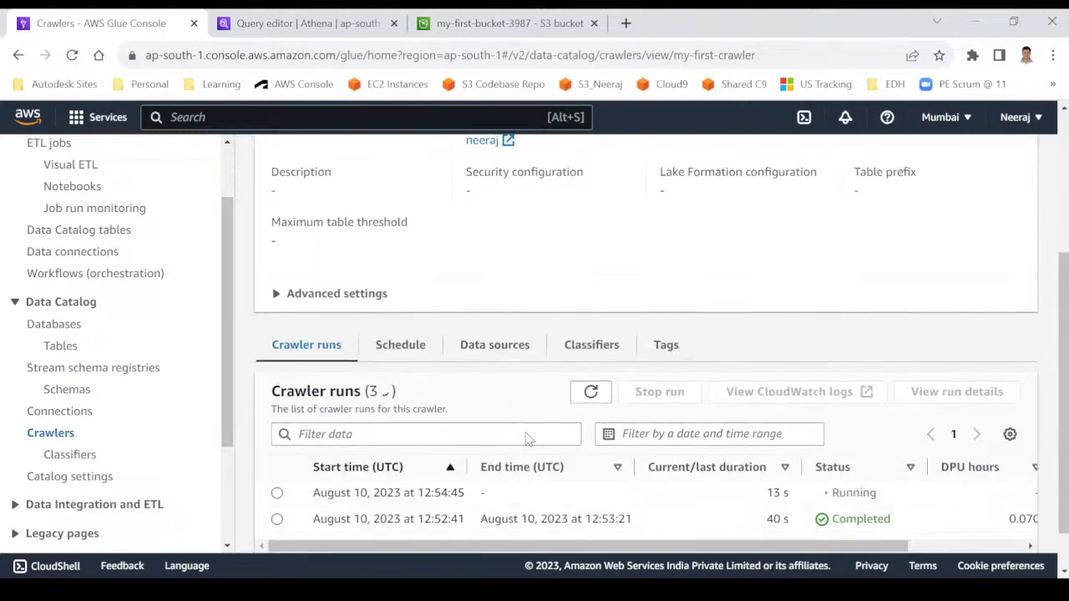
scroll(526, 434, right, 3)
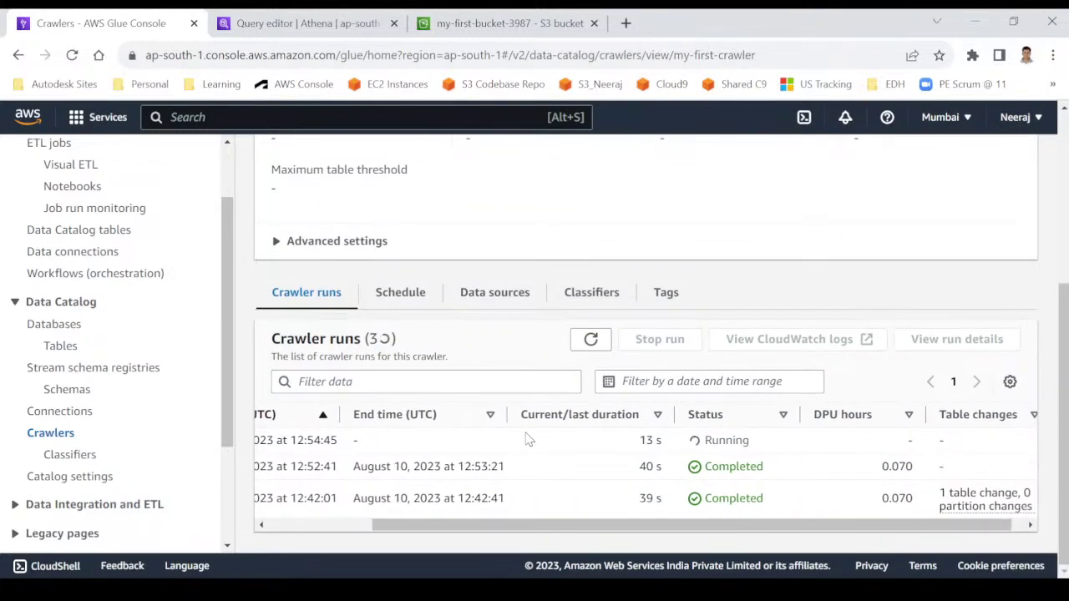
scroll(528, 439, left, 3)
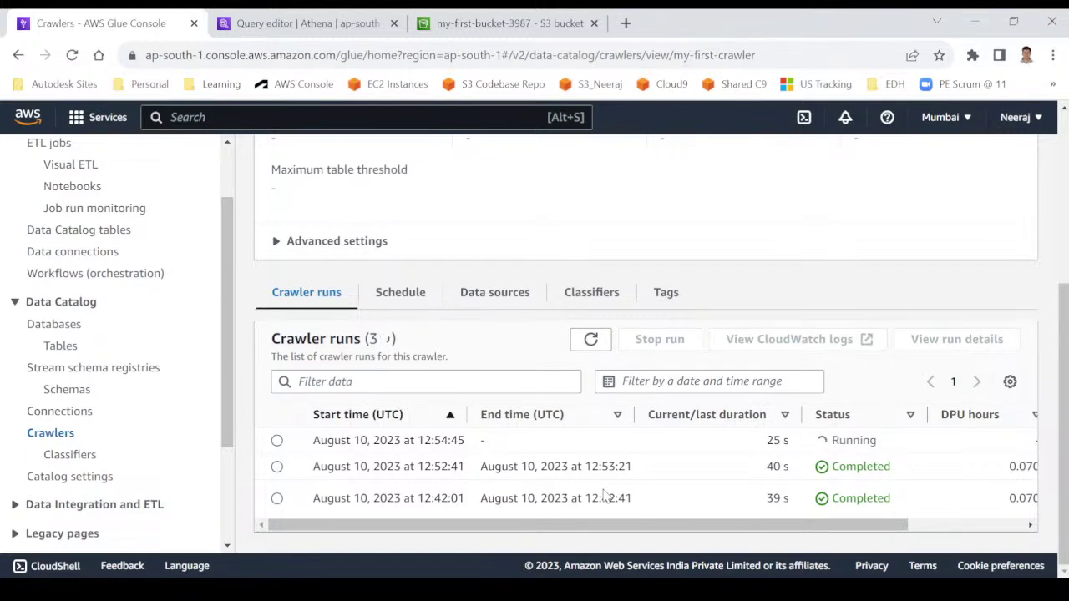
- Follow the run until it completes in 48 s, then confirm the tables list is still empty
click(668, 590)
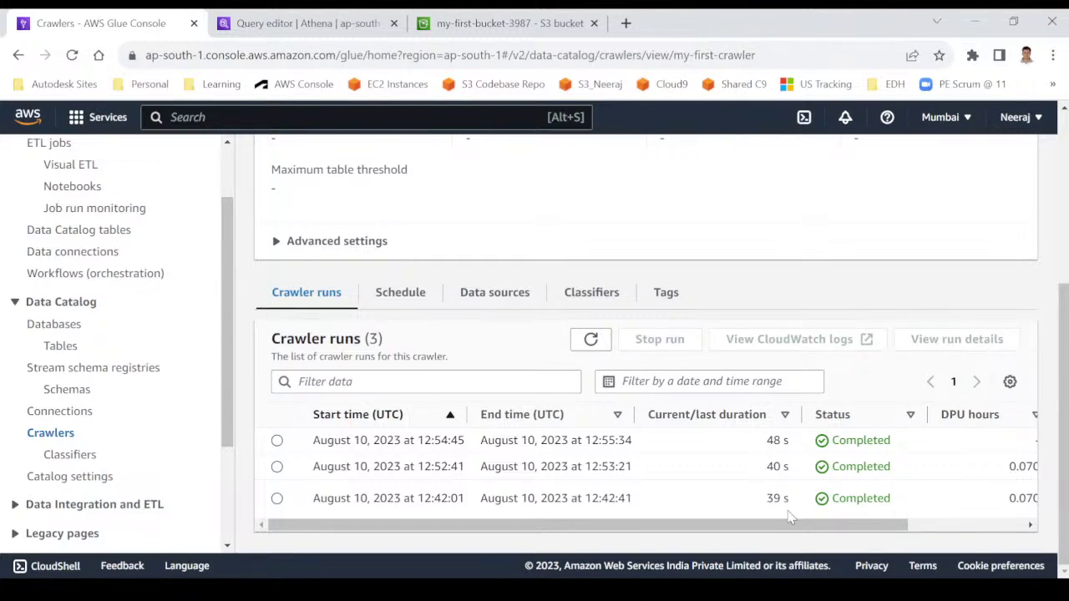
scroll(789, 514, right, 3)
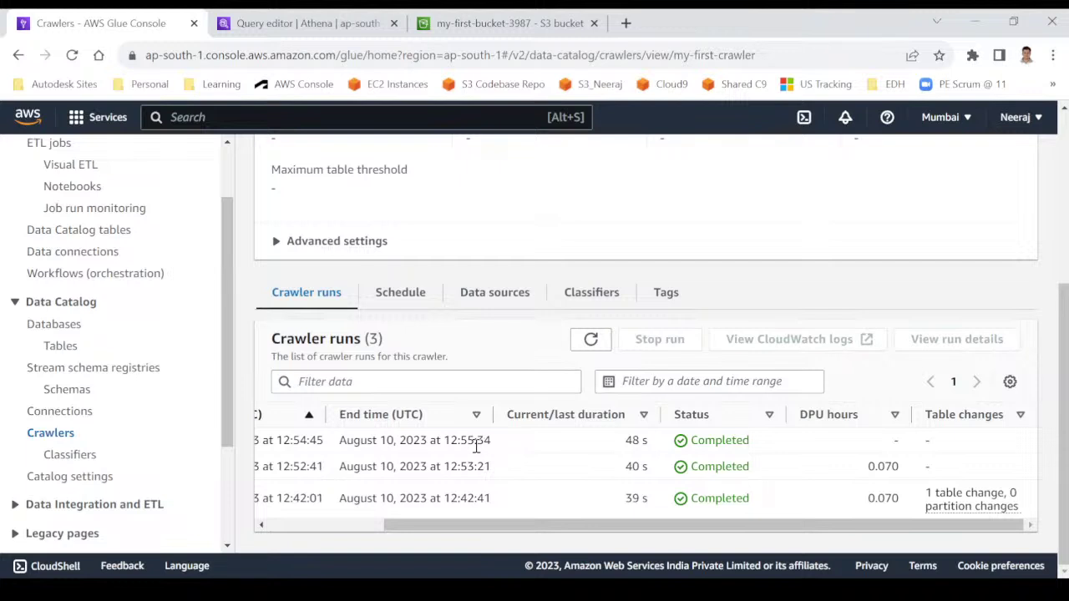
scroll(476, 449, left, 3)
scroll(476, 448, right, 2)
click(58, 346)
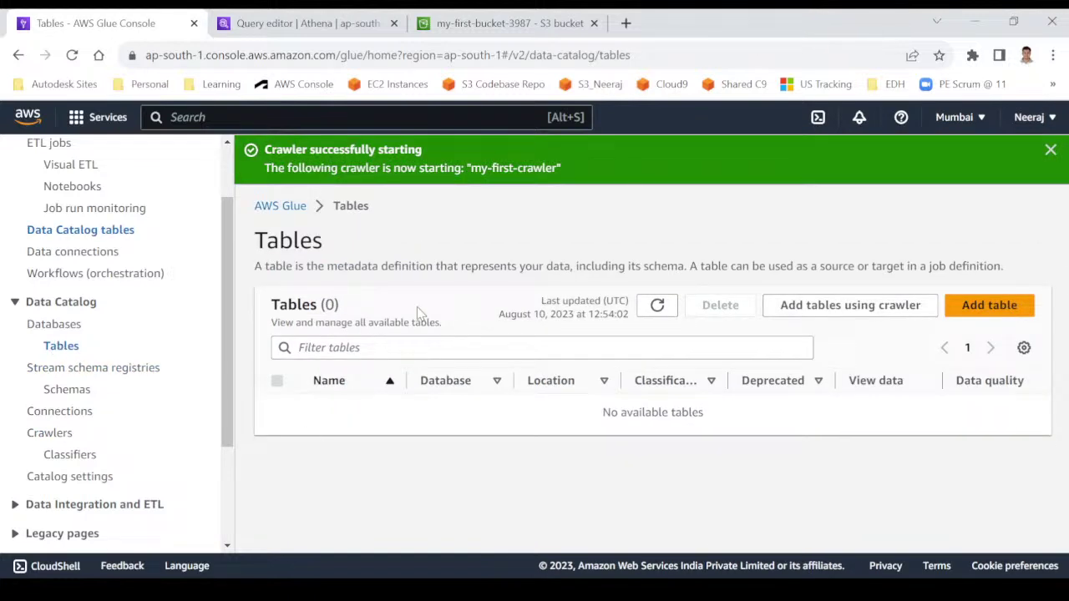
click(659, 307)
- Open test_db's details to verify it has zero tables, then return to the Crawlers list
click(51, 326)
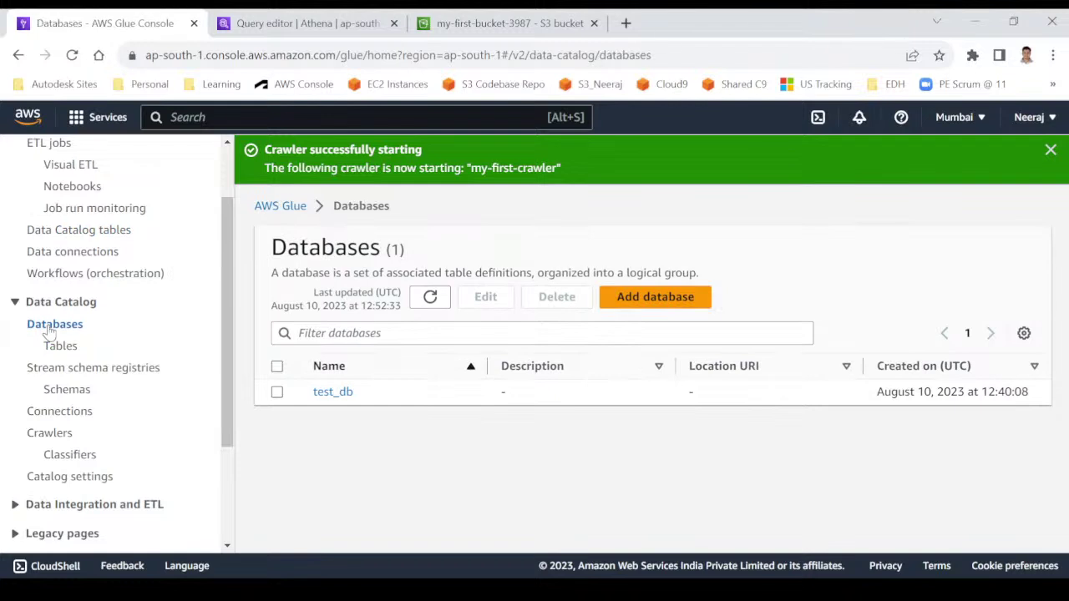
click(333, 392)
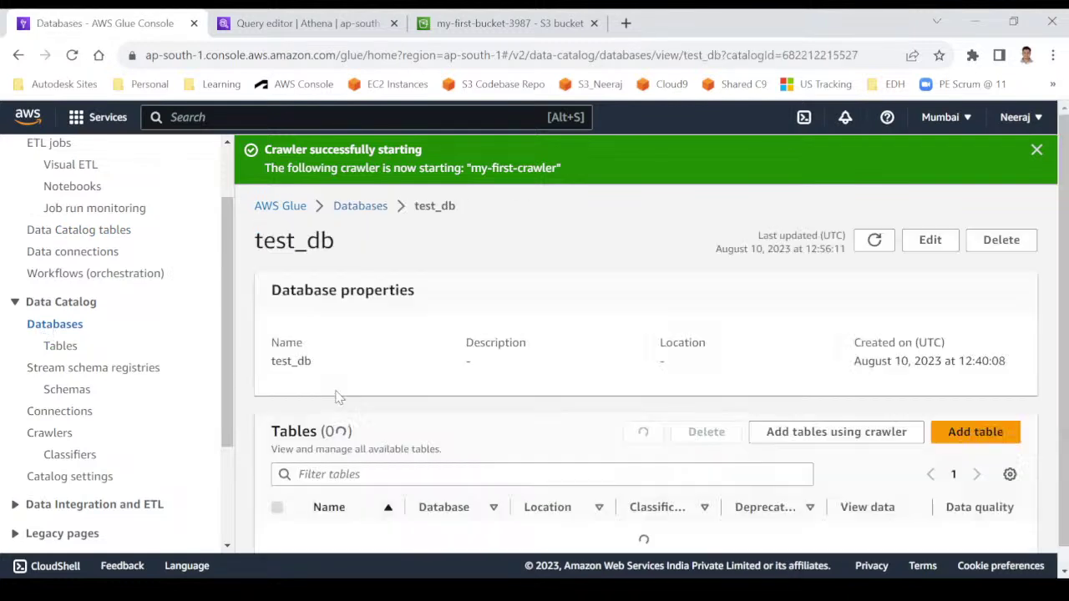
scroll(401, 402, down, 1)
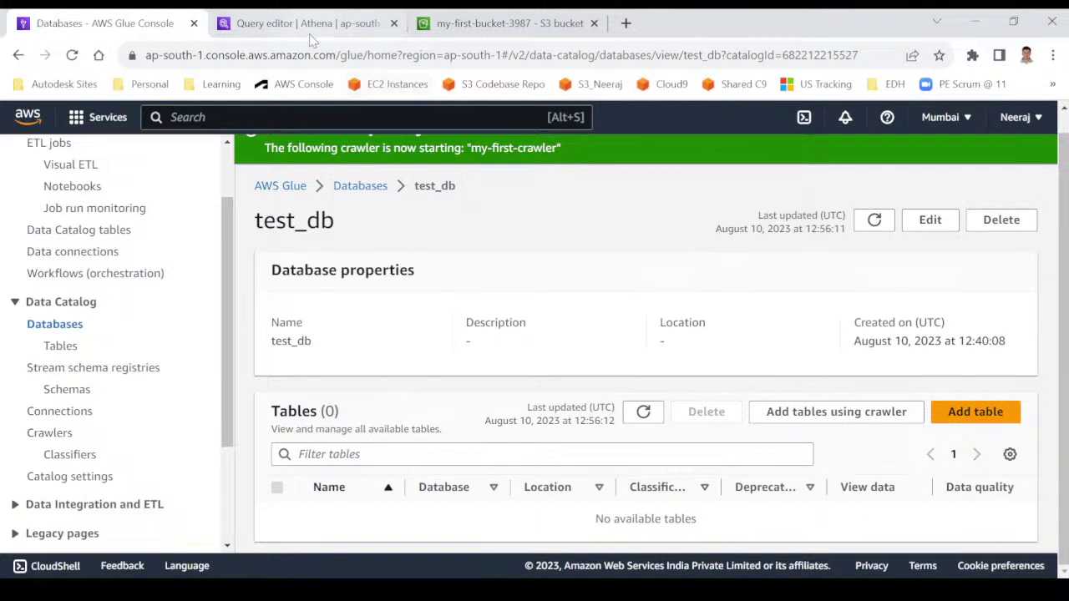
click(60, 432)
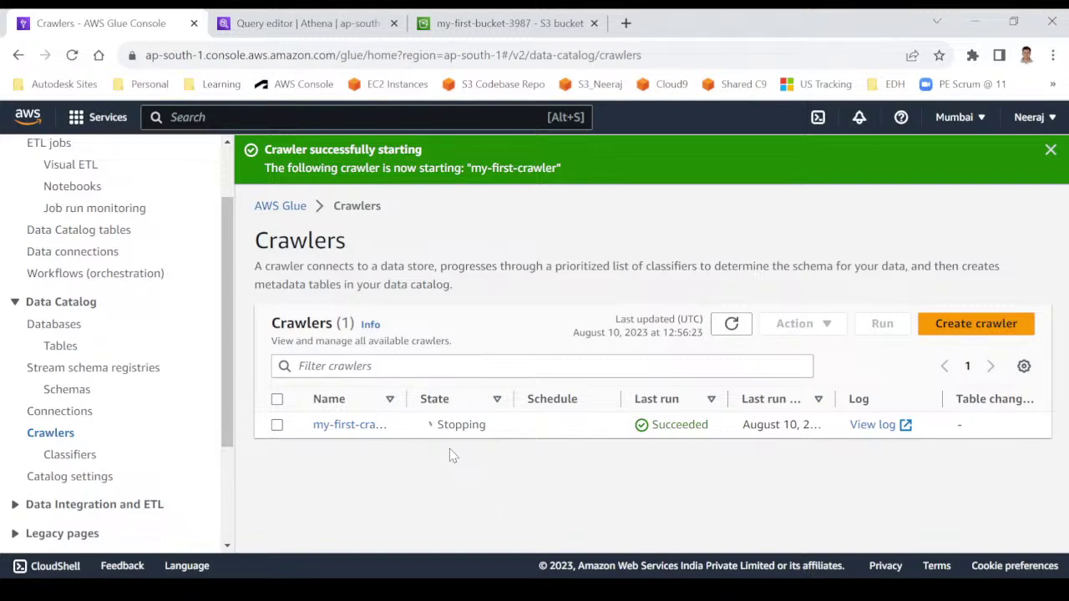
- Start a new crawler named my-second-crawler
click(961, 325)
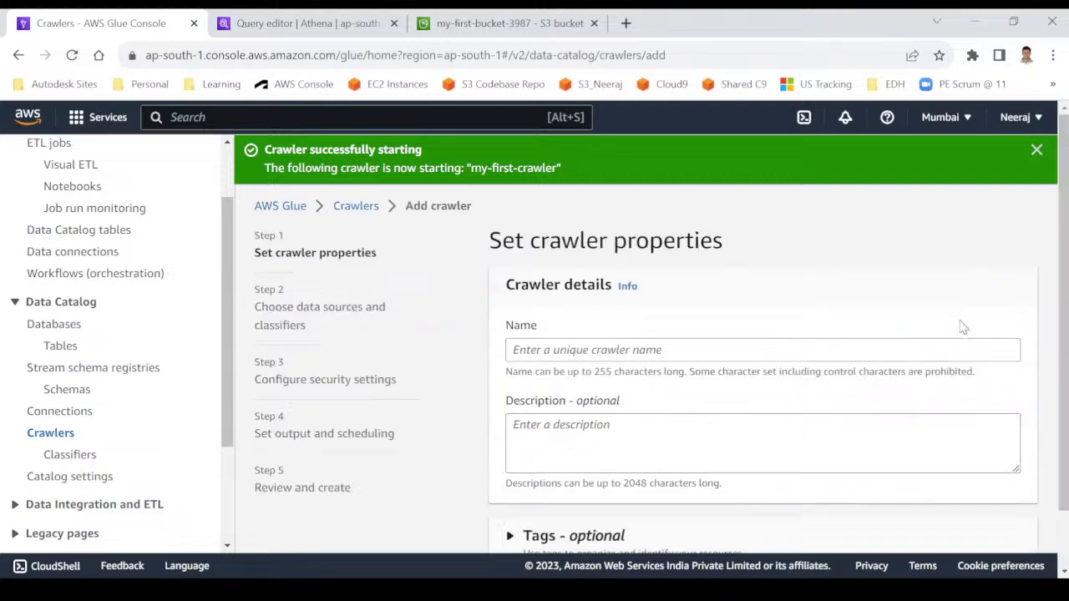
click(725, 354)
text(m)
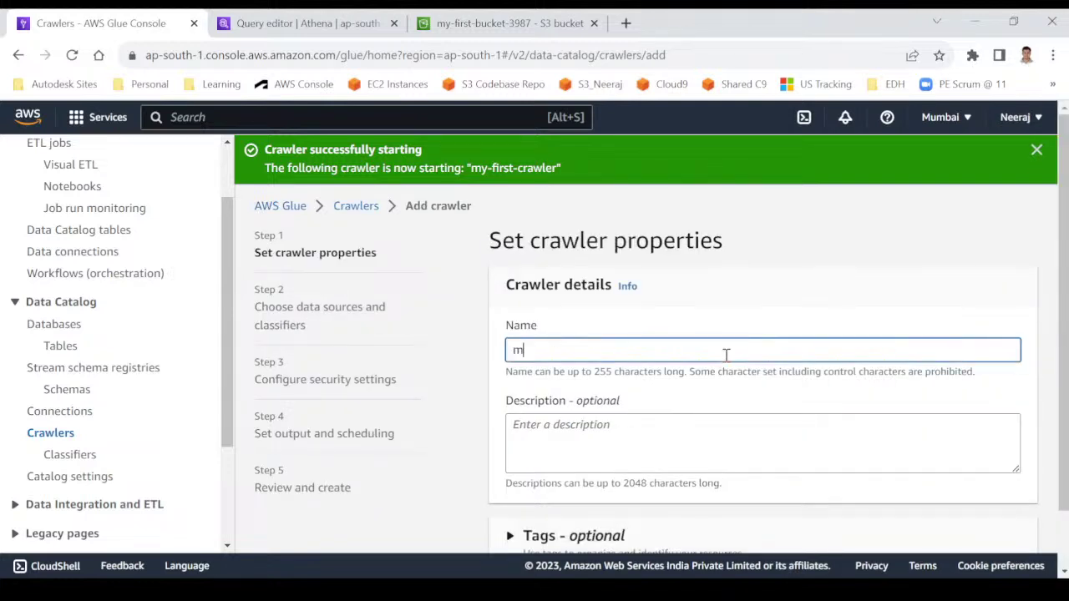
text(y-second-crawler)
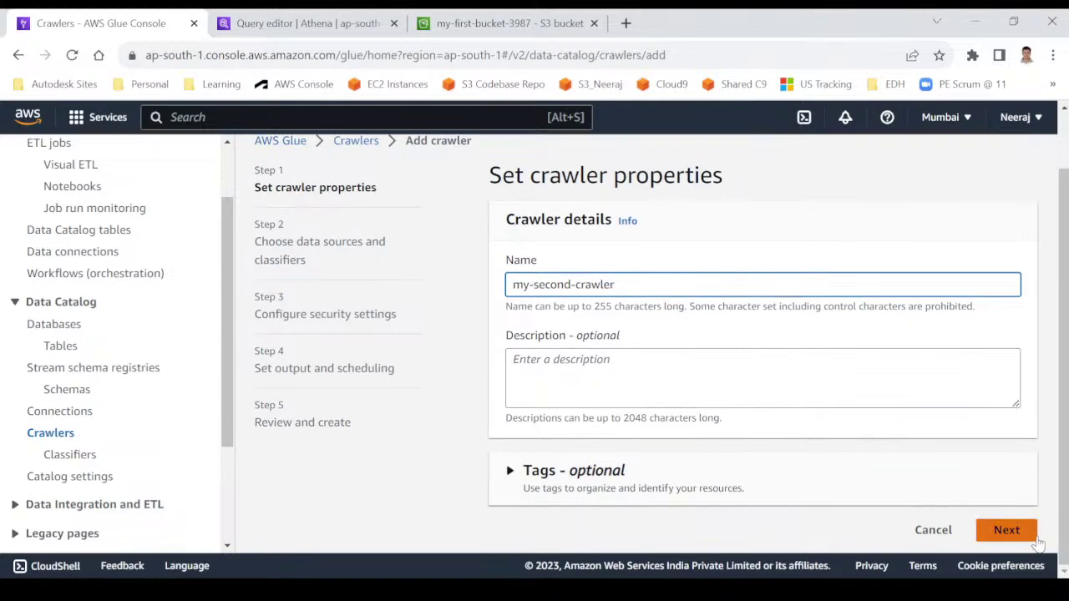
click(1006, 530)
- Add the S3 folder my-first-bucket-3987/employee/ as the crawler's data source
scroll(756, 443, down, 1)
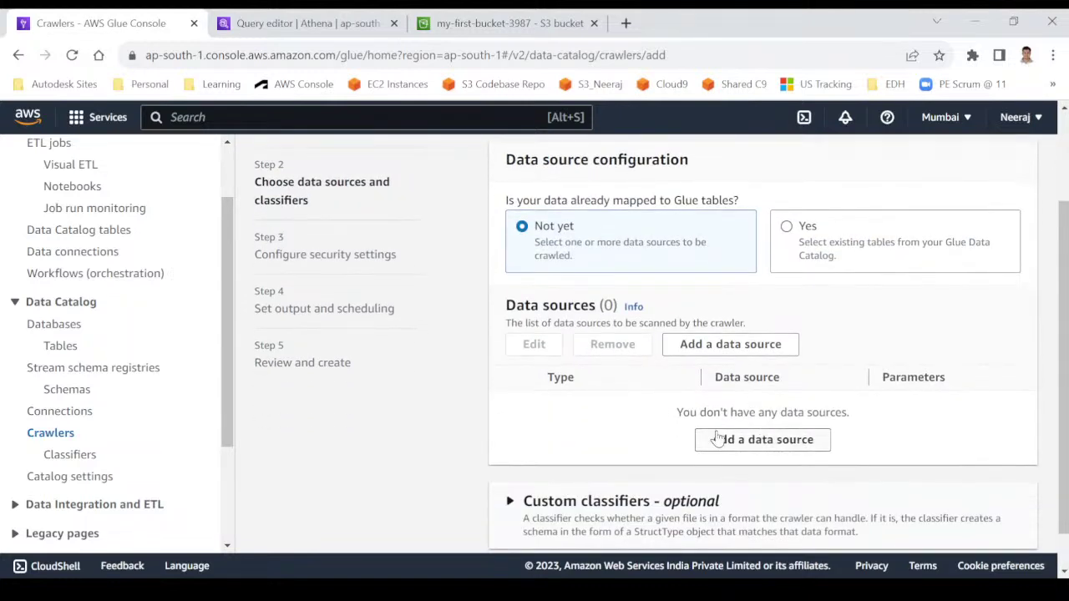
click(717, 441)
scroll(716, 404, down, 2)
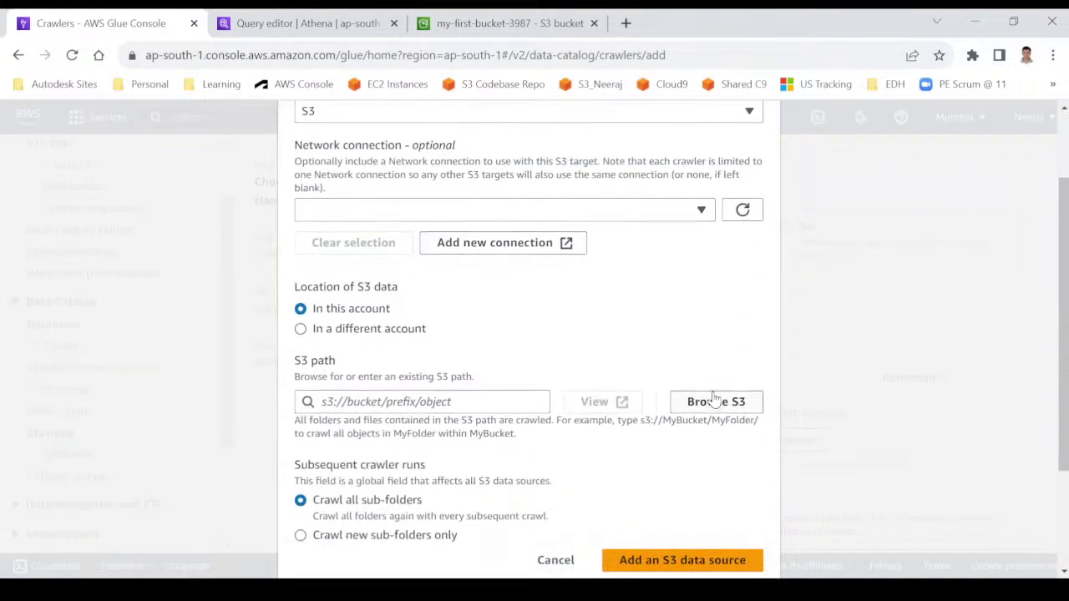
click(716, 402)
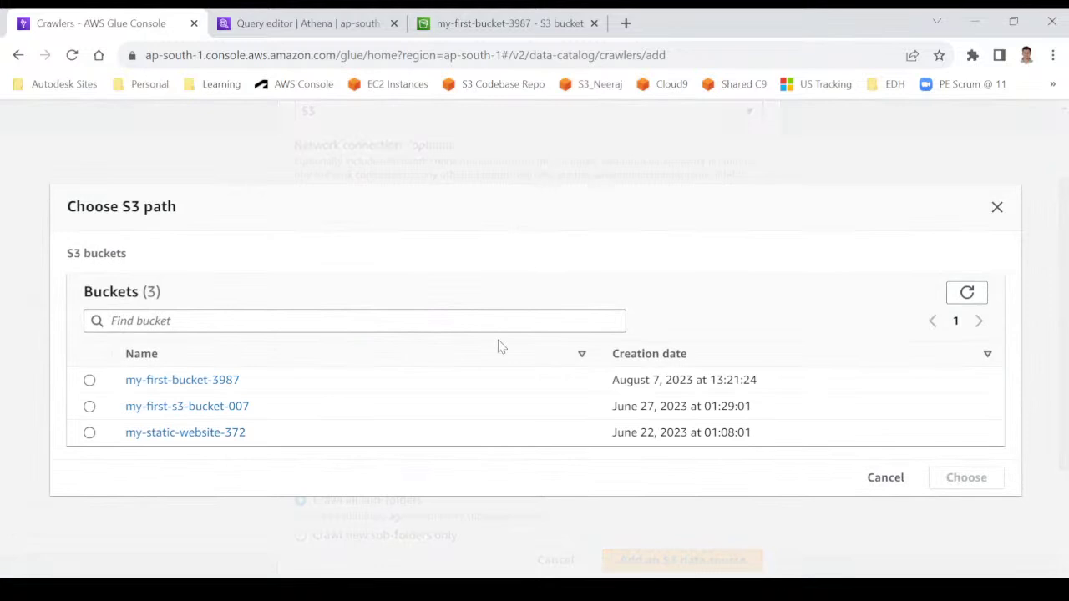
click(152, 386)
click(89, 420)
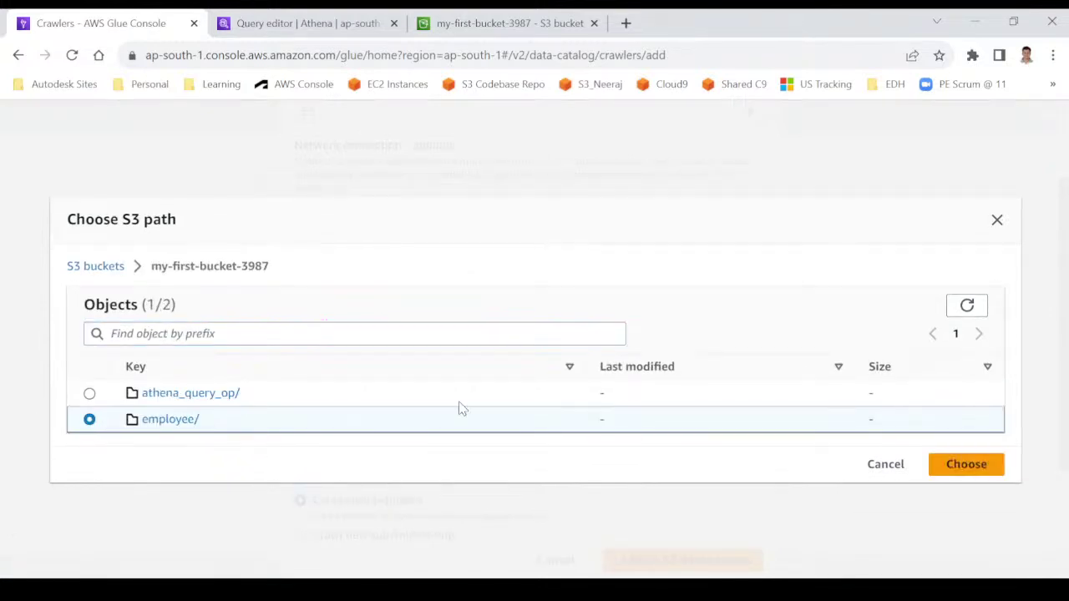
click(964, 465)
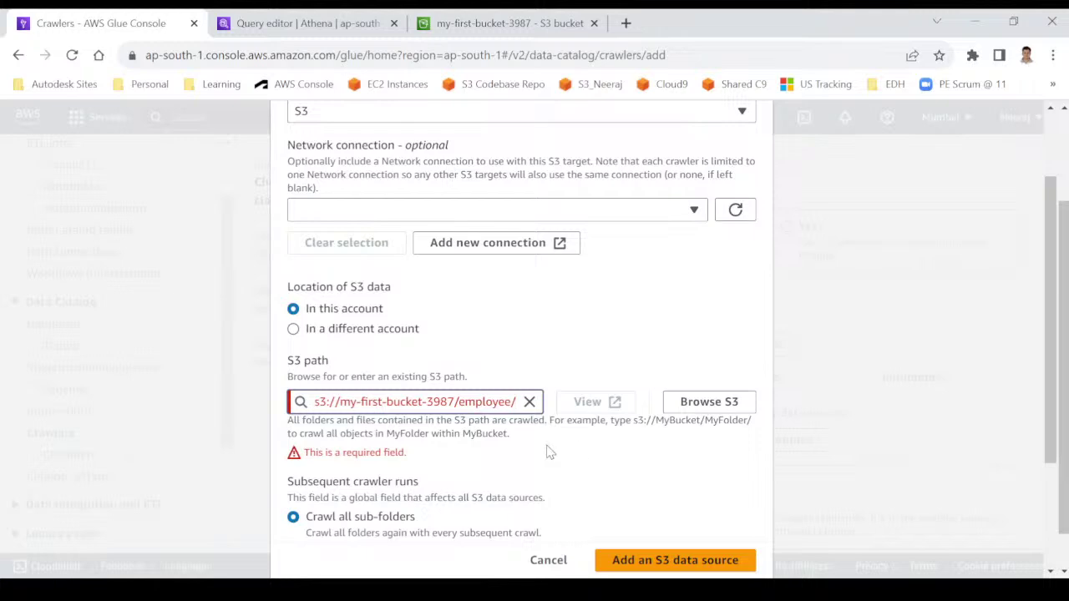
scroll(530, 455, down, 2)
click(691, 550)
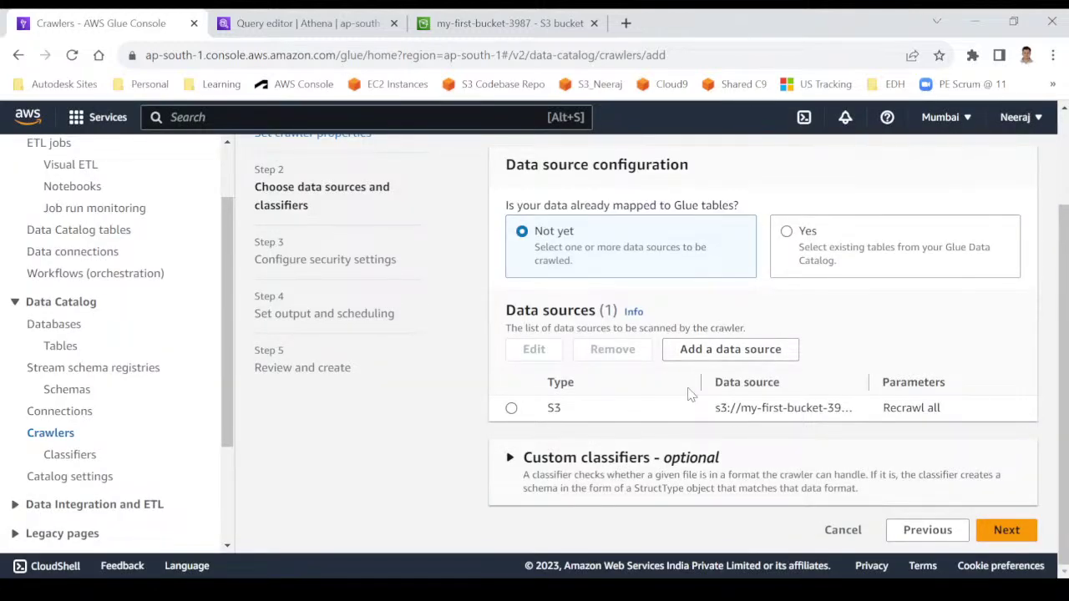
- Assign the existing IAM role AWSGlueServiceRole-testCrawlerIAMRole
click(1002, 530)
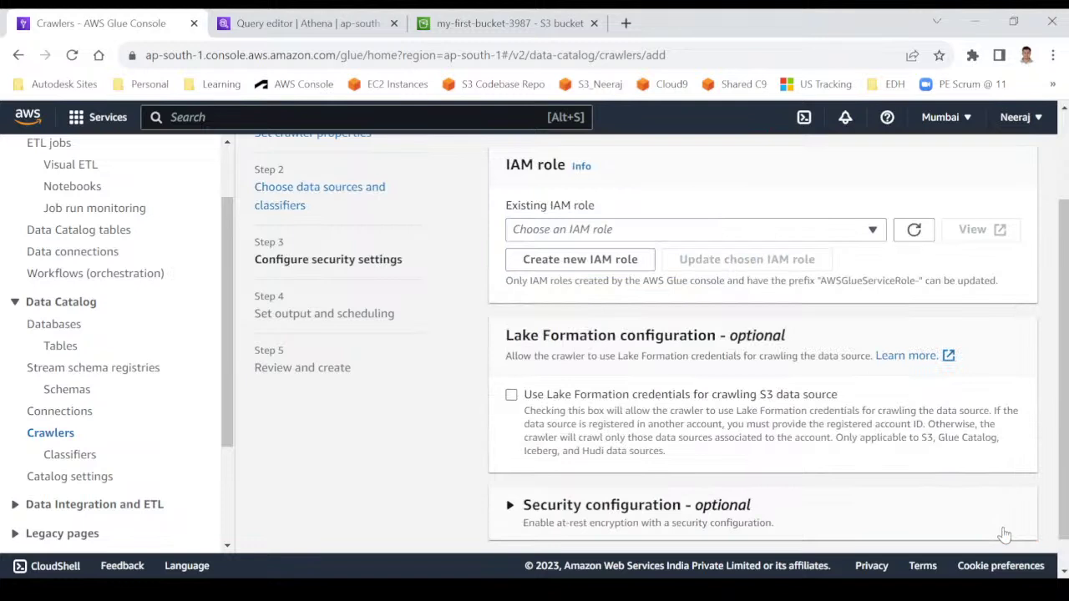
click(837, 231)
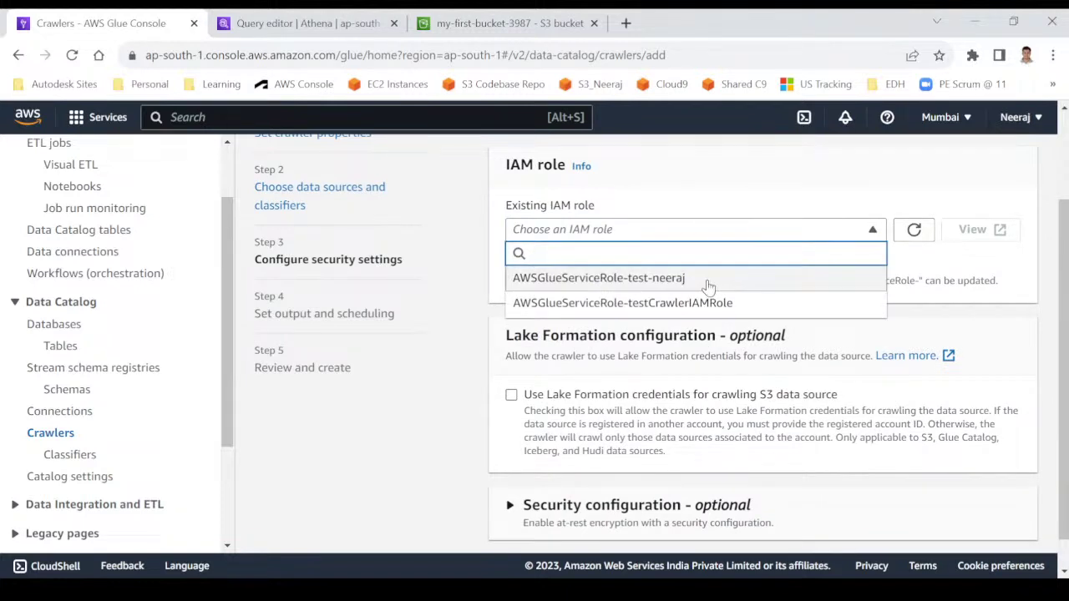
click(681, 303)
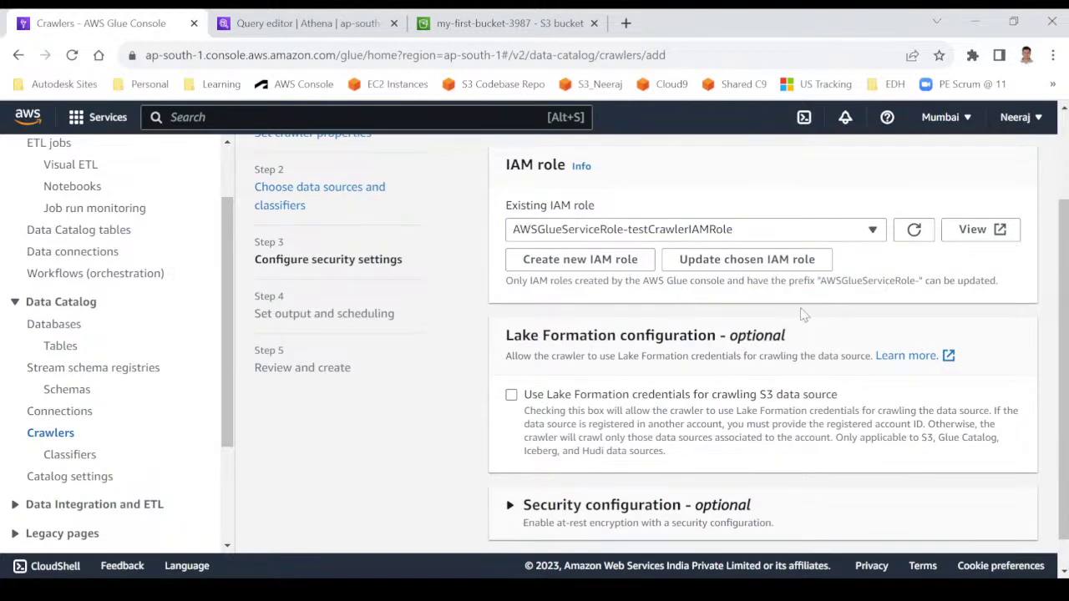
scroll(758, 332, down, 2)
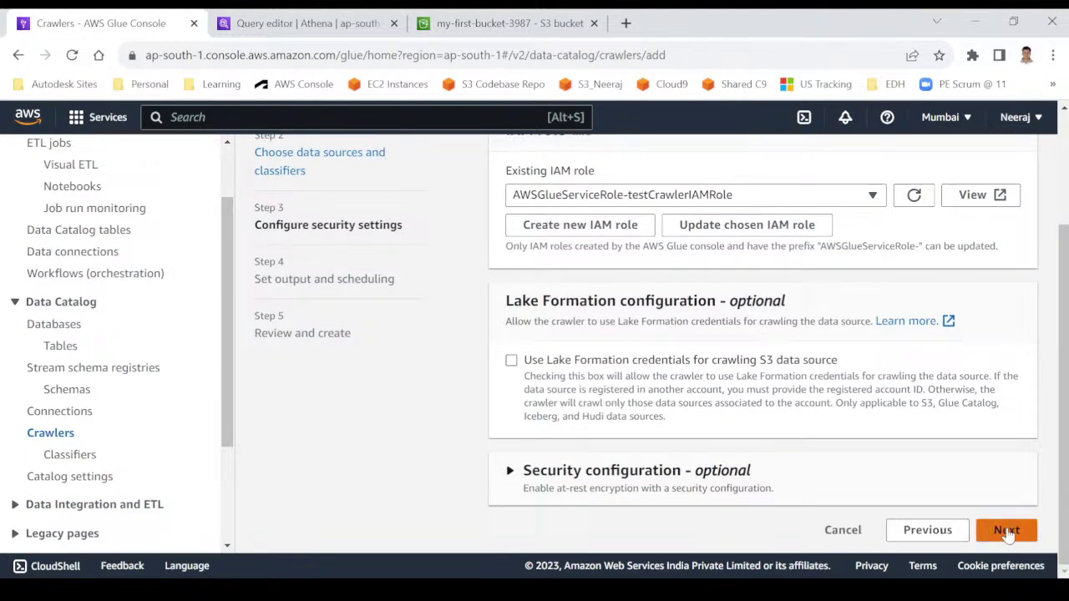
- Set test_db as the output database, review the settings, and create the crawler
click(1005, 530)
scroll(798, 401, down, 2)
scroll(785, 334, up, 1)
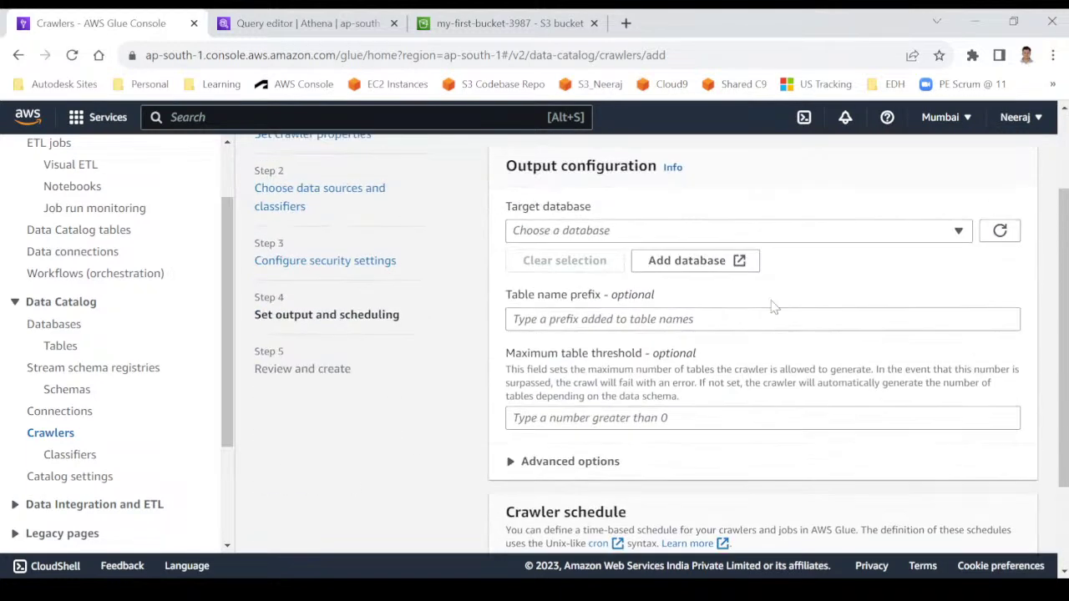
click(659, 235)
click(572, 279)
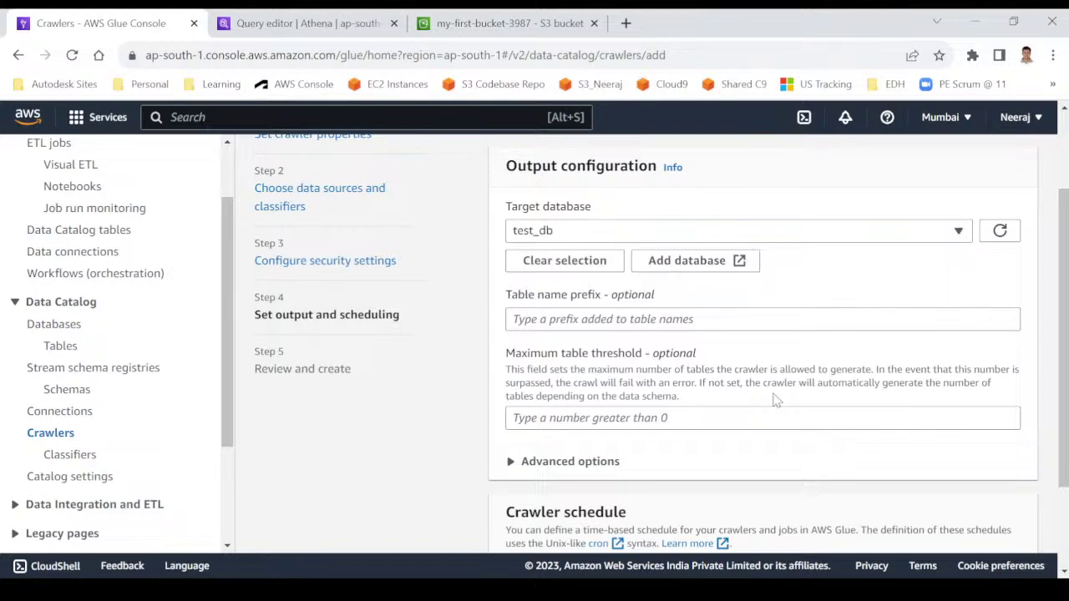
scroll(773, 395, down, 2)
click(1010, 534)
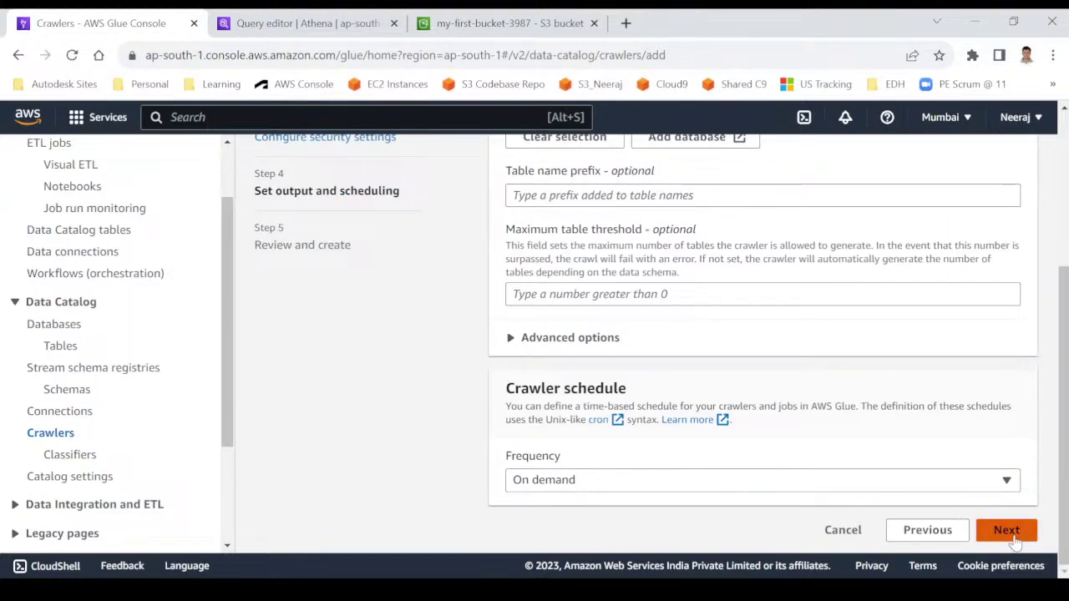
scroll(799, 435, down, 10)
click(950, 530)
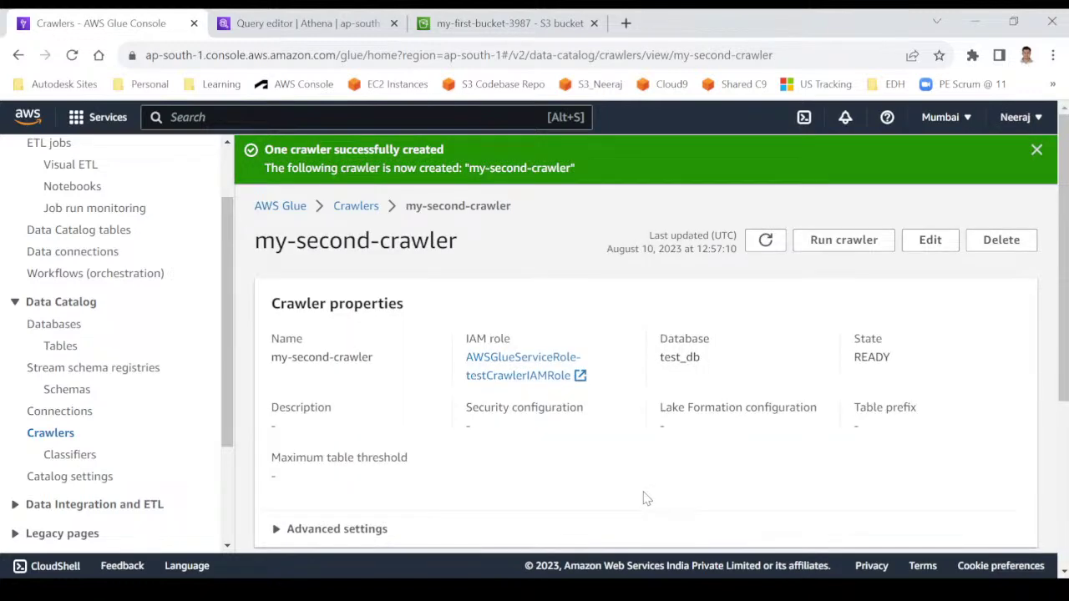
- Run my-second-crawler and refresh its status until the run completes
scroll(643, 498, down, 3)
scroll(608, 286, up, 3)
click(847, 240)
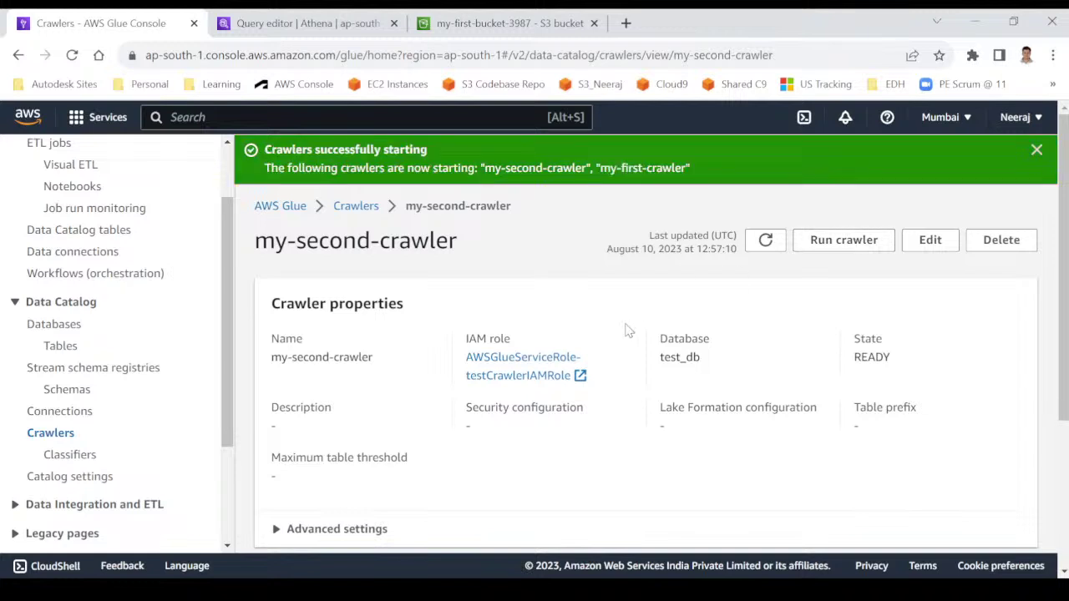
scroll(398, 456, down, 3)
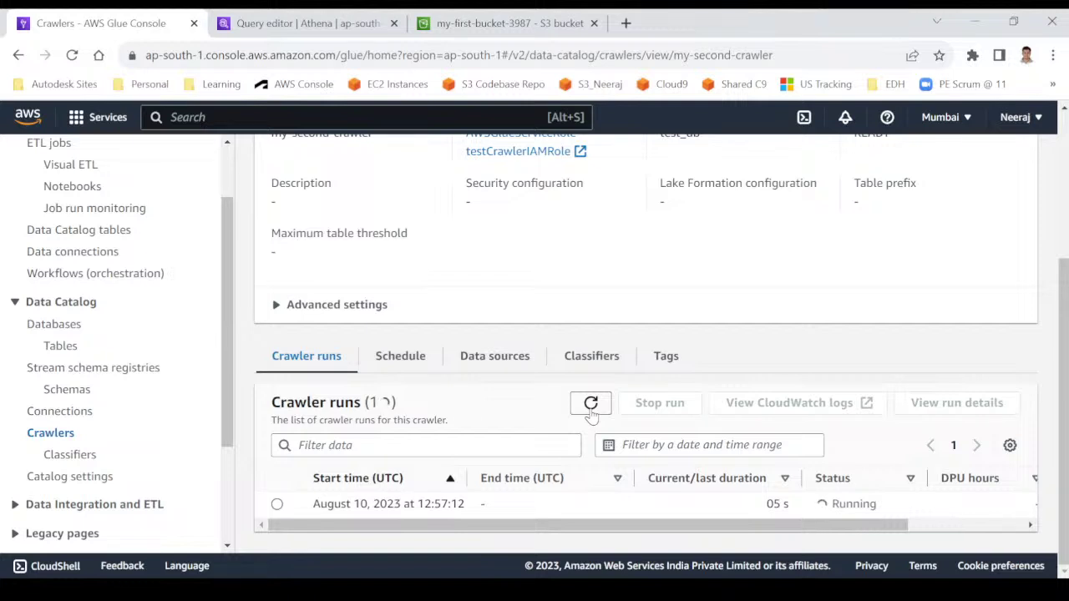
click(591, 405)
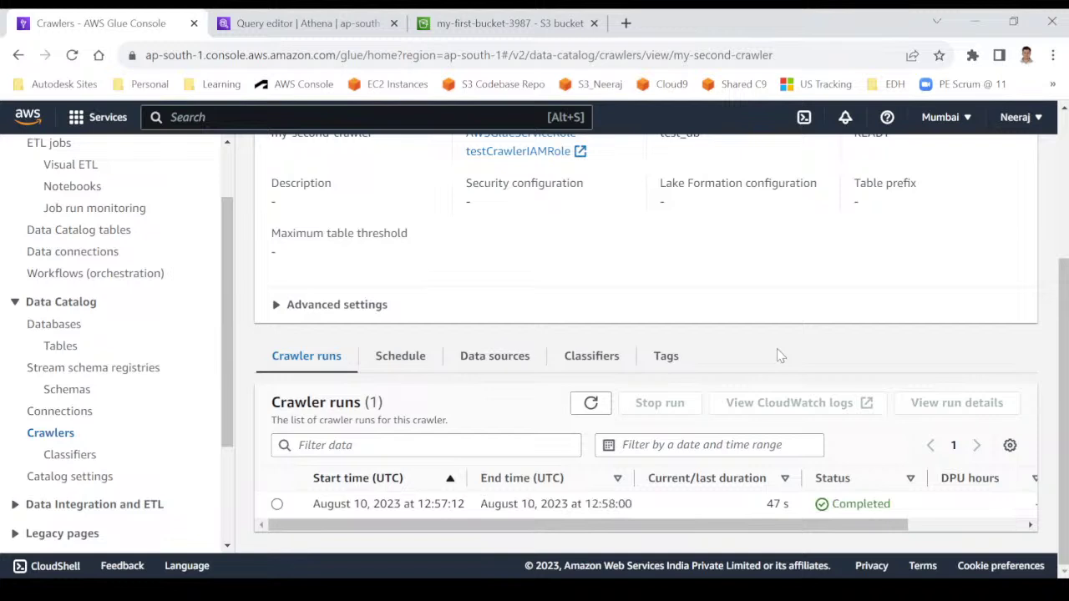
scroll(695, 511, right, 3)
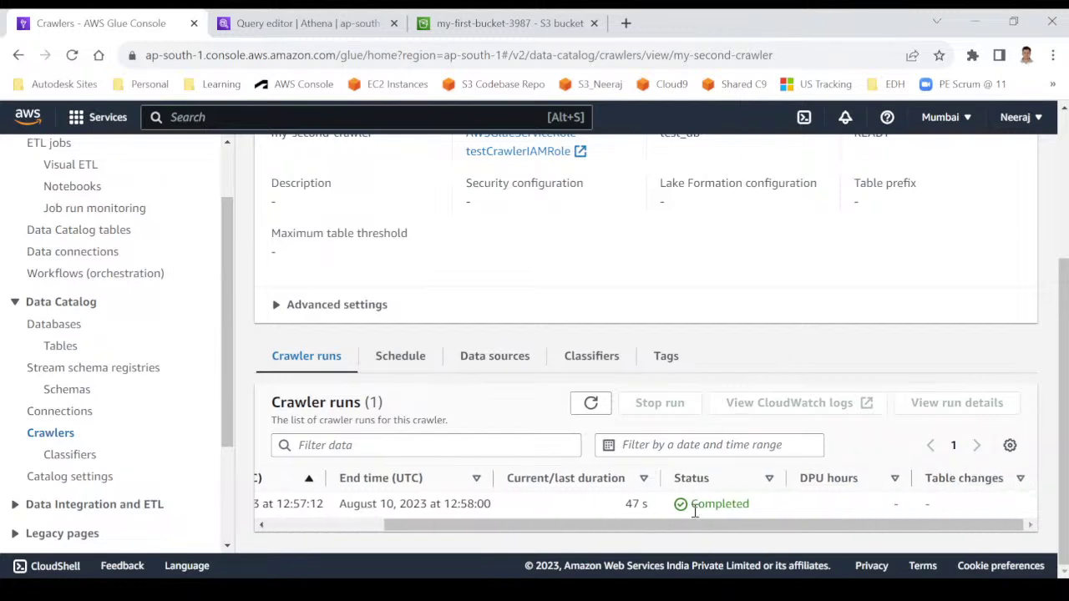
scroll(695, 511, left, 3)
scroll(695, 511, right, 3)
scroll(687, 474, left, 2)
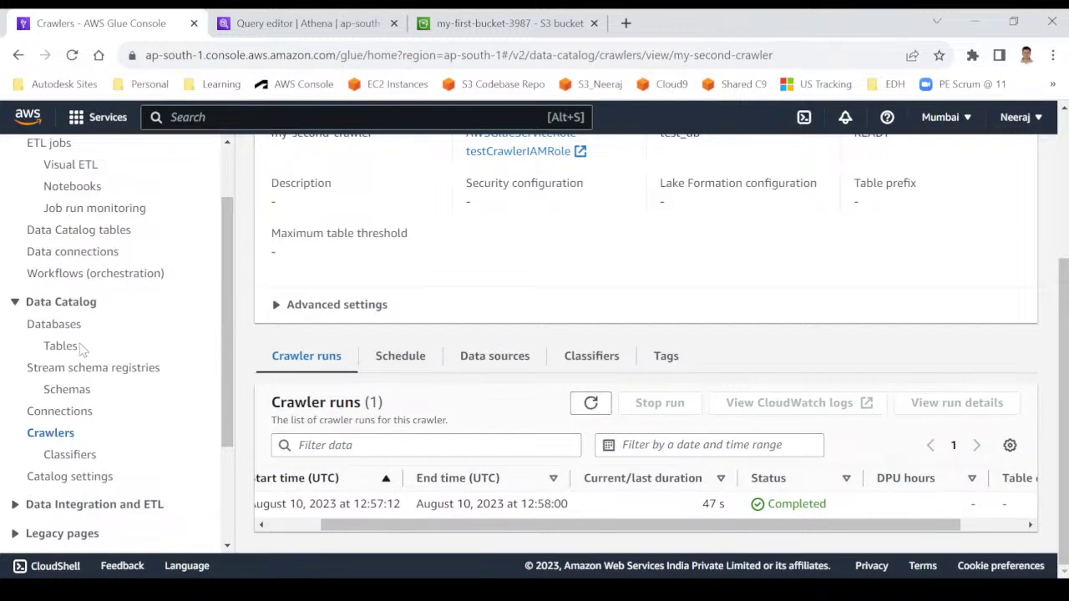
- Check the Data Catalog tables list, dismiss the crawler banner, and return to Athena's query editor
click(50, 350)
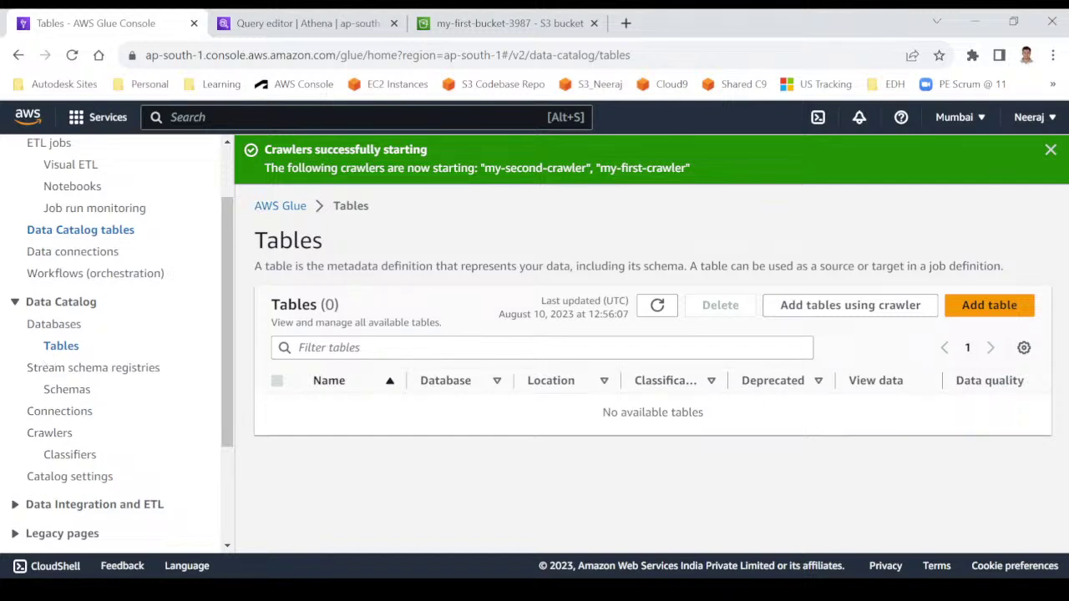
click(1050, 151)
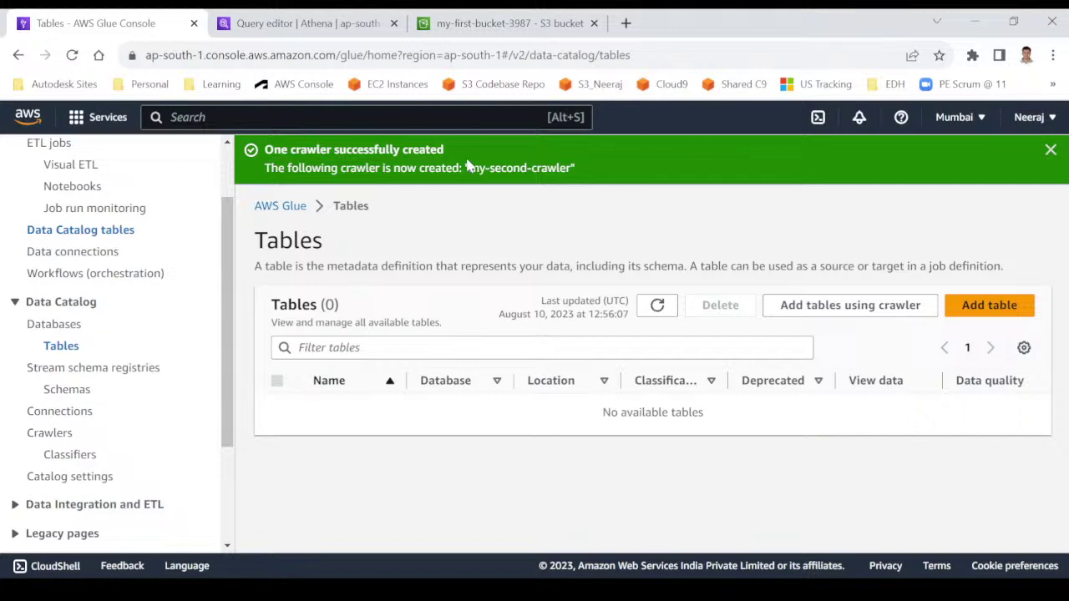
click(267, 30)
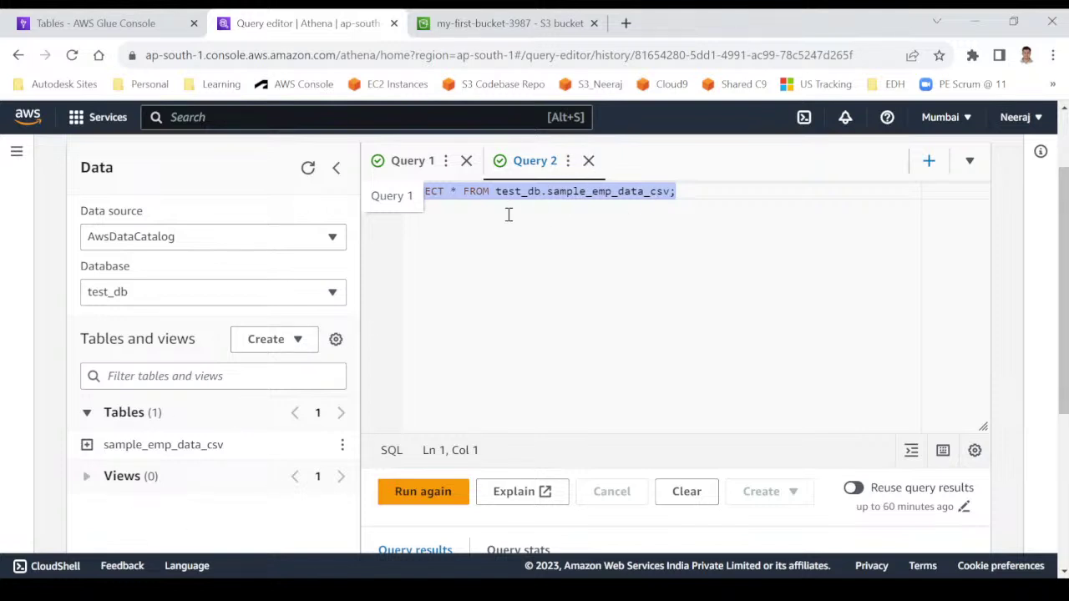
- Review the sample_emp_data_csv query results in Athena
scroll(570, 370, down, 3)
scroll(570, 378, down, 1)
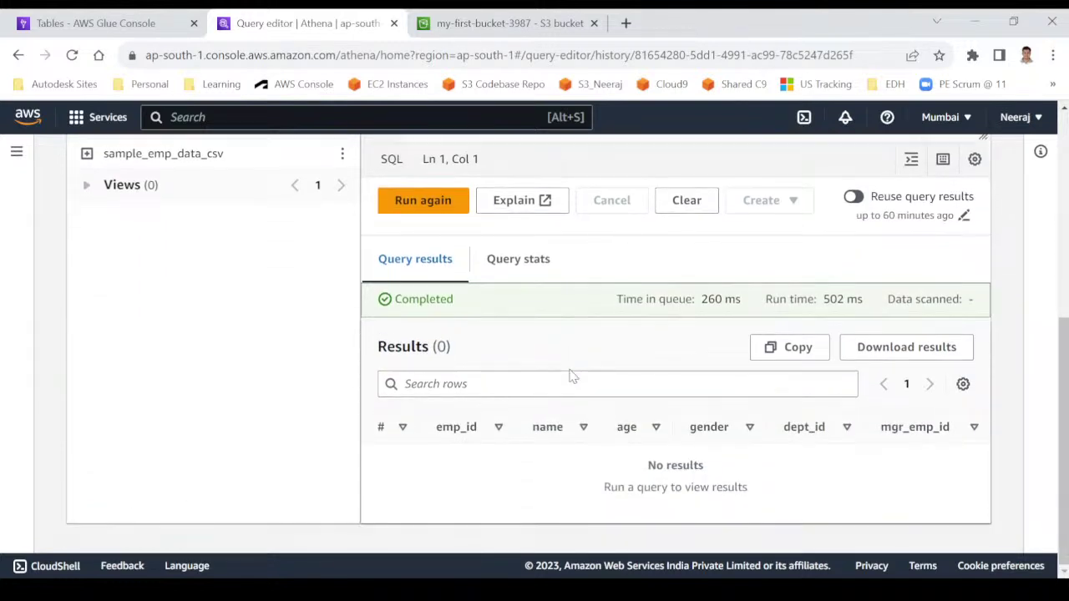
scroll(570, 376, up, 5)
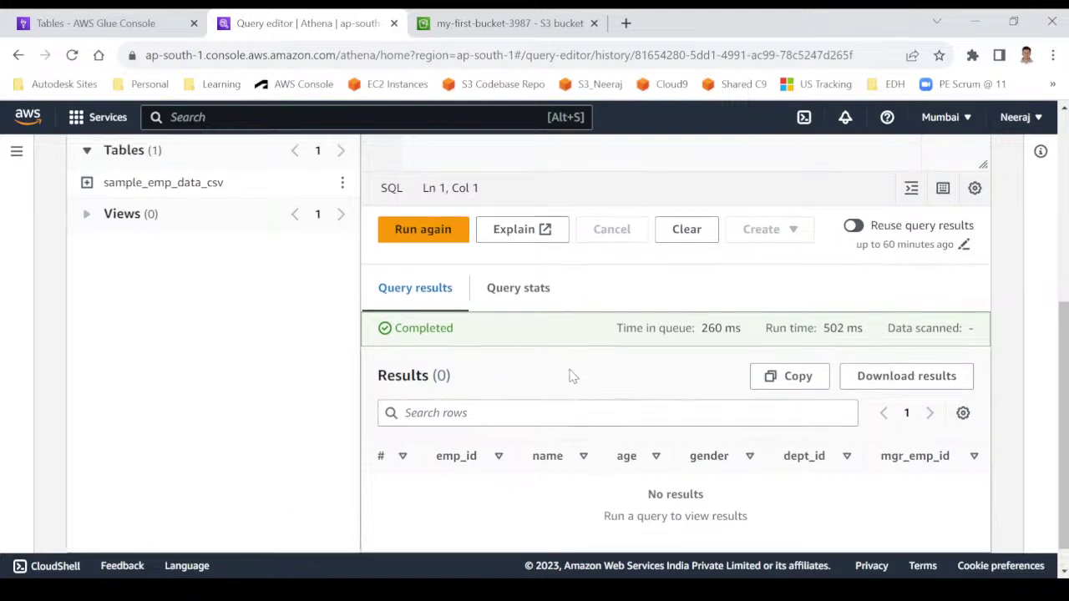
scroll(570, 369, up, 1)
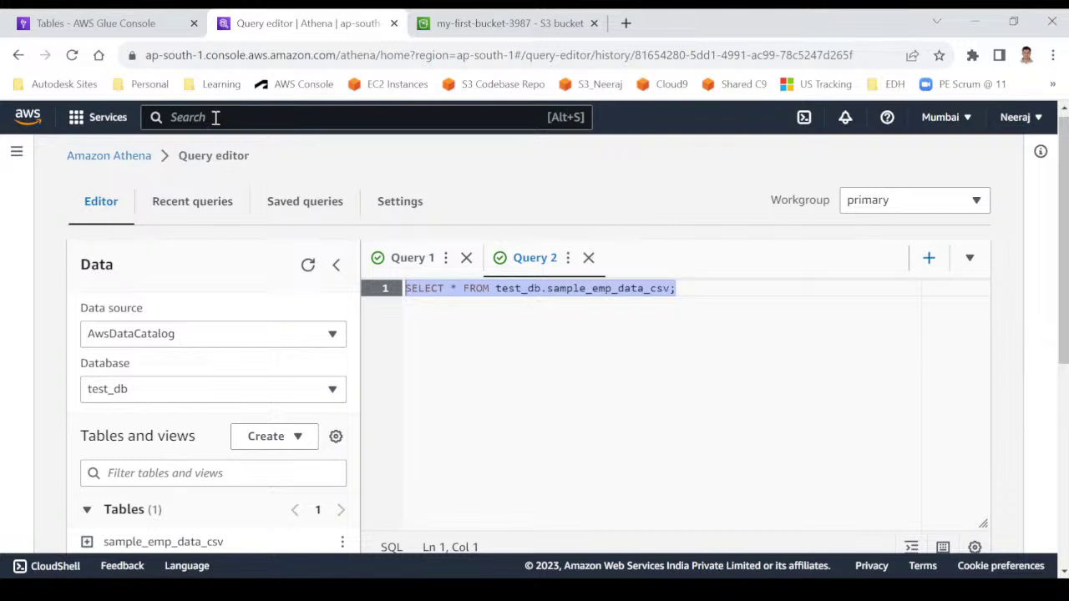
- Search AWS services for 'redshift' and open Amazon Redshift
text(a)
key(BackSpace)
text(red)
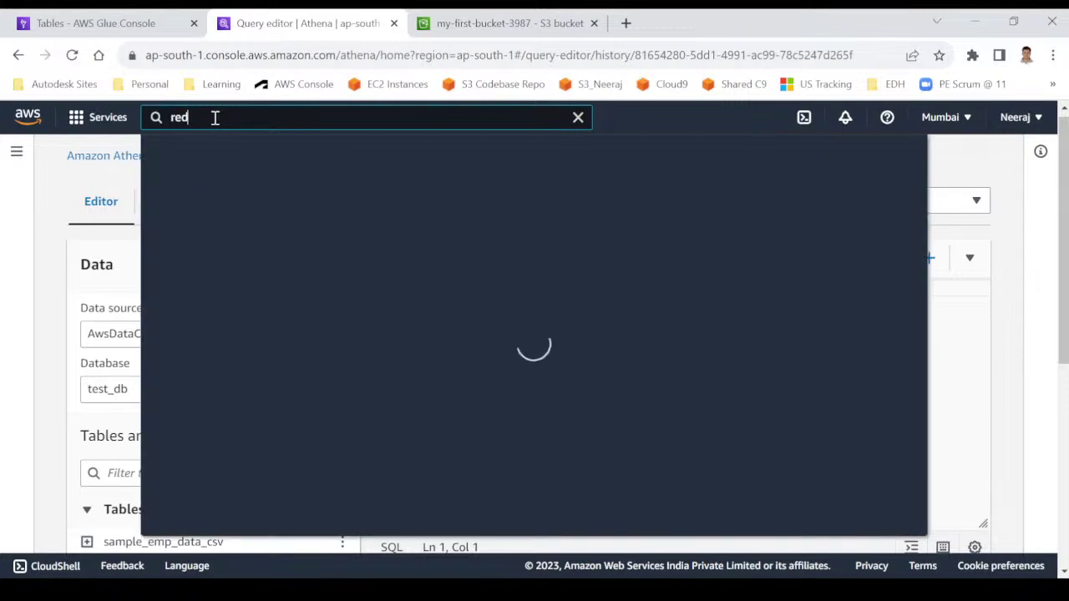
text(shift)
mouse_move(425, 279)
click(428, 282)
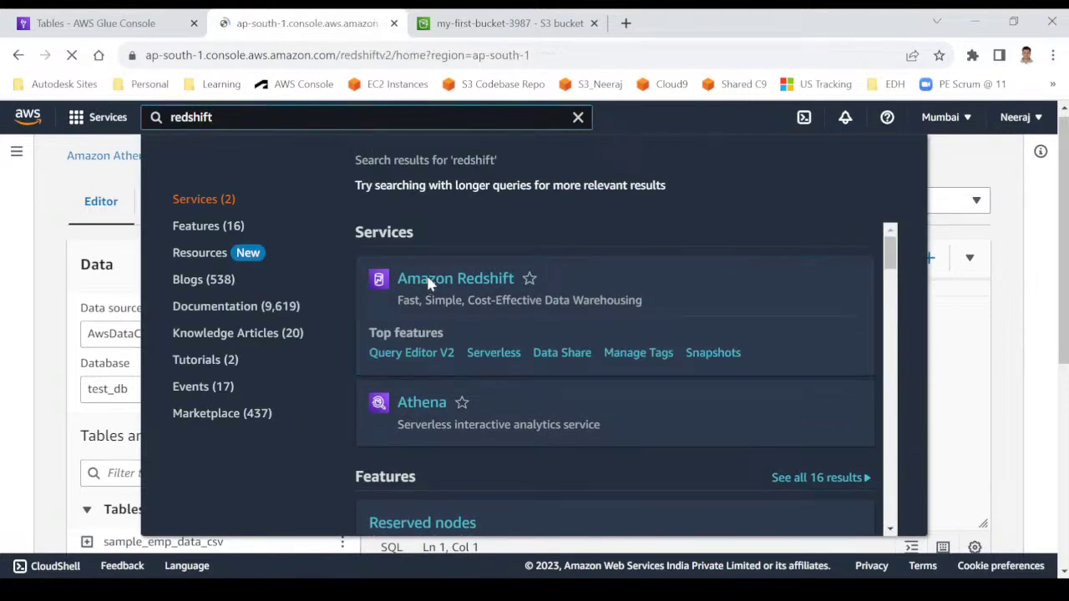
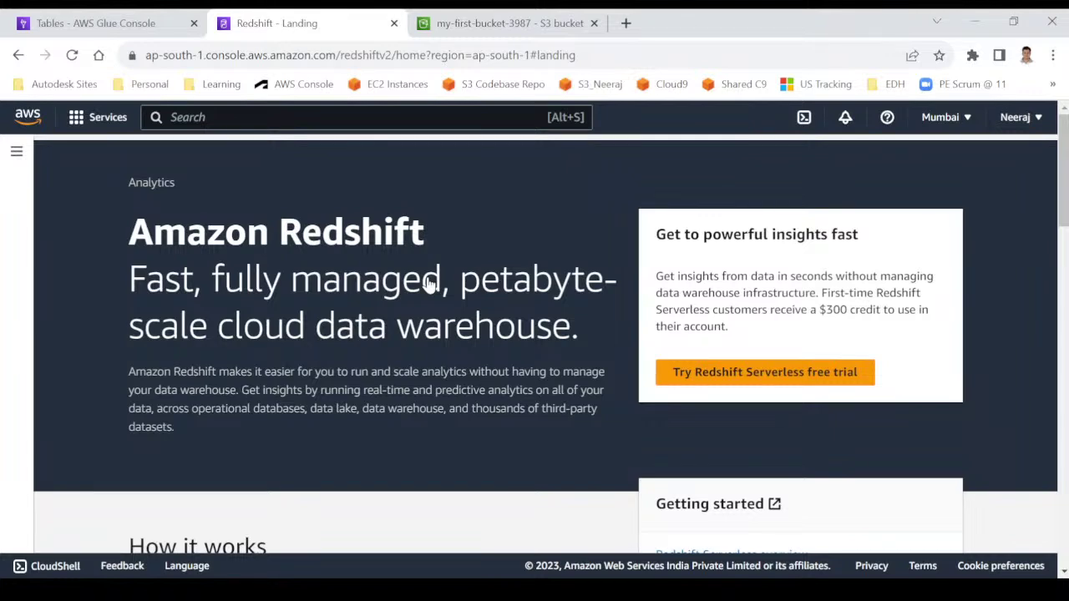
- Play the Getting Started with Redshift Serverless video under How it works, then pause it
scroll(429, 284, down, 5)
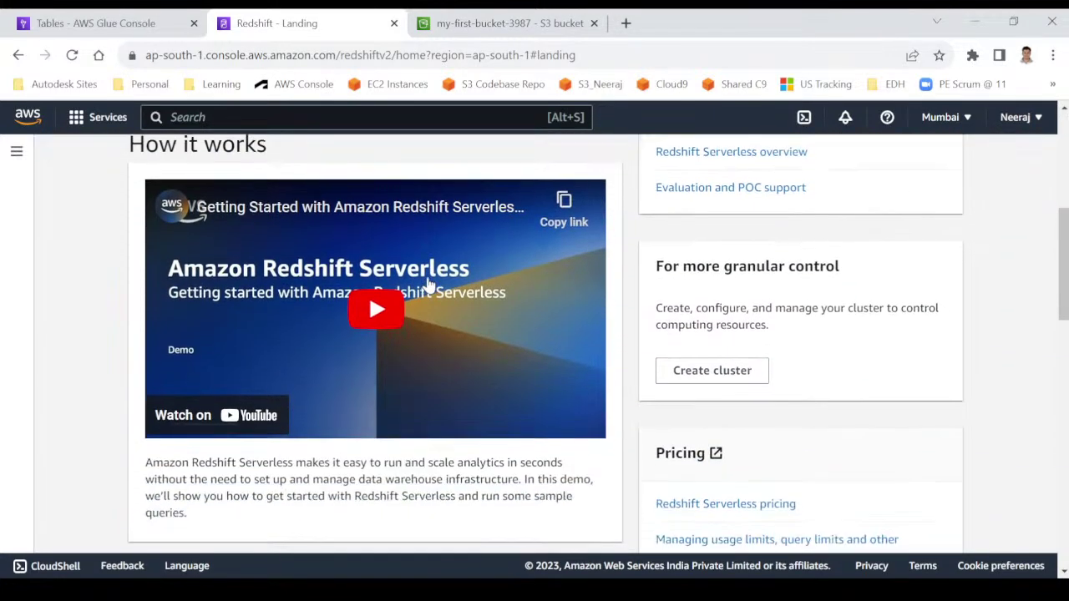
click(428, 284)
scroll(426, 282, down, 3)
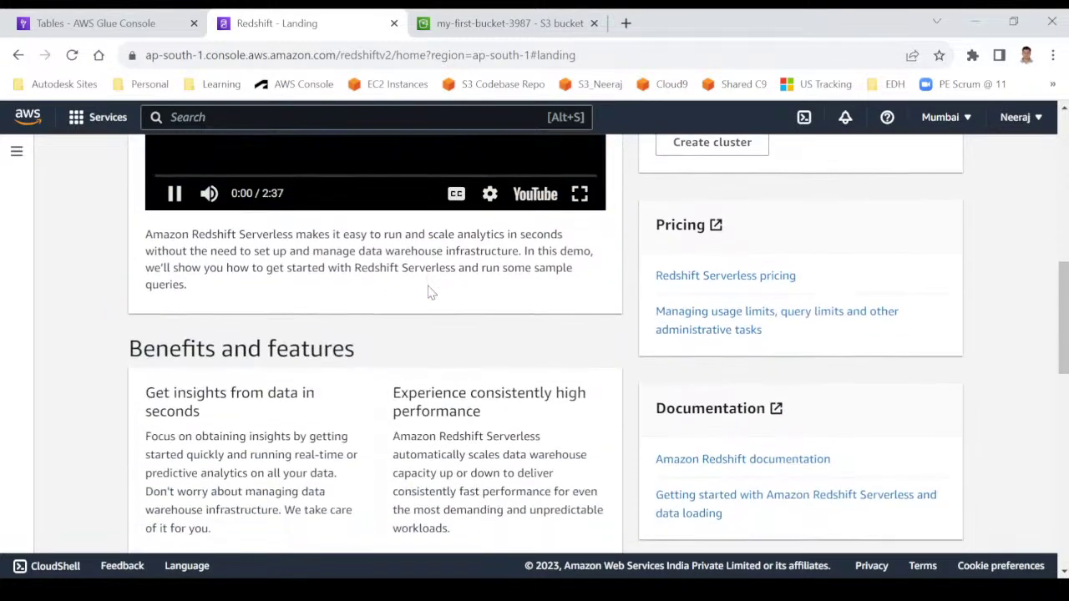
scroll(428, 289, up, 8)
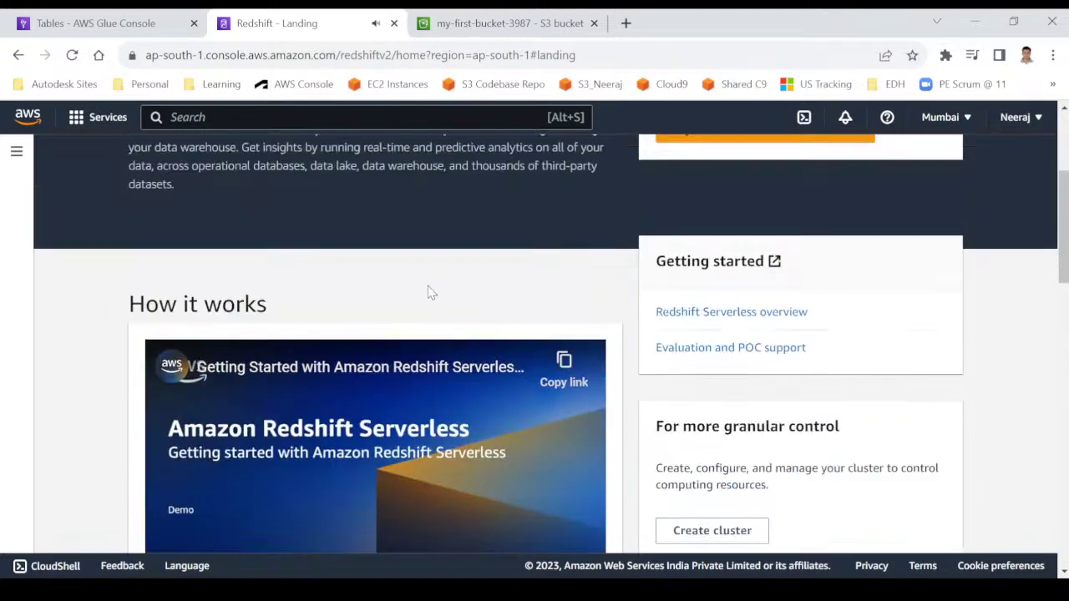
scroll(428, 290, down, 1)
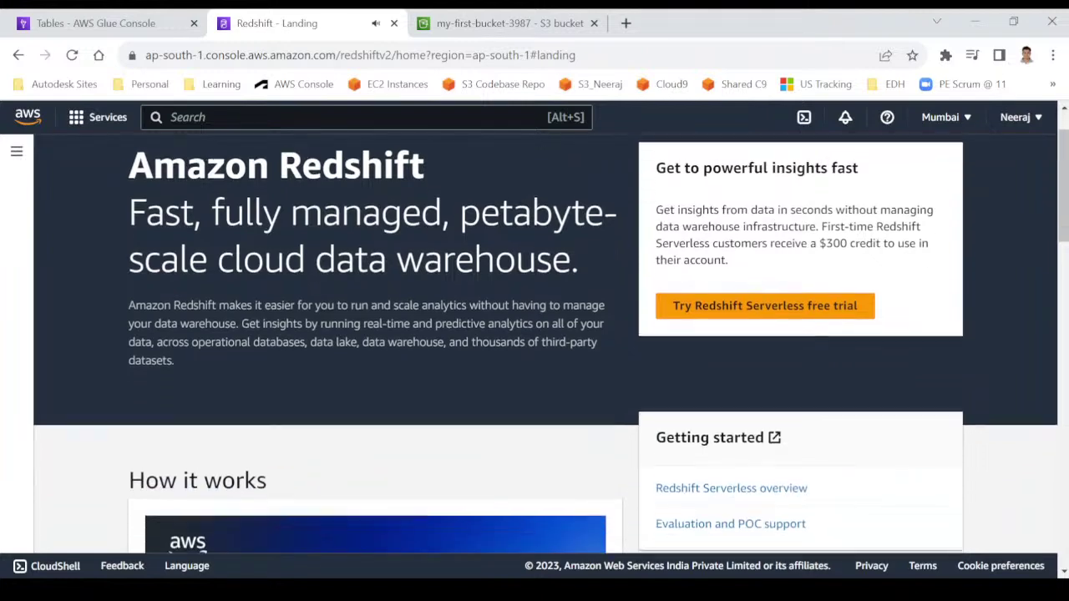
scroll(379, 313, down, 2)
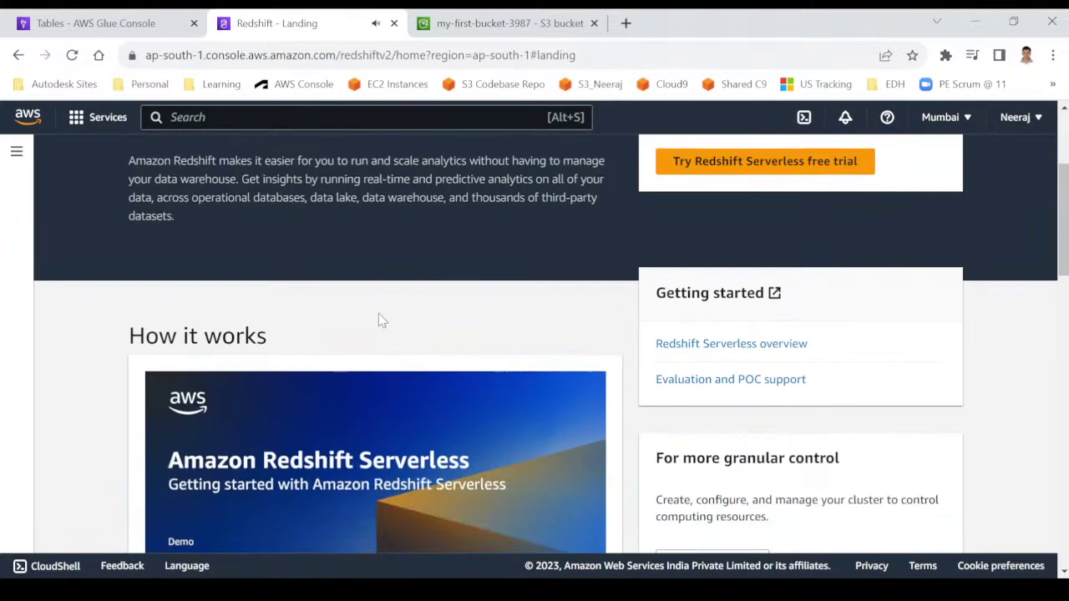
scroll(278, 430, down, 1)
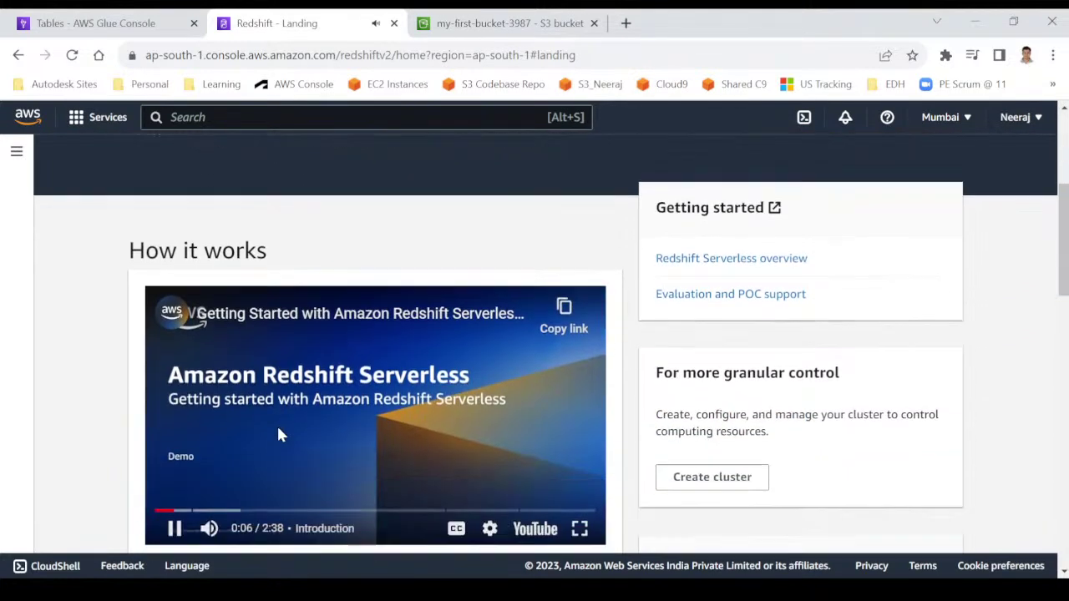
click(174, 527)
scroll(441, 415, up, 4)
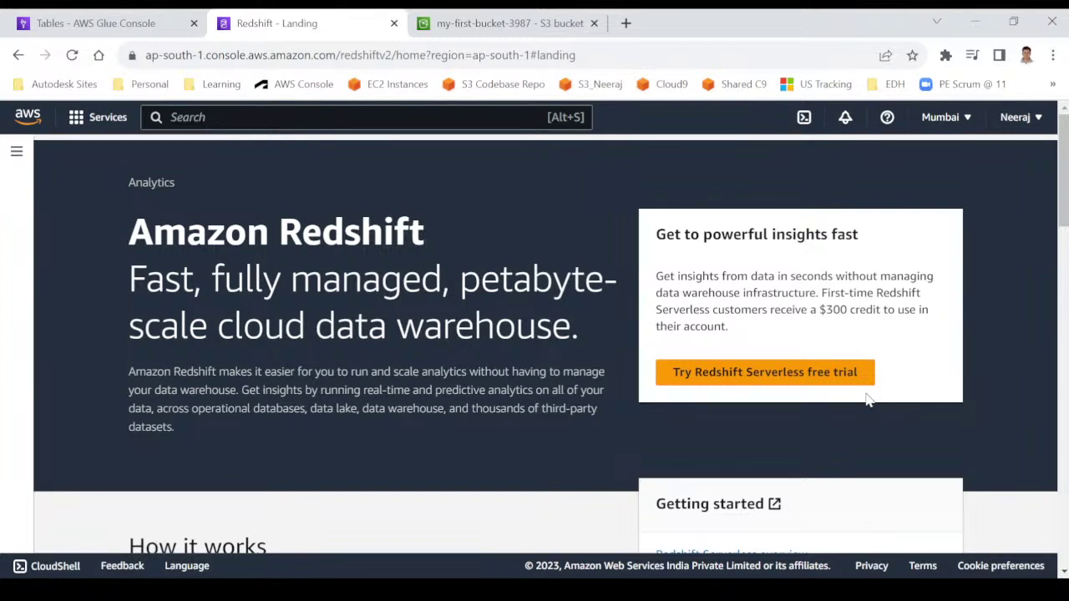
scroll(866, 401, down, 3)
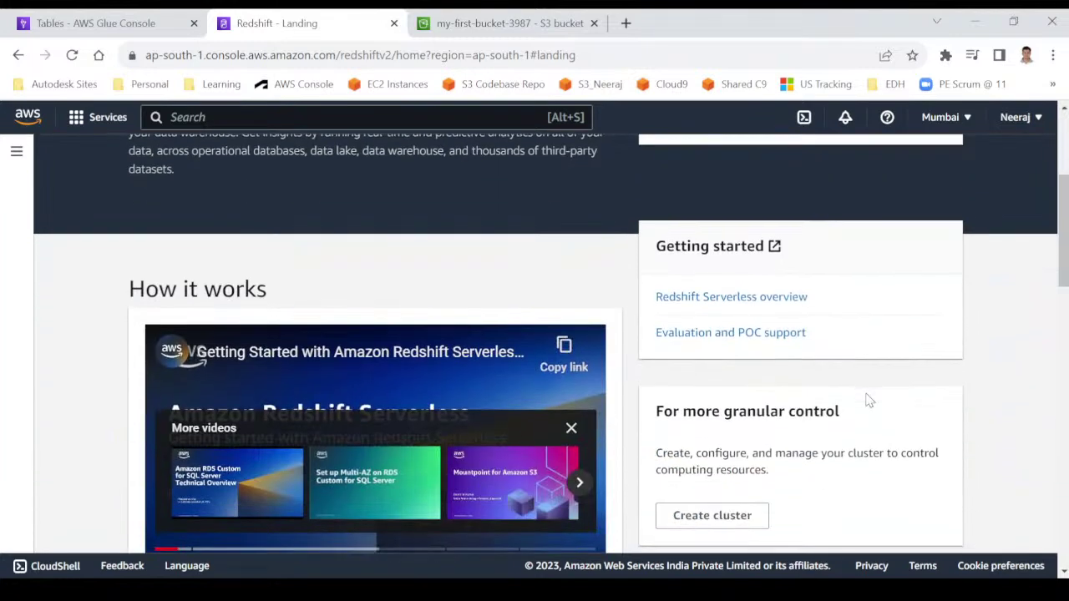
scroll(867, 401, down, 4)
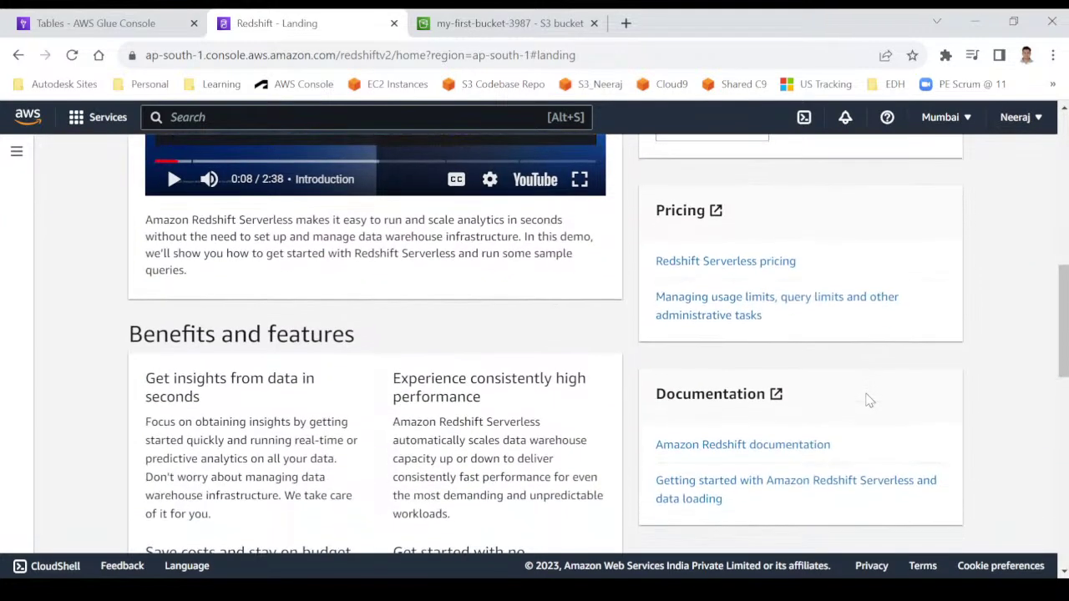
scroll(866, 400, up, 8)
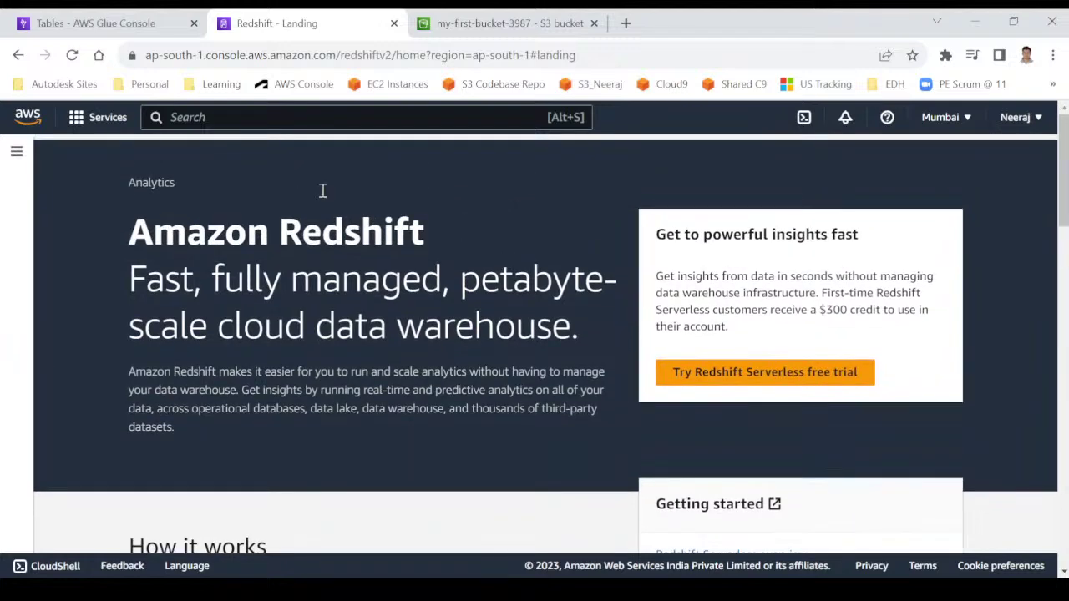
- Go to the Redshift Clusters page and open the Create cluster form
click(16, 151)
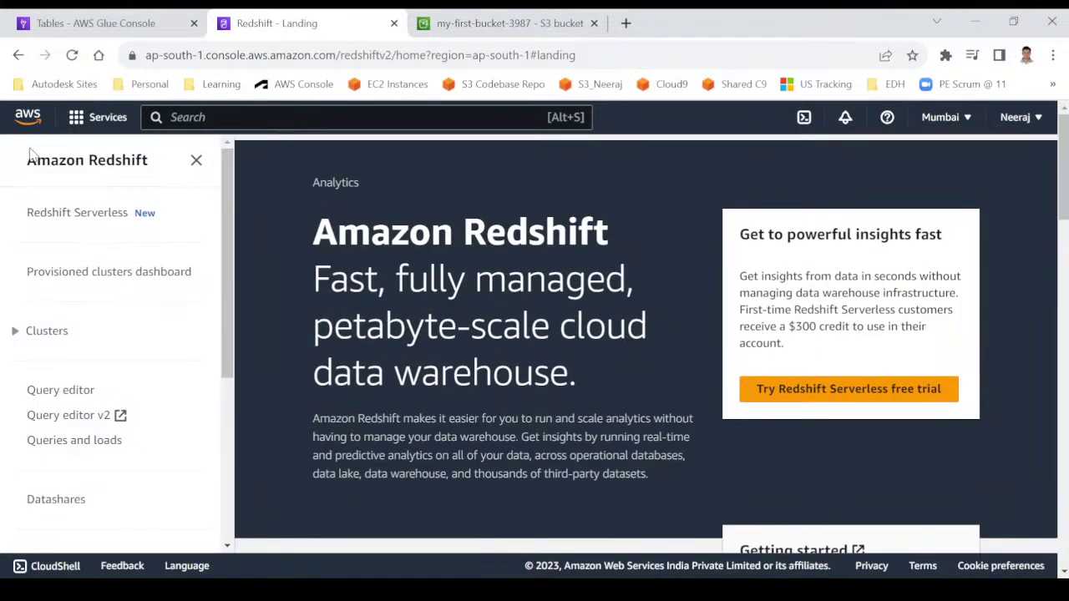
click(37, 332)
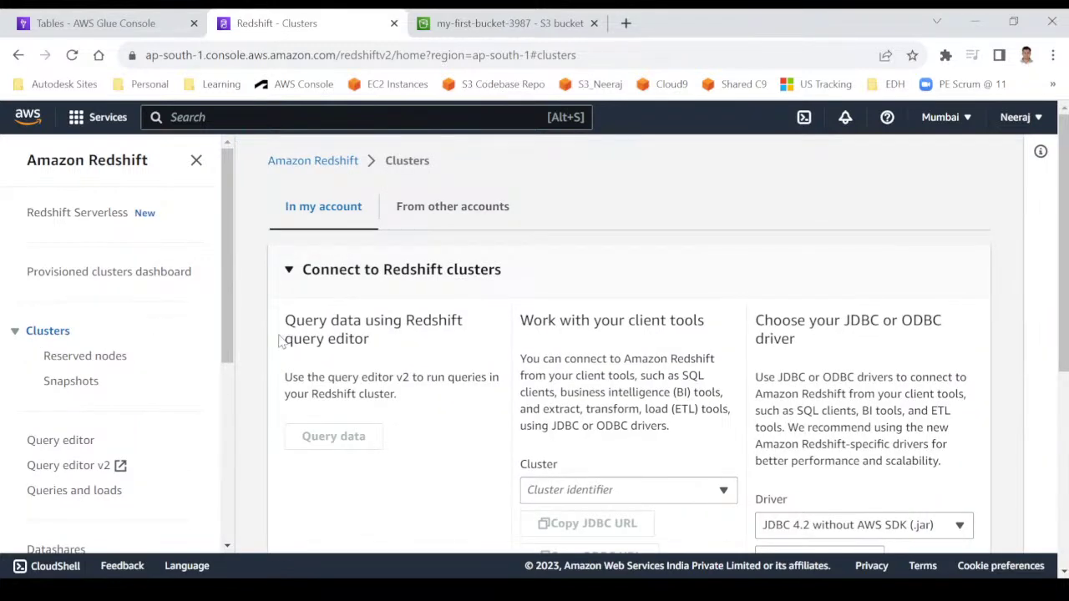
scroll(281, 342, down, 3)
click(890, 409)
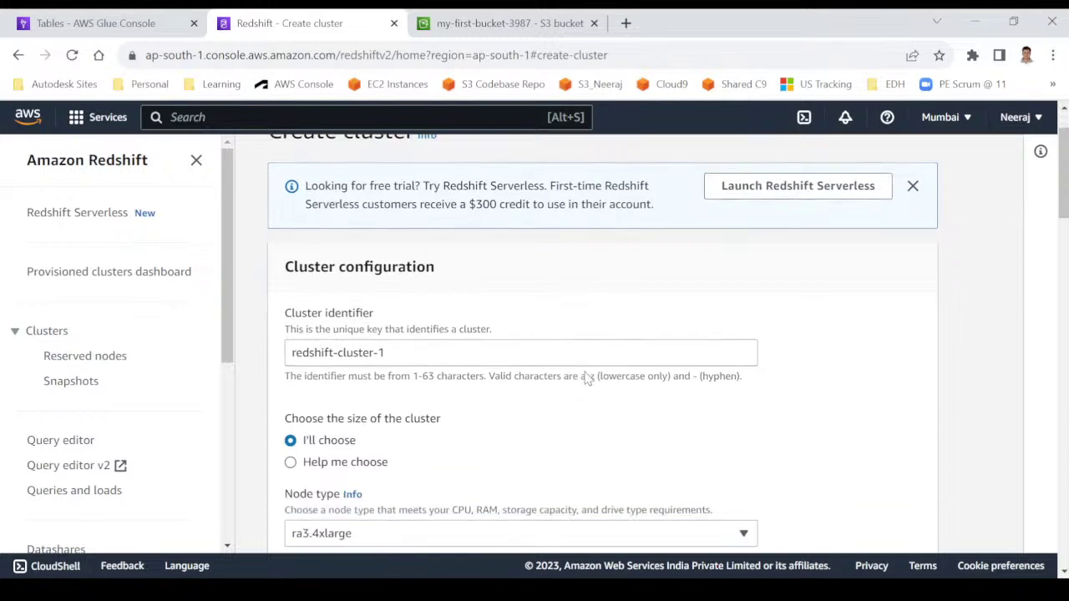
- Replace the default cluster identifier with my-first-redshift-server
scroll(585, 377, down, 1)
click(406, 322)
key(ctrl+a)
text(my-first-red)
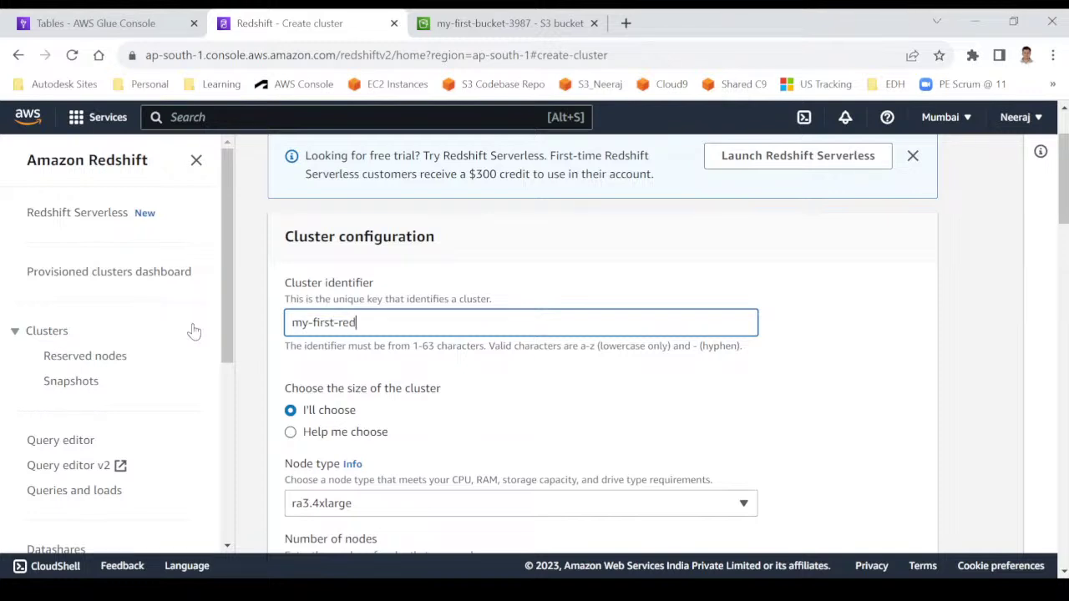
text(shift-server)
scroll(417, 463, down, 2)
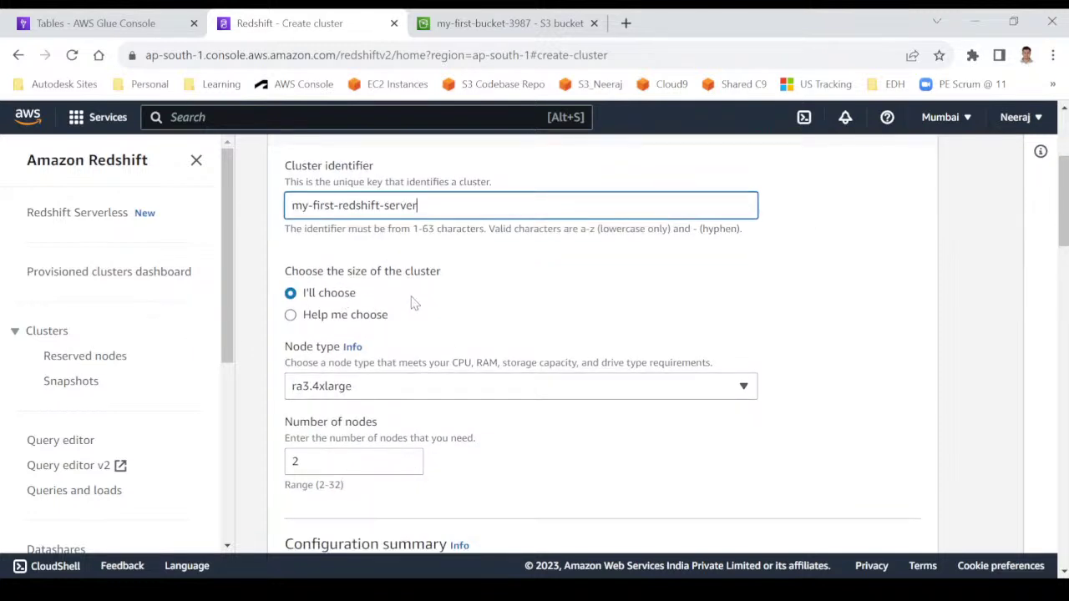
- Compare the RA3 and DC2 node types, keeping ra3.4xlarge with 2 nodes at $5,410.76/month
click(526, 390)
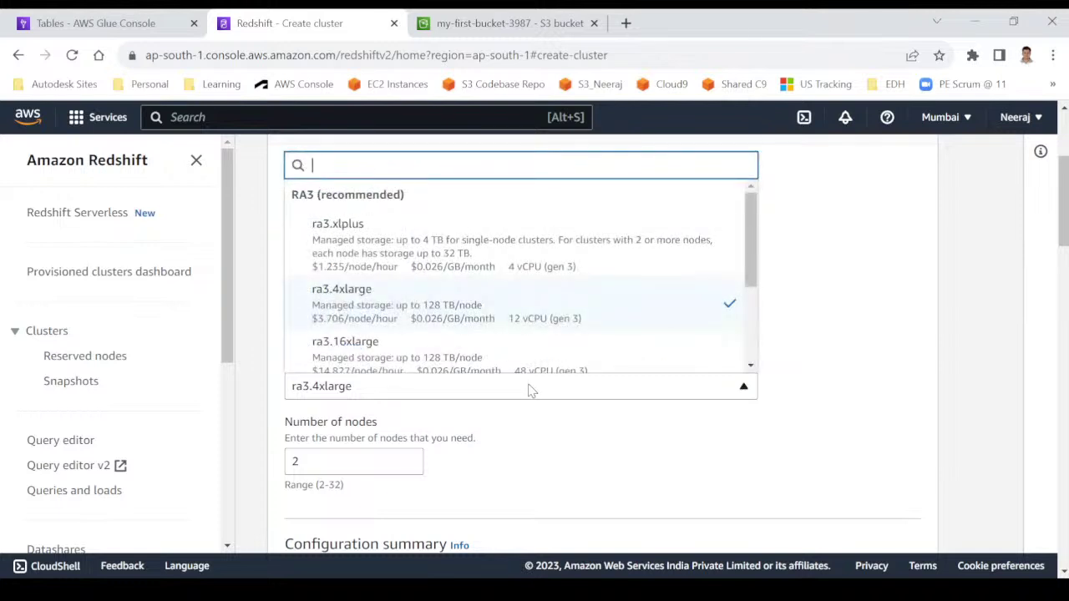
scroll(555, 300, up, 1)
scroll(555, 300, down, 1)
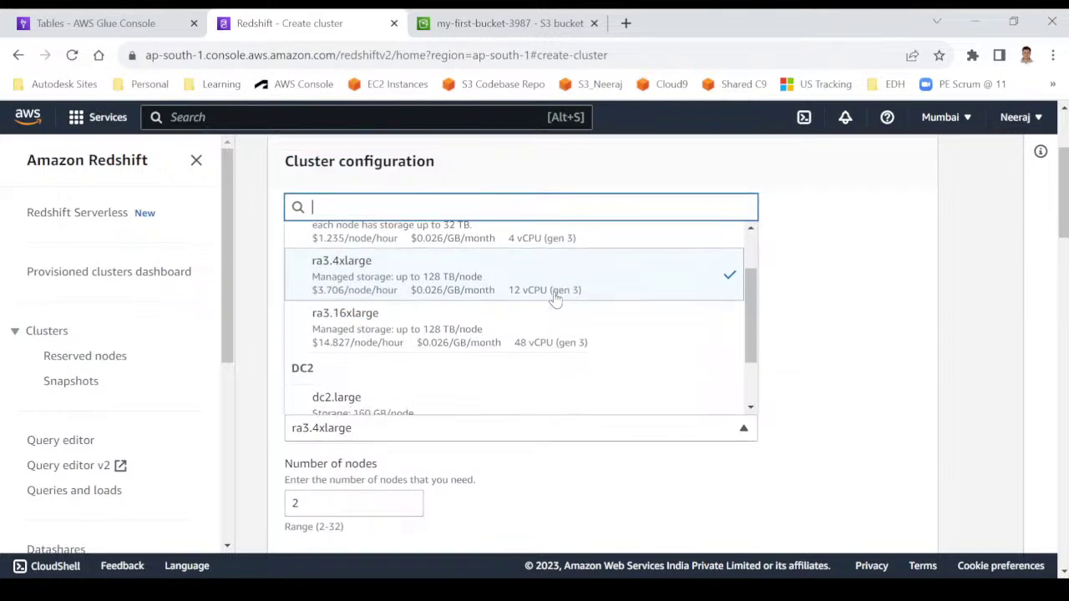
scroll(555, 300, down, 2)
scroll(555, 300, up, 3)
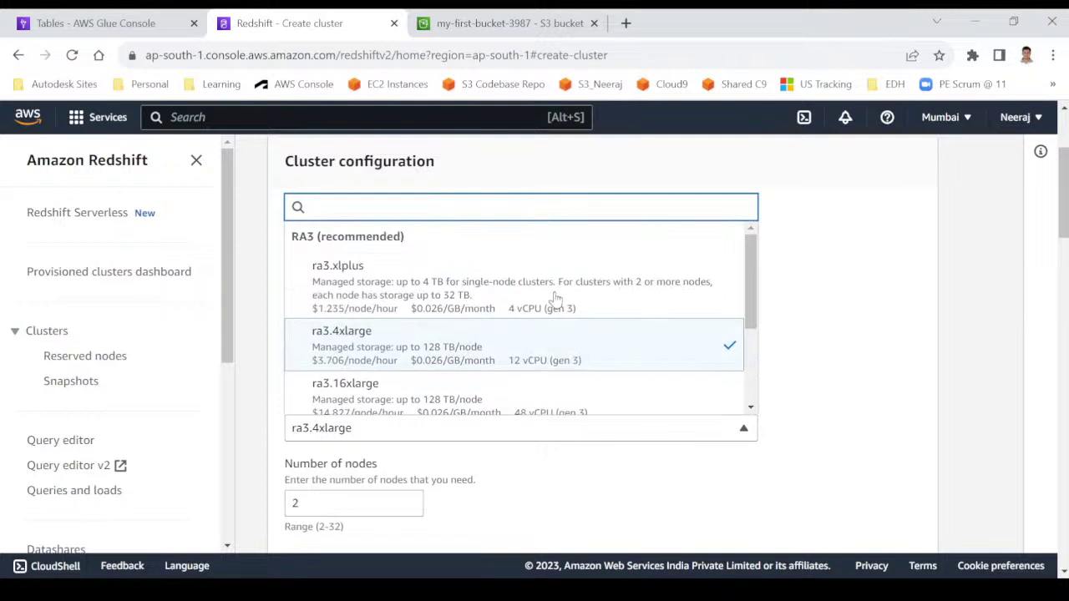
scroll(555, 300, down, 2)
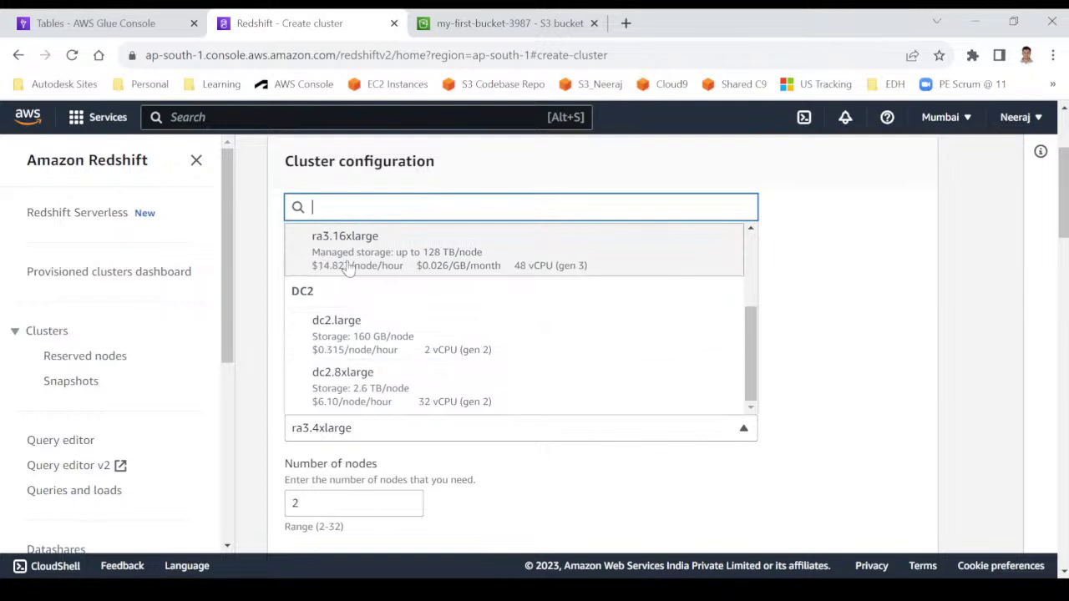
scroll(430, 284, up, 3)
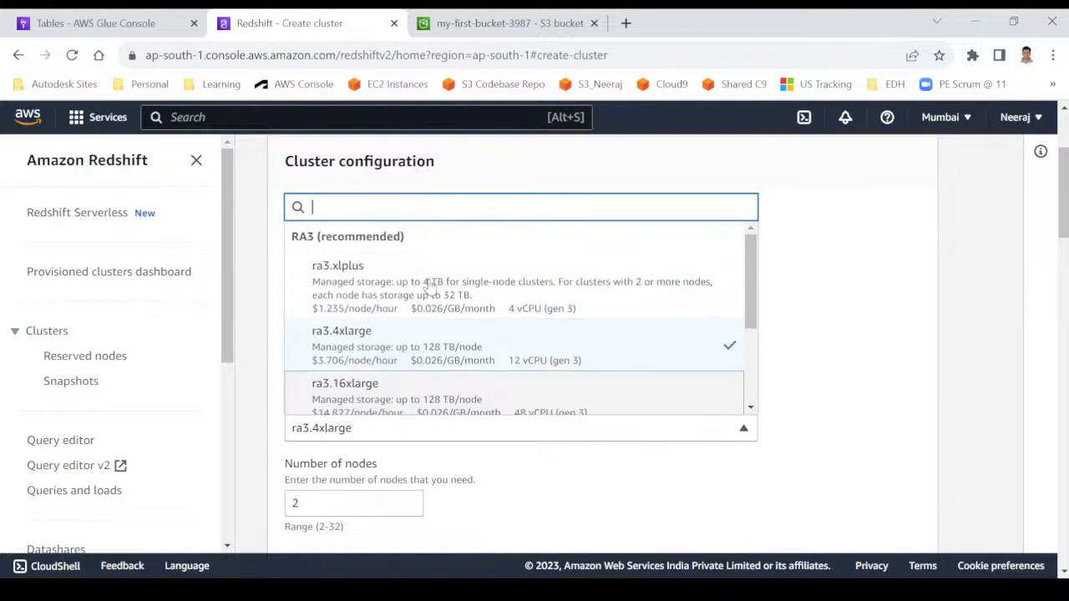
scroll(430, 284, down, 8)
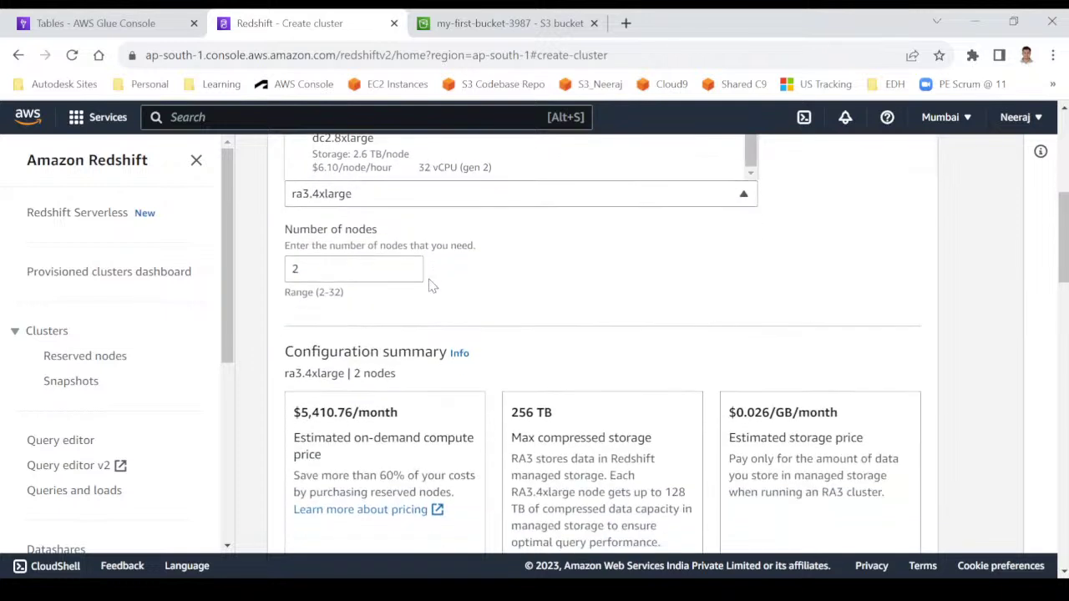
scroll(430, 285, down, 1)
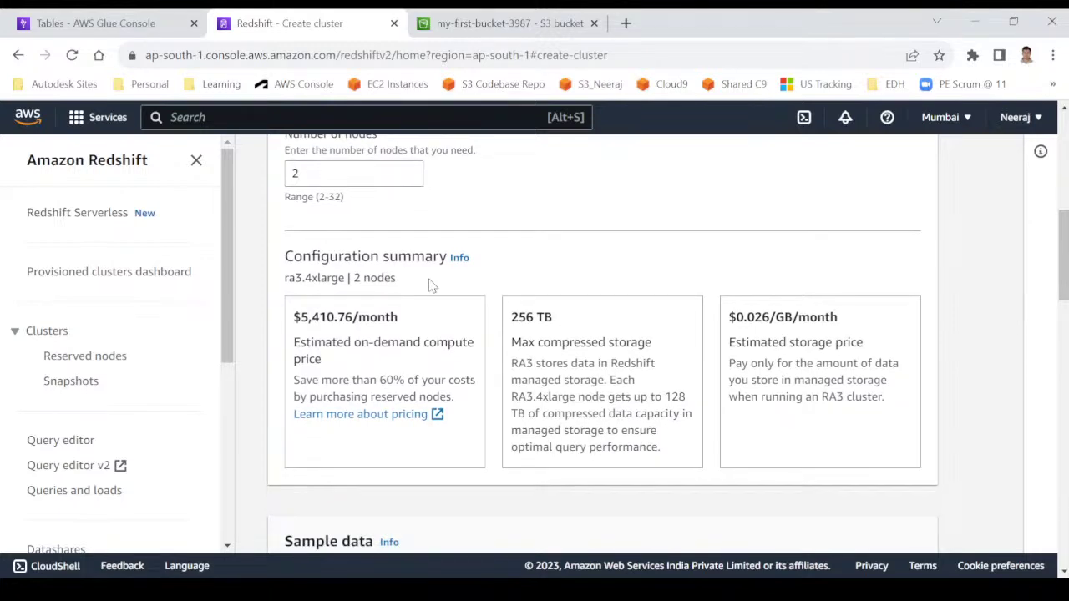
scroll(541, 326, down, 3)
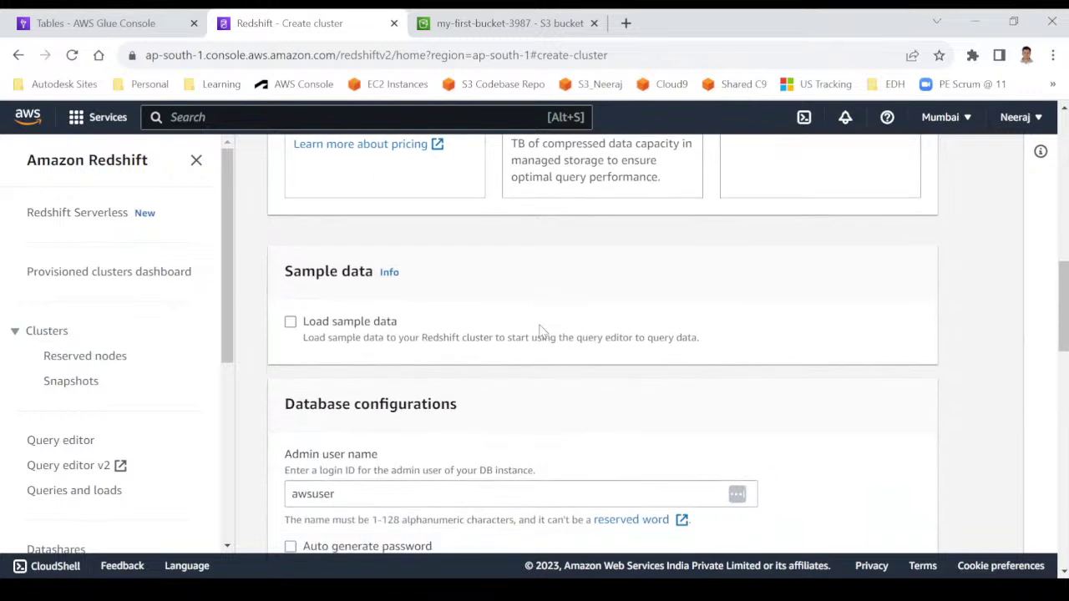
scroll(541, 330, down, 2)
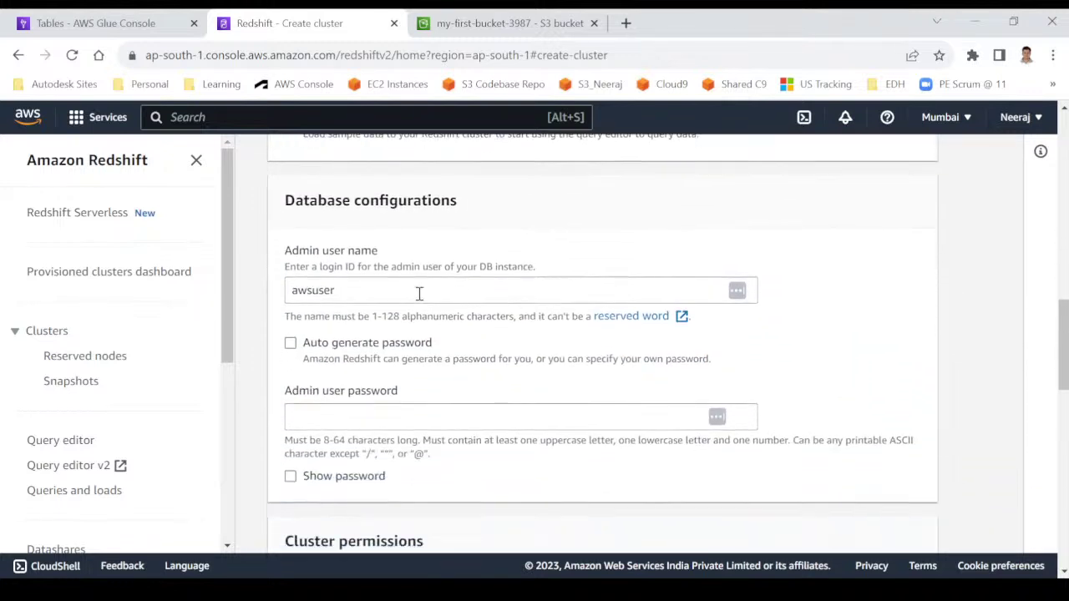
drag(354, 293, 286, 290)
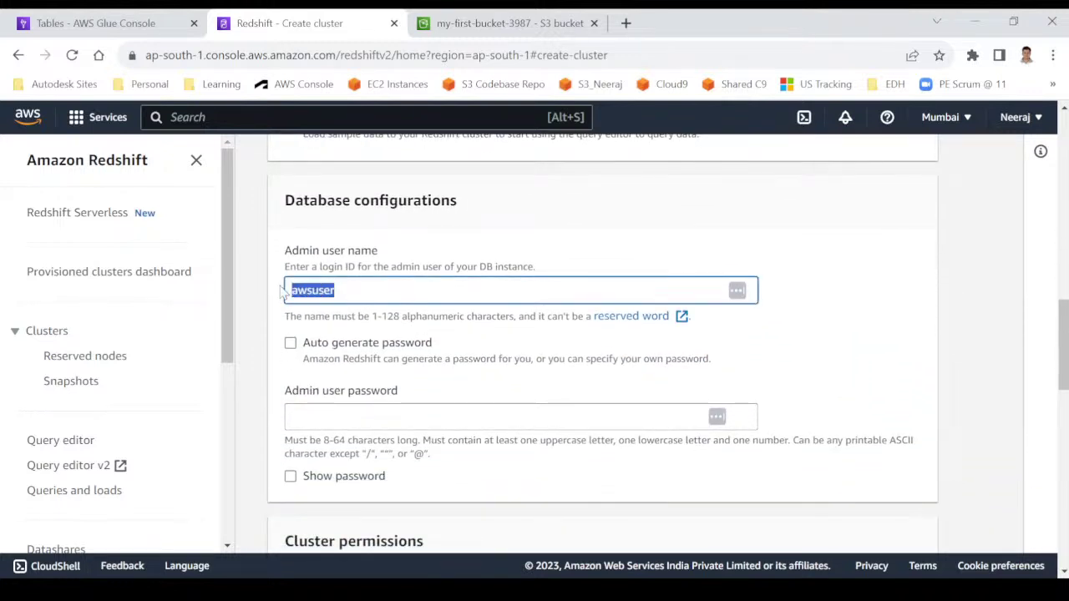
click(701, 221)
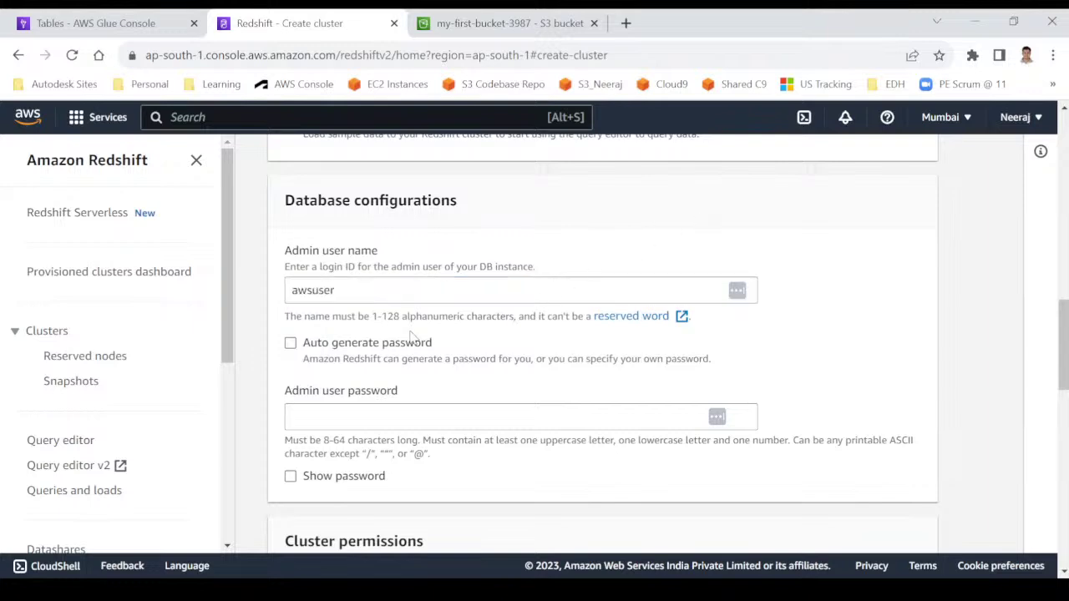
click(318, 420)
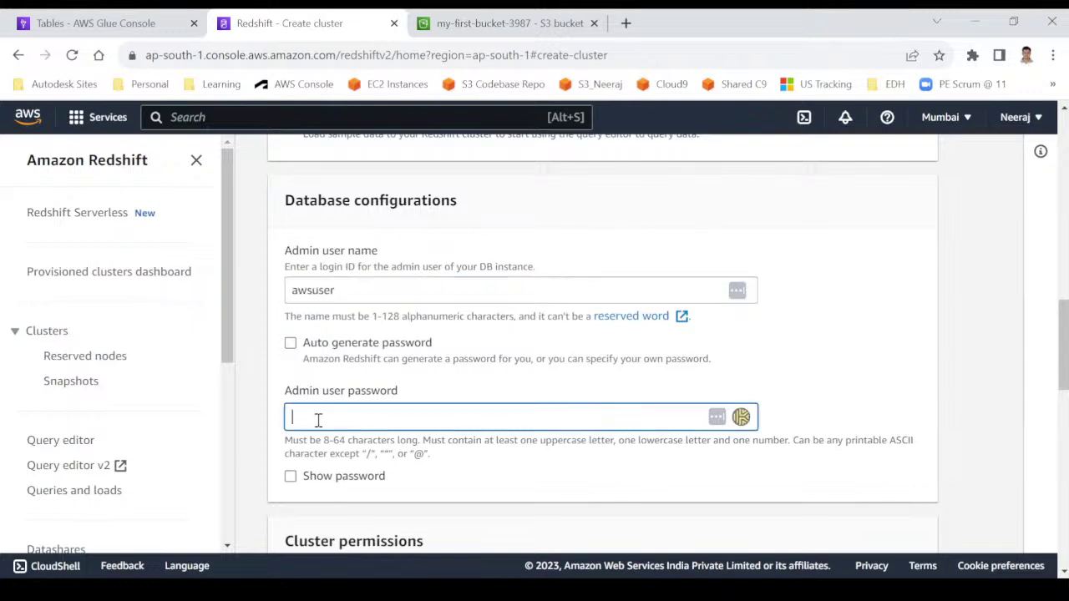
scroll(437, 442, down, 10)
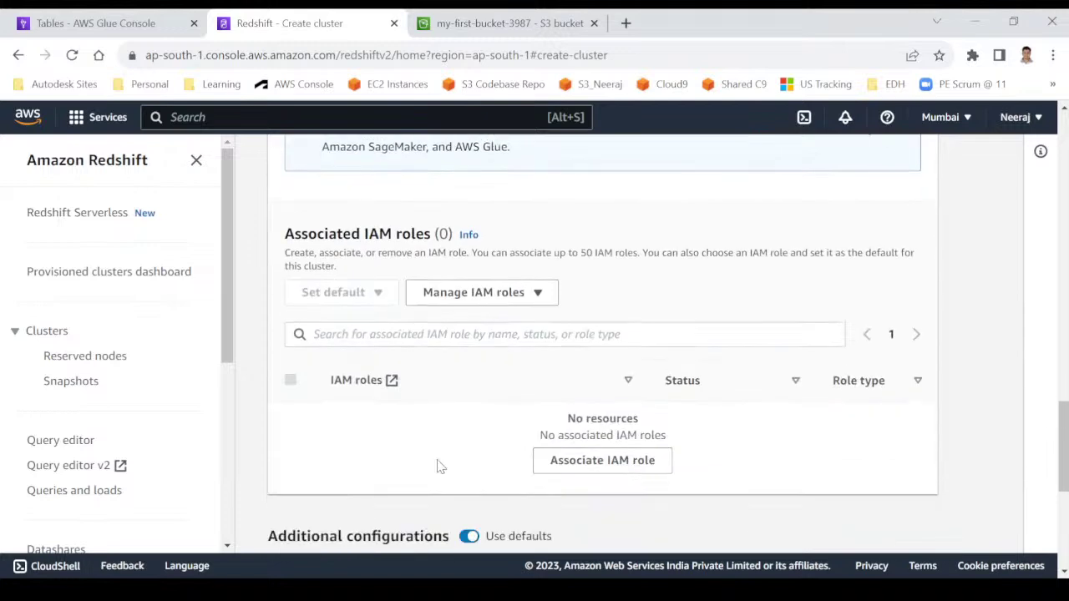
scroll(441, 468, down, 1)
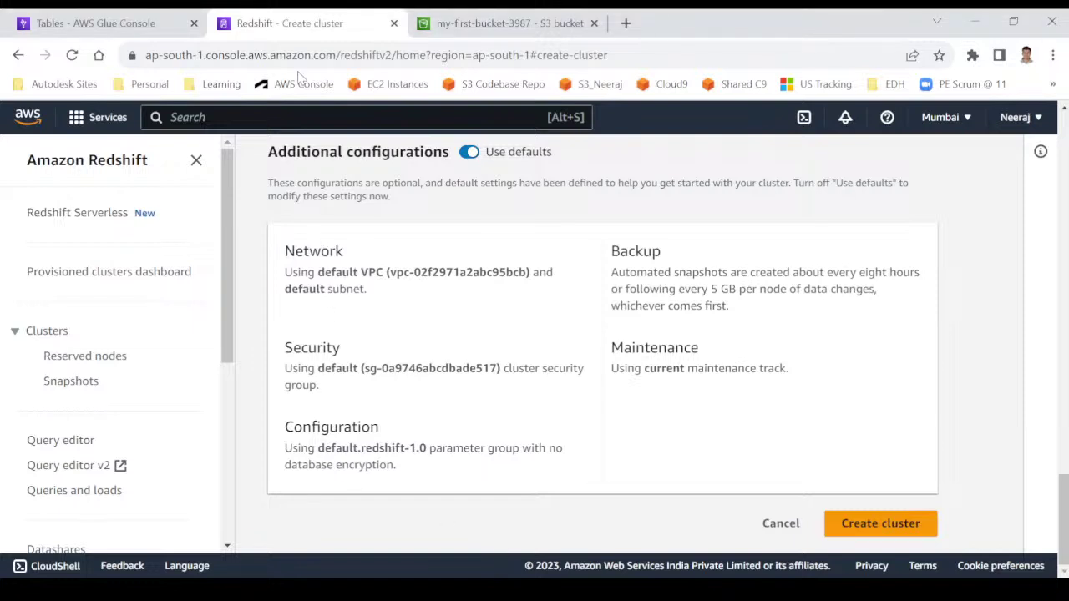
- Show my-first-bucket-3987's employee/ folder and refresh it to list sample_emp_data.csv
click(458, 23)
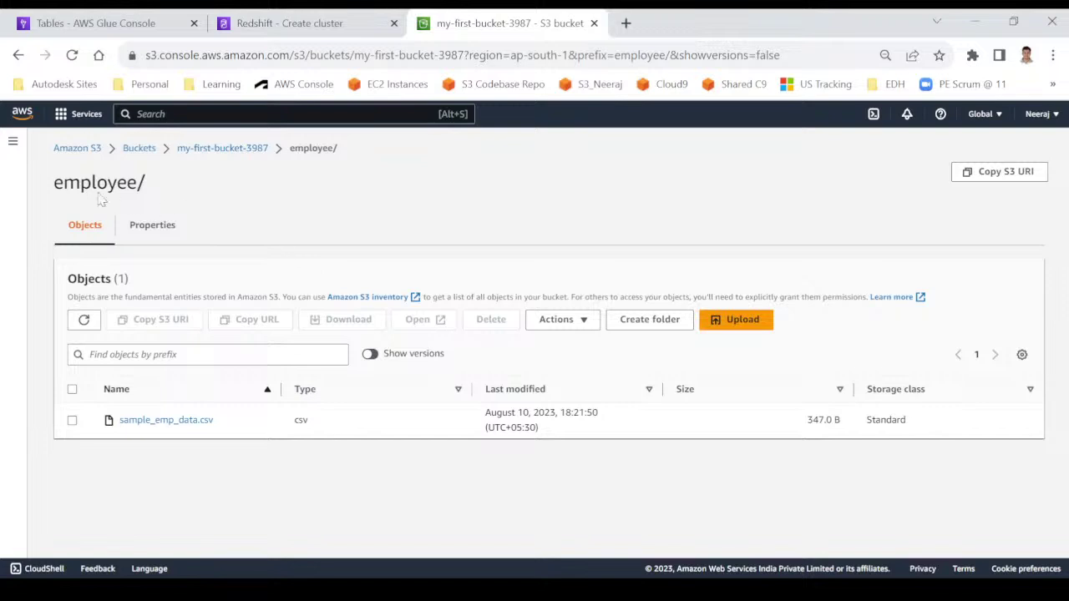
click(74, 55)
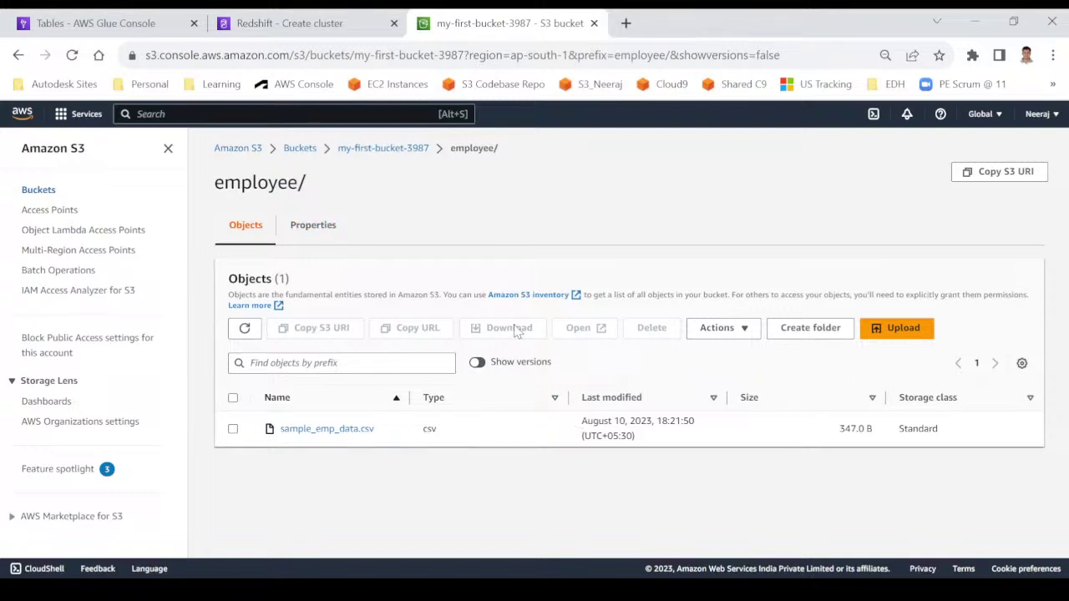
- Switch back to the Redshift Create cluster browser tab
click(302, 26)
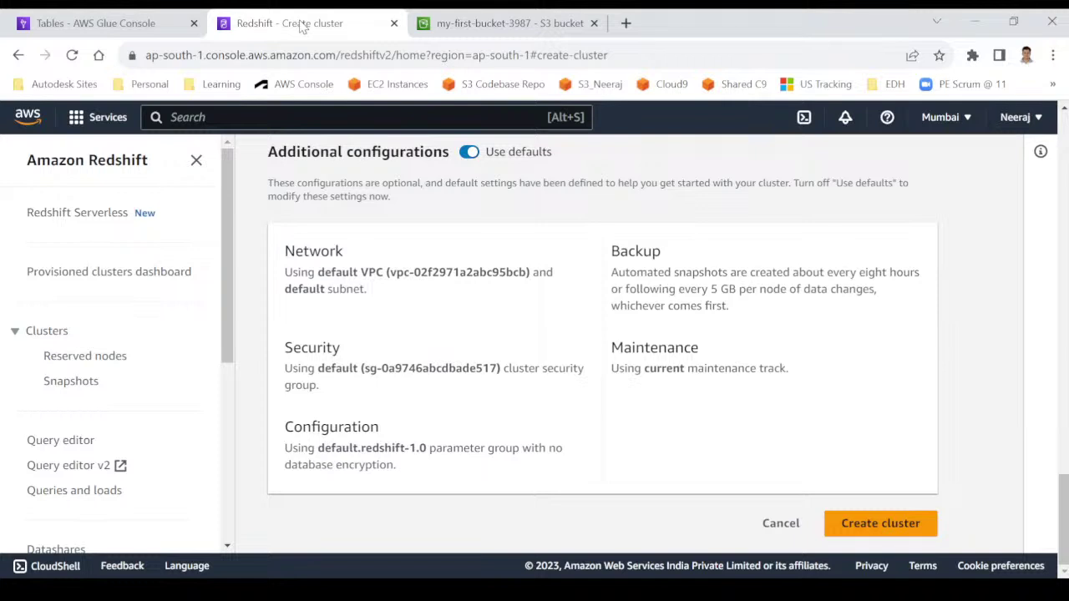
- Search AWS services for 'dyna' and open the DynamoDB console
click(190, 122)
text(d)
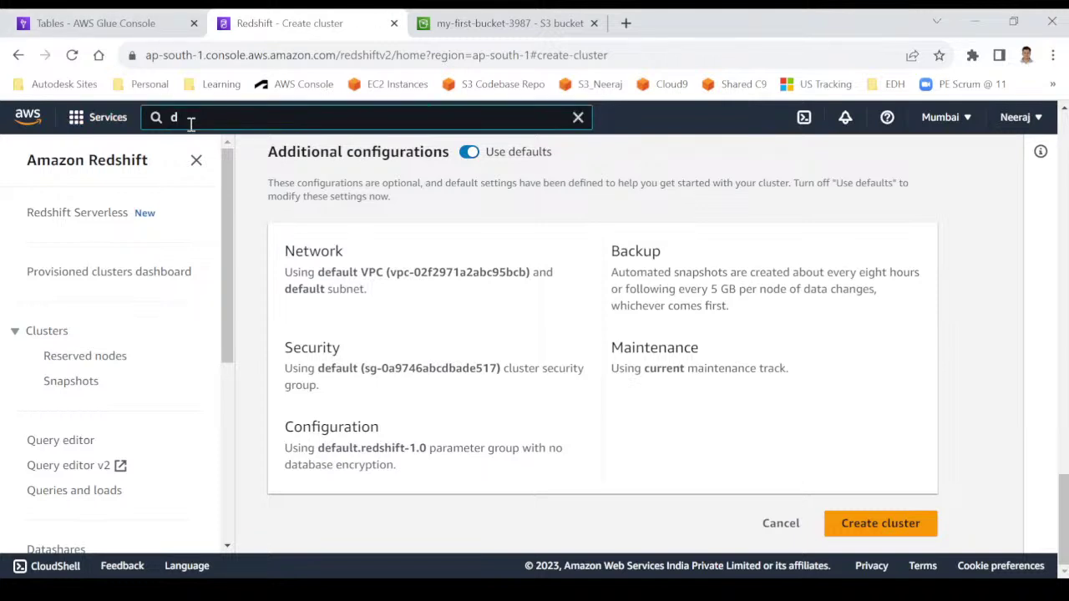
text(yna)
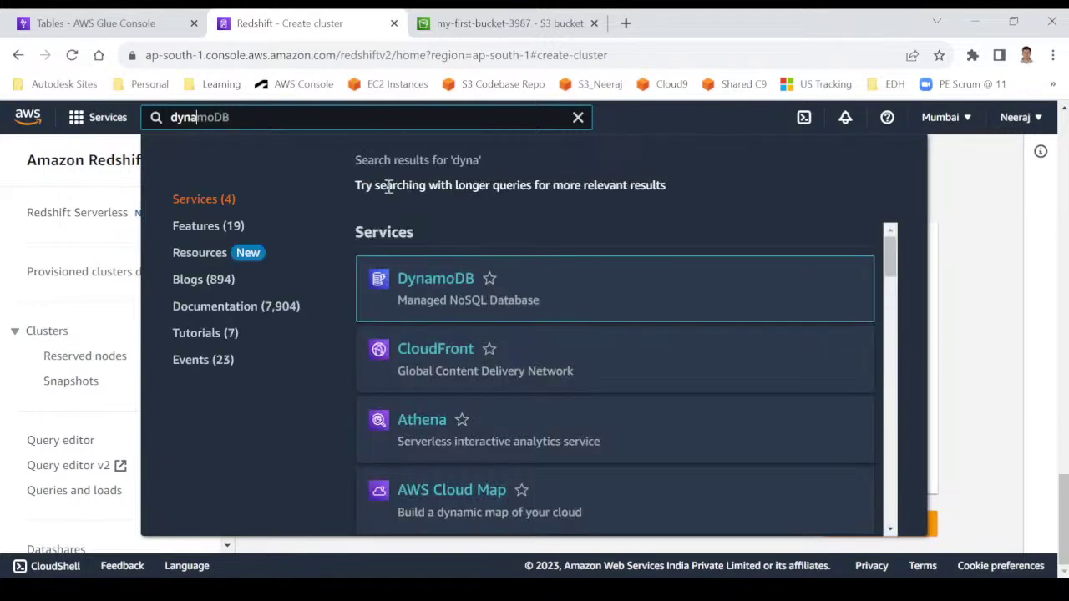
mouse_move(443, 268)
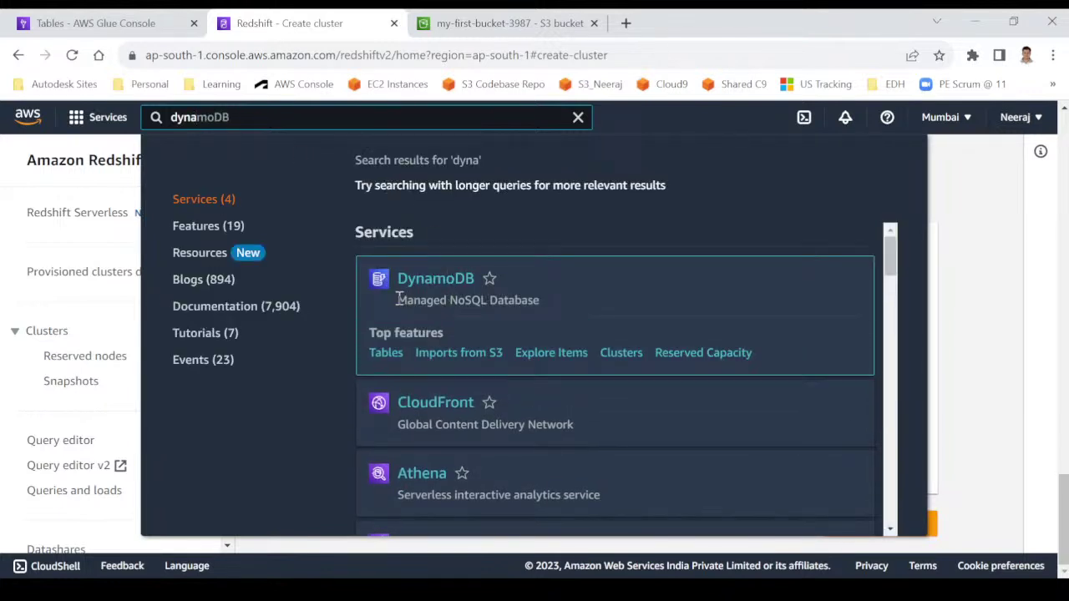
drag(398, 300, 553, 309)
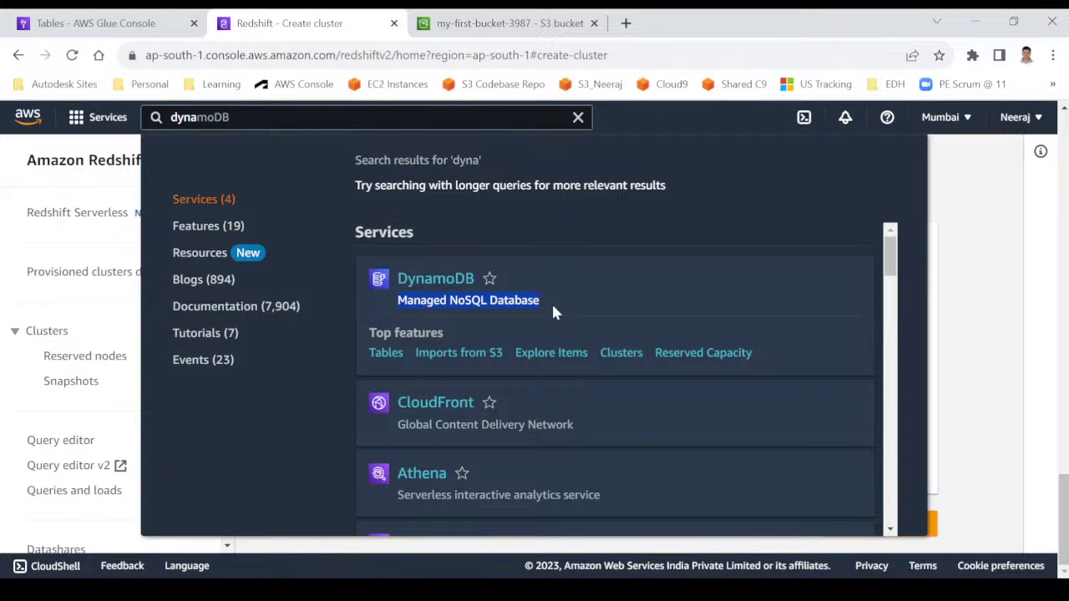
click(433, 287)
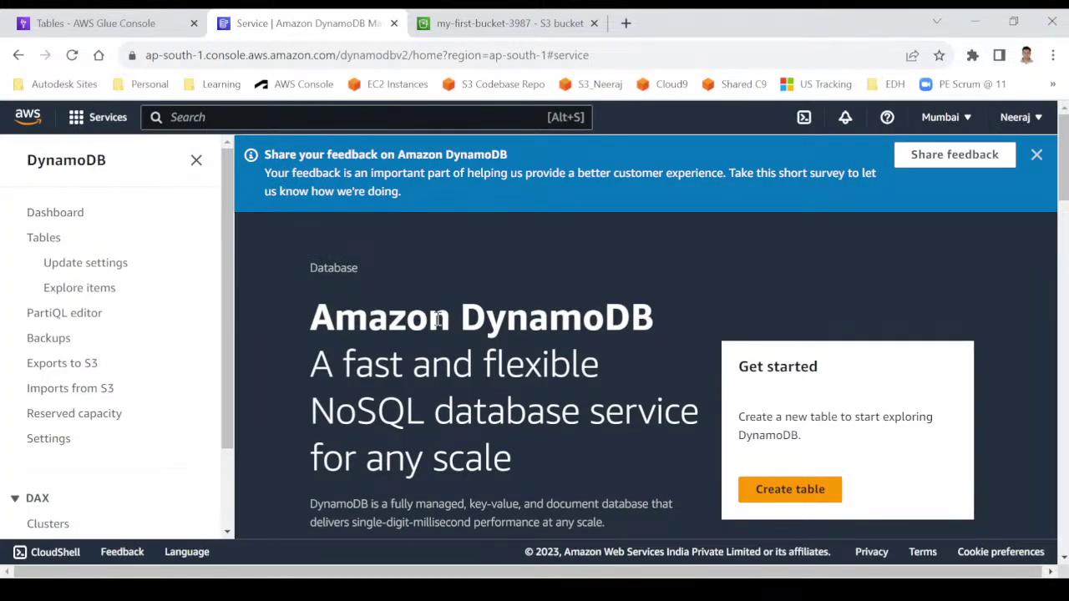
- Open DynamoDB's Create table form from the landing page
click(756, 493)
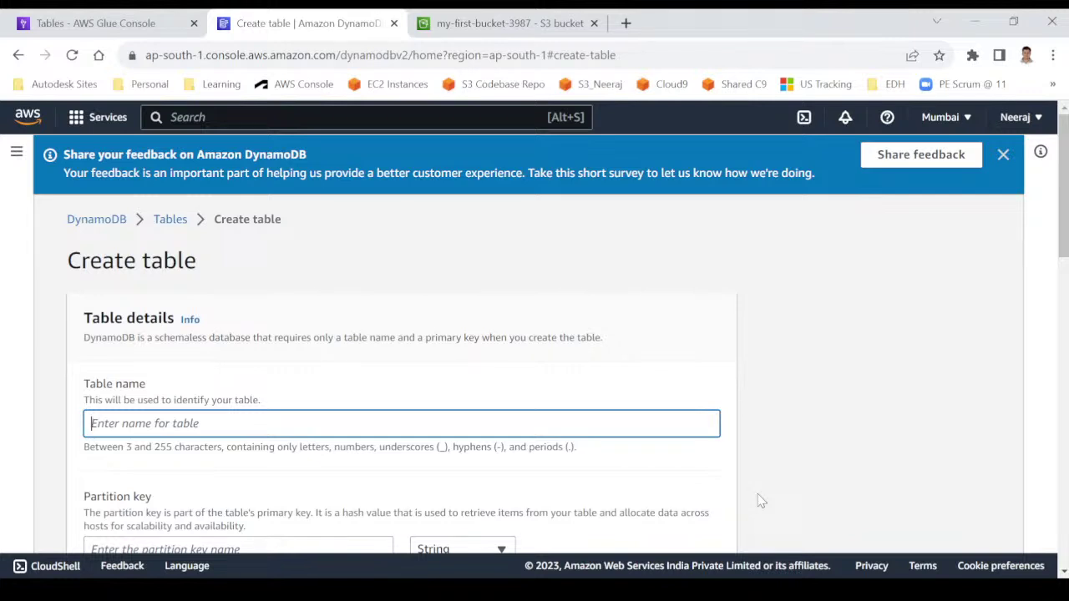
- Name the table employee and set emp_id as its String partition key
text(employee)
scroll(760, 501, down, 3)
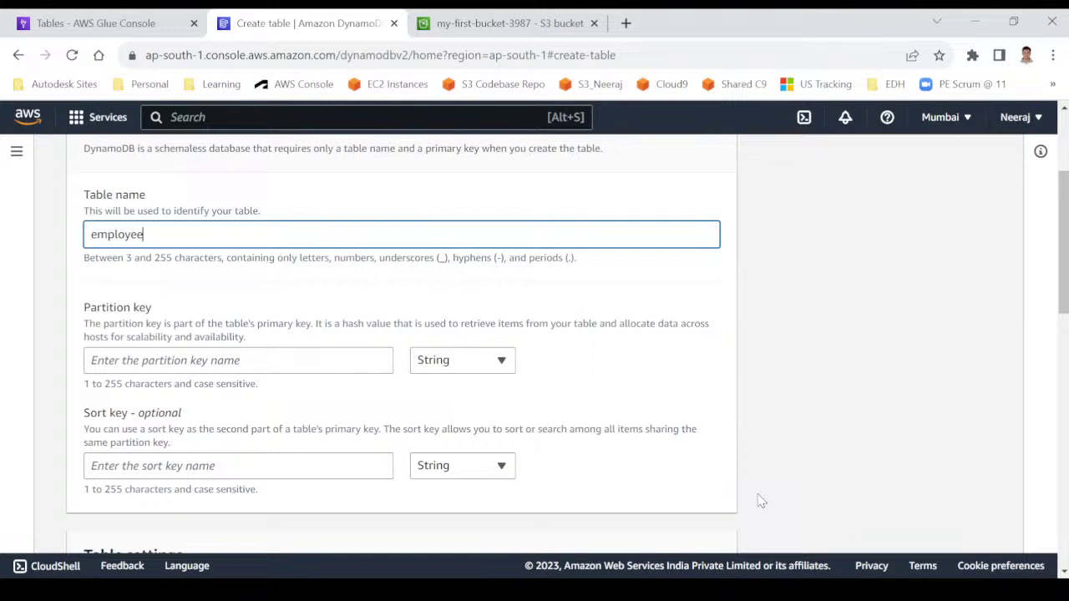
text(emp_id)
key(shift+Left)
key(shift+Left)
key(shift+Left)
key(shift+Left)
key(shift+Left)
key(shift+Left)
key(ctrl+c)
key(BackSpace)
click(222, 360)
key(ctrl+v)
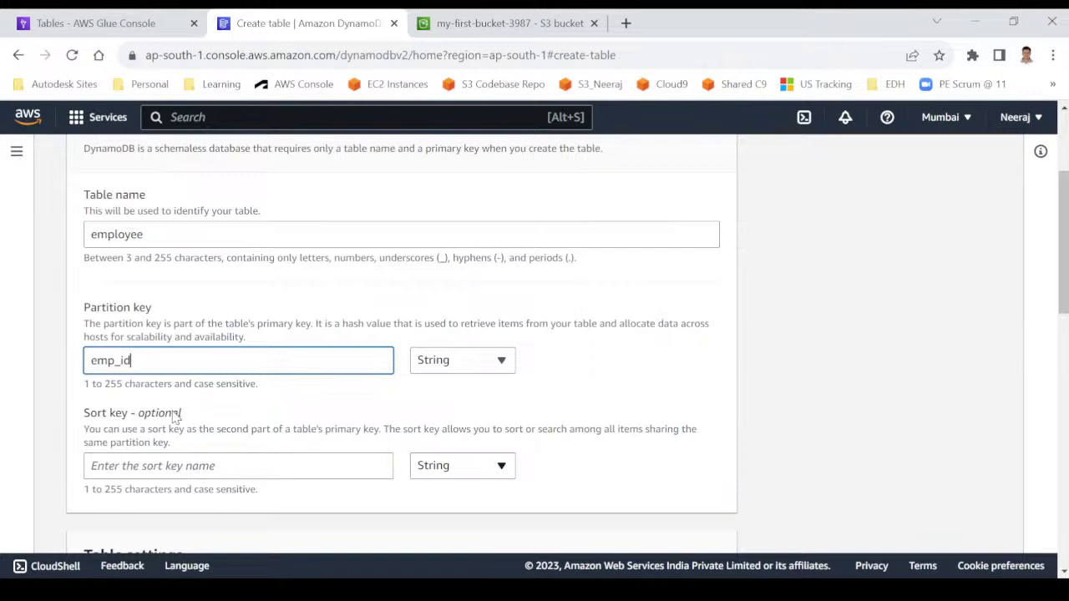
- Enter dept_id as the table's String sort key
click(133, 465)
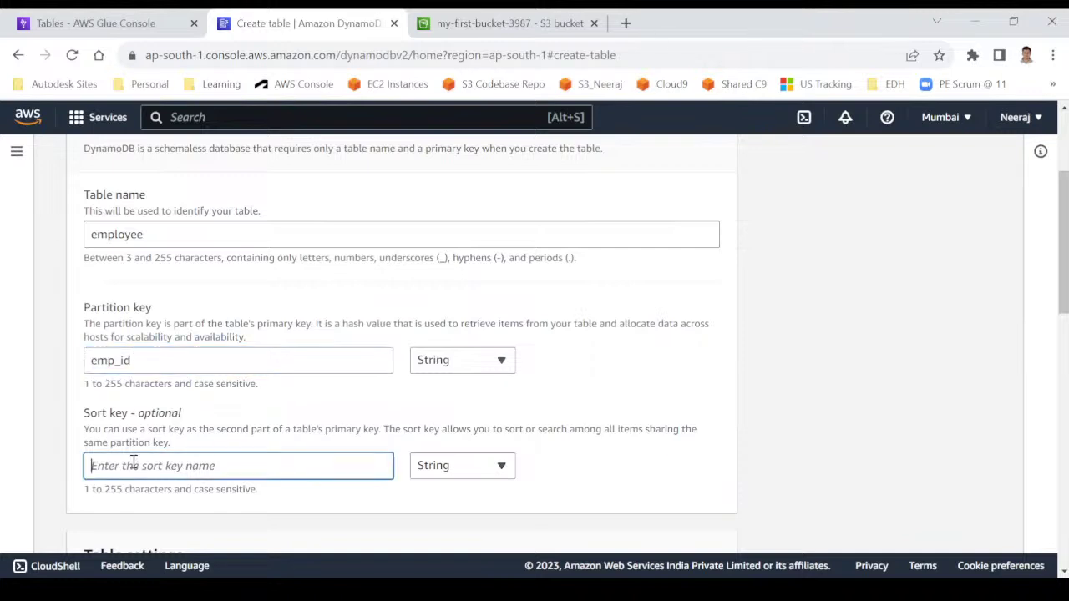
text(dept_id)
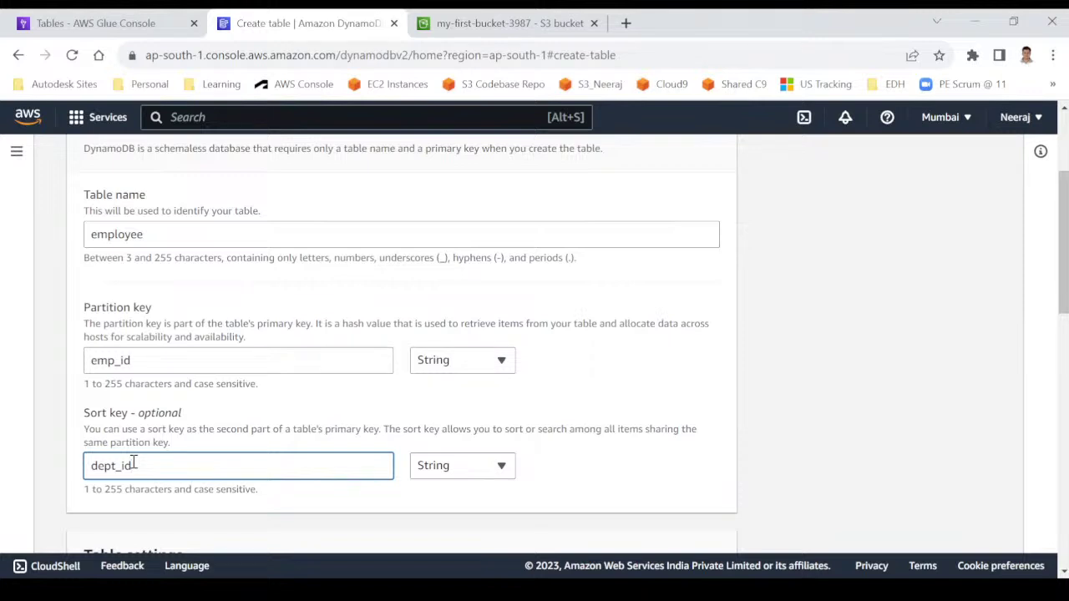
- Create the employee table and wait until it is listed as Active
scroll(167, 411, down, 2)
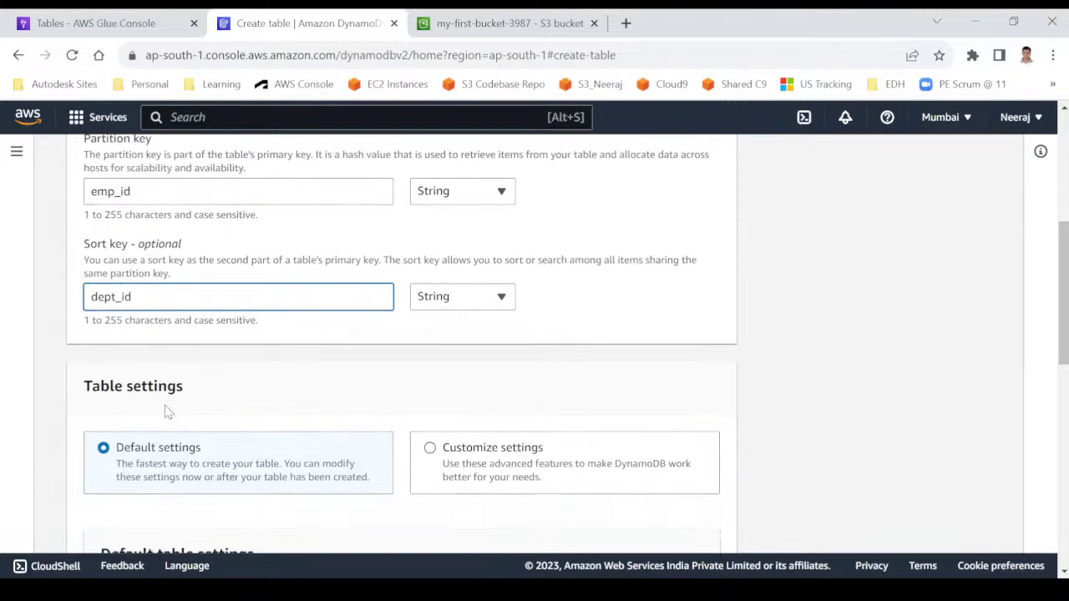
scroll(167, 411, down, 1)
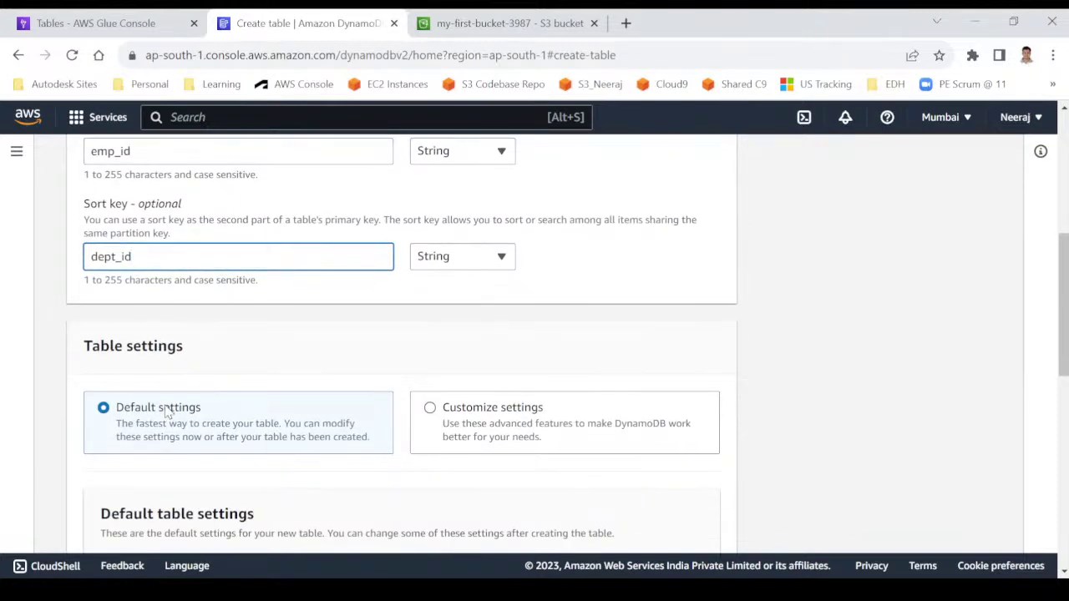
scroll(167, 411, down, 5)
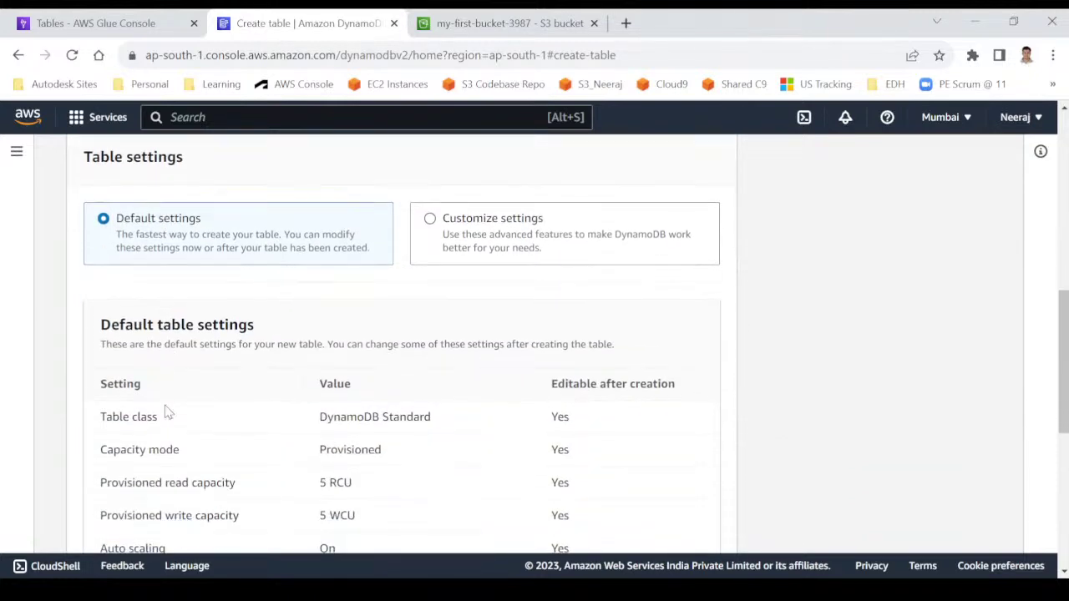
scroll(167, 410, down, 3)
click(683, 522)
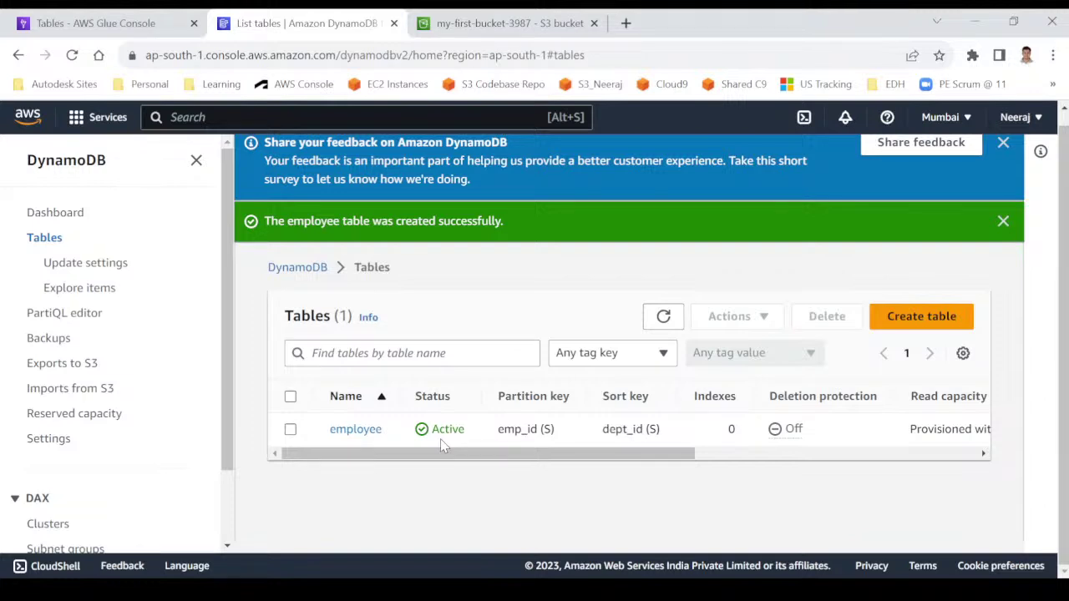
- Refresh the tables list, open the employee table's overview, and bring up its Actions menu
click(673, 319)
click(338, 431)
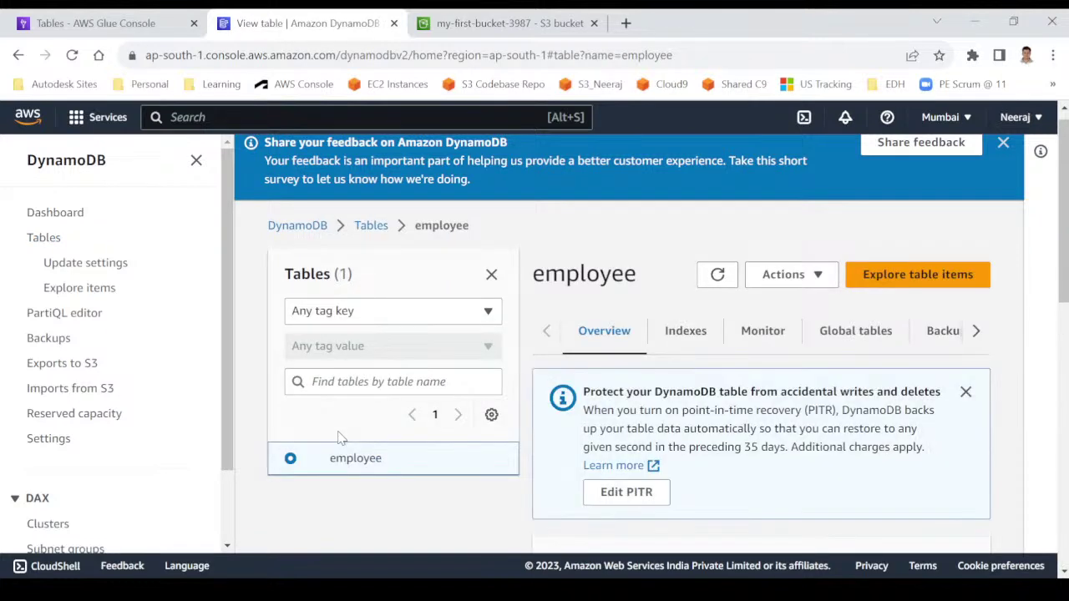
scroll(426, 422, down, 7)
scroll(426, 421, down, 5)
scroll(426, 422, up, 7)
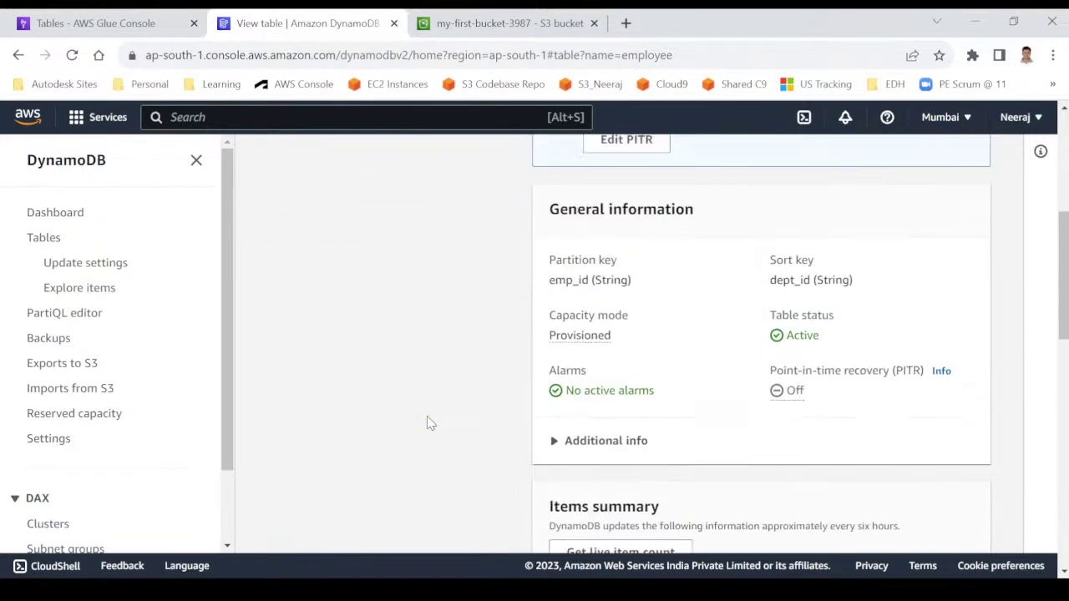
scroll(426, 421, up, 5)
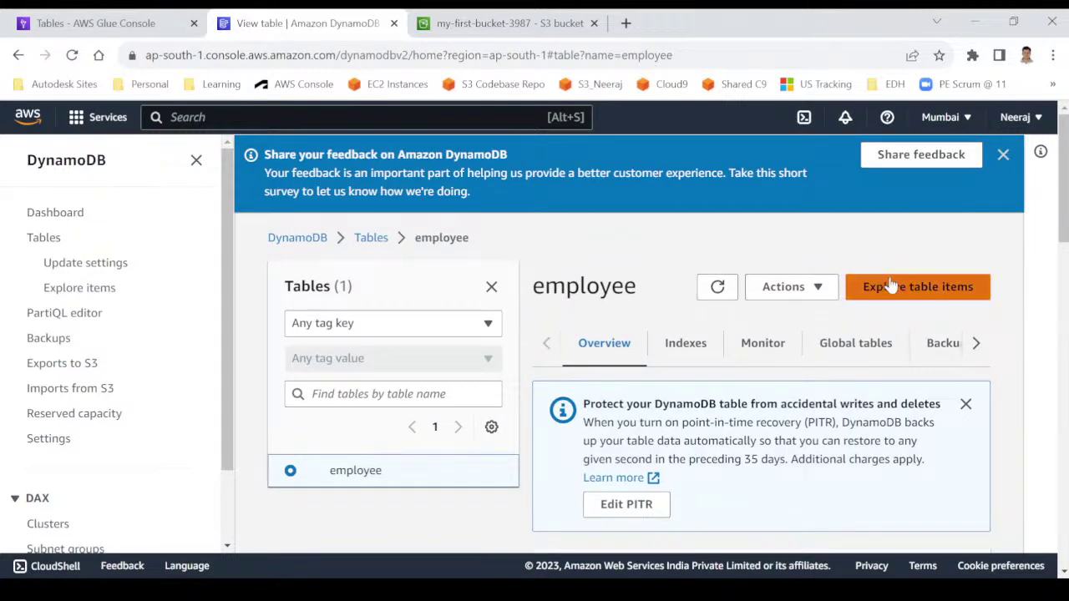
click(827, 287)
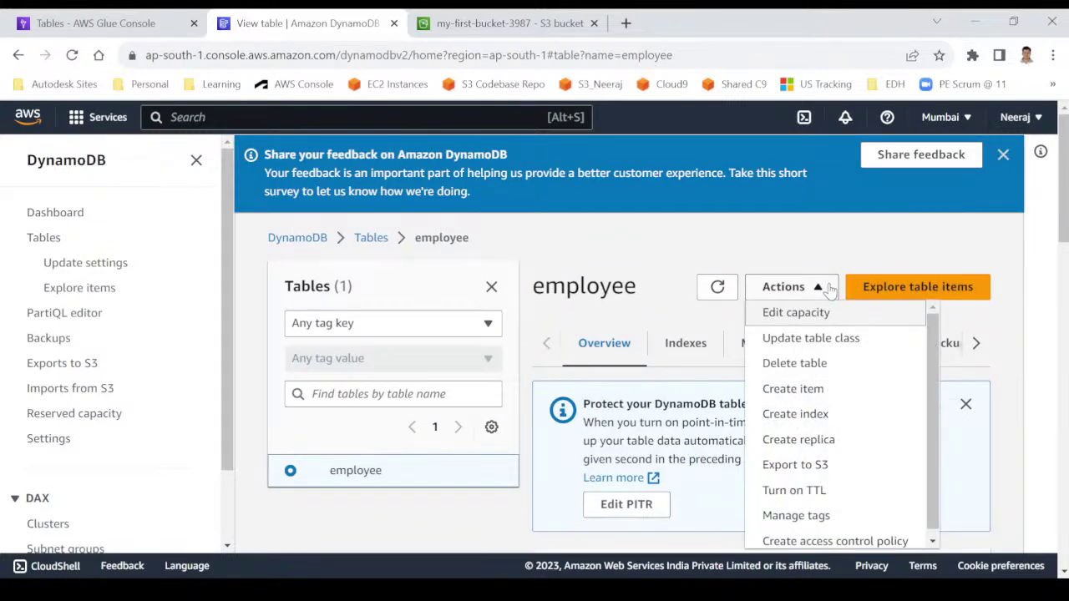
- Start a new employee item with emp_id emp_001 and dept_id IT, then add another attribute
click(791, 388)
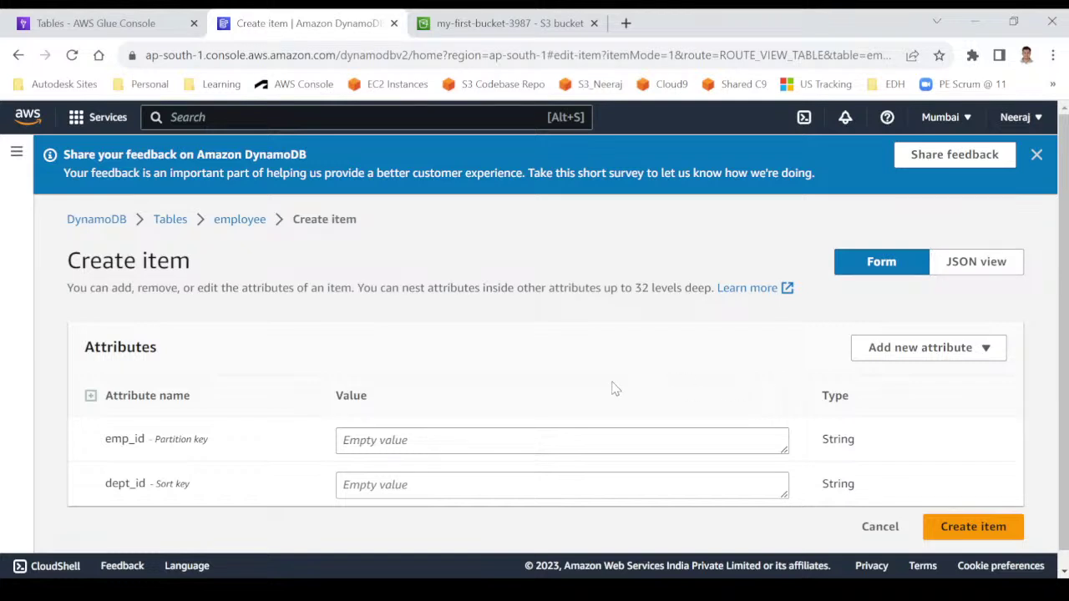
click(374, 440)
text(emp_001)
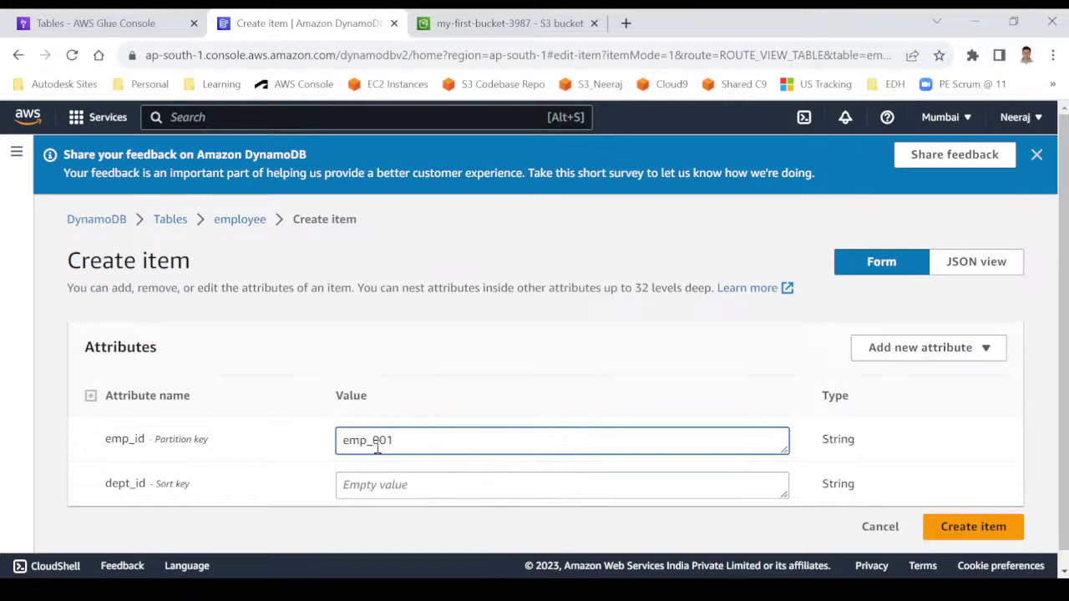
click(371, 484)
text(IT)
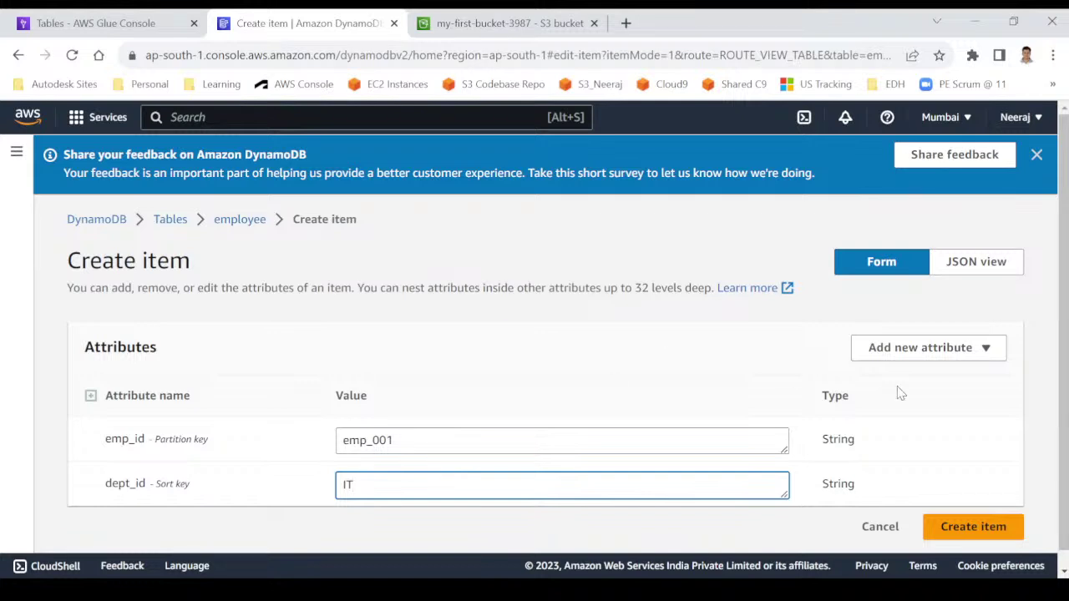
click(924, 355)
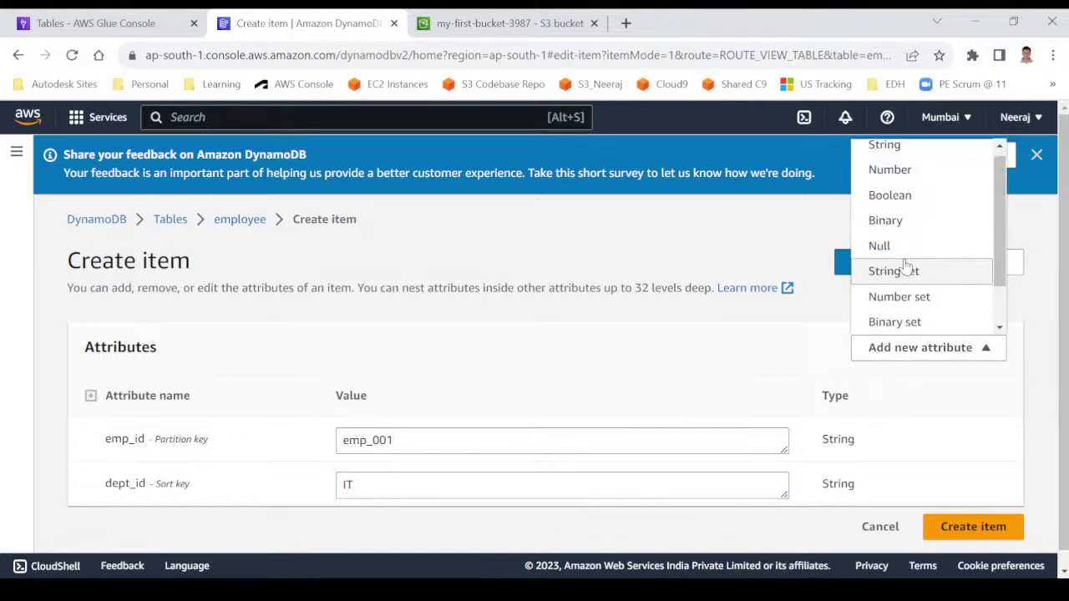
- Add a String attribute named f_name holding the employee's first name
click(898, 150)
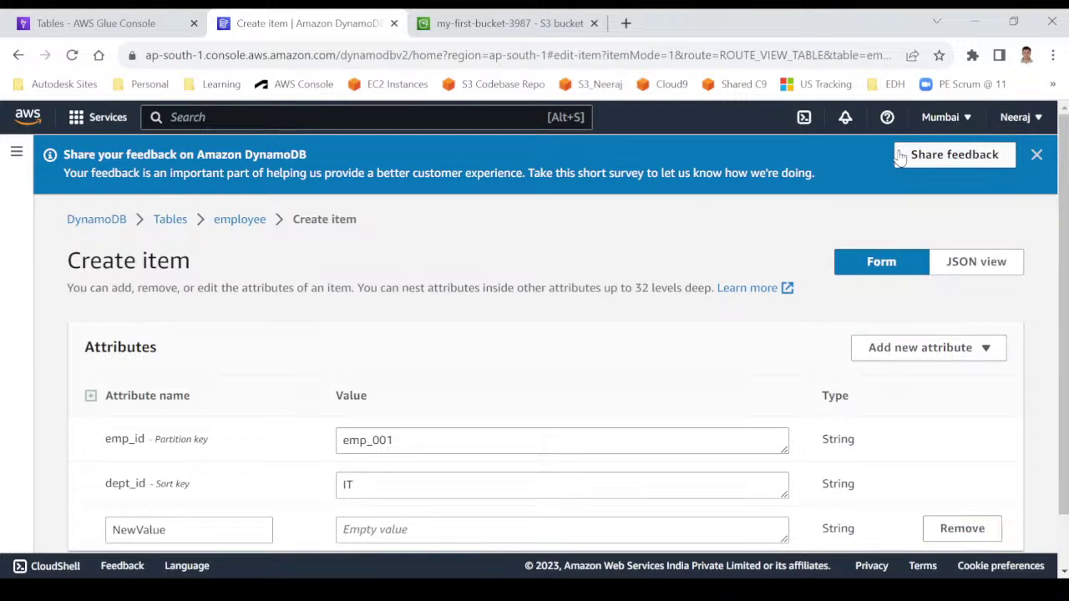
scroll(234, 515, down, 1)
click(139, 470)
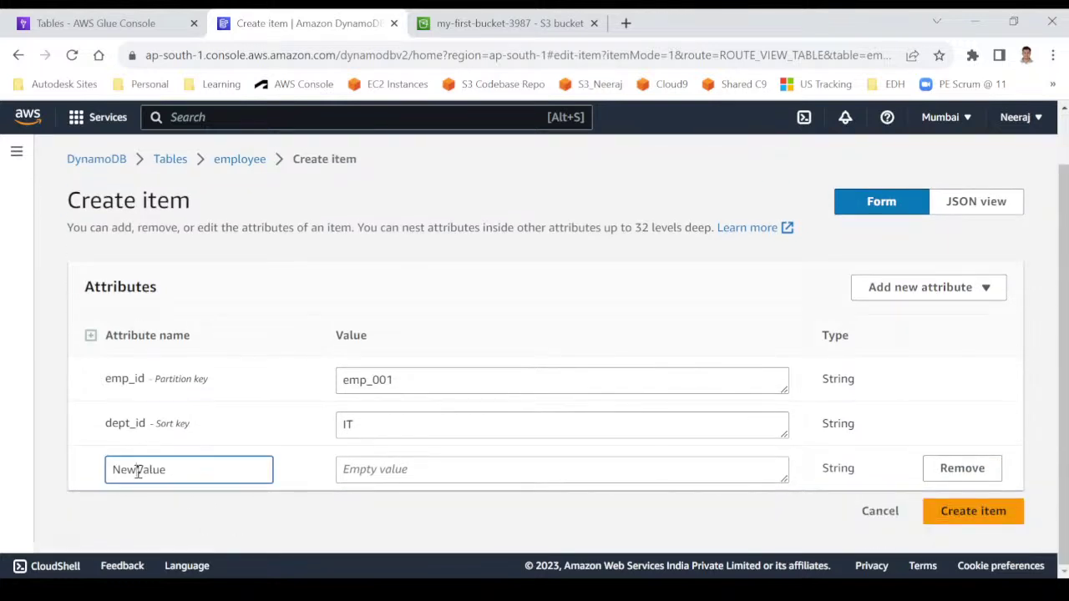
text(_name)
double_click(139, 470)
text(f_name)
click(373, 470)
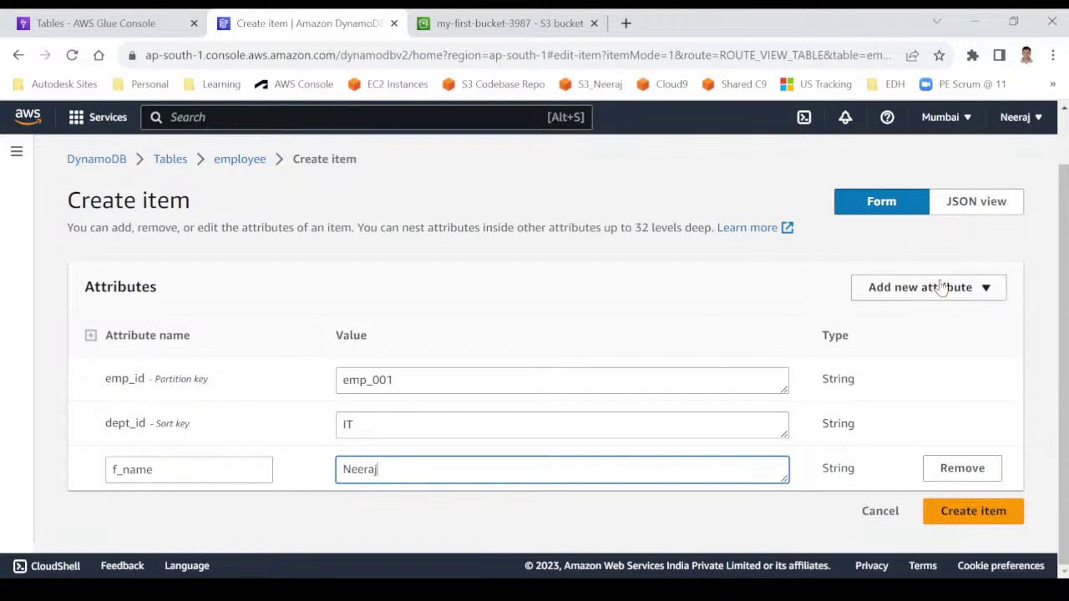
- Add a String l_name attribute with the employee's last name and save the emp_001 item
click(941, 287)
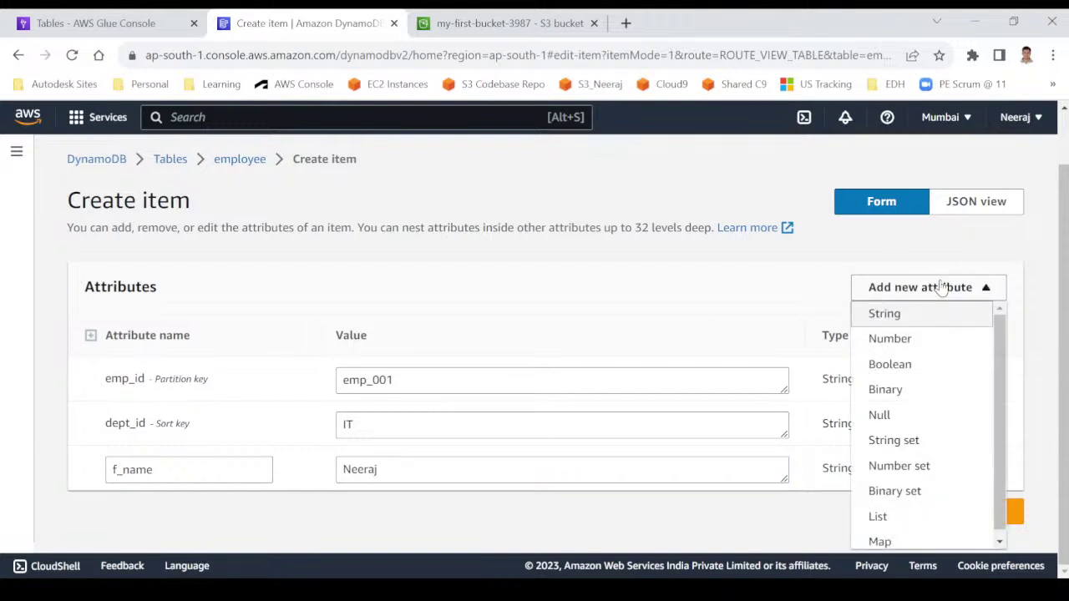
click(881, 322)
click(222, 512)
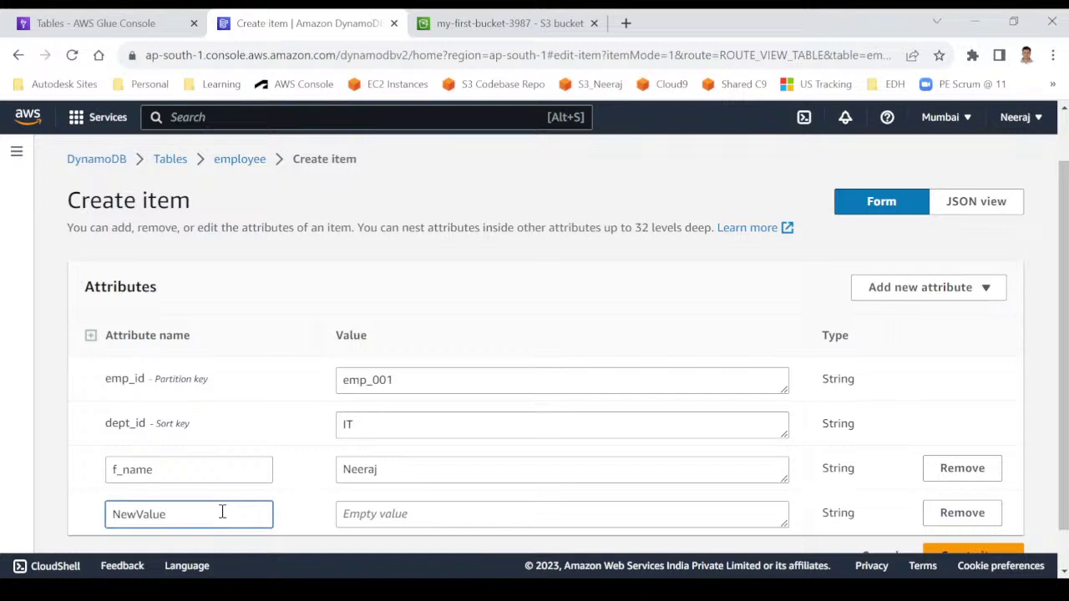
key(ctrl+a)
key(BackSpace)
text(l-)
key(BackSpace)
text(_name)
click(375, 513)
scroll(378, 501, down, 1)
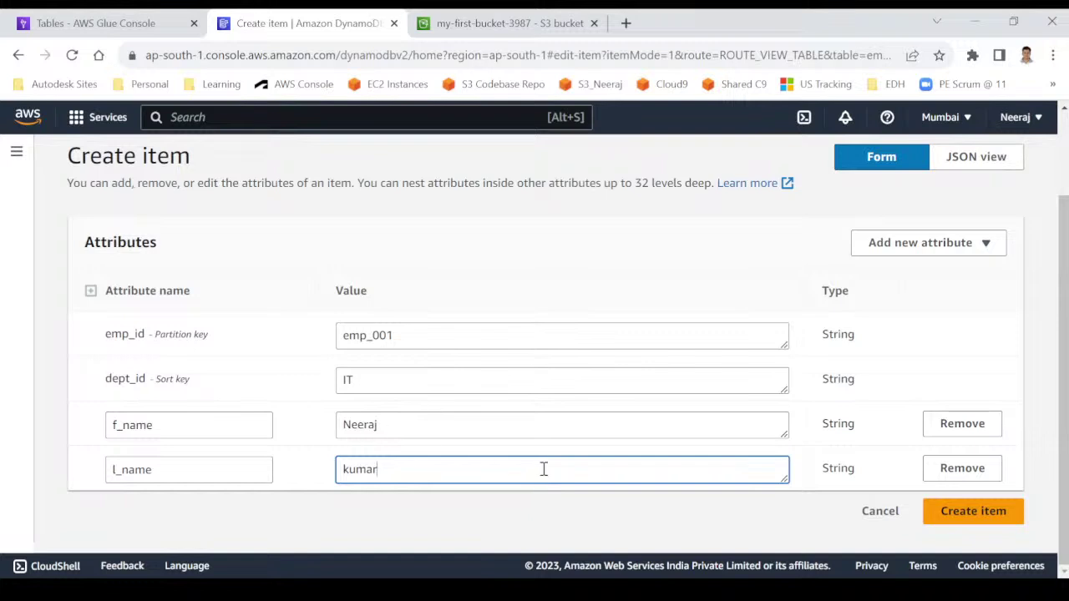
click(971, 515)
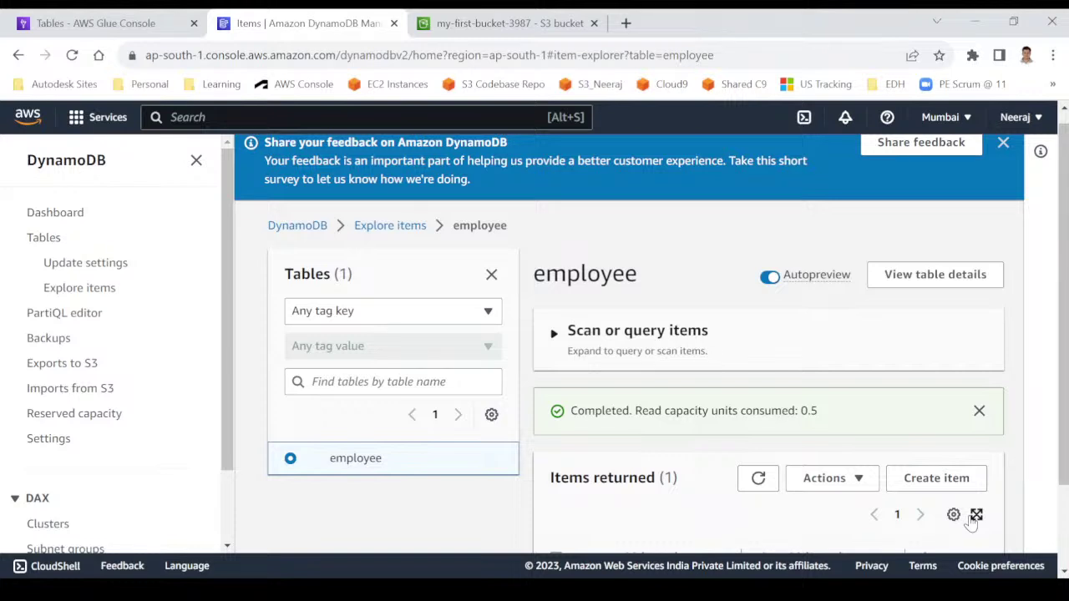
- Scan the employee table, hide the navigation pane, and try editing emp_001's dept_id inline
click(553, 336)
scroll(632, 420, down, 2)
click(584, 446)
scroll(671, 472, down, 3)
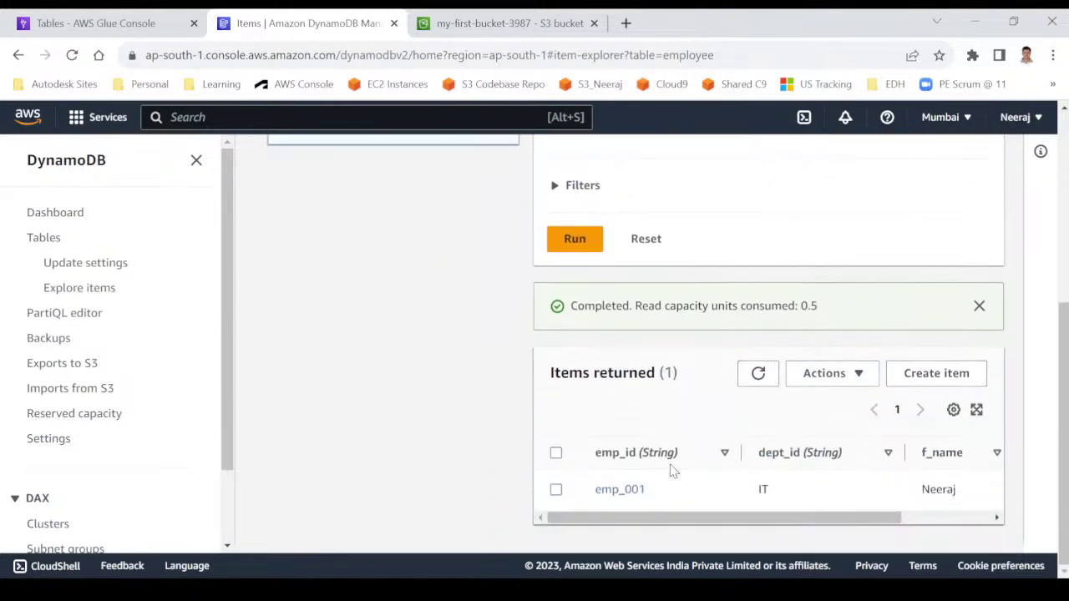
click(196, 159)
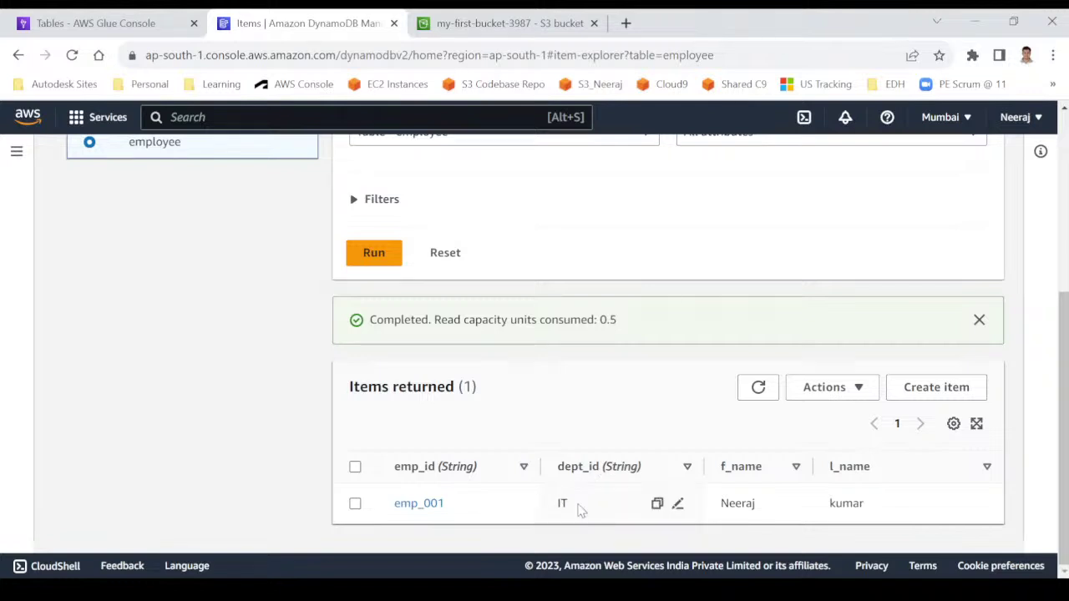
click(678, 505)
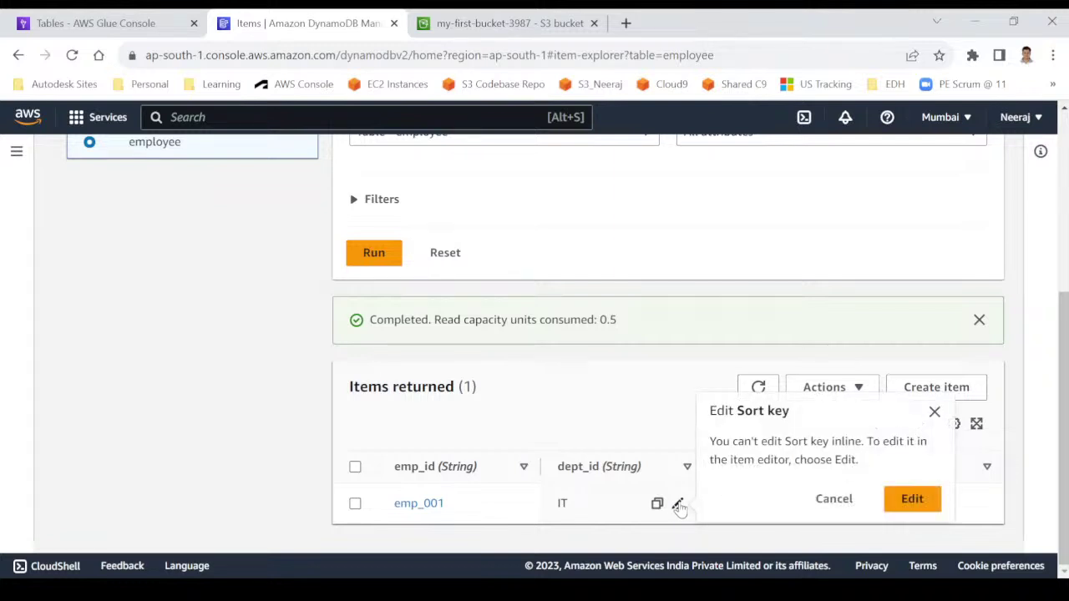
- In the full item editor, change emp_001's dept_id from IT to D1 and confirm the key change
click(911, 499)
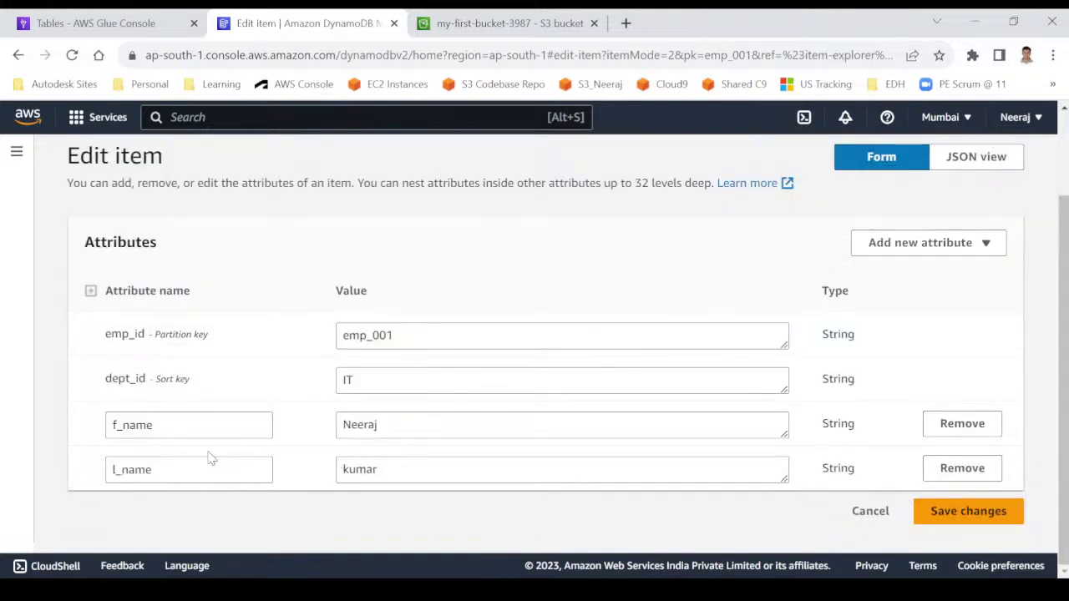
click(384, 382)
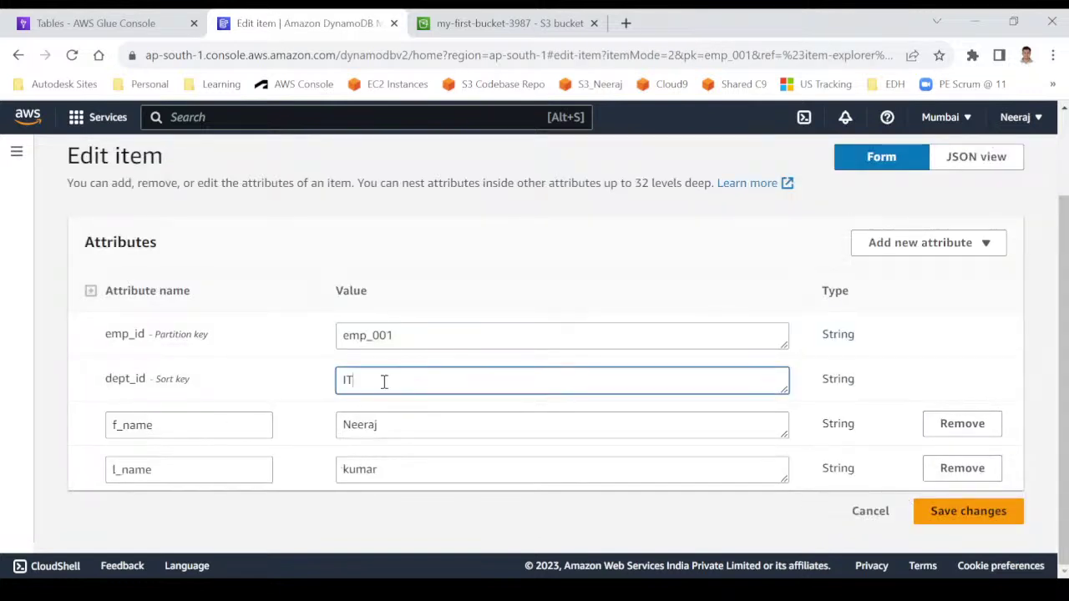
key(BackSpace)
key(BackSpace)
text(D)
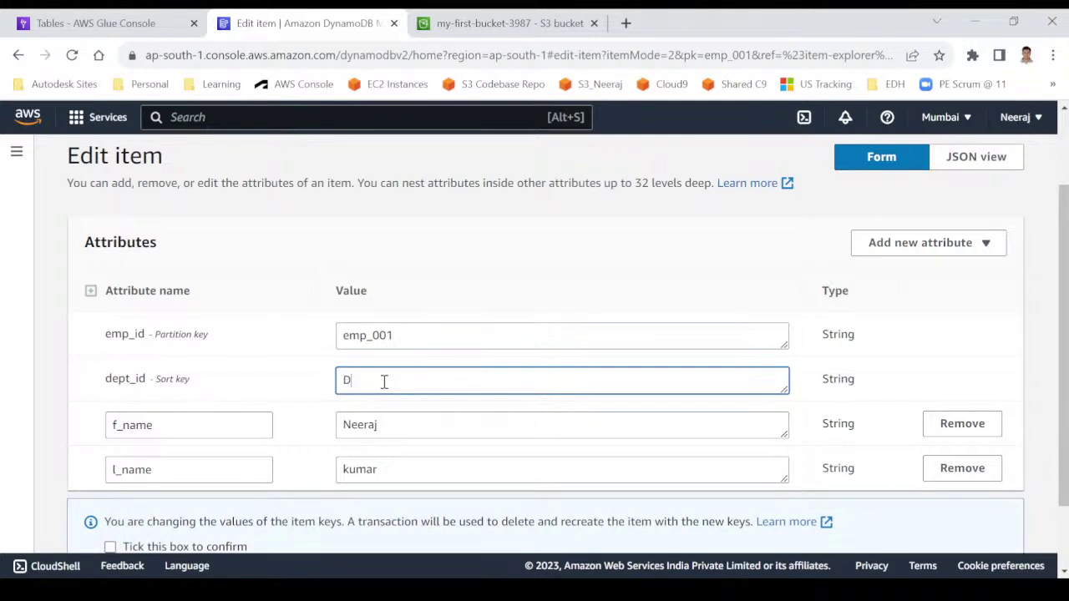
text(1)
scroll(743, 382, down, 2)
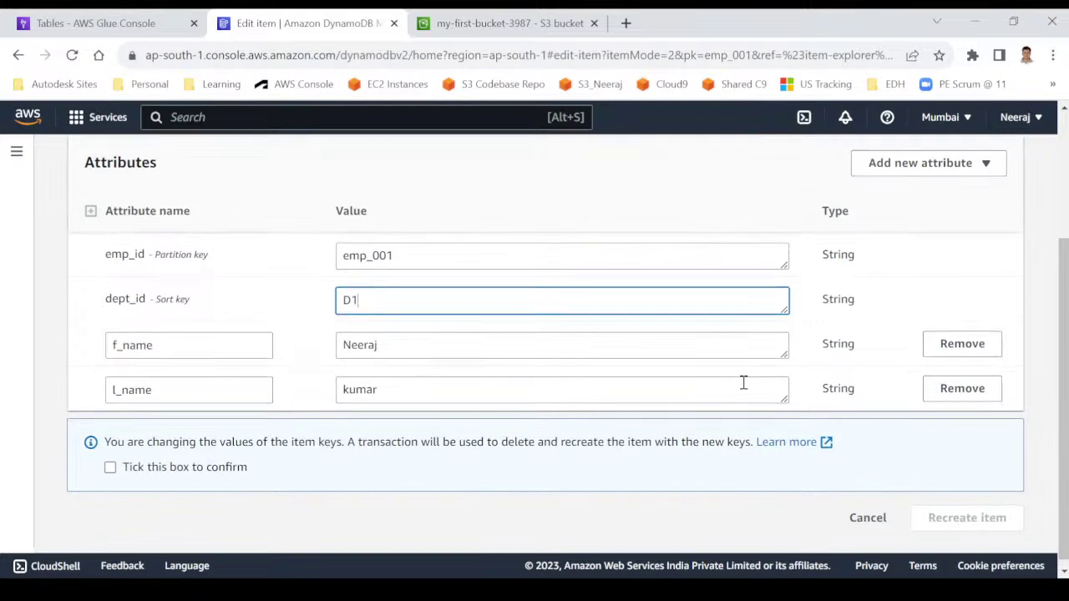
scroll(743, 381, up, 1)
scroll(912, 340, up, 1)
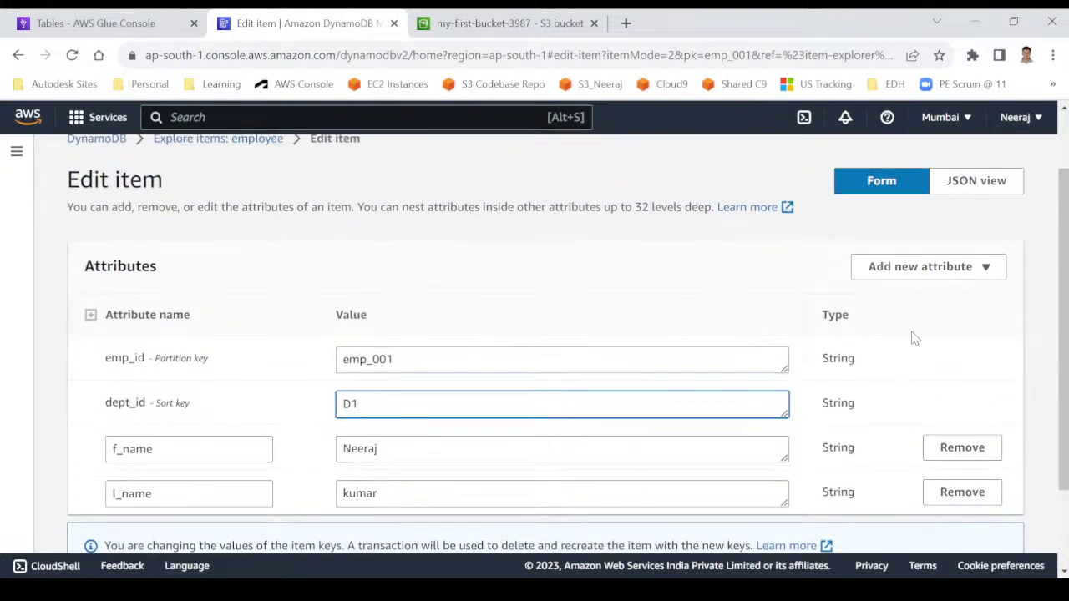
click(915, 337)
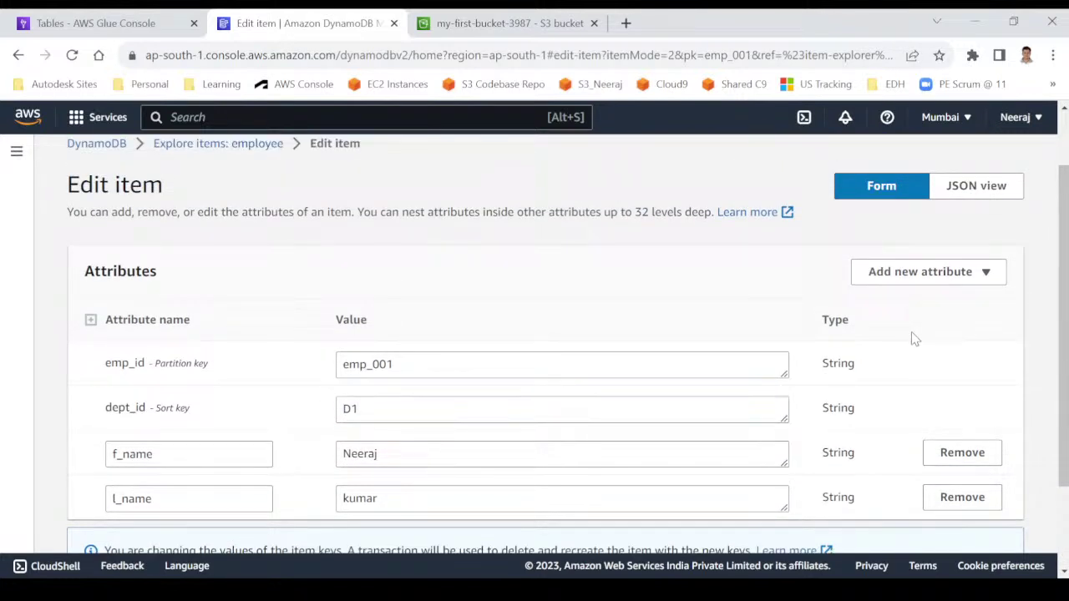
scroll(690, 393, down, 2)
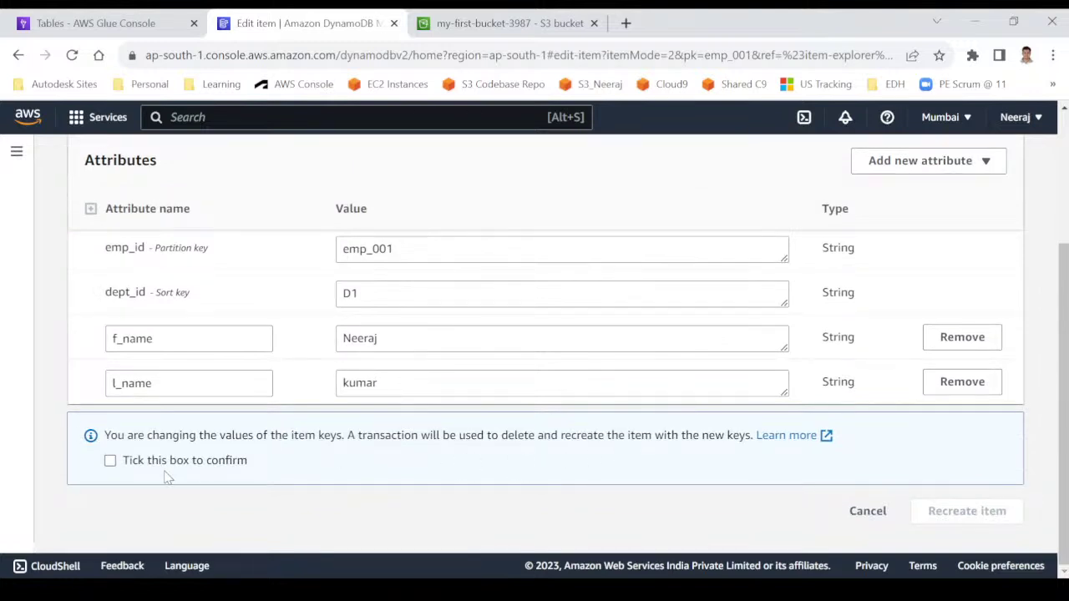
click(111, 463)
- Recreate emp_001 with dept_id D1, then go to the employee table's details page
click(923, 512)
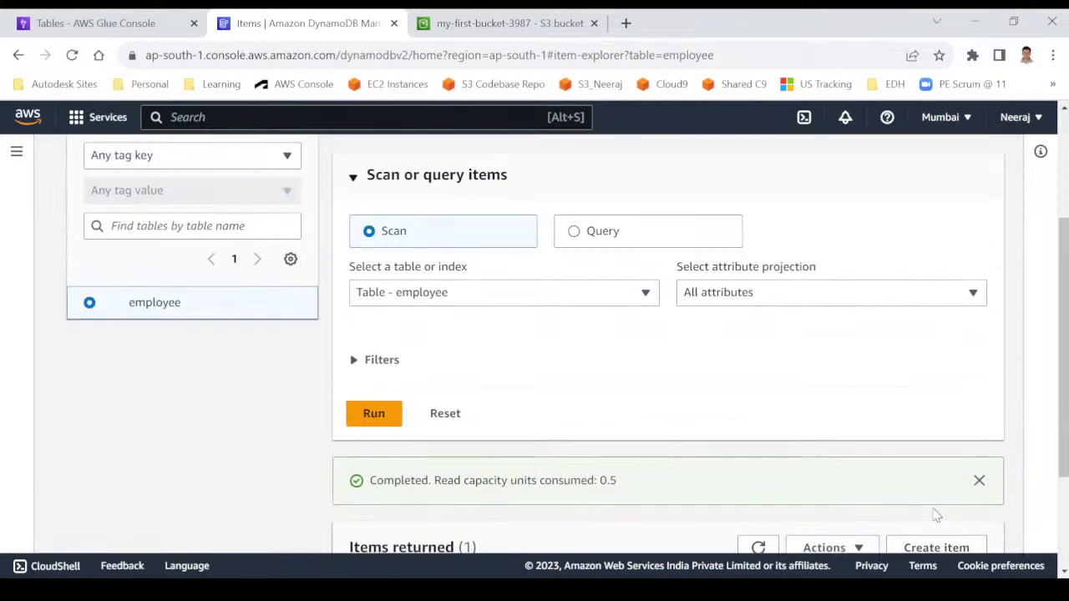
scroll(592, 499, down, 3)
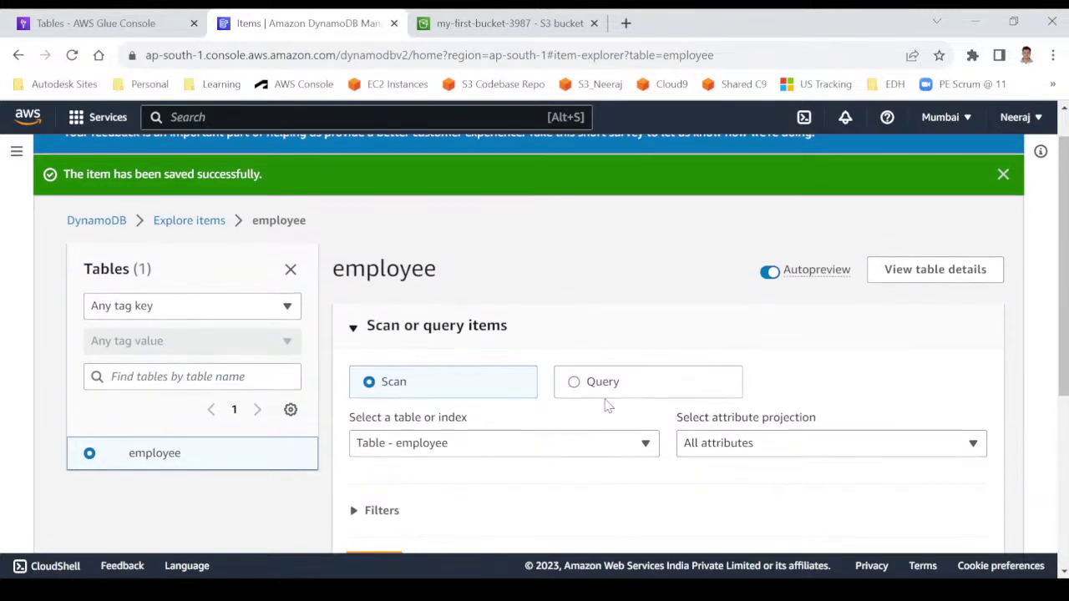
click(353, 328)
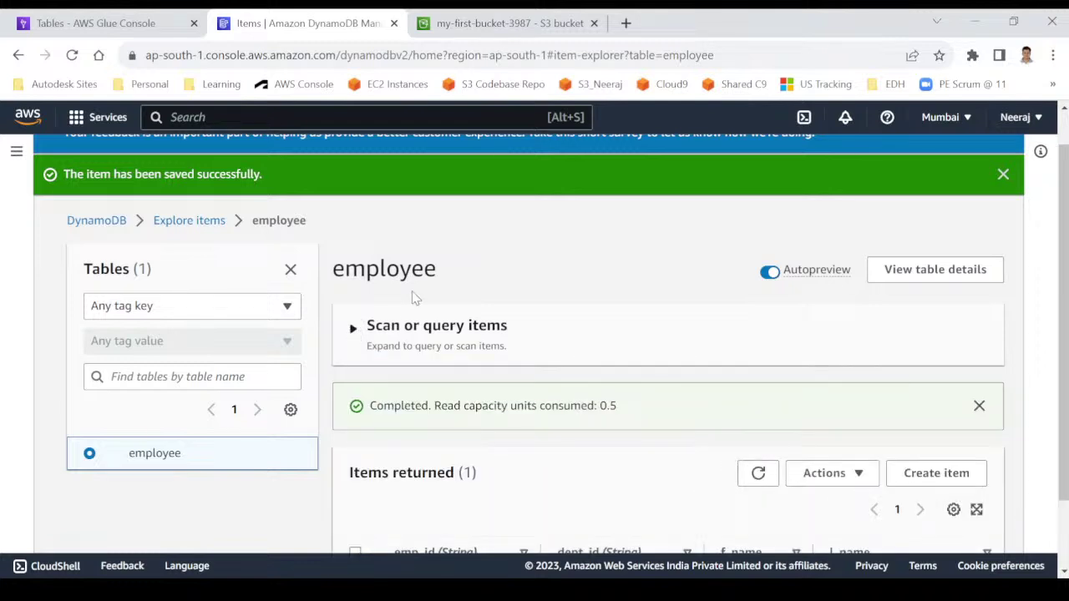
scroll(415, 298, down, 1)
click(846, 396)
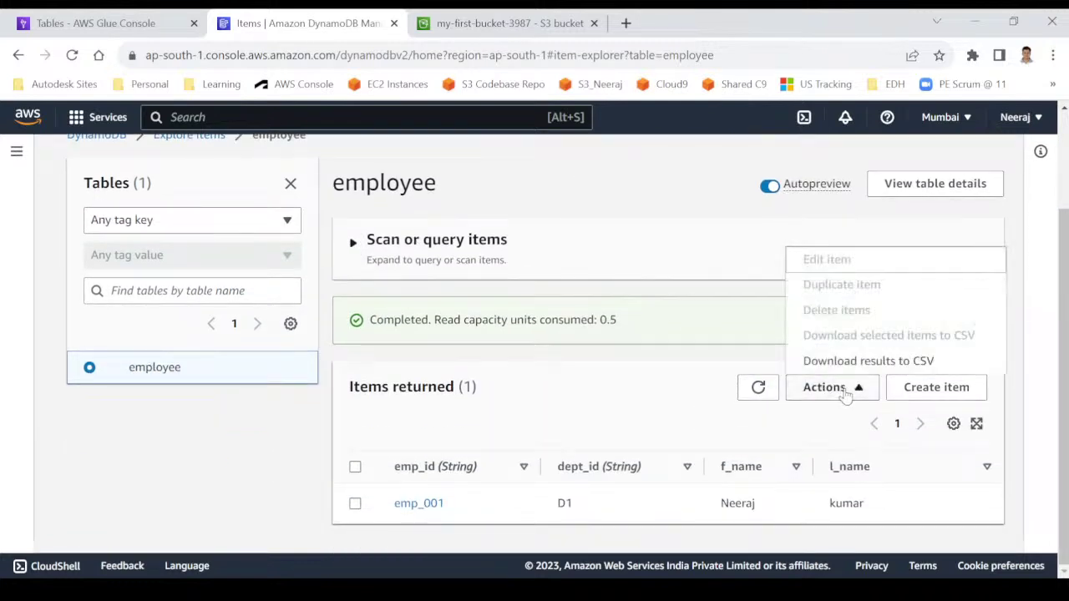
click(919, 184)
- Create a new employee item with emp_id exmp_002 and dept_id D2
scroll(826, 247, up, 1)
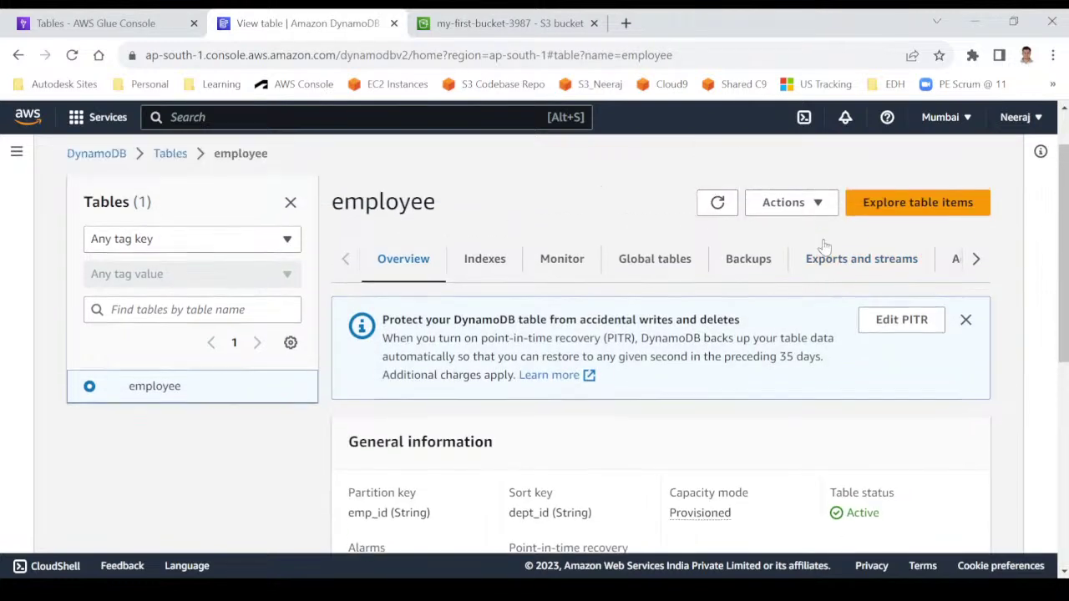
click(792, 201)
click(790, 305)
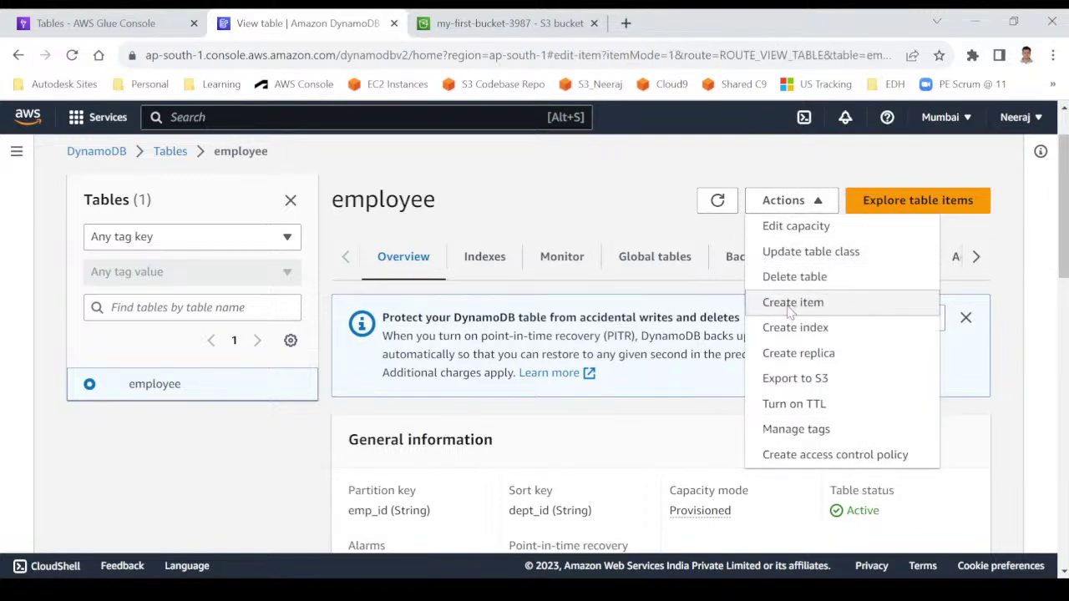
click(387, 425)
text(exmp_002)
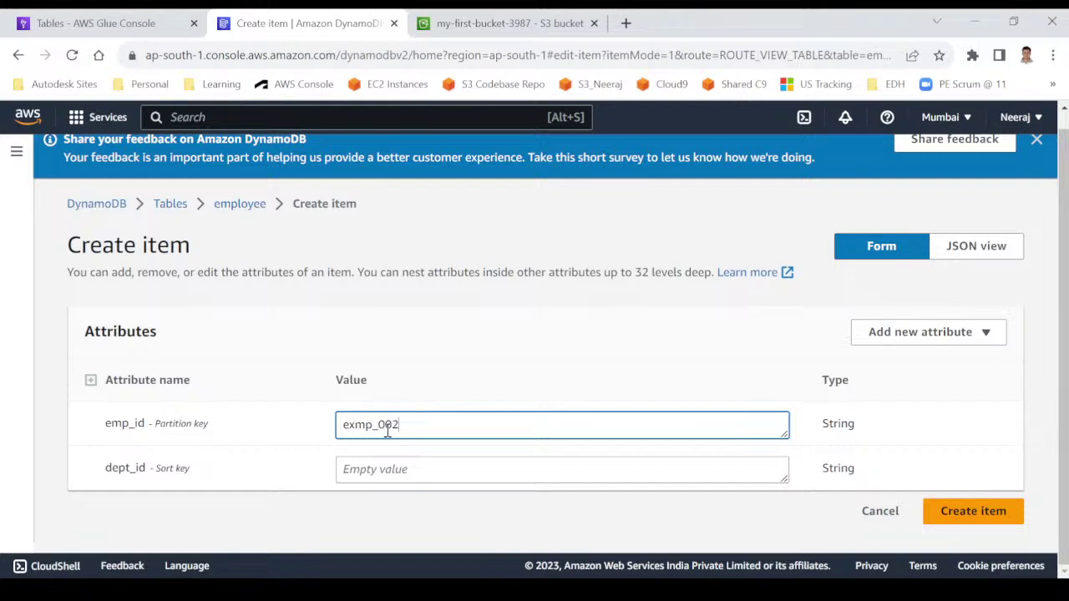
click(373, 470)
text(D2)
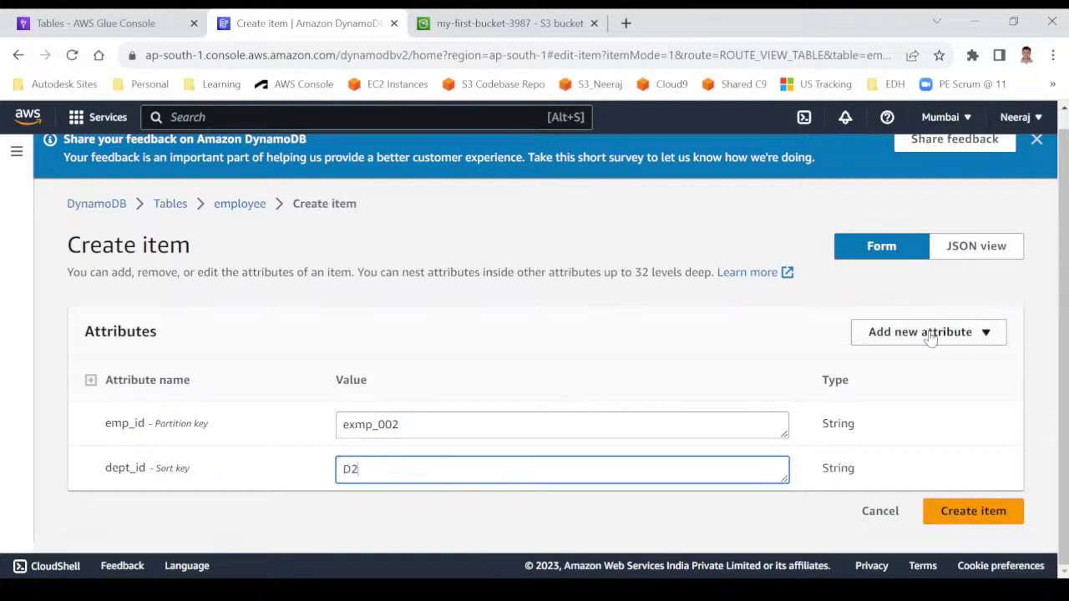
click(929, 334)
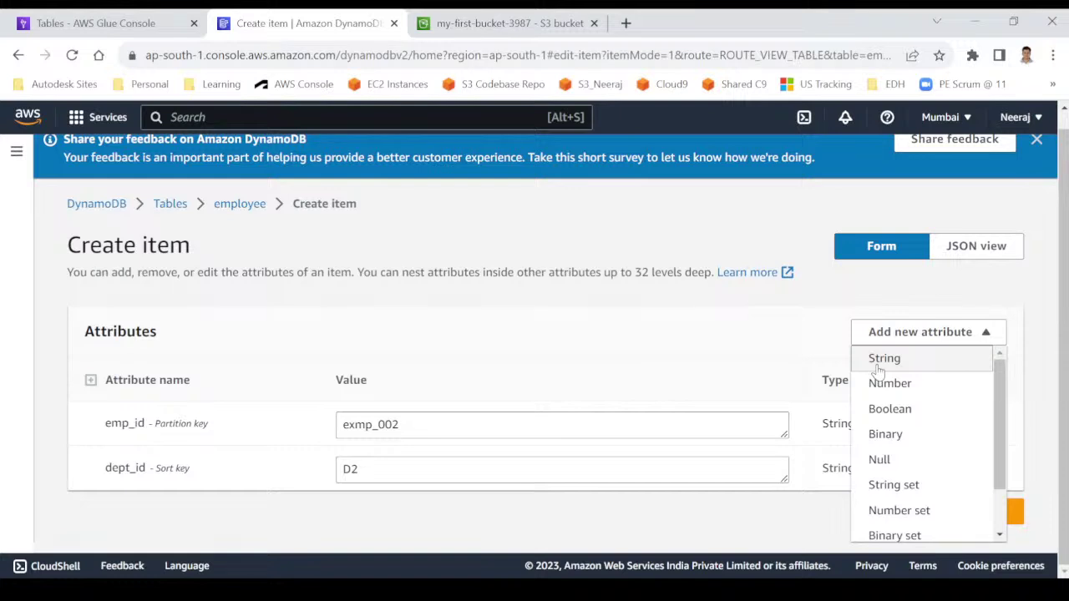
- Add a String attribute f_name holding the new employee's first name
click(878, 364)
click(235, 504)
text(f)
double_click(235, 504)
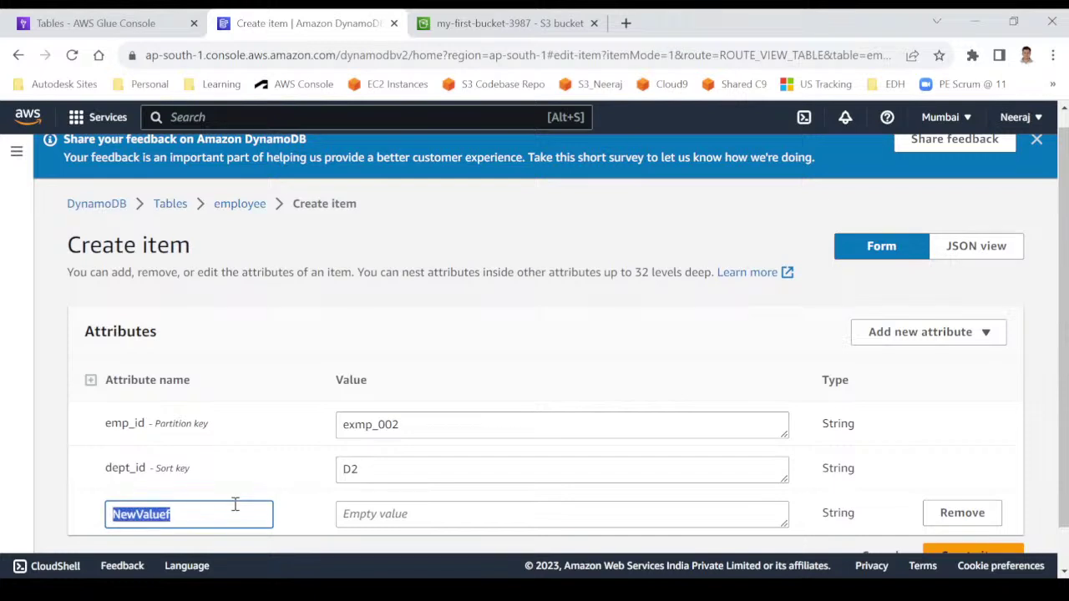
text(f_name)
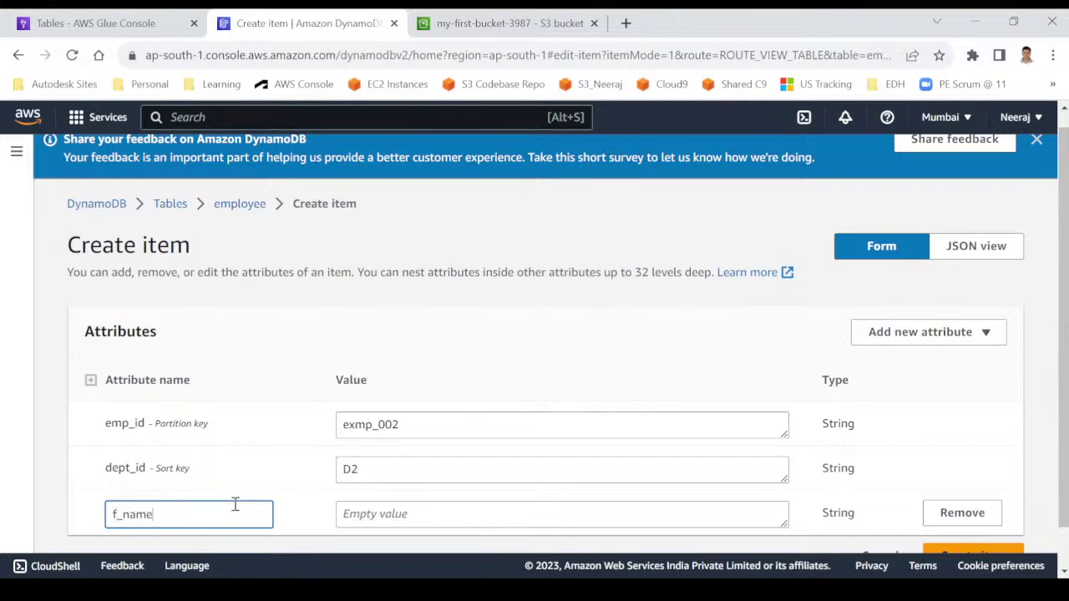
click(373, 523)
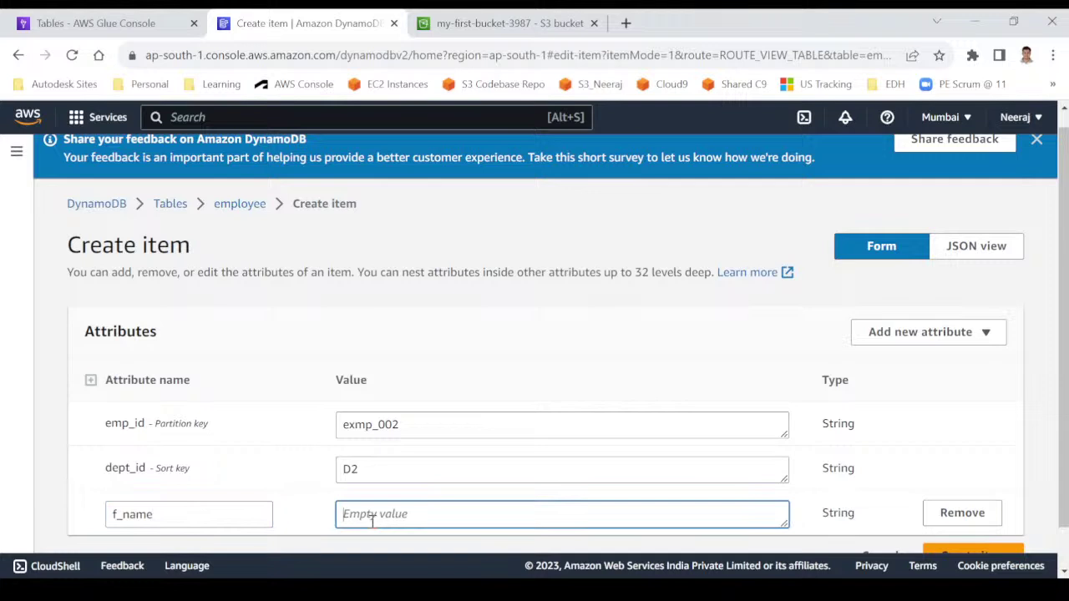
text(Murthy)
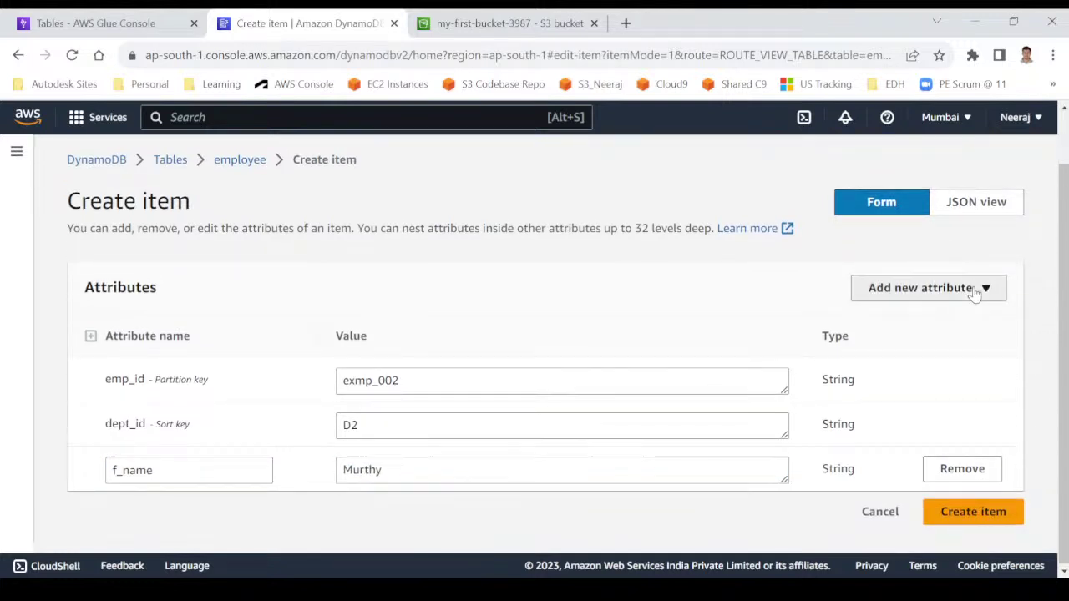
- Add a Number attribute named Age with value 28
click(977, 289)
click(895, 339)
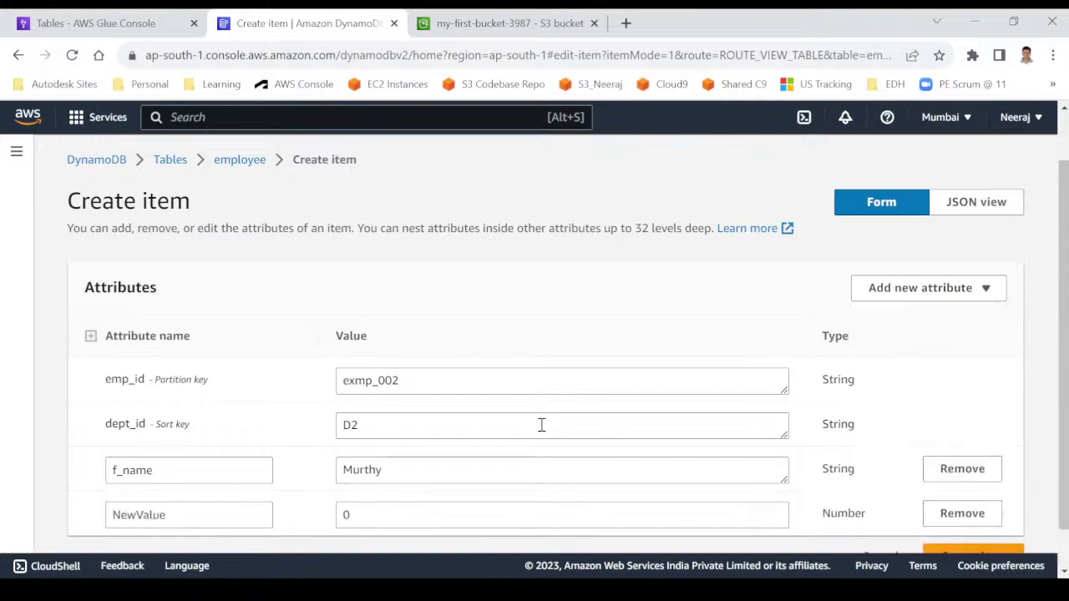
click(191, 520)
double_click(191, 519)
text(Age)
click(371, 515)
key(BackSpace)
text(28)
scroll(372, 515, down, 1)
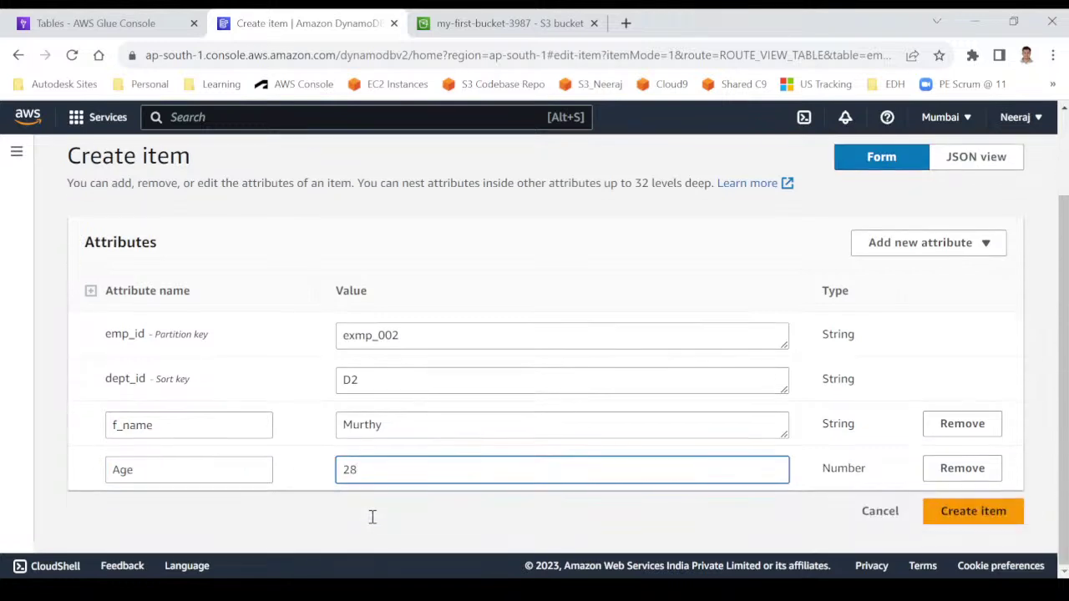
- Add a Boolean attribute named is_permanent
click(948, 245)
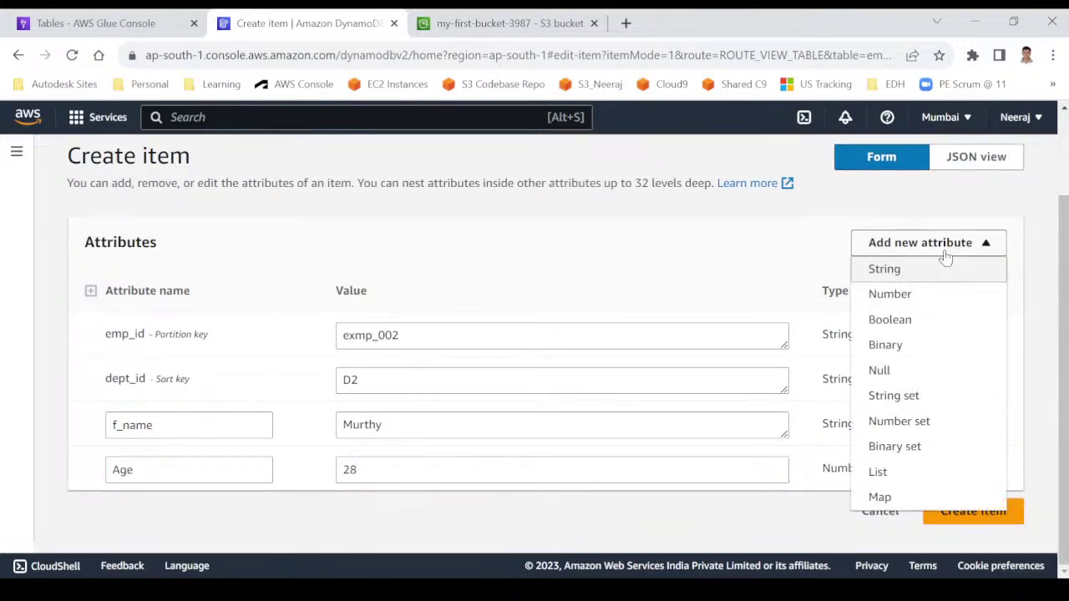
click(890, 319)
click(175, 514)
double_click(174, 514)
key(BackSpace)
text(is)
key(BackSpace)
text(s_permanent)
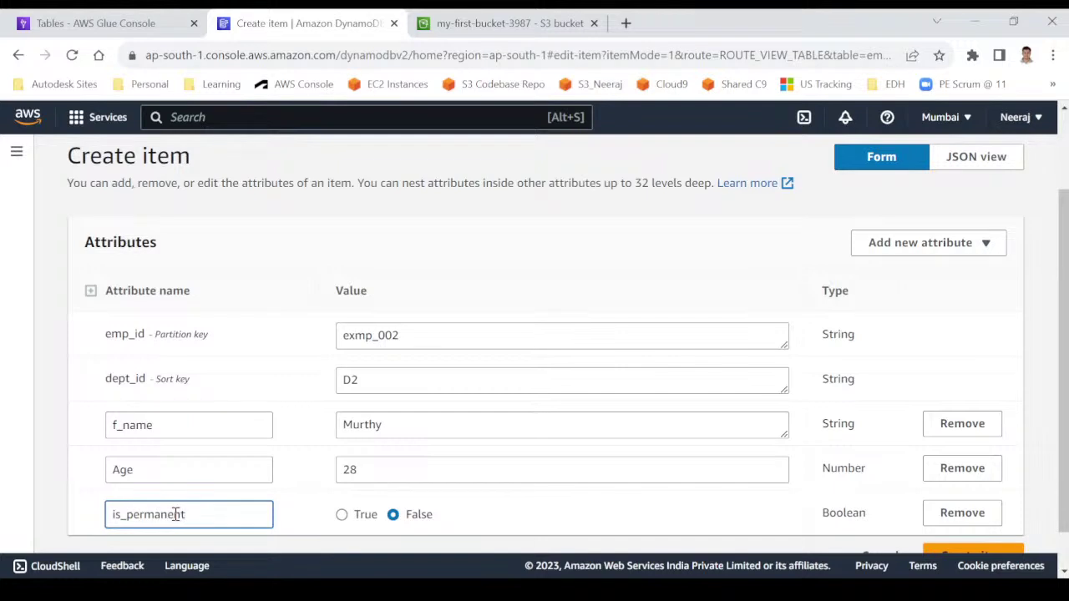
scroll(429, 499, down, 1)
- Set is_permanent to True, add a String mgr_name with the manager's name, and rename Age to age
click(344, 472)
click(980, 201)
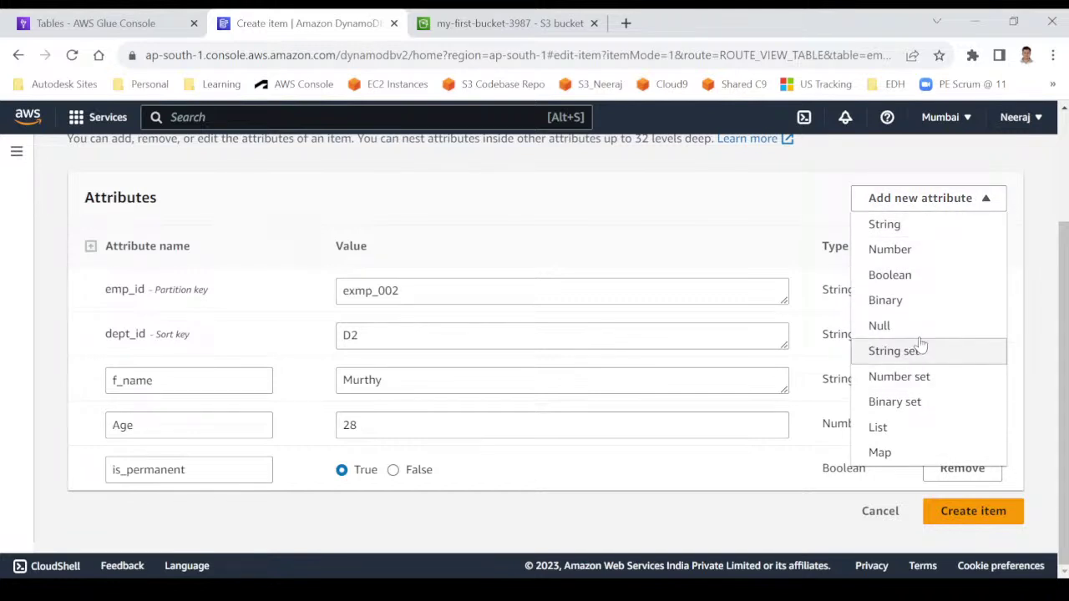
click(885, 225)
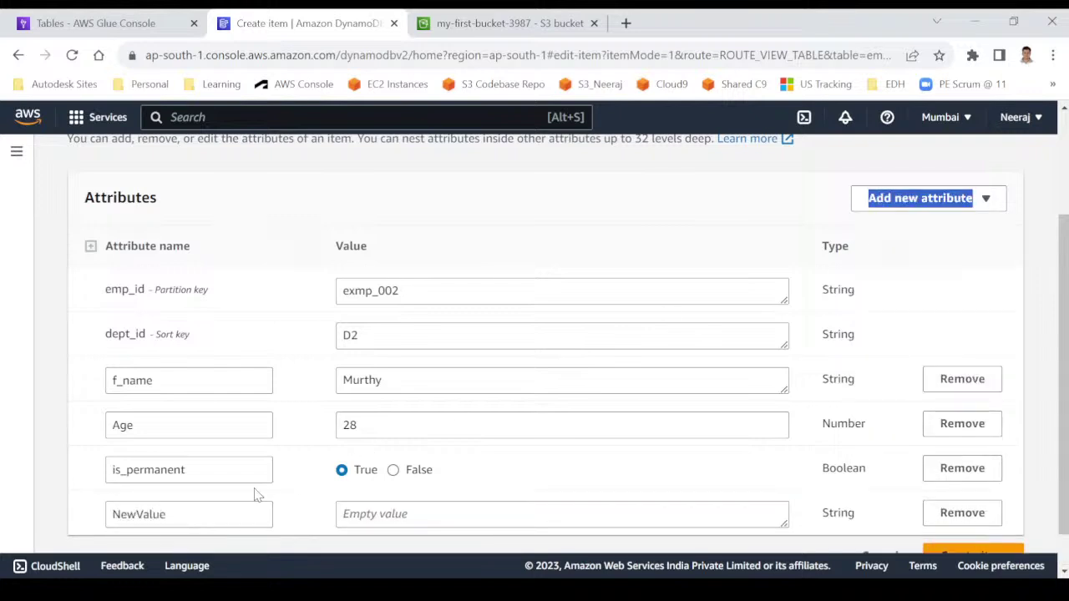
click(195, 513)
key(ctrl+a)
text(m)
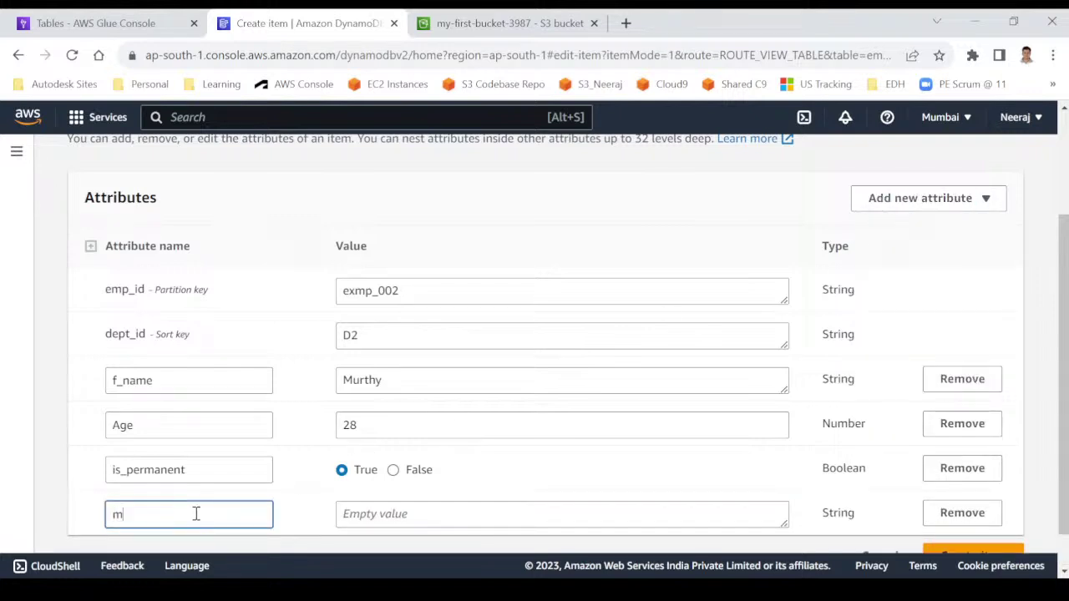
text(gr_name)
click(401, 514)
text(Srinath)
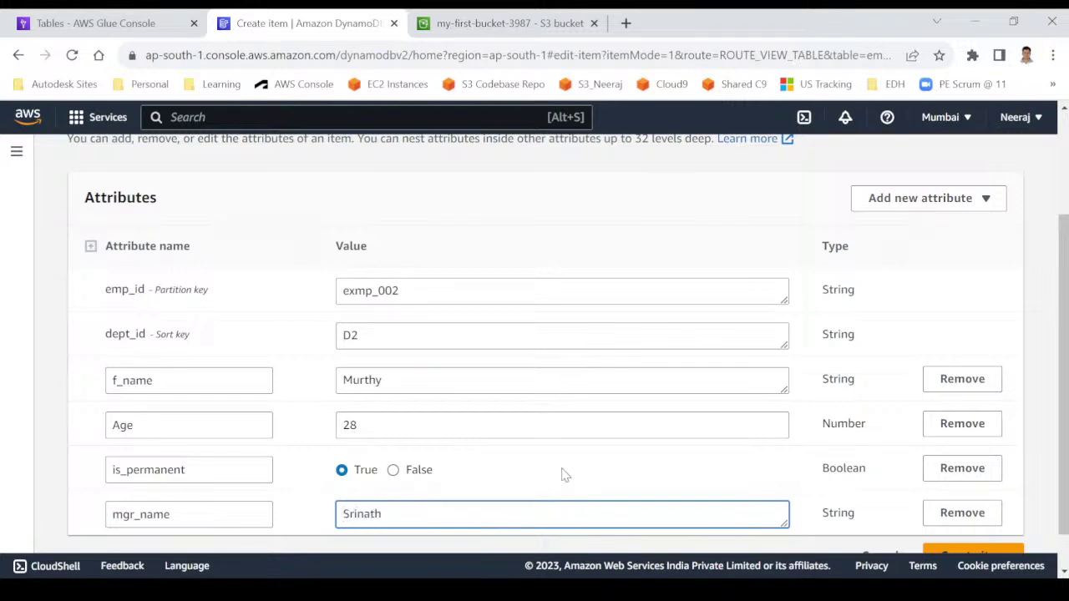
scroll(562, 472, down, 1)
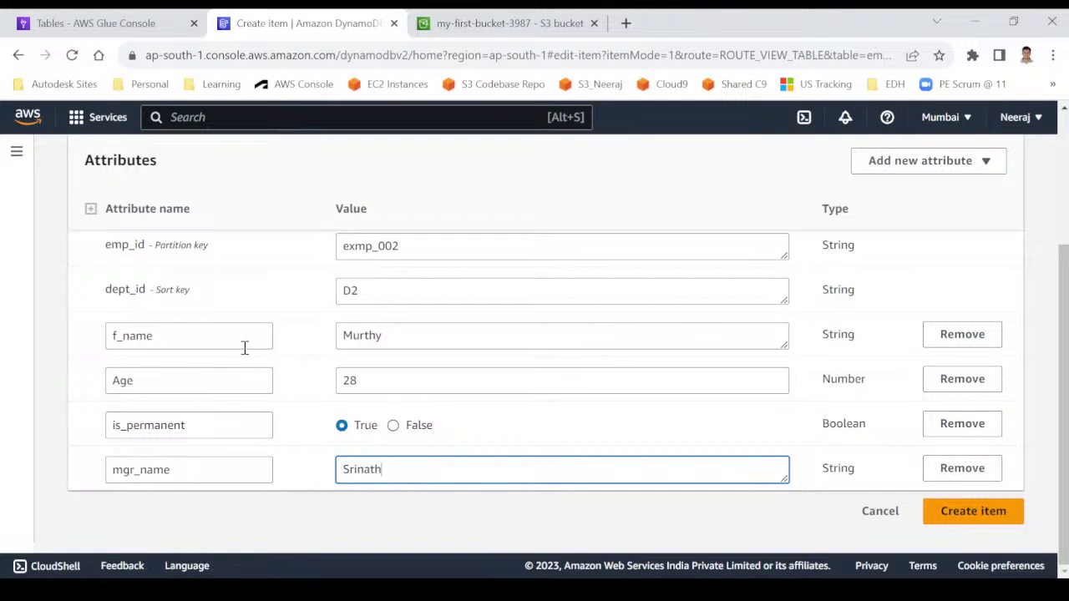
double_click(121, 384)
text(age)
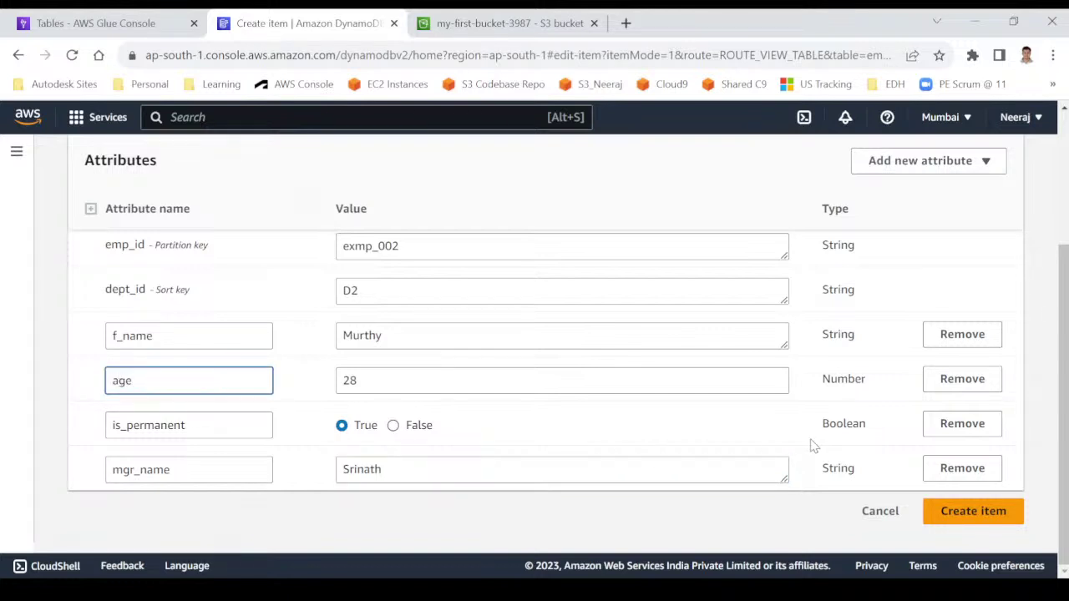
- Save the exmp_002 item and scroll across the returned items to review their columns
click(982, 518)
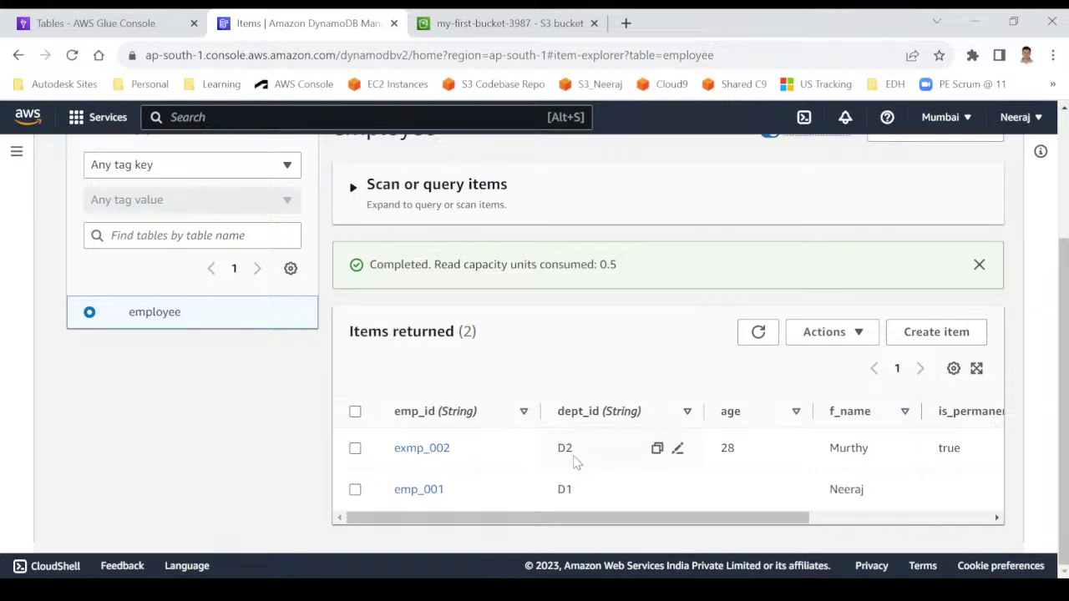
drag(675, 518, 889, 518)
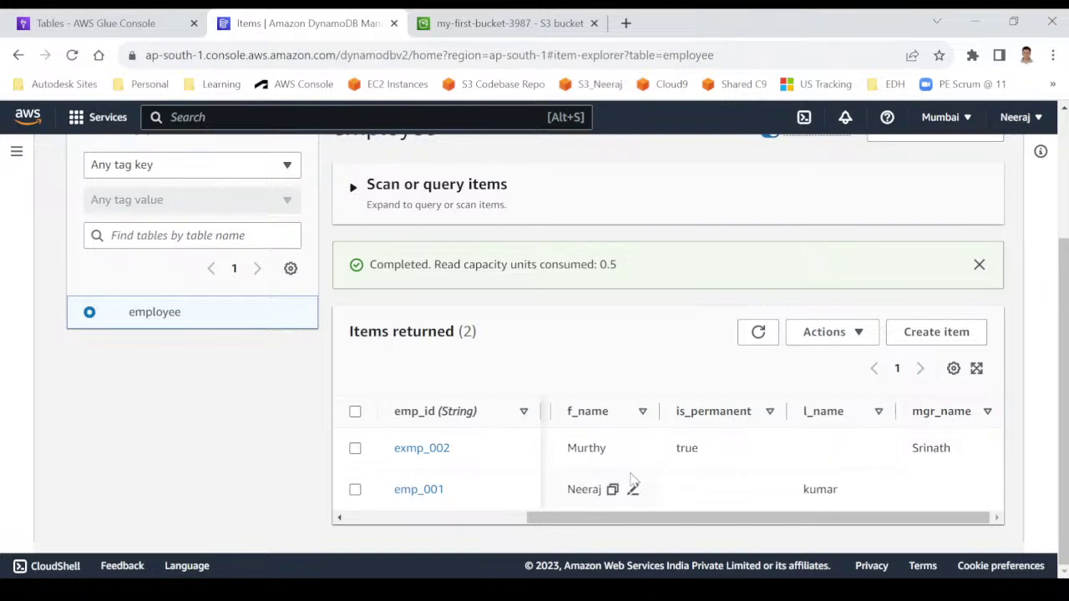
scroll(611, 490, left, 3)
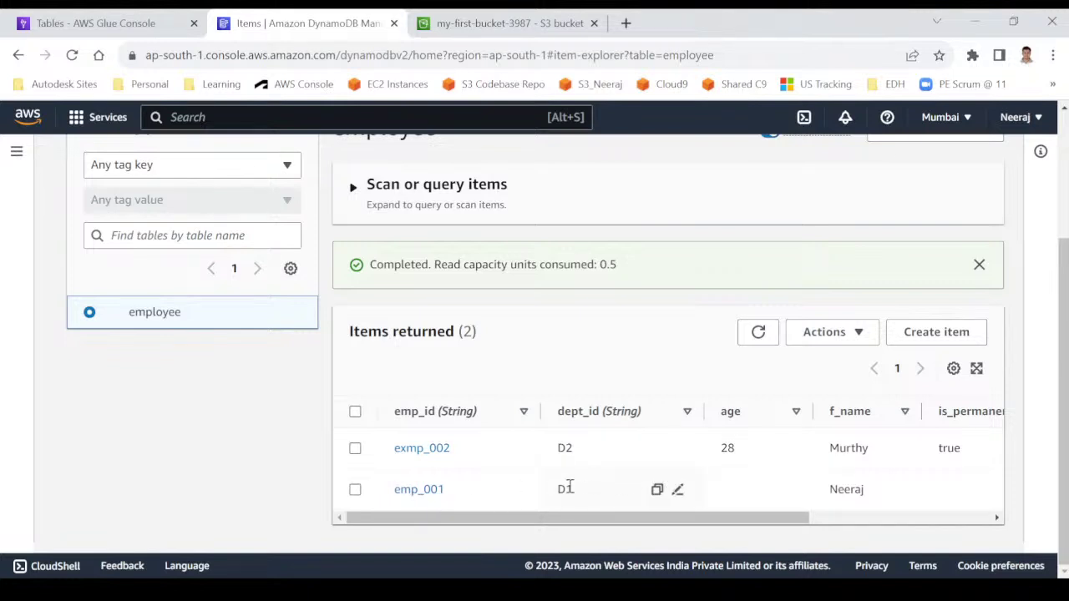
scroll(746, 496, right, 3)
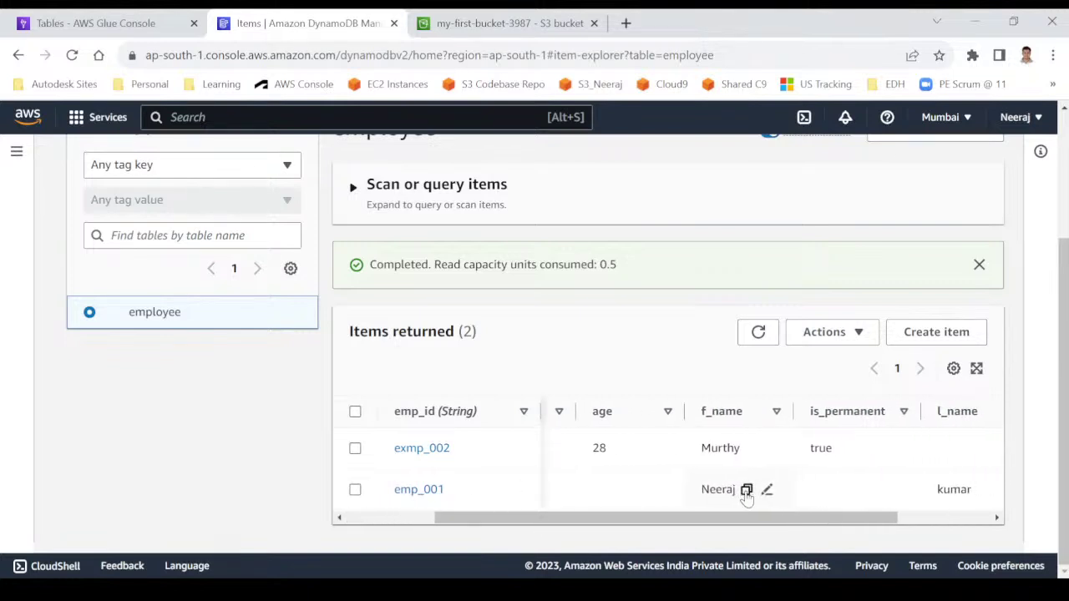
scroll(718, 496, right, 3)
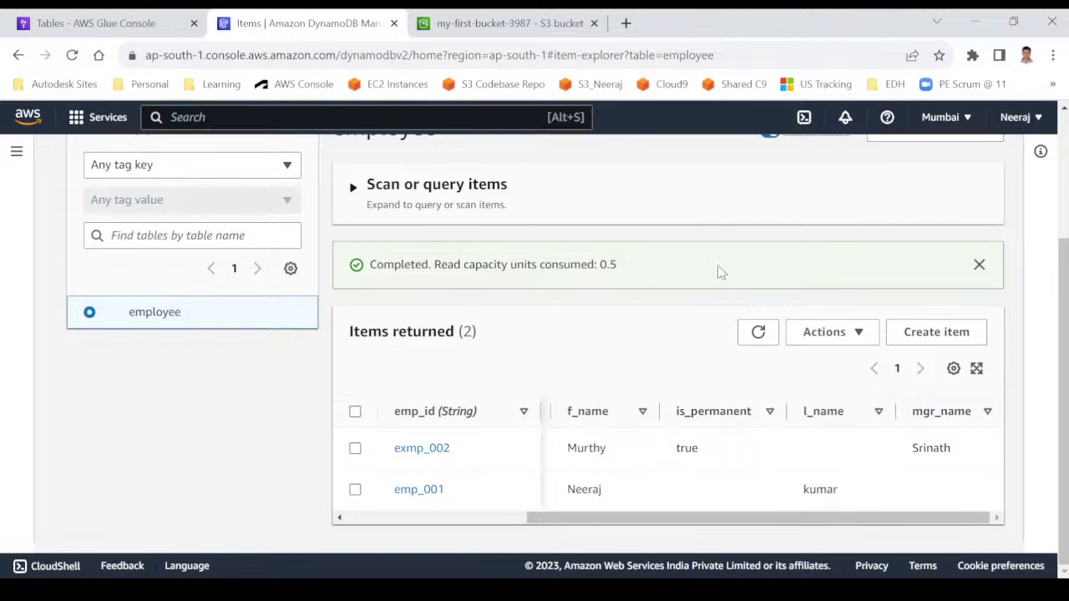
- Dismiss the read capacity notice and select the employee table in the DynamoDB tables list
click(978, 265)
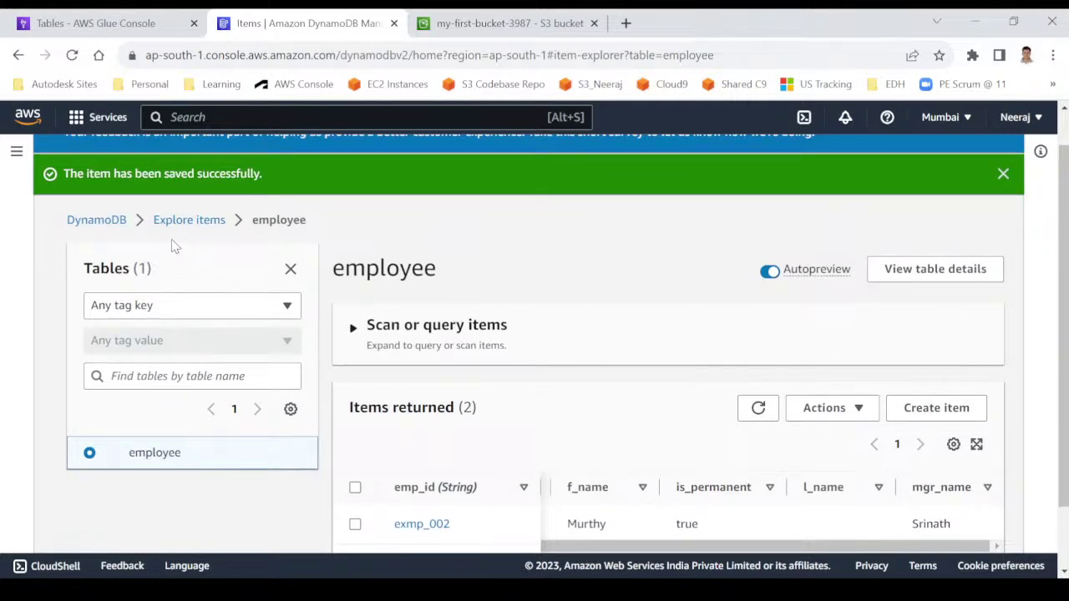
click(113, 219)
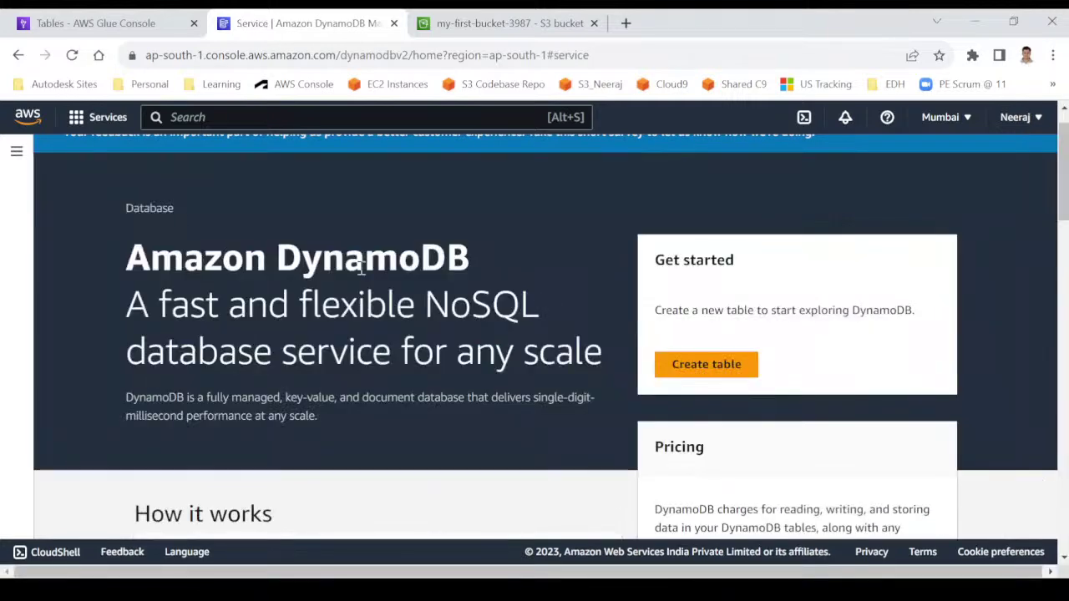
scroll(298, 413, down, 6)
scroll(297, 412, up, 5)
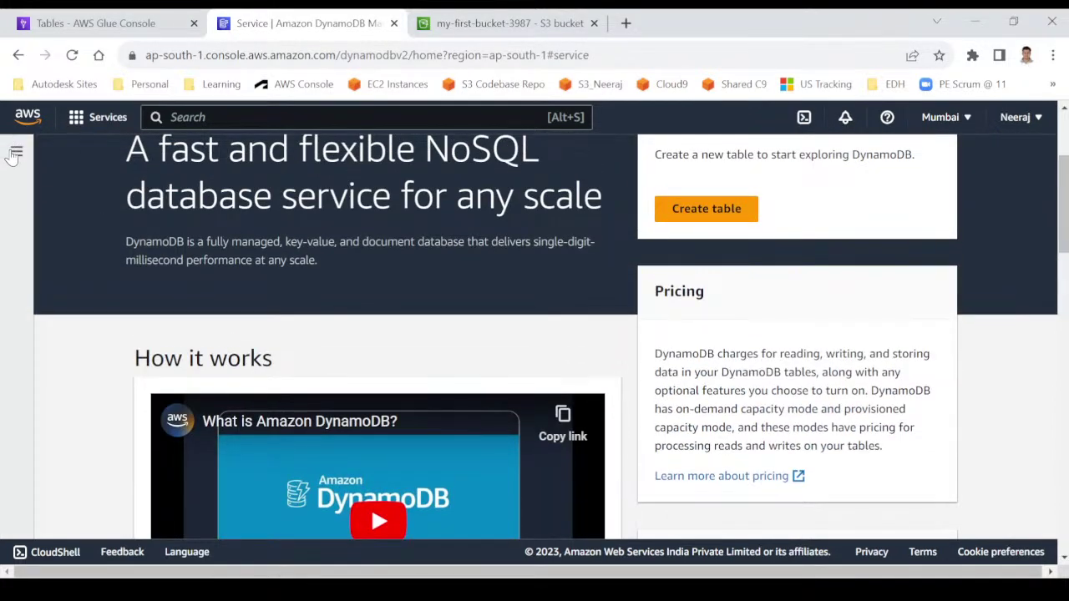
click(16, 153)
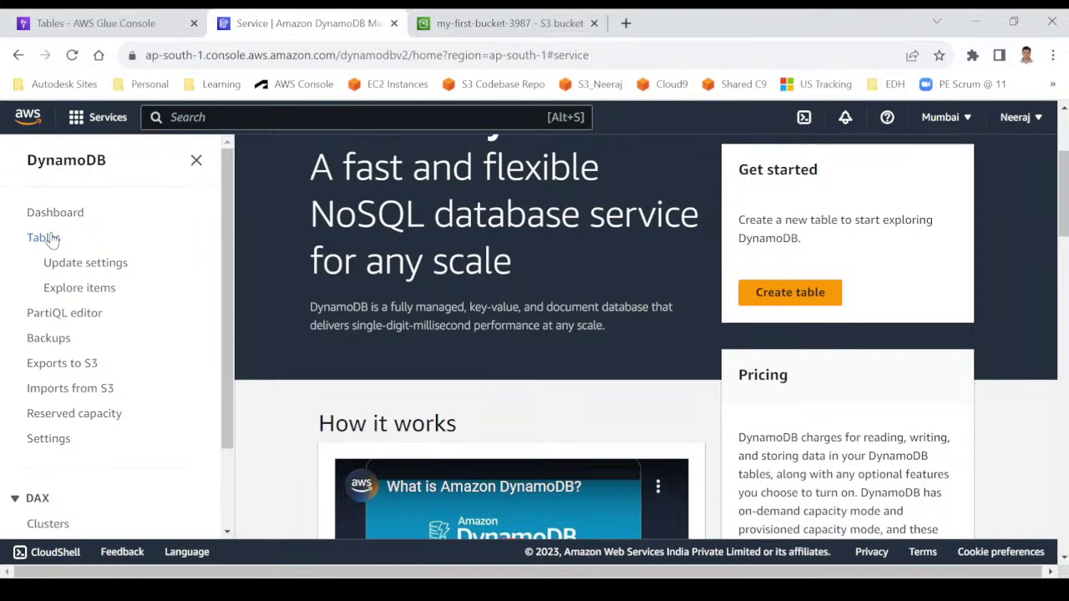
click(46, 237)
click(289, 387)
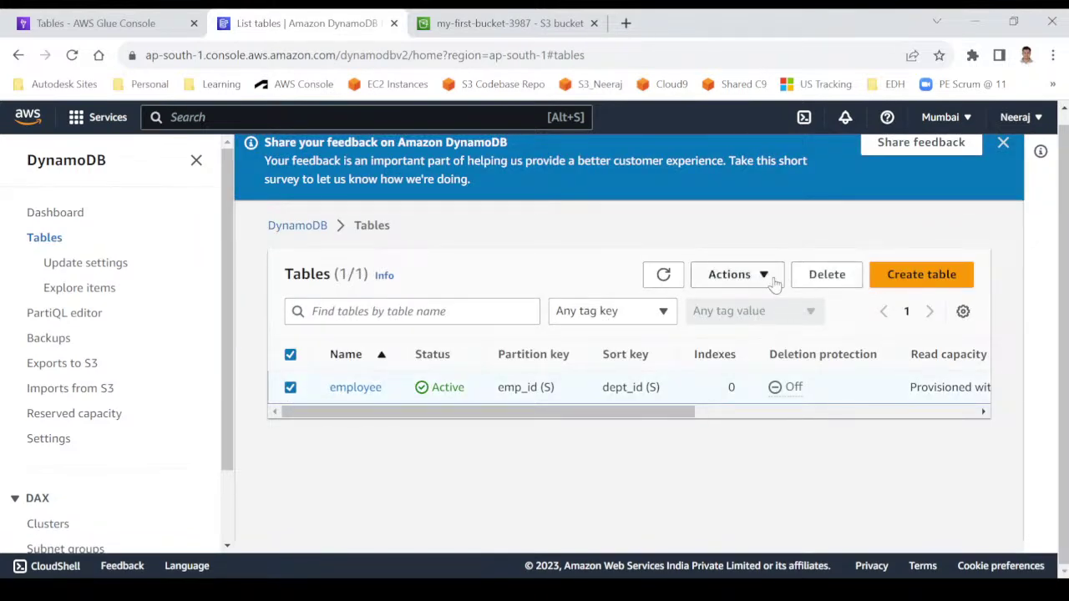
- Delete the employee table, entering 'confirm' to approve the deletion
click(824, 284)
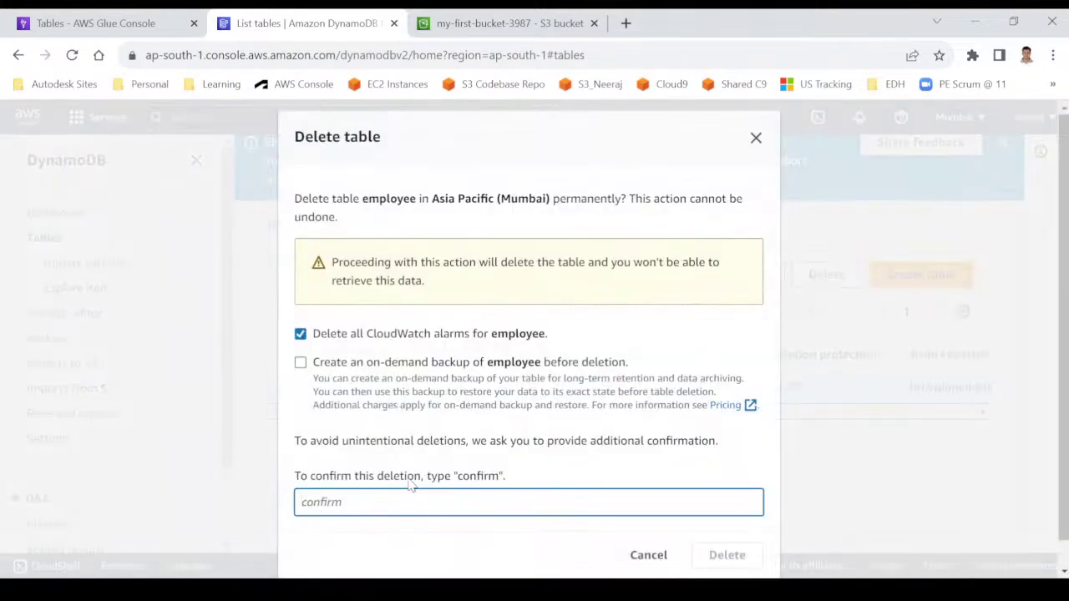
text(confirm)
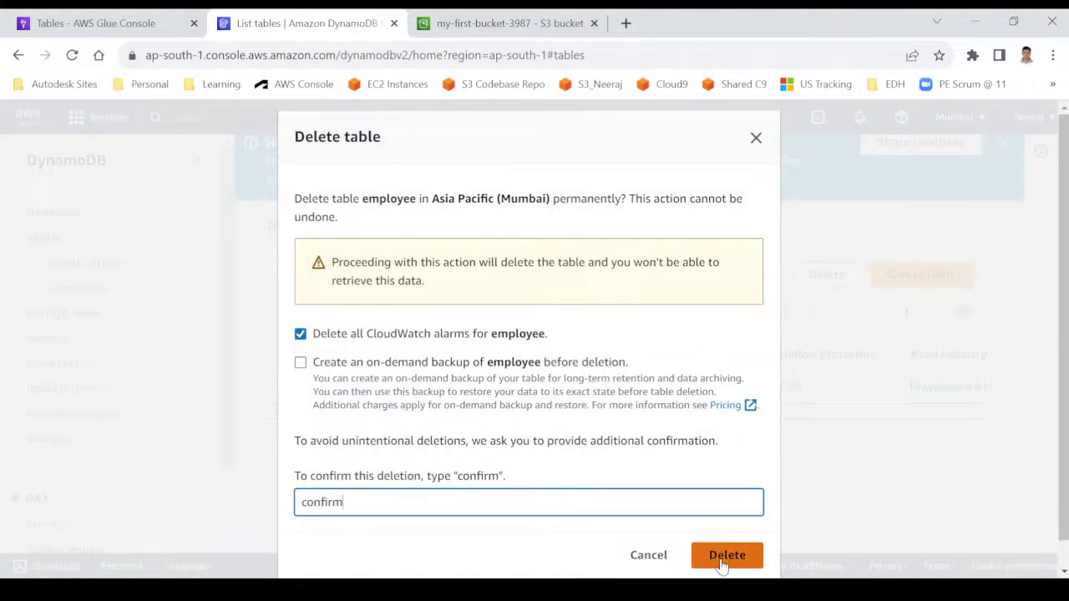
click(722, 566)
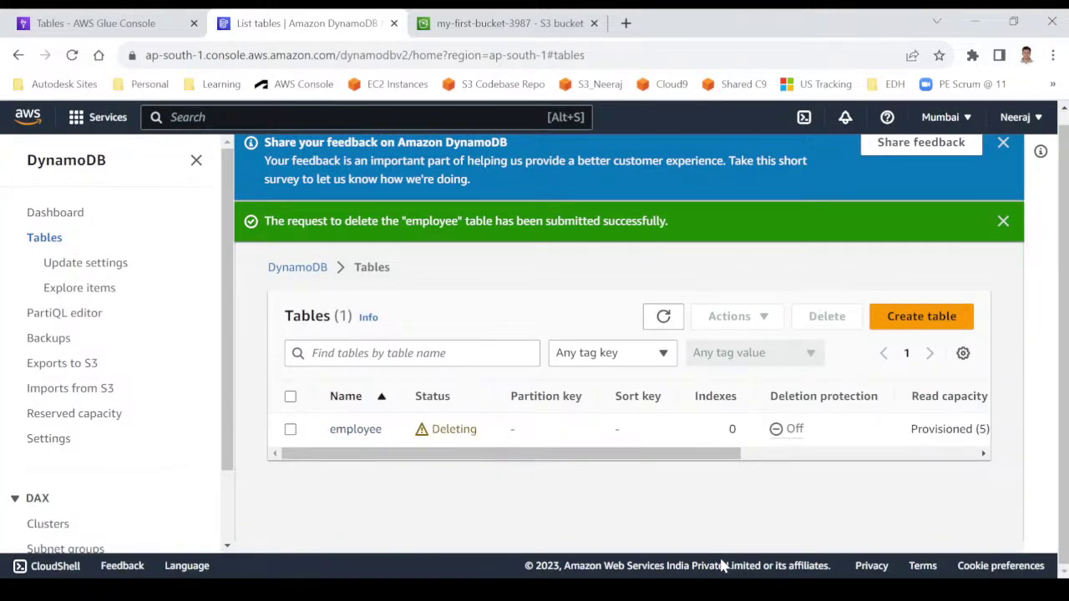
- In AWS Glue, select my-first-crawler and my-second-crawler and delete them, confirming with 'Delete'
click(167, 24)
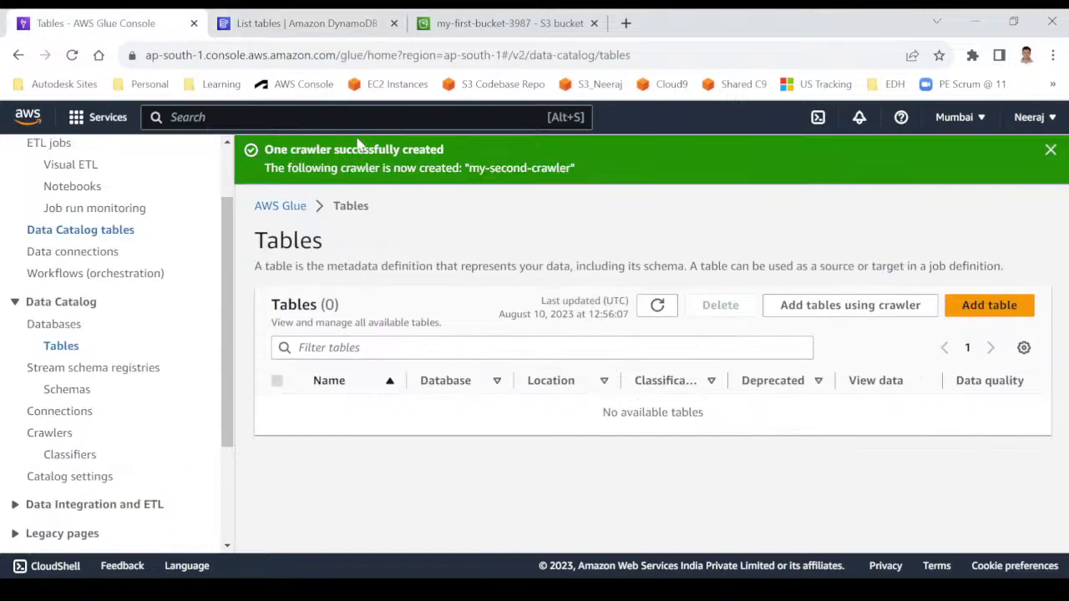
click(47, 436)
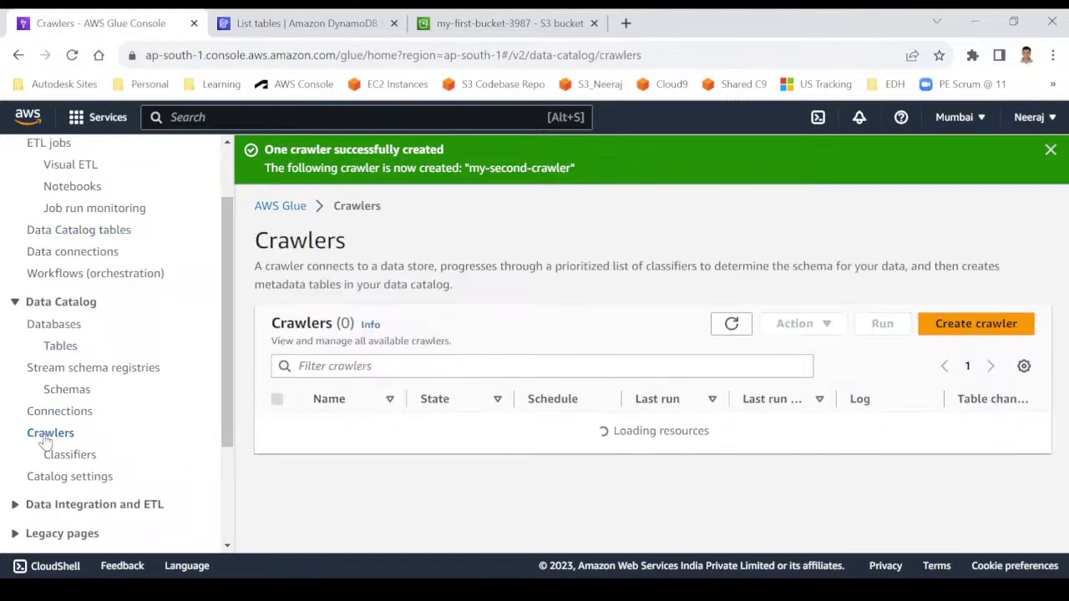
click(276, 425)
click(277, 452)
click(804, 331)
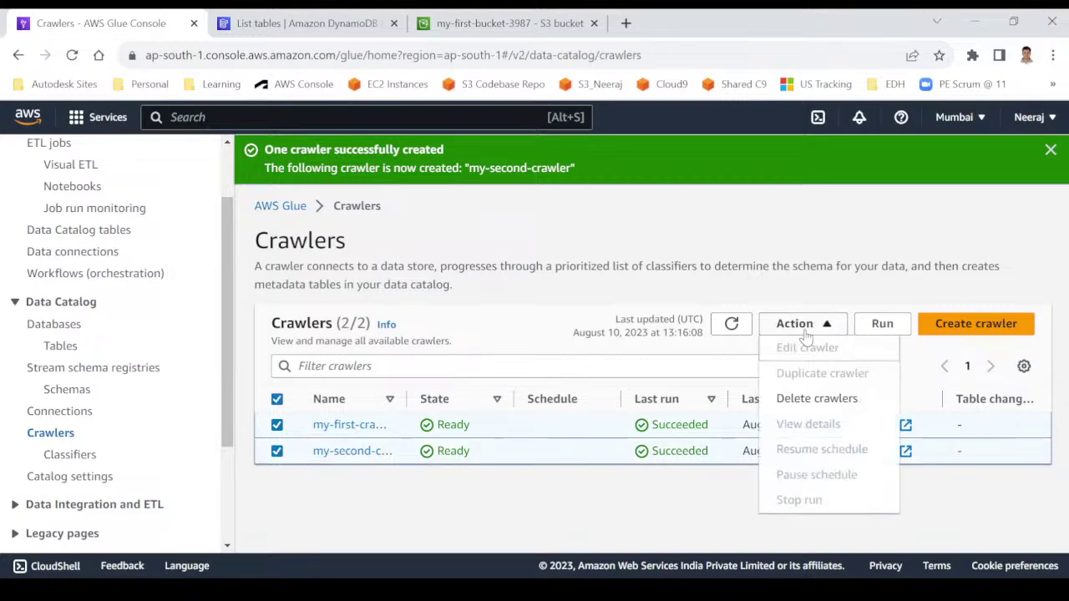
click(808, 398)
click(541, 401)
text(Delete)
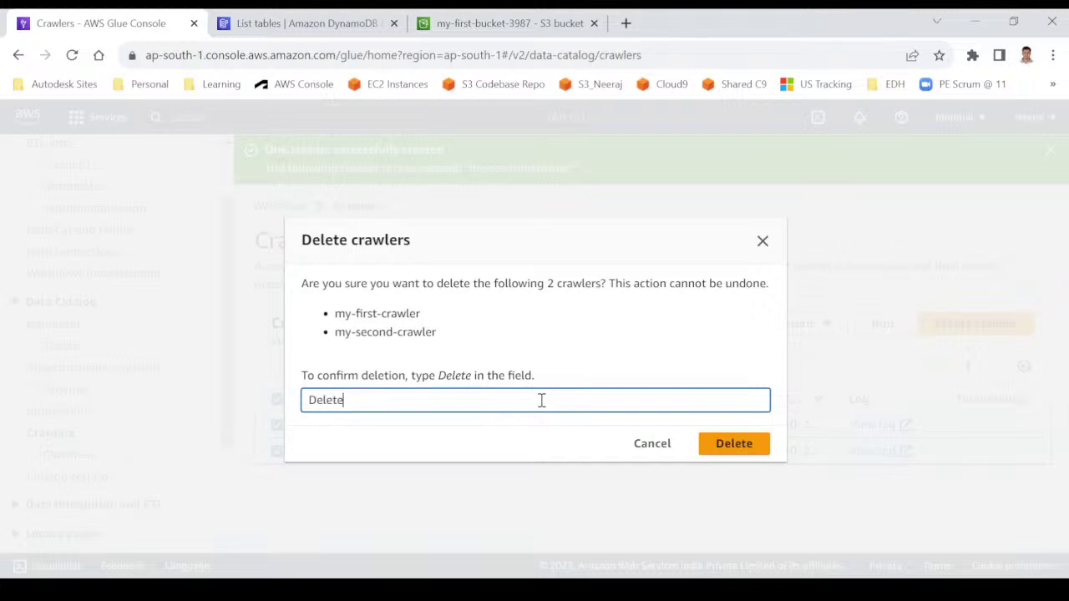
click(709, 444)
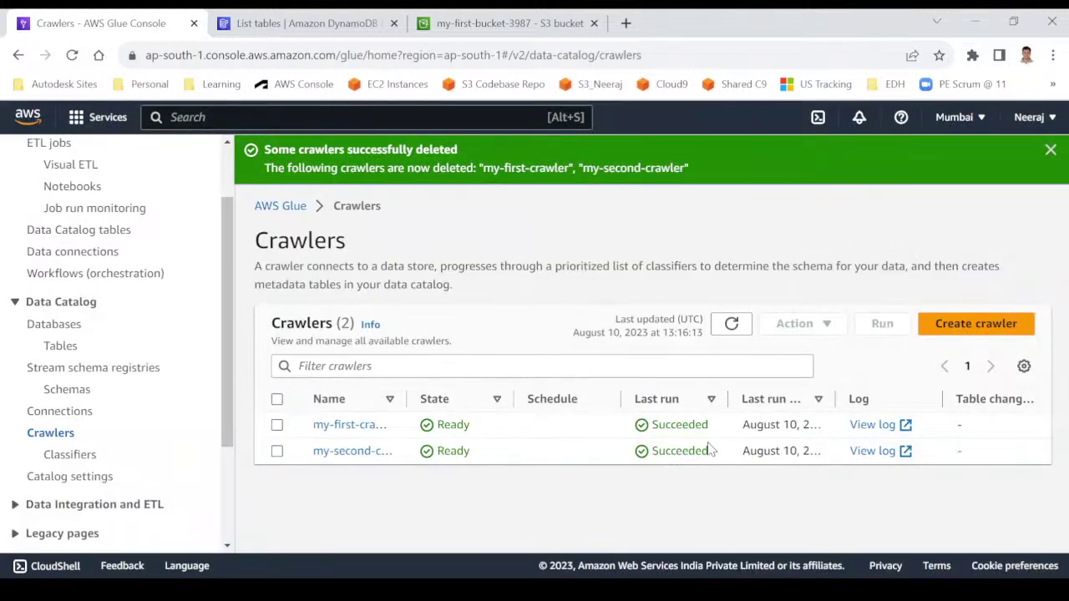